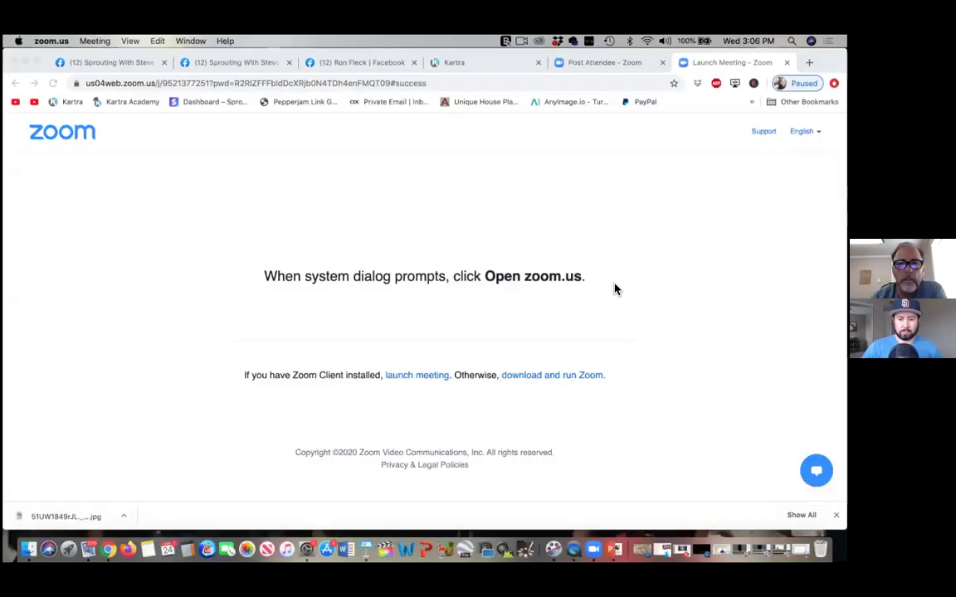
Switch to the '(12) Sprouting With Steve' Facebook tab, leaving the Zoom launch page
{"action": "left_click", "coordinate": [141, 67]}
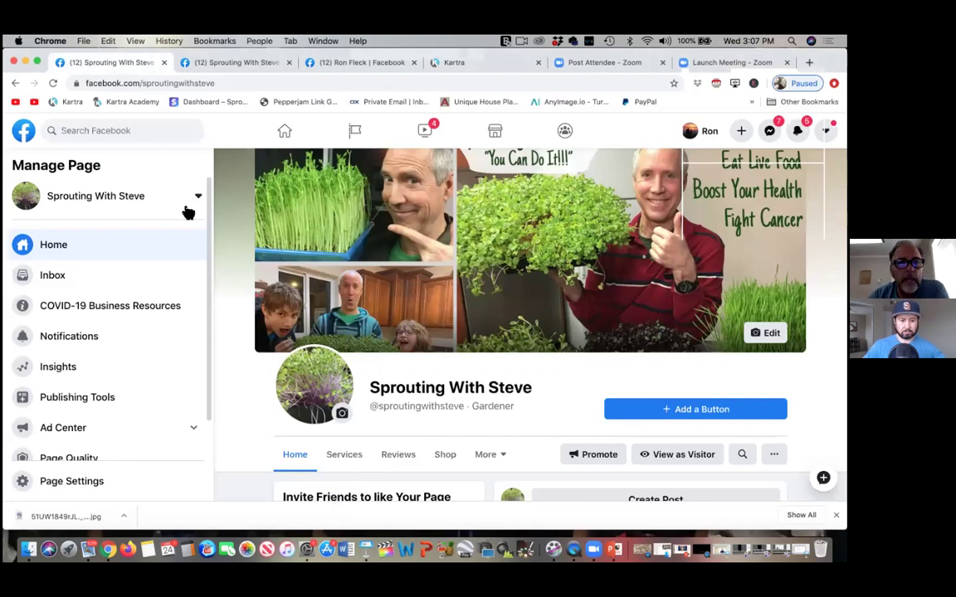
{"action": "left_click", "coordinate": [229, 64]}
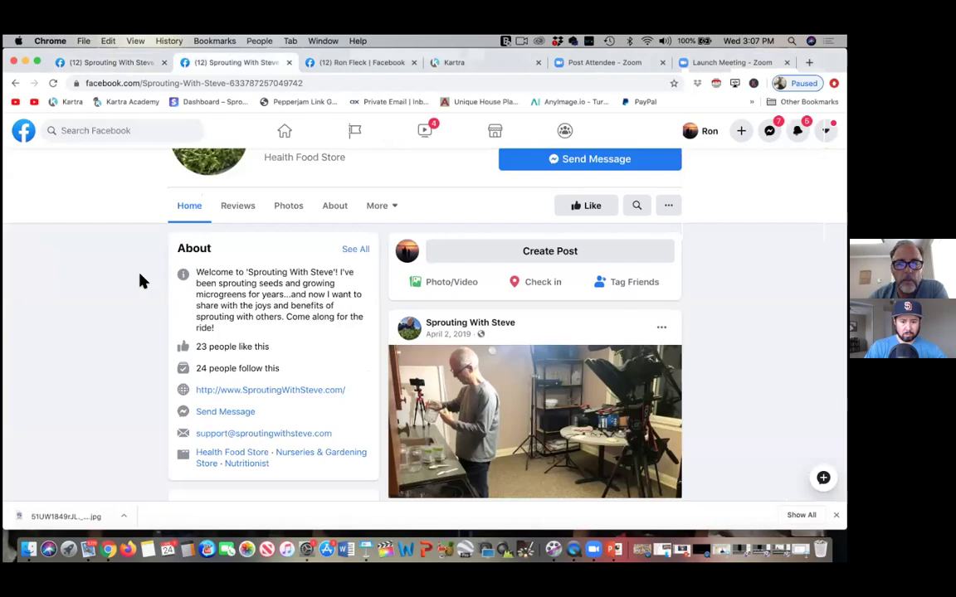
{"action": "scroll", "coordinate": [140, 280], "scroll_direction": "up", "scroll_amount": 5}
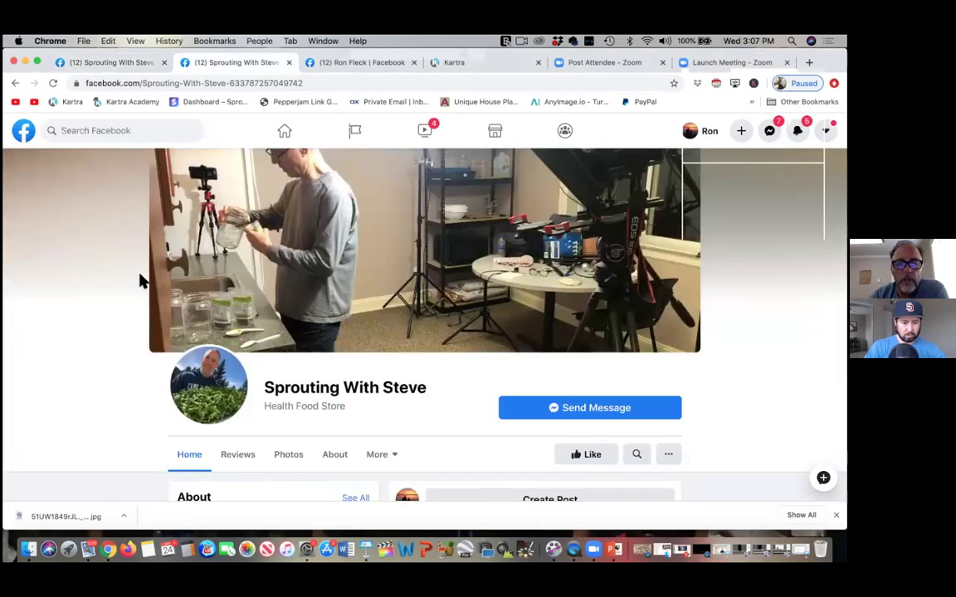
{"action": "scroll", "coordinate": [140, 280], "scroll_direction": "down", "scroll_amount": 2}
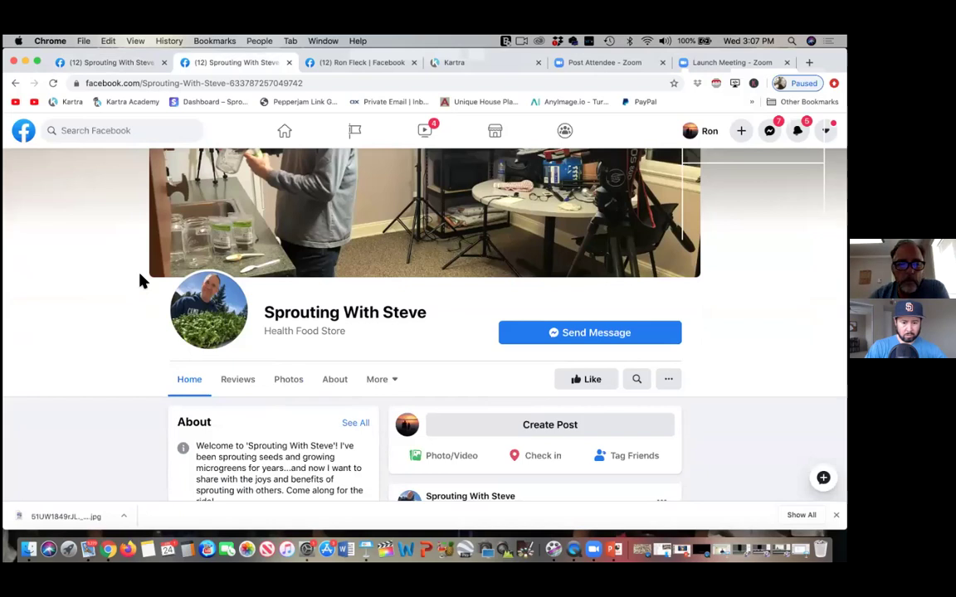
{"action": "scroll", "coordinate": [139, 280], "scroll_direction": "down", "scroll_amount": 2}
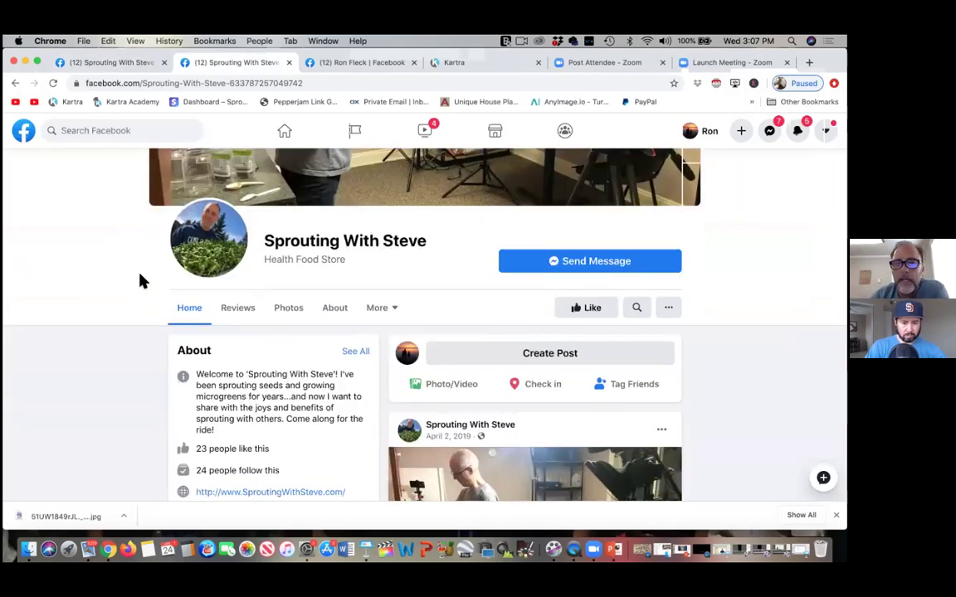
{"action": "scroll", "coordinate": [140, 280], "scroll_direction": "down", "scroll_amount": 1}
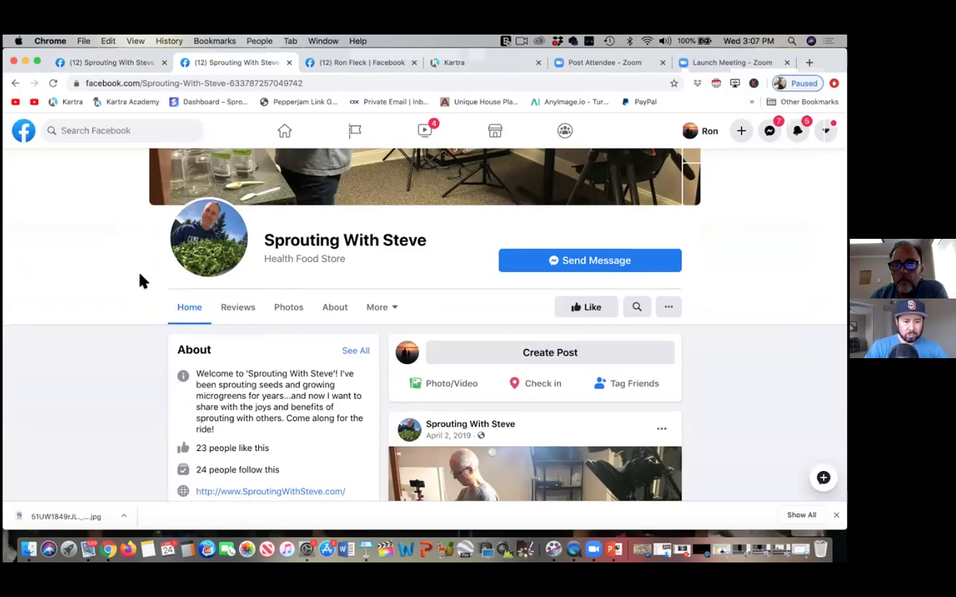
{"action": "scroll", "coordinate": [140, 280], "scroll_direction": "up", "scroll_amount": 1}
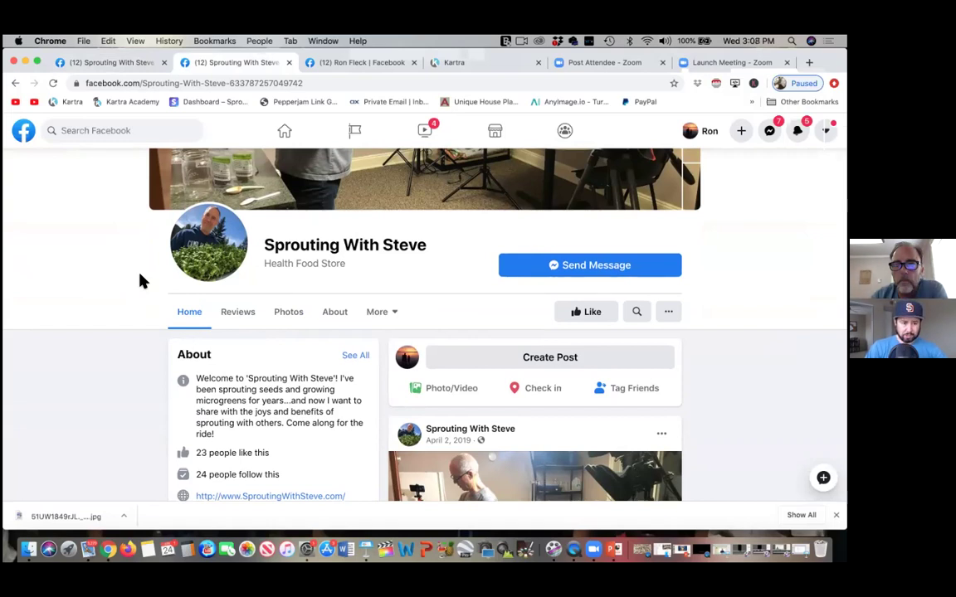
{"action": "left_click", "coordinate": [103, 67]}
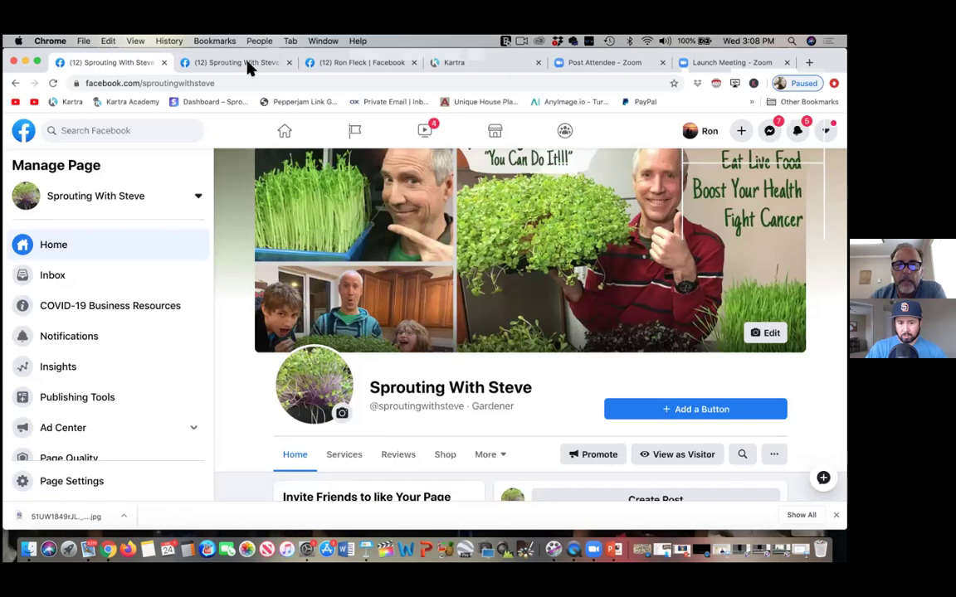
Look over the other Sprouting With Steve tab, then return to the page management view
{"action": "key", "text": "ctrl+Tab"}
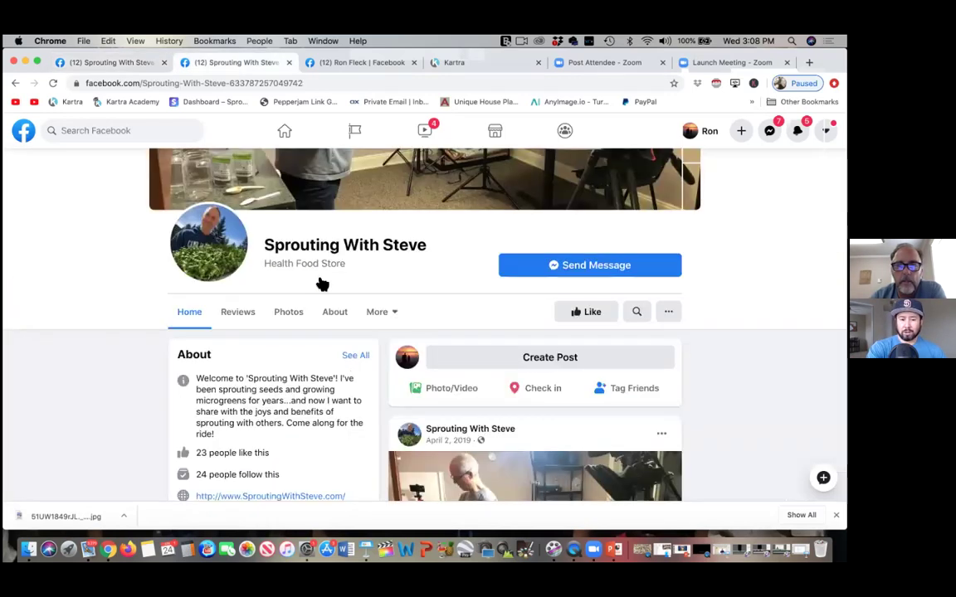
{"action": "scroll", "coordinate": [324, 285], "scroll_direction": "up", "scroll_amount": 2}
{"action": "scroll", "coordinate": [323, 285], "scroll_direction": "up", "scroll_amount": 1}
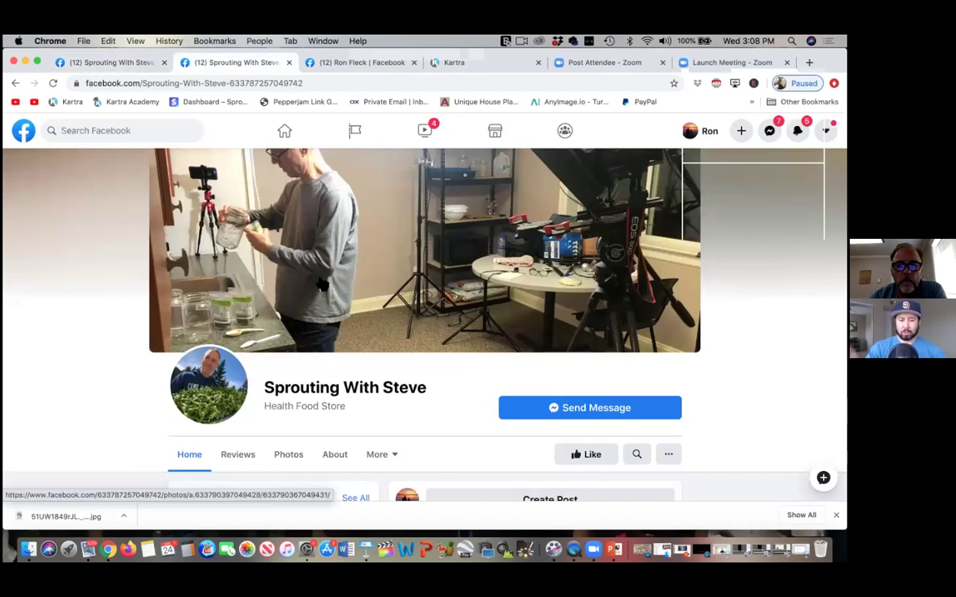
{"action": "scroll", "coordinate": [324, 284], "scroll_direction": "down", "scroll_amount": 3}
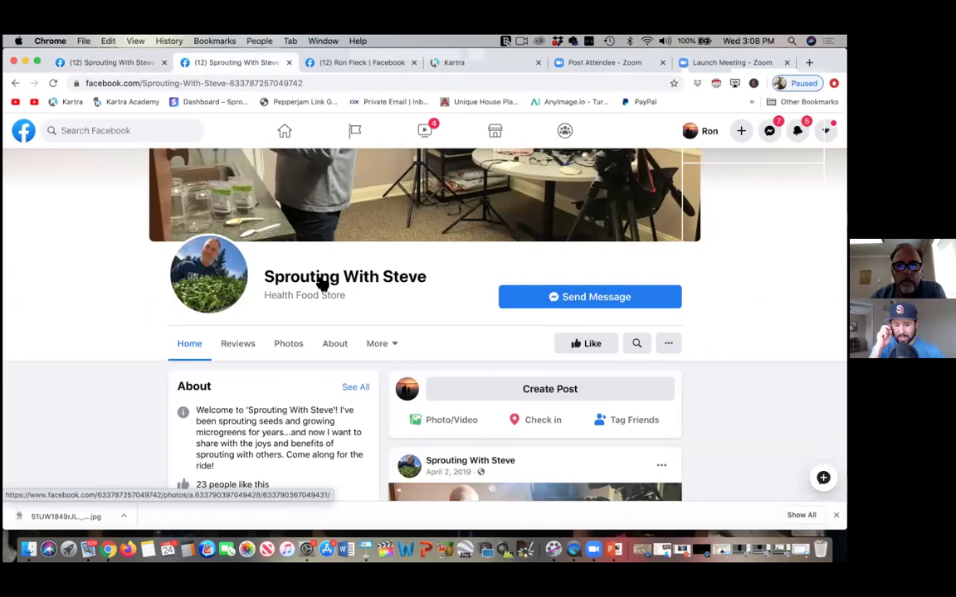
{"action": "scroll", "coordinate": [323, 284], "scroll_direction": "down", "scroll_amount": 1}
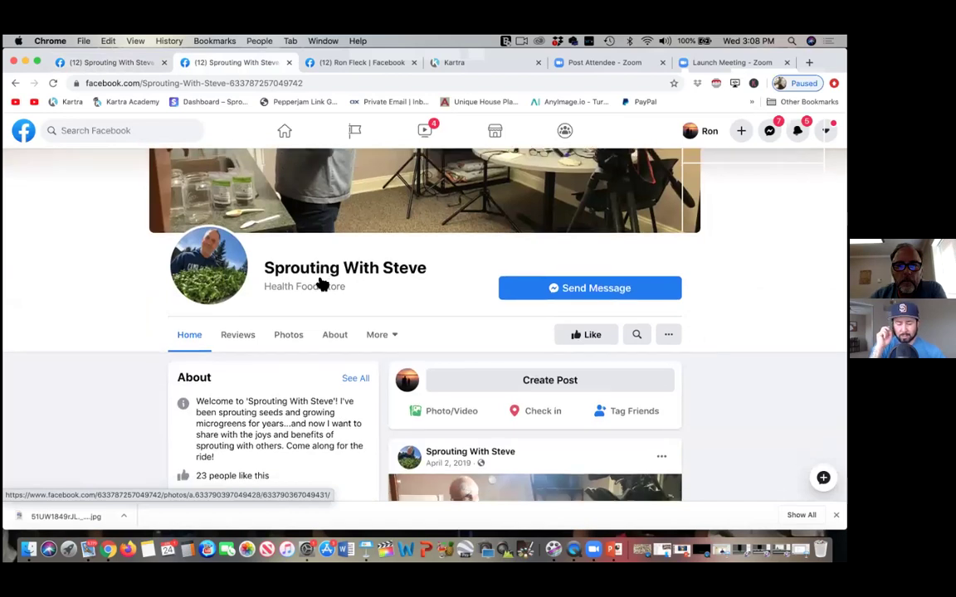
{"action": "scroll", "coordinate": [322, 284], "scroll_direction": "up", "scroll_amount": 3}
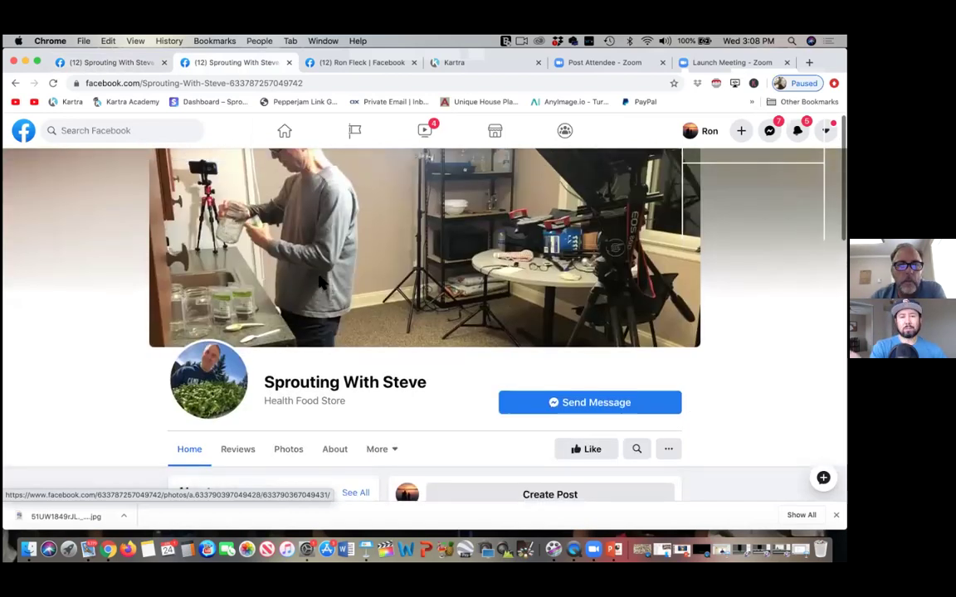
{"action": "left_click", "coordinate": [131, 67]}
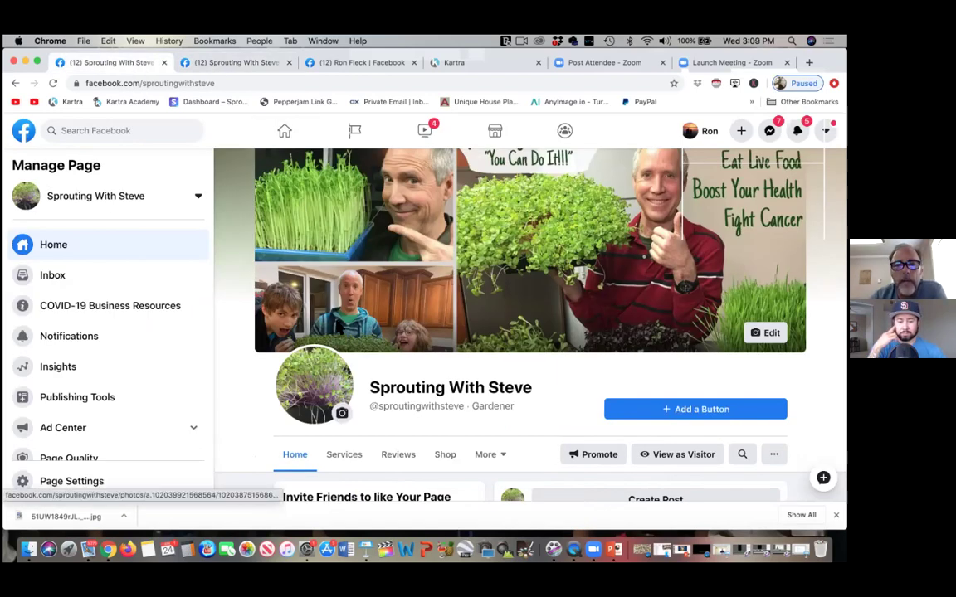
Close the duplicate Sprouting With Steve tab and go back to the management view
{"action": "left_click", "coordinate": [228, 61]}
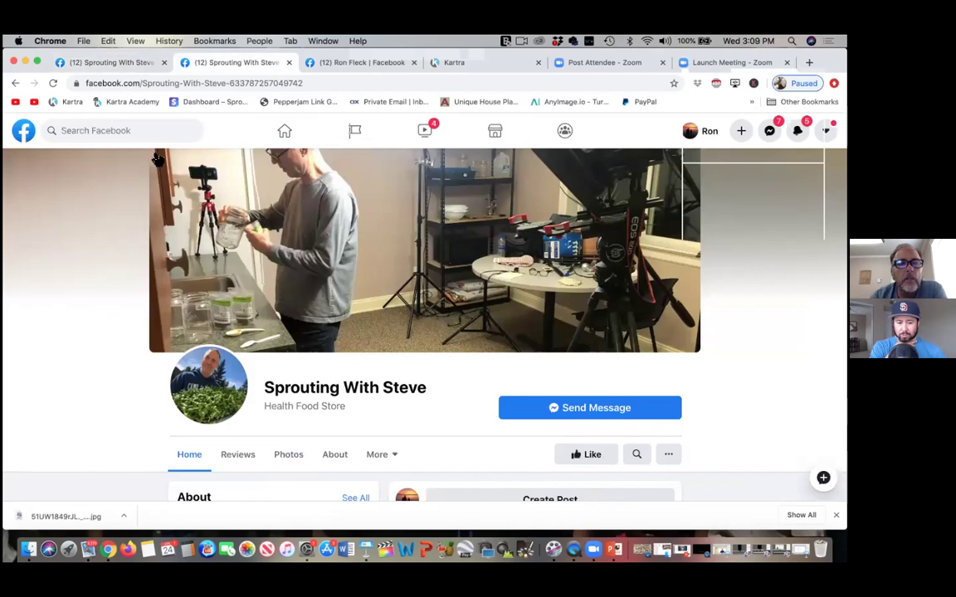
{"action": "left_click", "coordinate": [288, 63]}
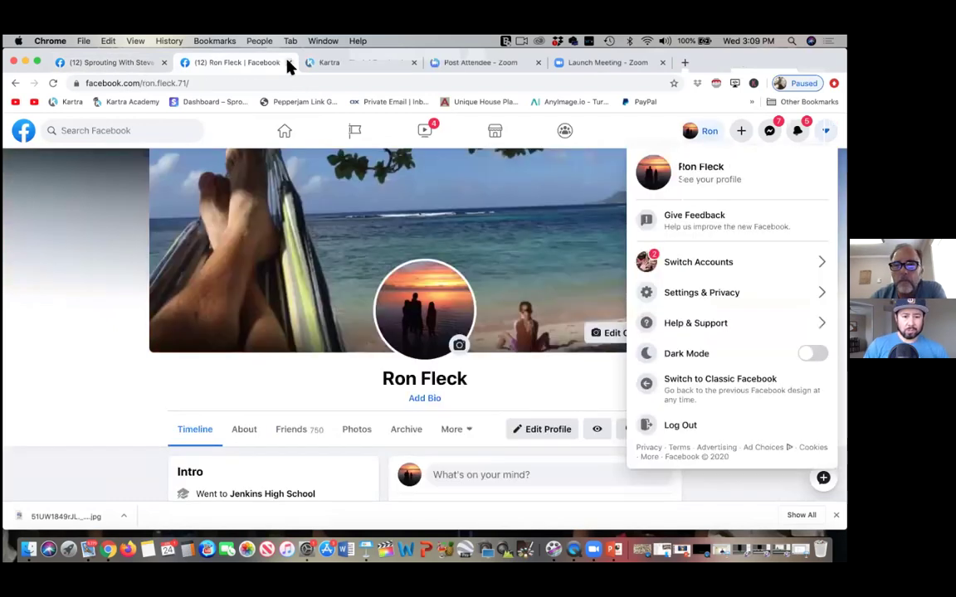
{"action": "left_click", "coordinate": [131, 63]}
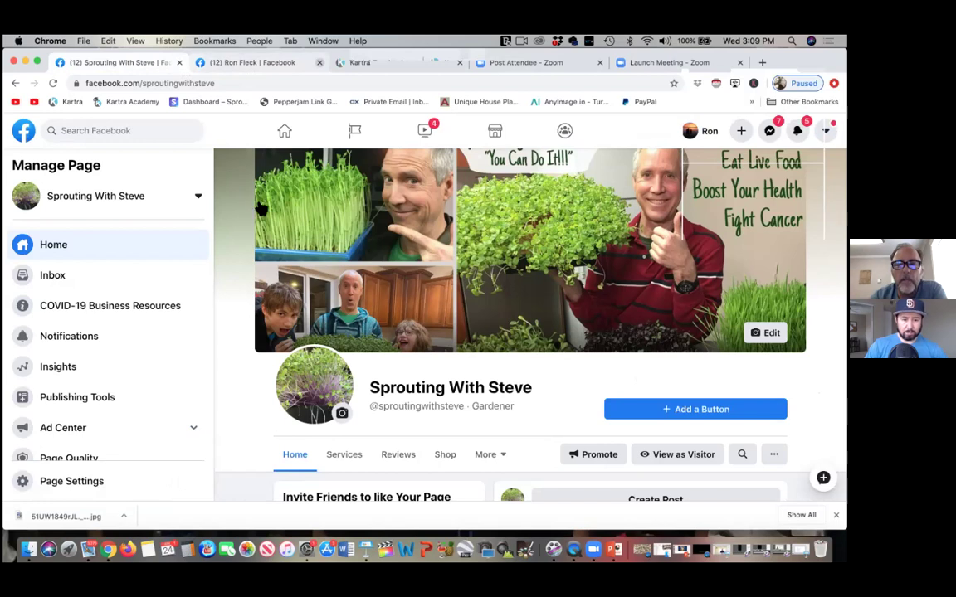
Select the page's full web address, facebook.com/sproutingwithsteve
{"action": "double_click", "coordinate": [228, 84]}
{"action": "left_click", "coordinate": [229, 84]}
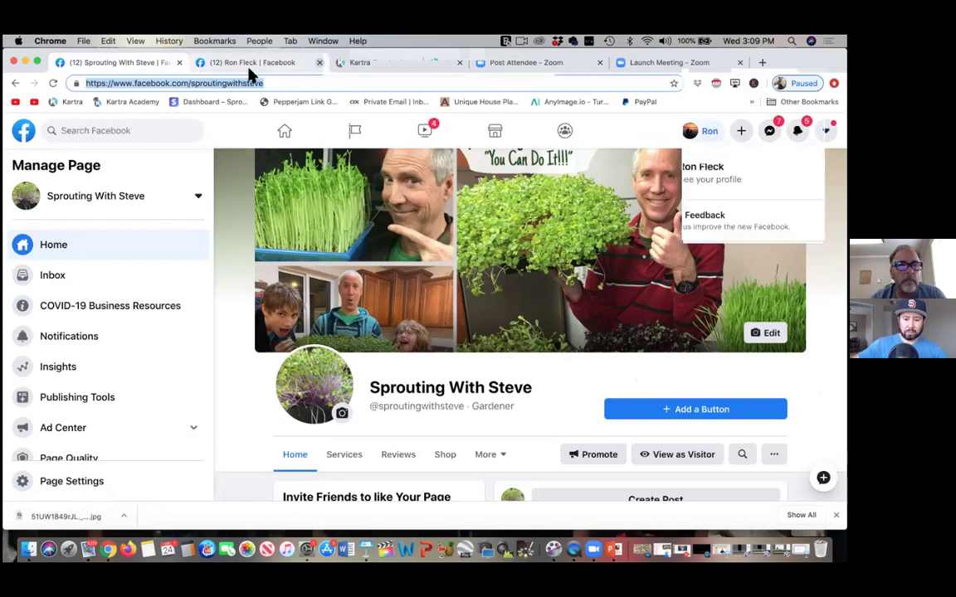
{"action": "left_click", "coordinate": [253, 63]}
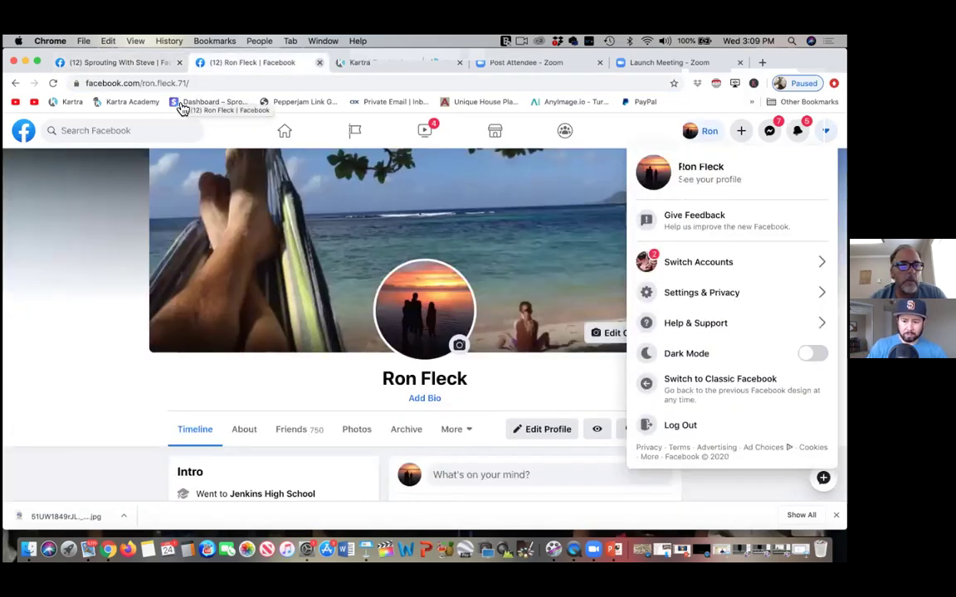
Search Facebook for 'sprouting with steve' and open the Health Food Store result
{"action": "left_click", "coordinate": [142, 131]}
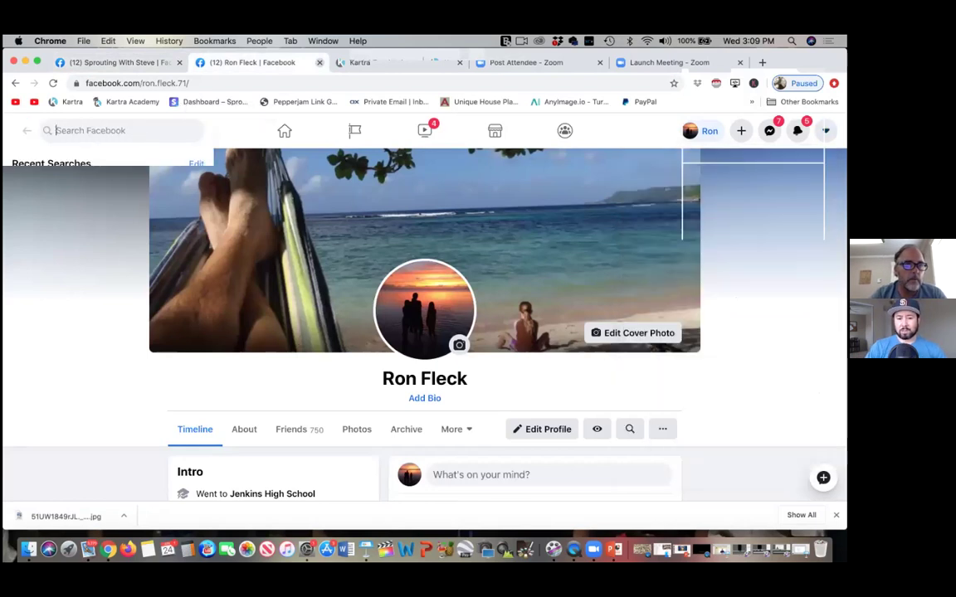
{"action": "type", "text": "sprouting "}
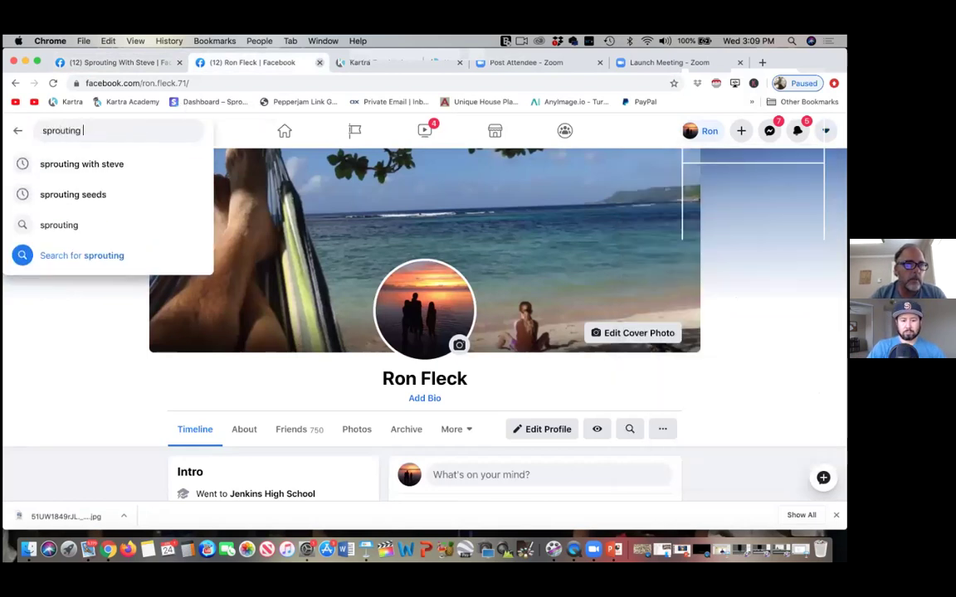
{"action": "type", "text": "with steve"}
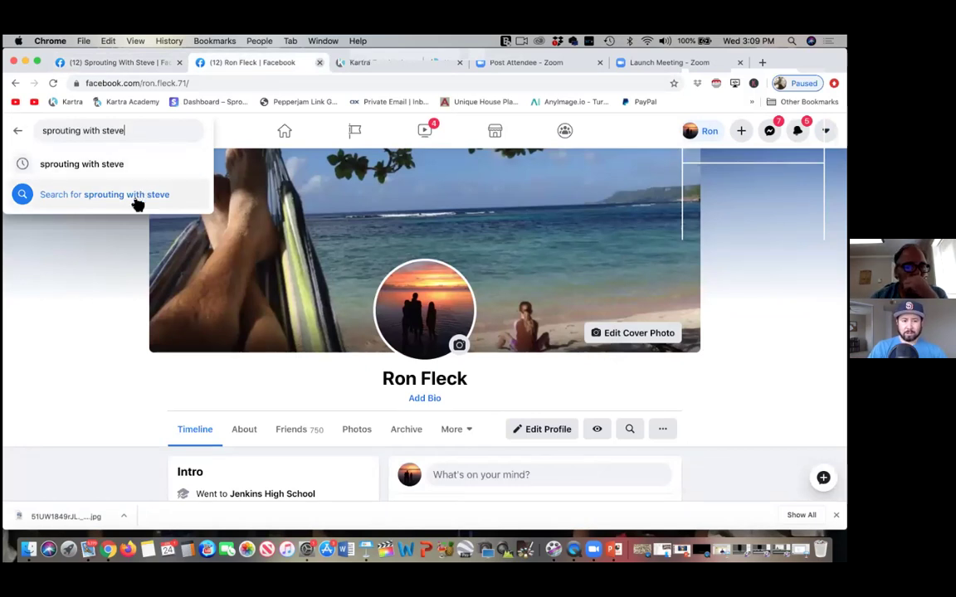
{"action": "left_click", "coordinate": [107, 165]}
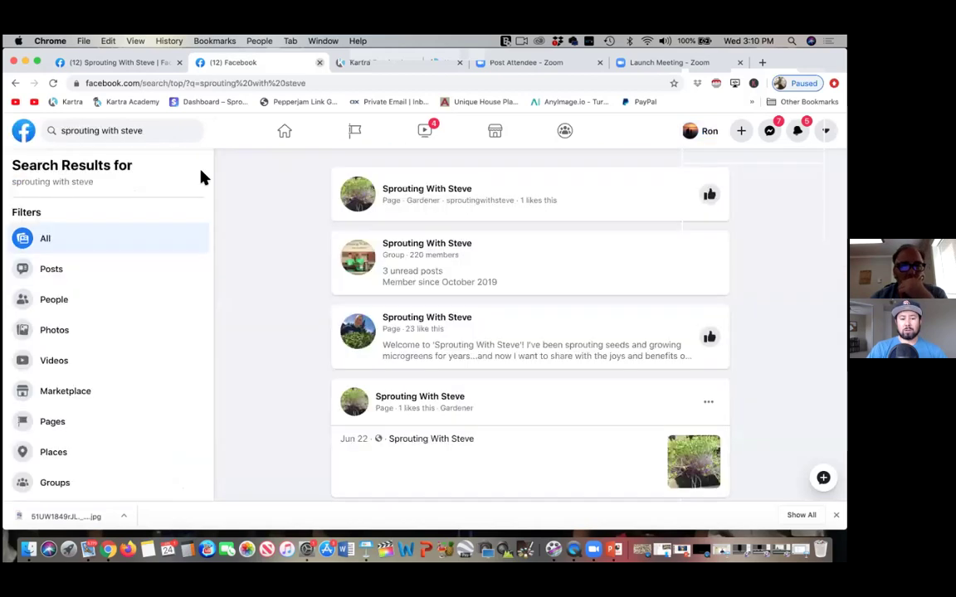
{"action": "left_click", "coordinate": [407, 320]}
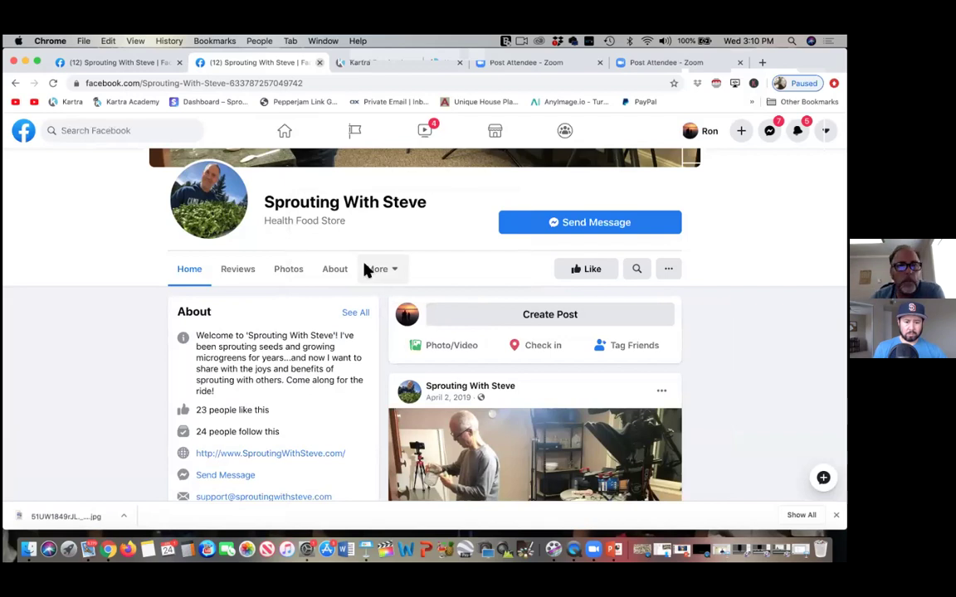
Close the second Sprouting With Steve tab, keeping the page management view
{"action": "left_click", "coordinate": [142, 65]}
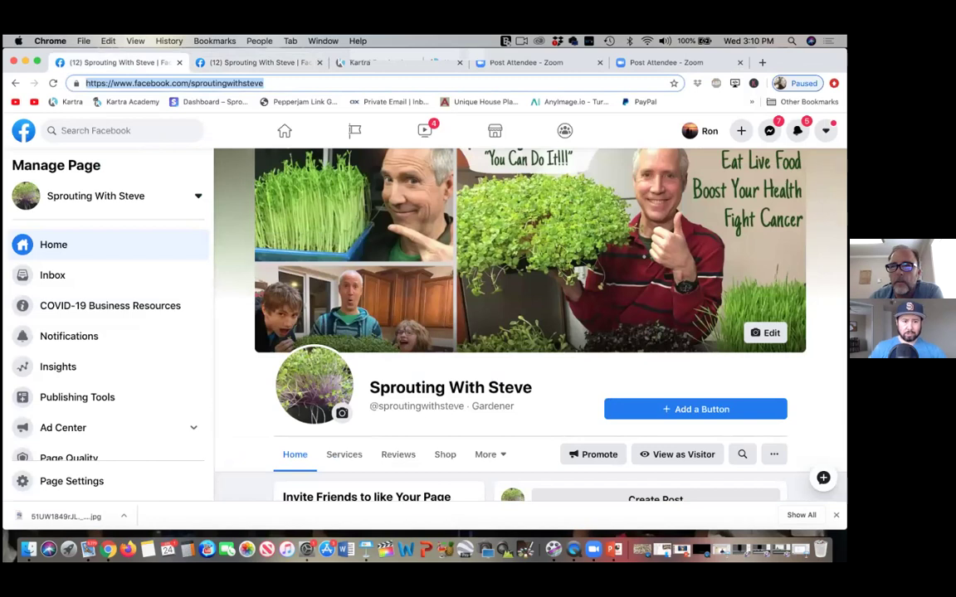
{"action": "left_click", "coordinate": [825, 130]}
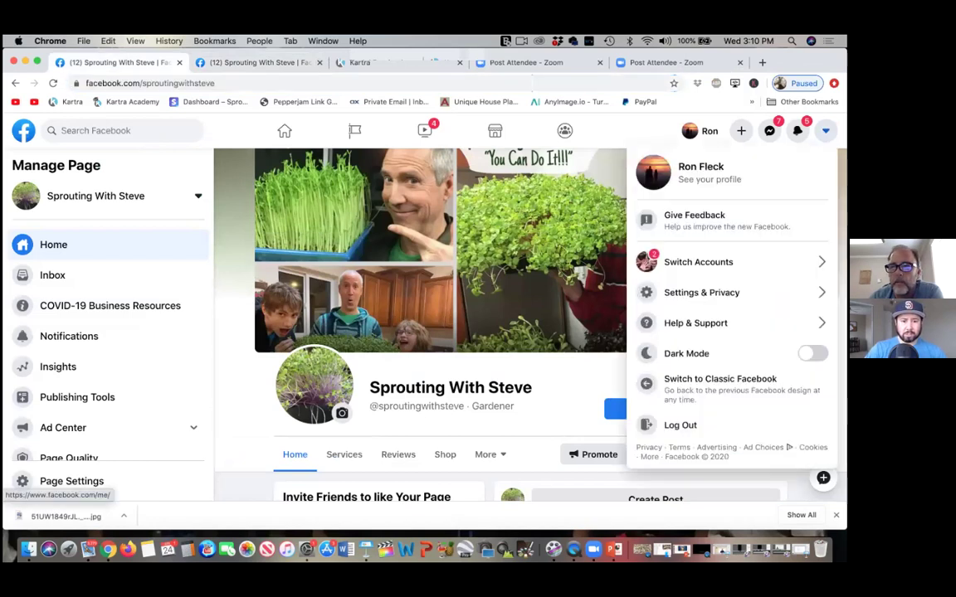
{"action": "left_click", "coordinate": [611, 136]}
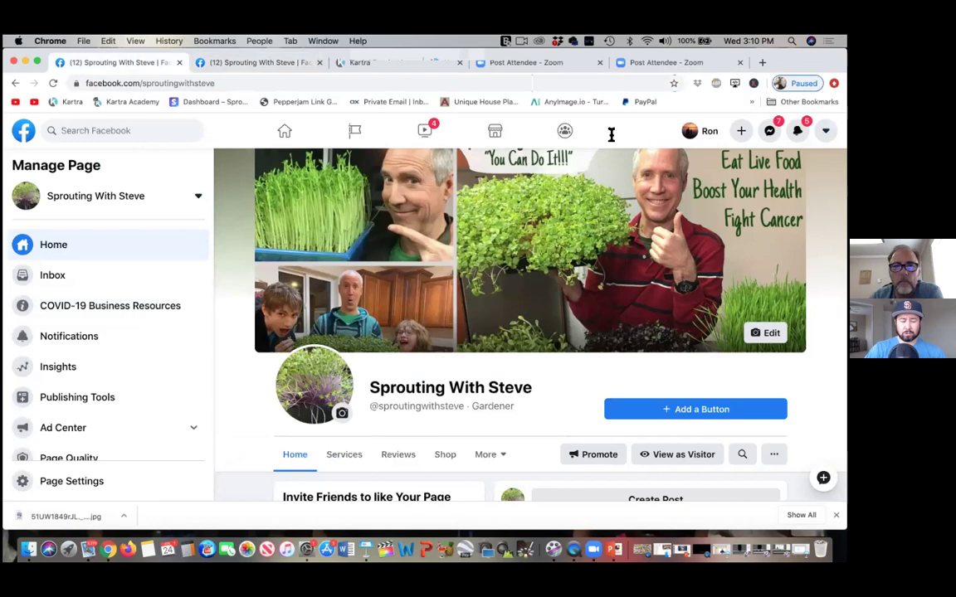
{"action": "left_click", "coordinate": [319, 64]}
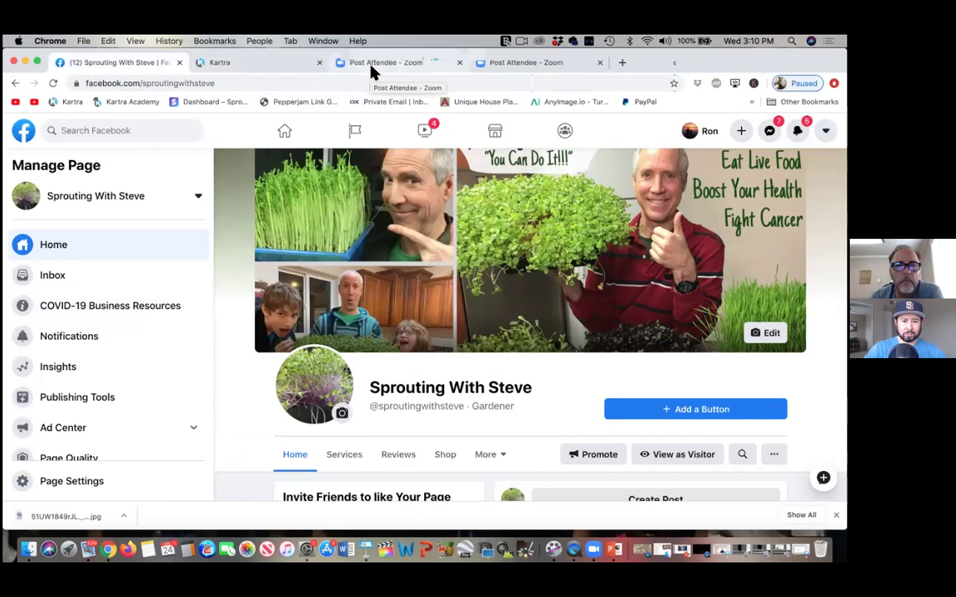
Close both 'Post Attendee - Zoom' tabs and return to the Sprouting With Steve page
{"action": "left_click", "coordinate": [426, 70]}
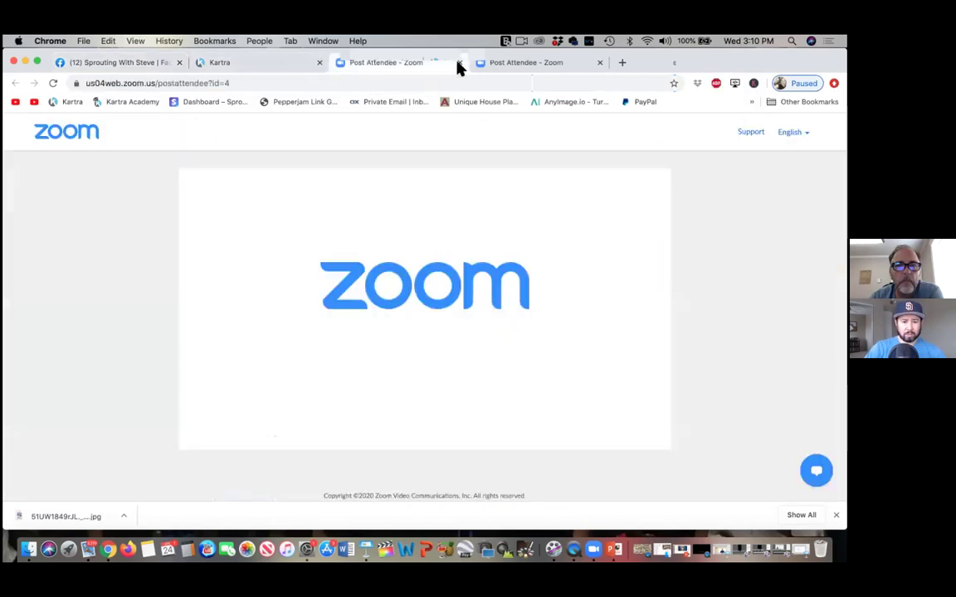
{"action": "left_click", "coordinate": [460, 64]}
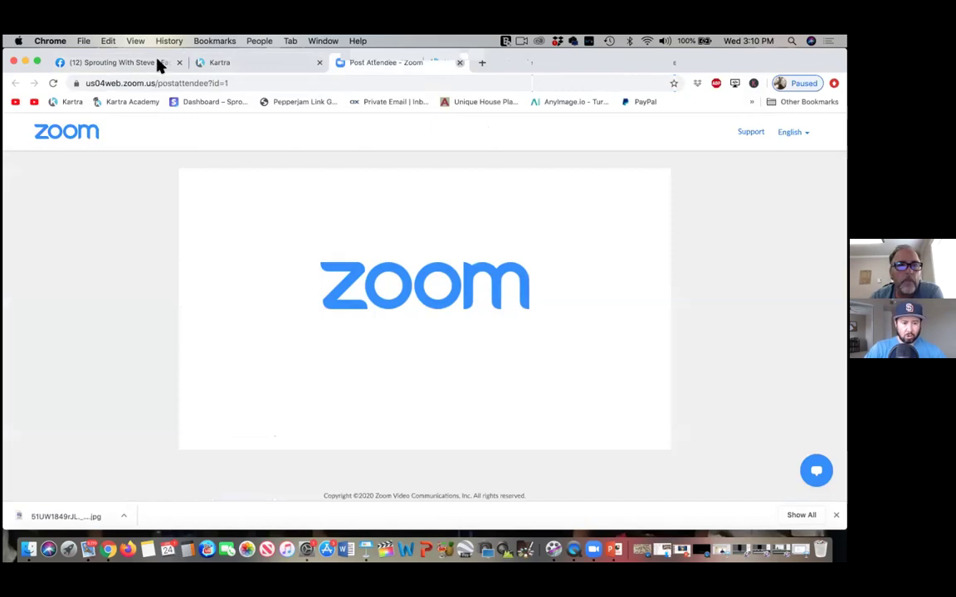
{"action": "key", "text": "super+w"}
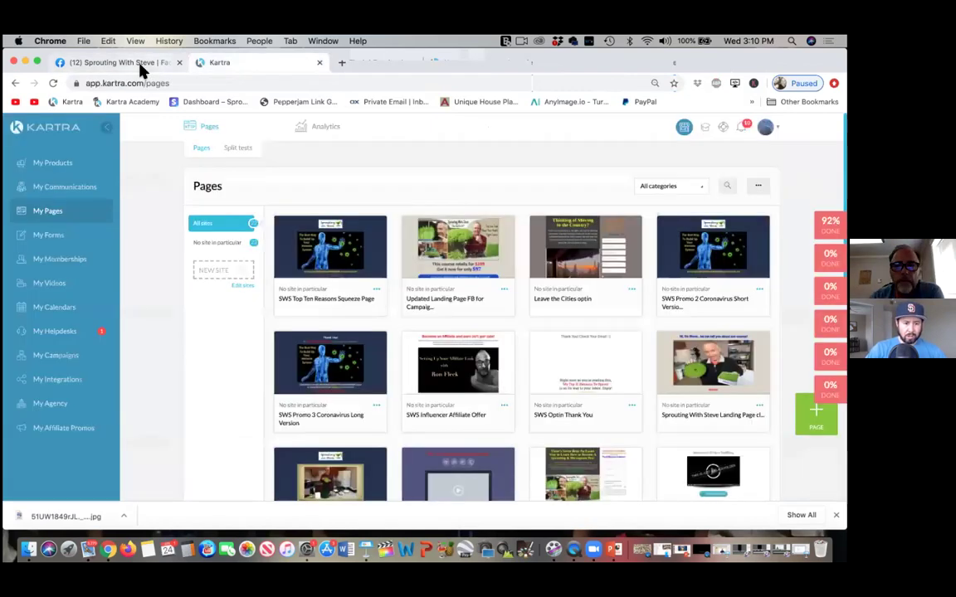
{"action": "left_click", "coordinate": [140, 66]}
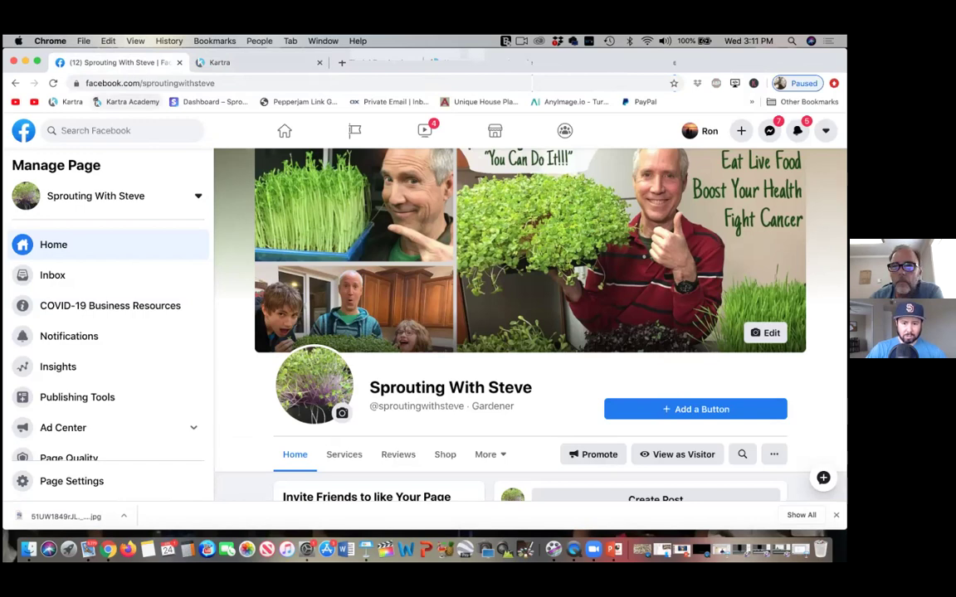
Choose Switch to Classic Facebook from the account menu, skip the survey and dismiss the tip
{"action": "left_click", "coordinate": [825, 130]}
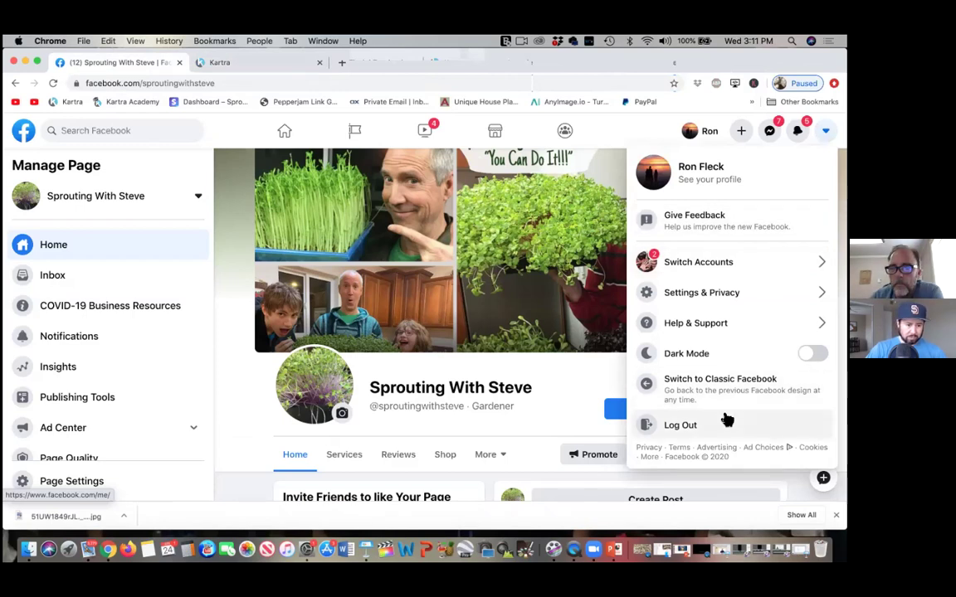
{"action": "scroll", "coordinate": [726, 420], "scroll_direction": "down", "scroll_amount": 1}
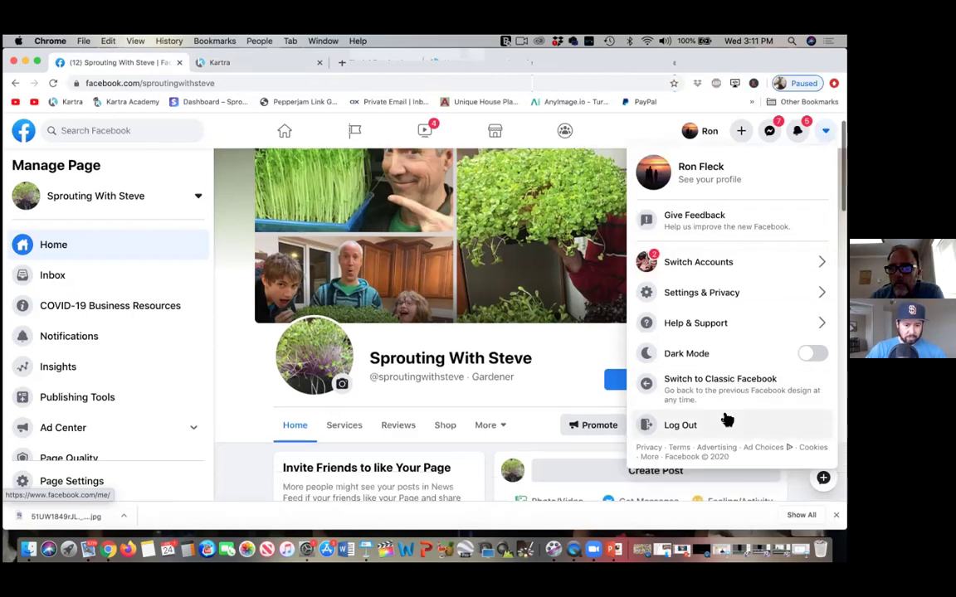
{"action": "scroll", "coordinate": [727, 420], "scroll_direction": "up", "scroll_amount": 1}
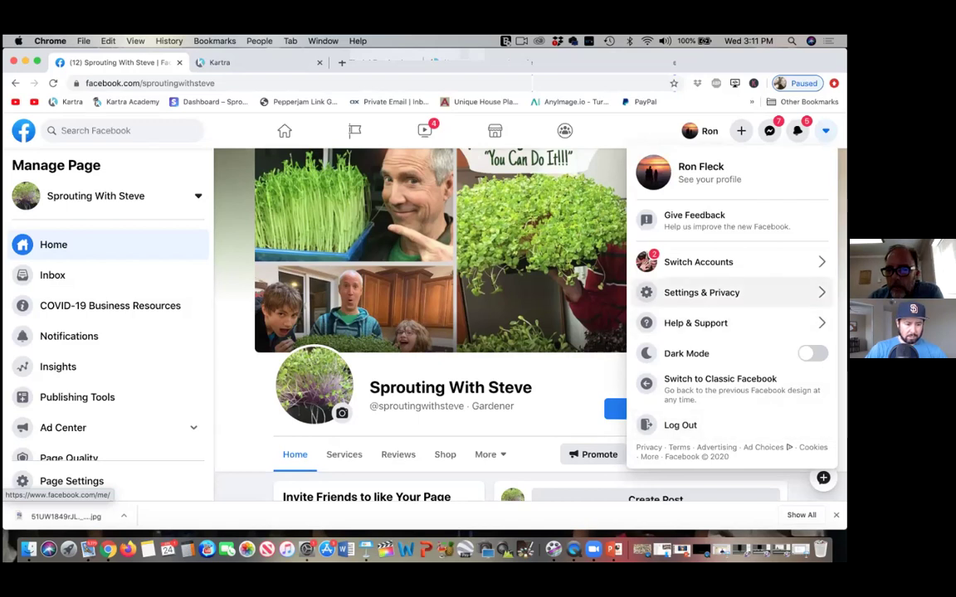
{"action": "left_click", "coordinate": [720, 388]}
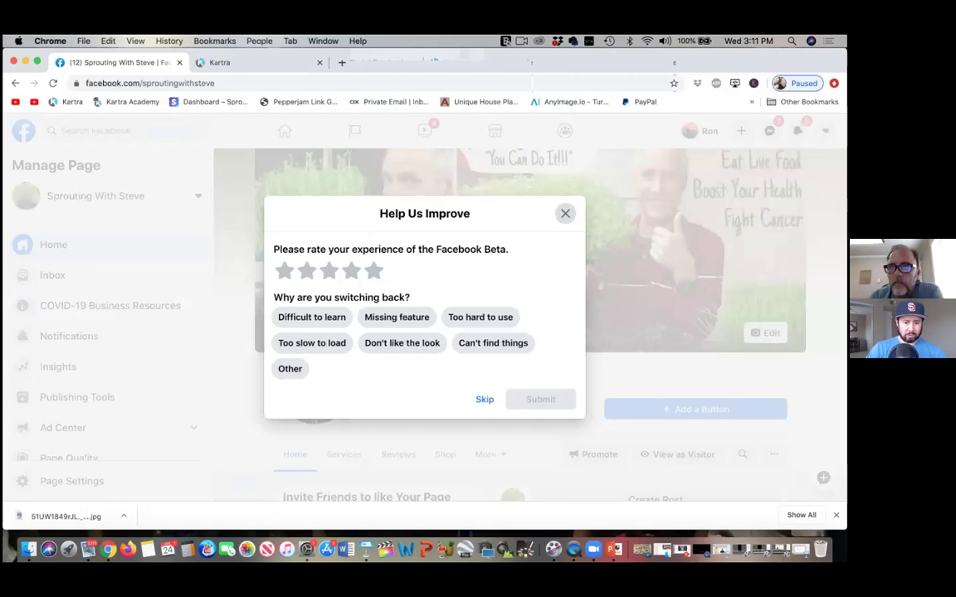
{"action": "left_click", "coordinate": [565, 213]}
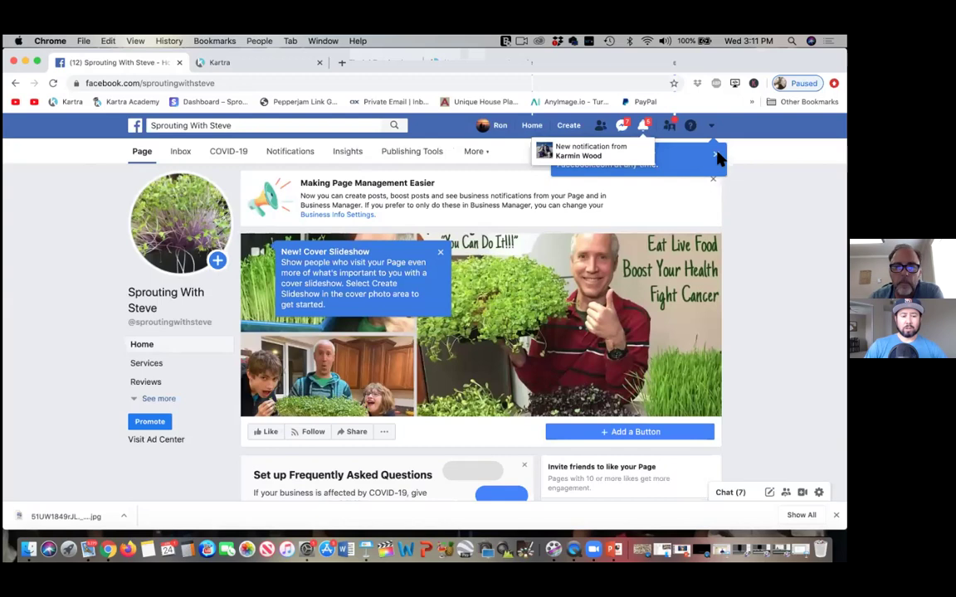
{"action": "left_click", "coordinate": [716, 155]}
Dismiss the Cover Slideshow tip, close the account menu, and bring up the Create menu
{"action": "left_click", "coordinate": [441, 251]}
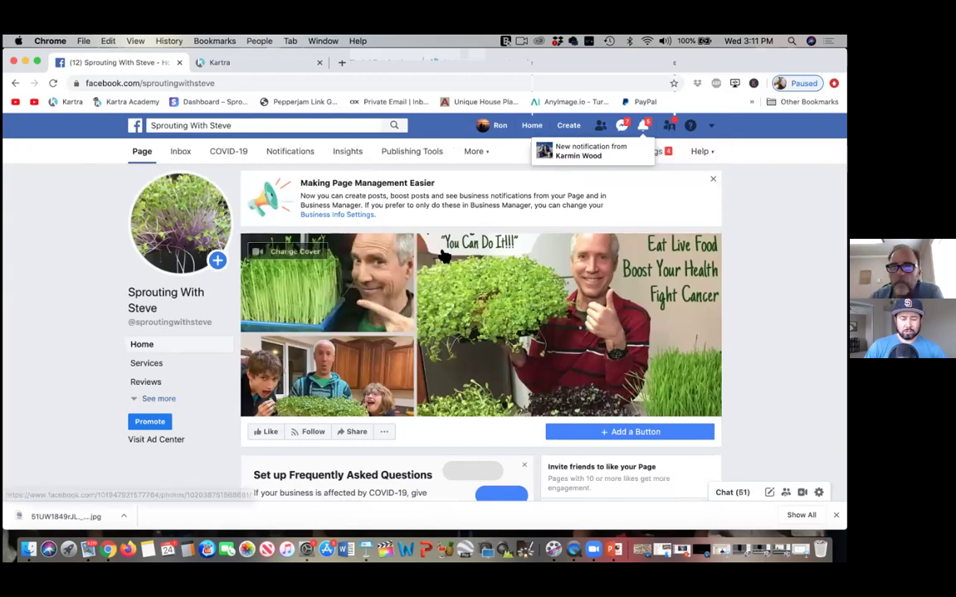
{"action": "left_click", "coordinate": [711, 127]}
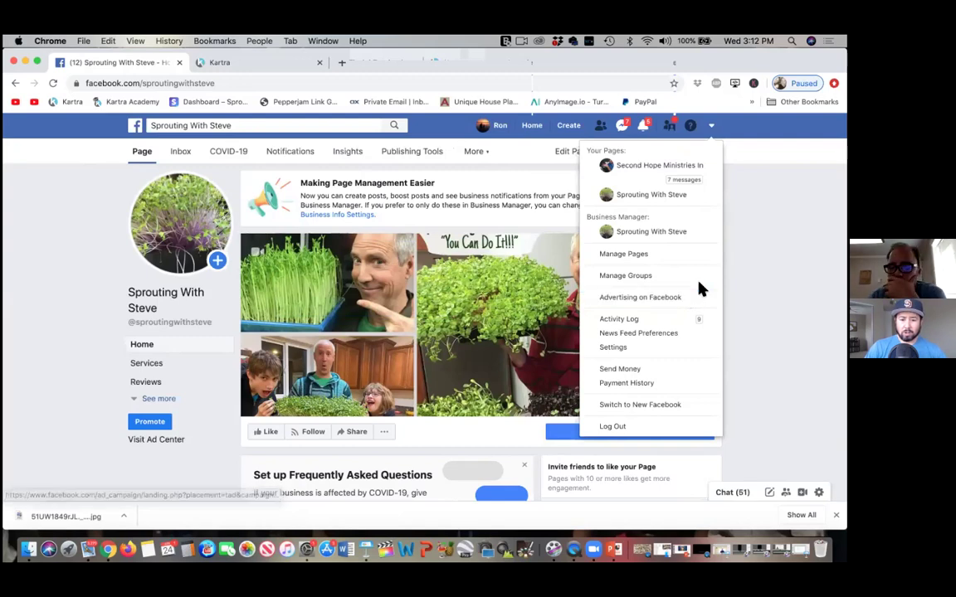
{"action": "key", "text": "XF86AudioRaiseVolume"}
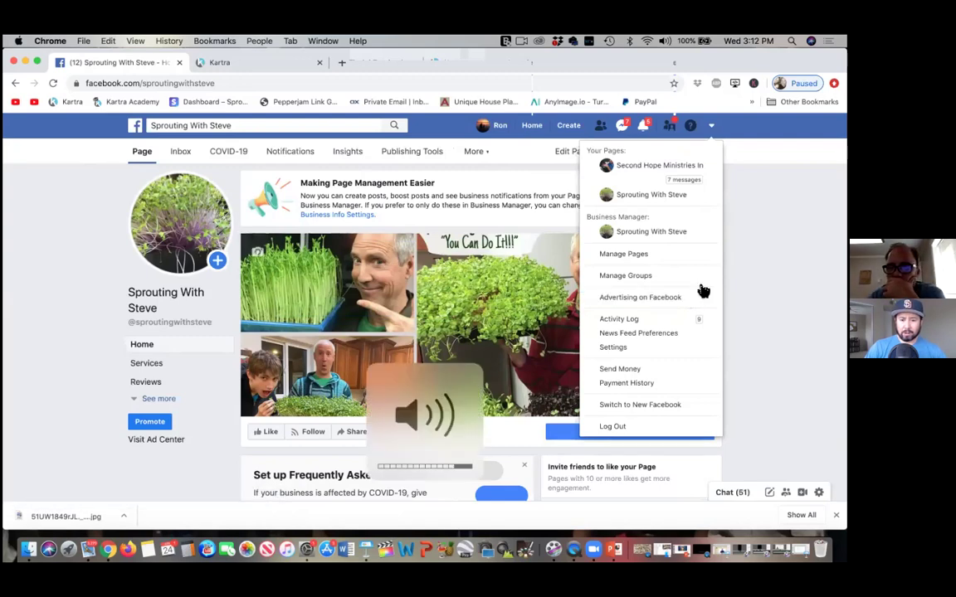
{"action": "key", "text": "Escape"}
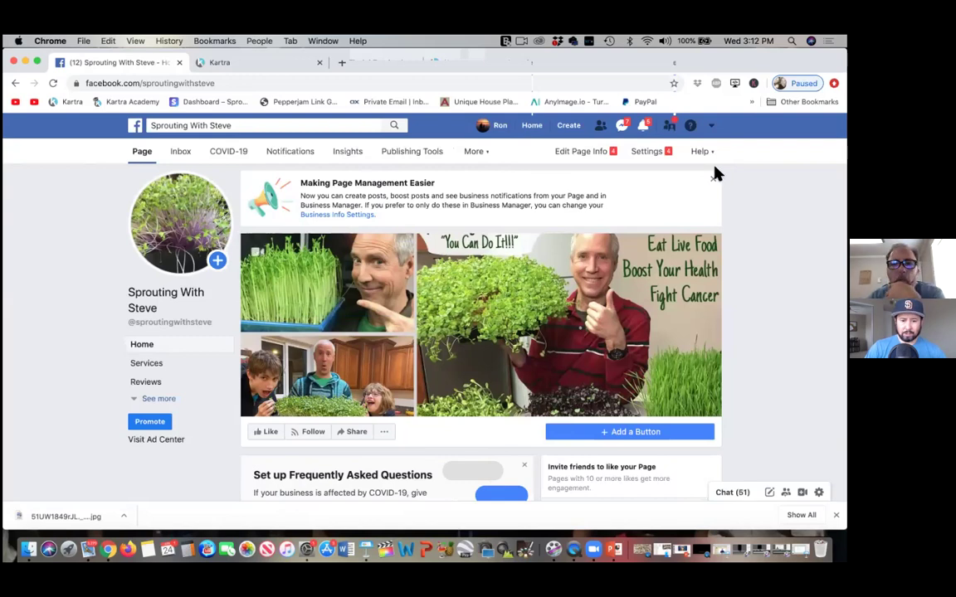
{"action": "left_click", "coordinate": [568, 129]}
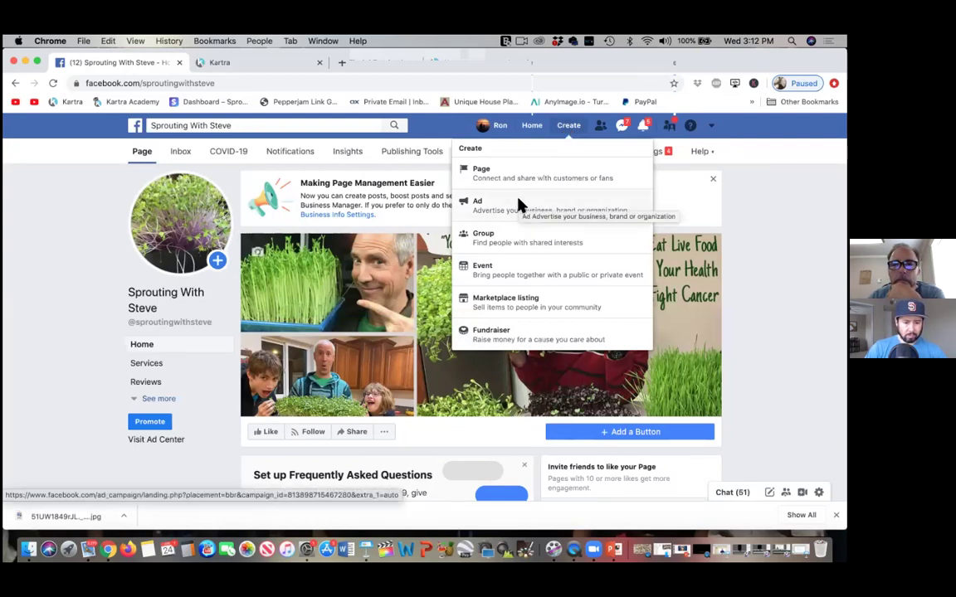
Choose Ad from Facebook's Create menu to begin a new ad
{"action": "left_click", "coordinate": [520, 206]}
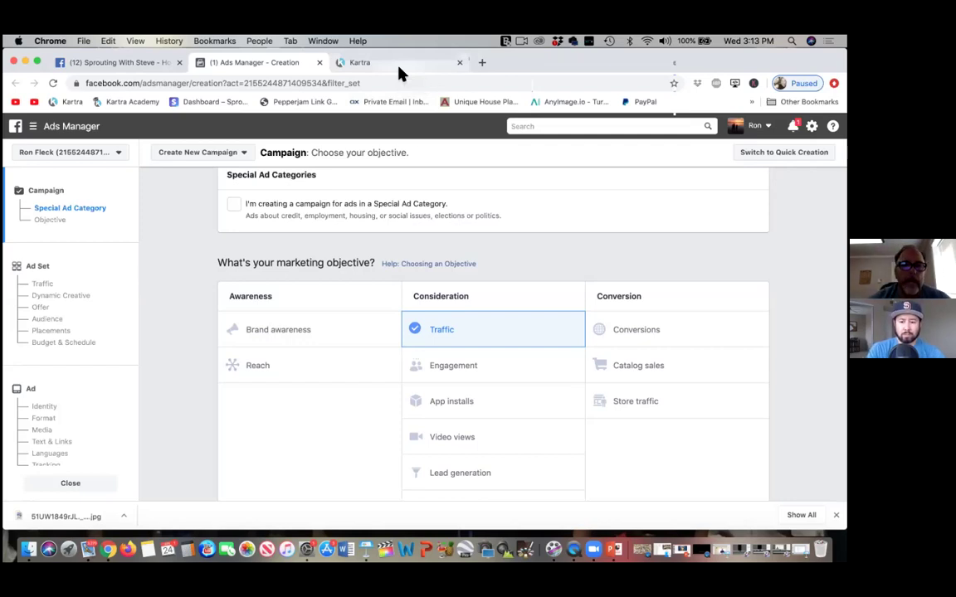
Open the Updated Landing Page FB for Campaign page card's Edit option and confirm in the dialog
{"action": "left_click", "coordinate": [398, 68]}
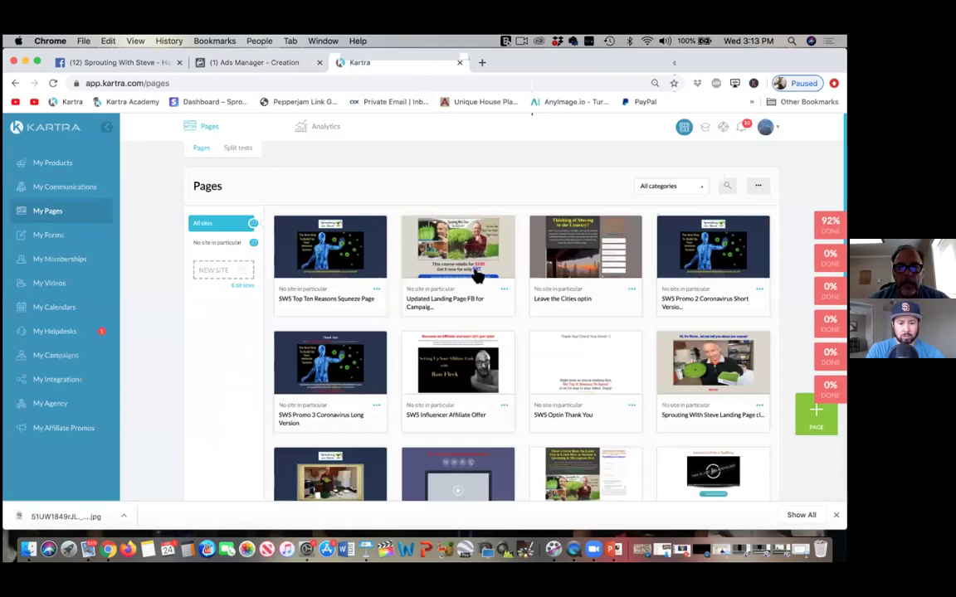
{"action": "left_click", "coordinate": [502, 289]}
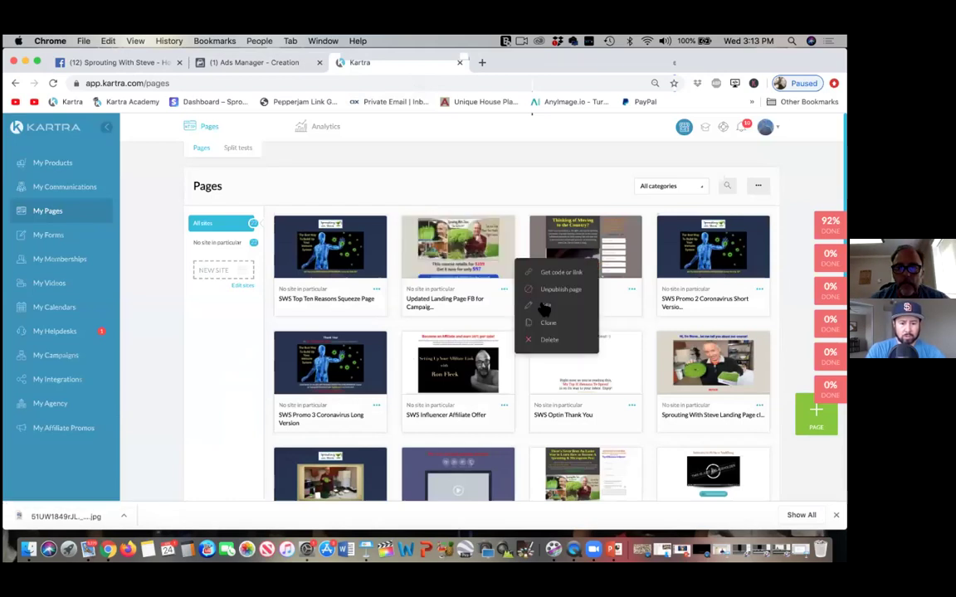
{"action": "left_click", "coordinate": [544, 306]}
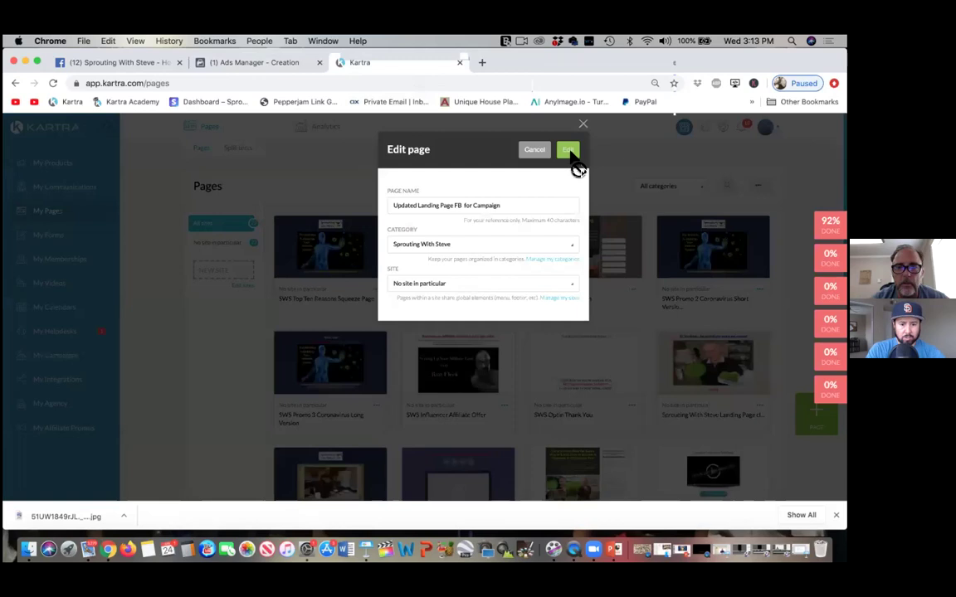
{"action": "left_click", "coordinate": [569, 152]}
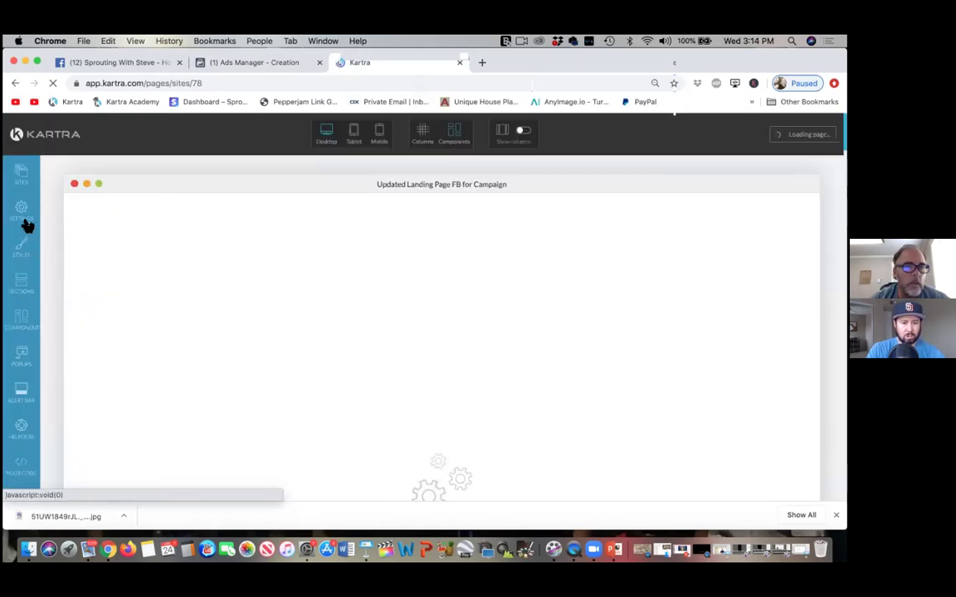
Go to Settings > Tracking Code, select the Facebook Pixel code, and switch to Notes
{"action": "left_click", "coordinate": [26, 221]}
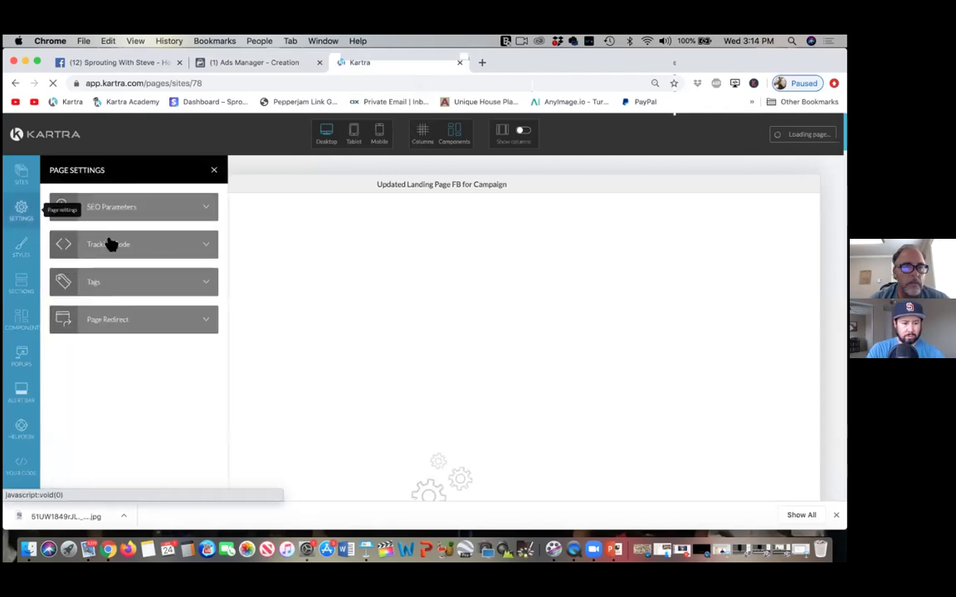
{"action": "left_click", "coordinate": [109, 243]}
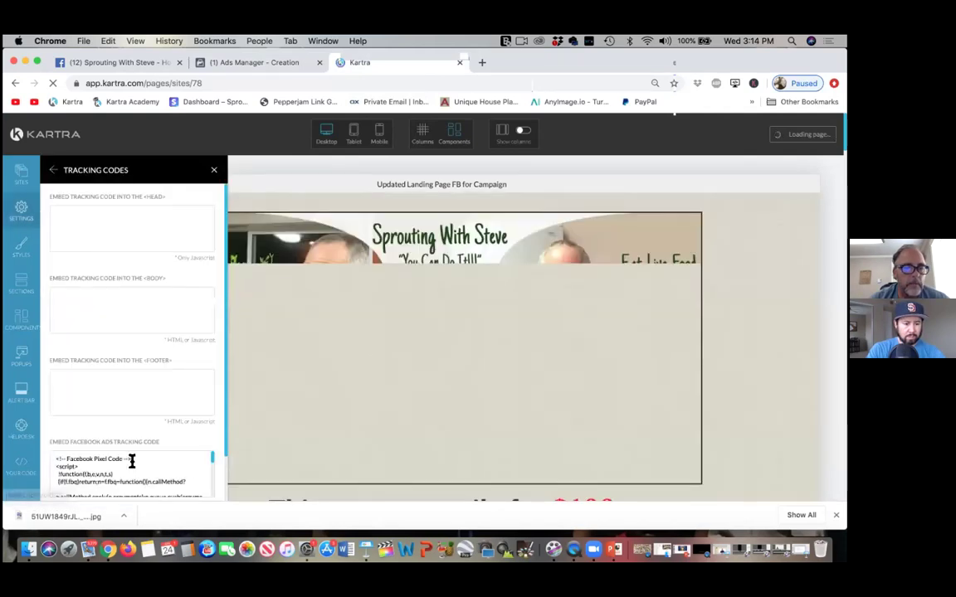
{"action": "scroll", "coordinate": [131, 461], "scroll_direction": "down", "scroll_amount": 3}
{"action": "scroll", "coordinate": [131, 461], "scroll_direction": "up", "scroll_amount": 1}
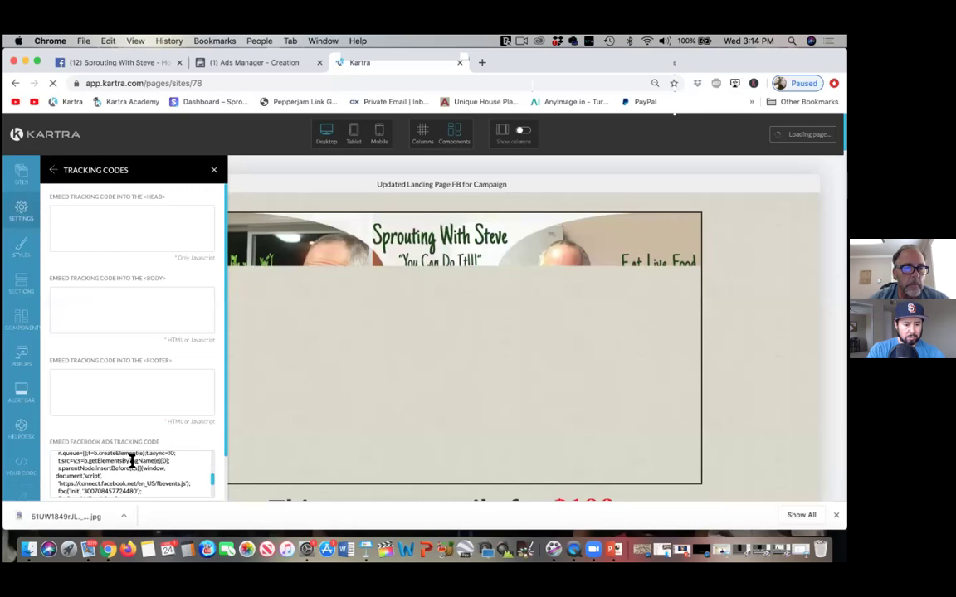
{"action": "scroll", "coordinate": [131, 461], "scroll_direction": "down", "scroll_amount": 2}
{"action": "scroll", "coordinate": [157, 486], "scroll_direction": "down", "scroll_amount": 3}
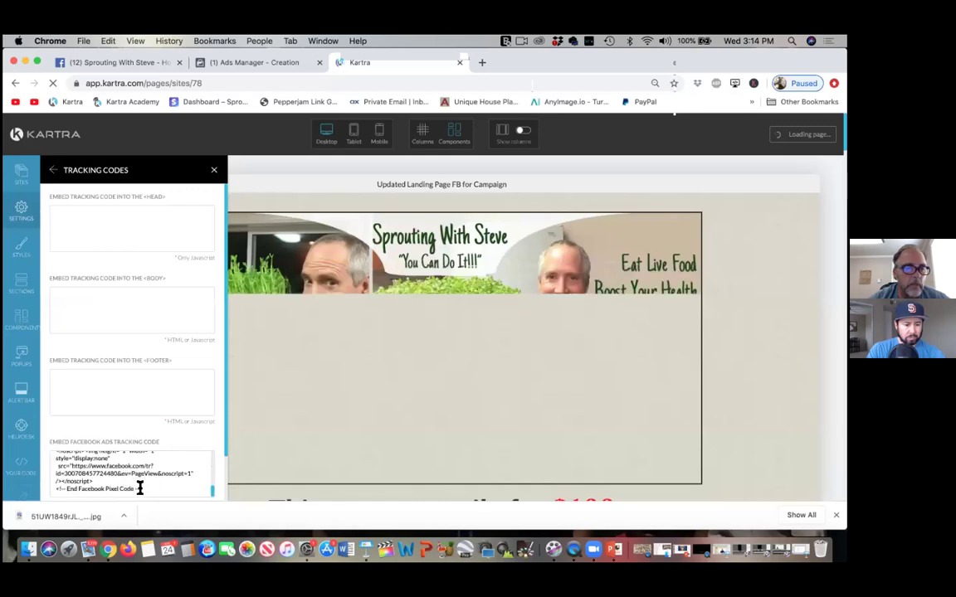
{"action": "key", "text": "super+a"}
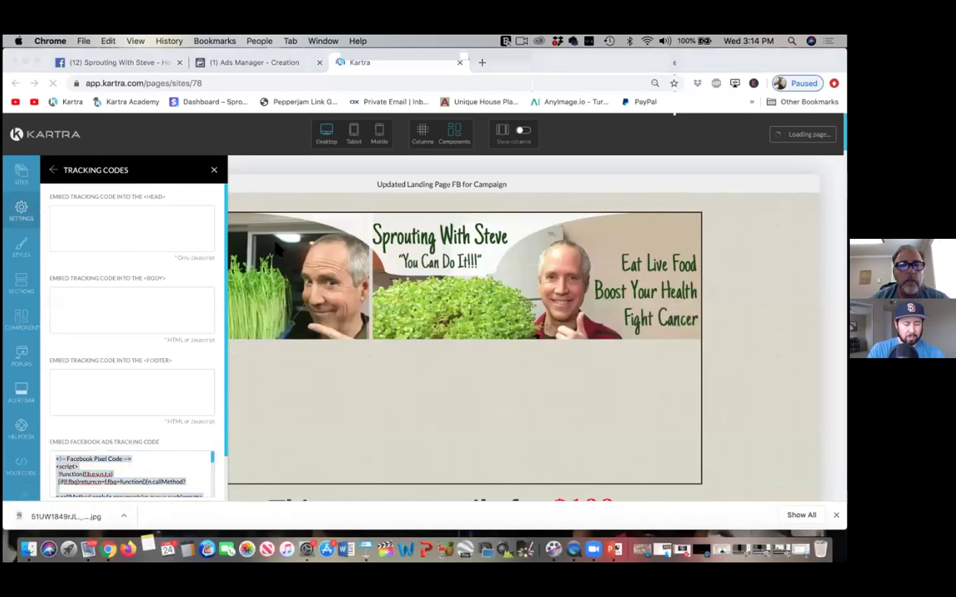
{"action": "key", "text": "super+Tab"}
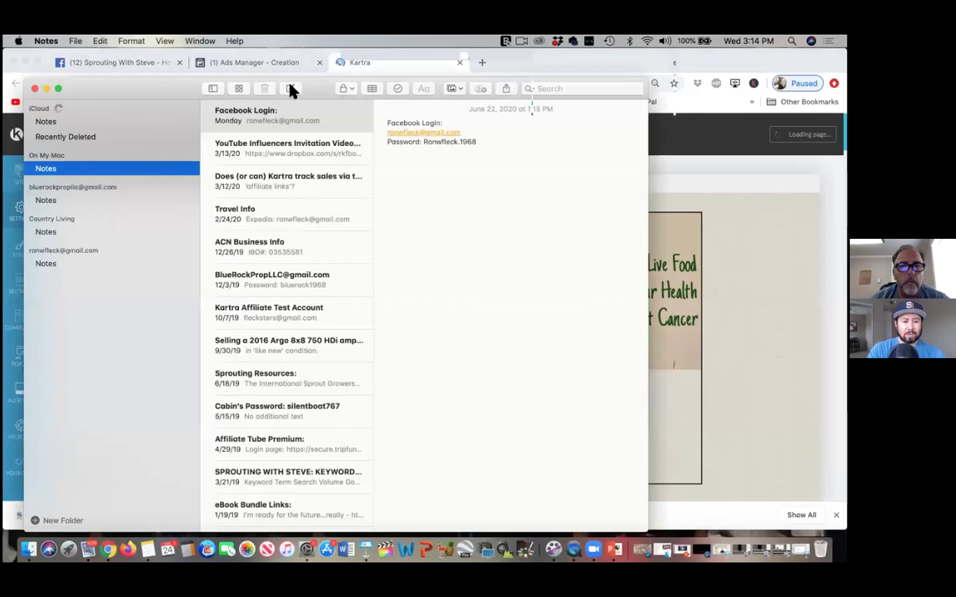
Paste the Facebook Pixel code into a new note, then close Notes to return to Kartra
{"action": "left_click", "coordinate": [290, 89]}
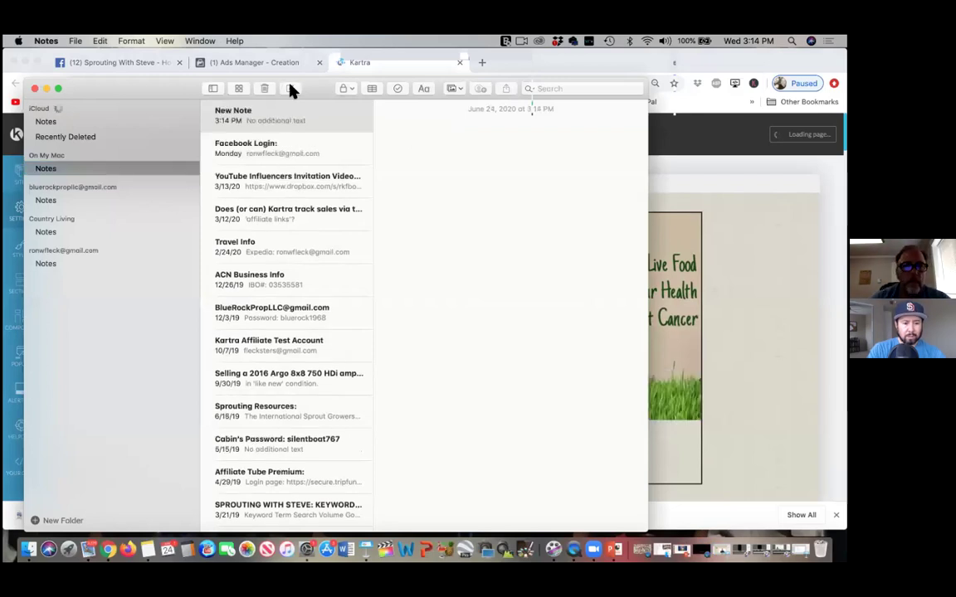
{"action": "key", "text": "cmd+v"}
{"action": "left_click", "coordinate": [164, 234]}
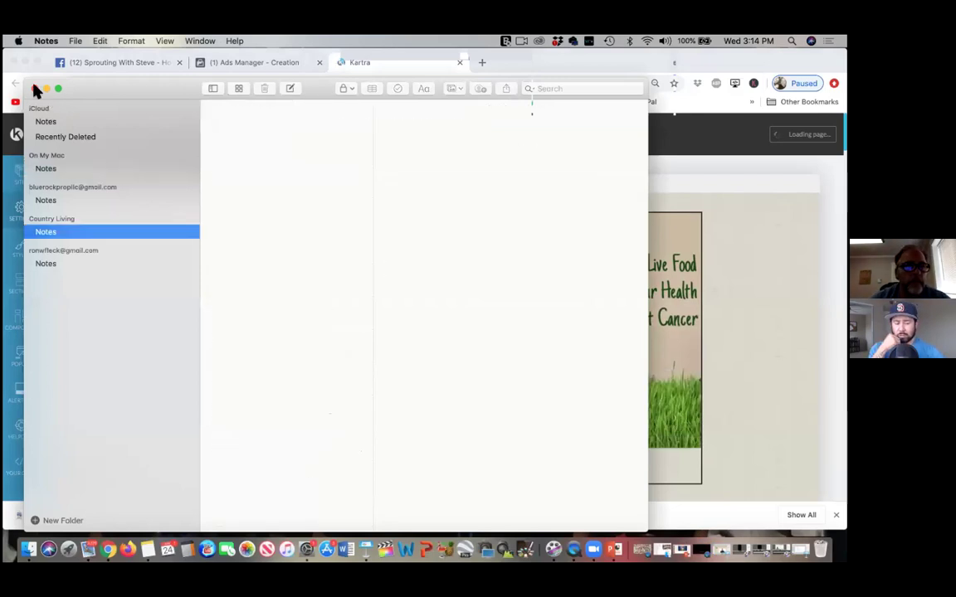
{"action": "left_click", "coordinate": [34, 89]}
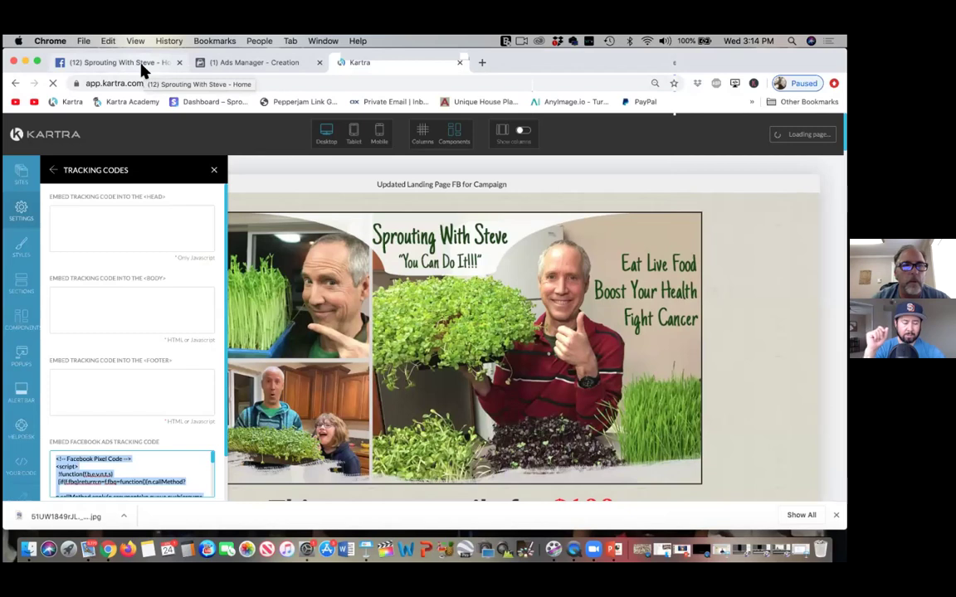
On the Sprouting With Steve Facebook page, start creating a new ad in Ads Manager
{"action": "left_click", "coordinate": [116, 63]}
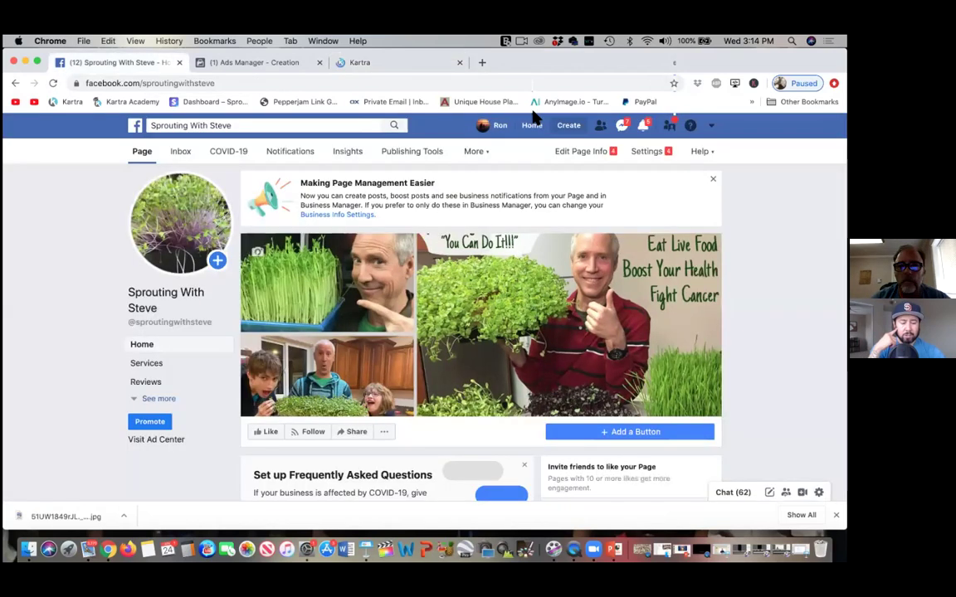
{"action": "left_click", "coordinate": [568, 126]}
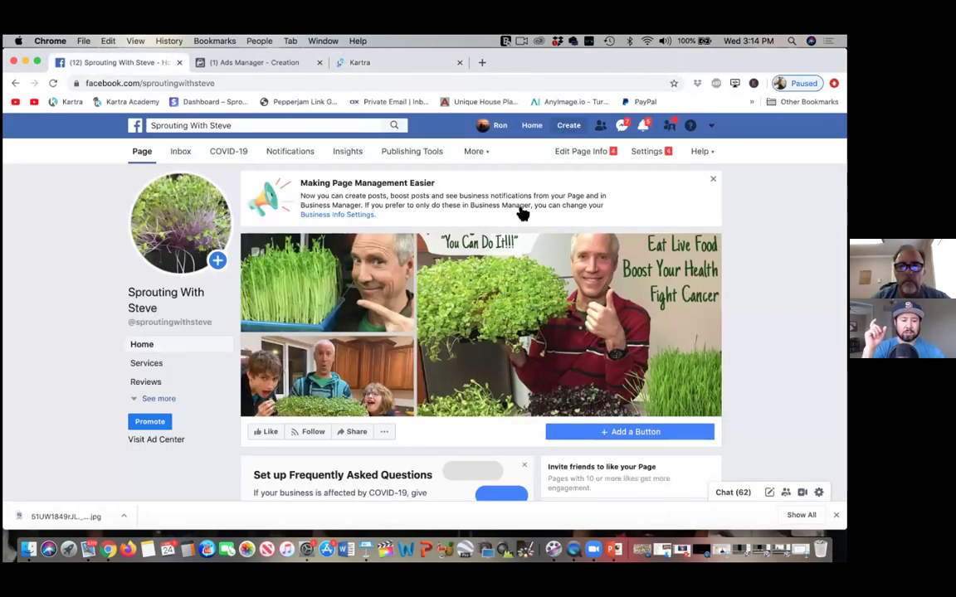
{"action": "left_click", "coordinate": [523, 212]}
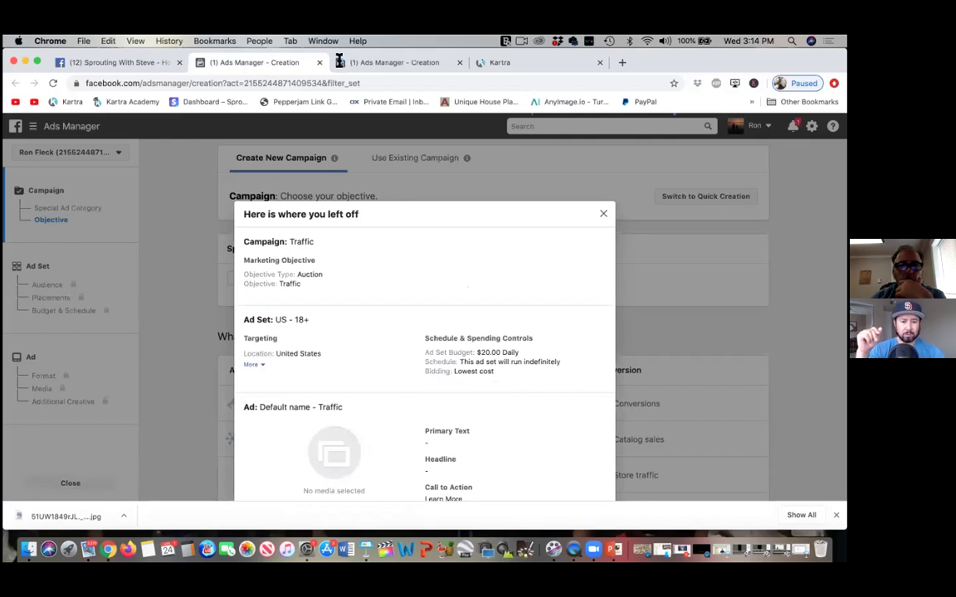
Go from the Kartra landing page editor back to the dashboard and into My Pages
{"action": "left_click", "coordinate": [501, 64]}
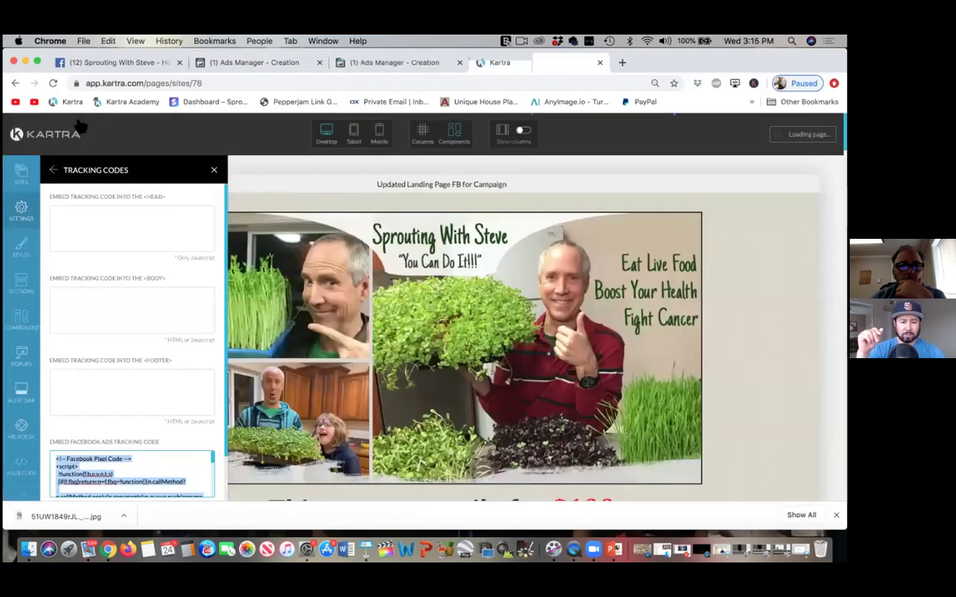
{"action": "left_click", "coordinate": [80, 126]}
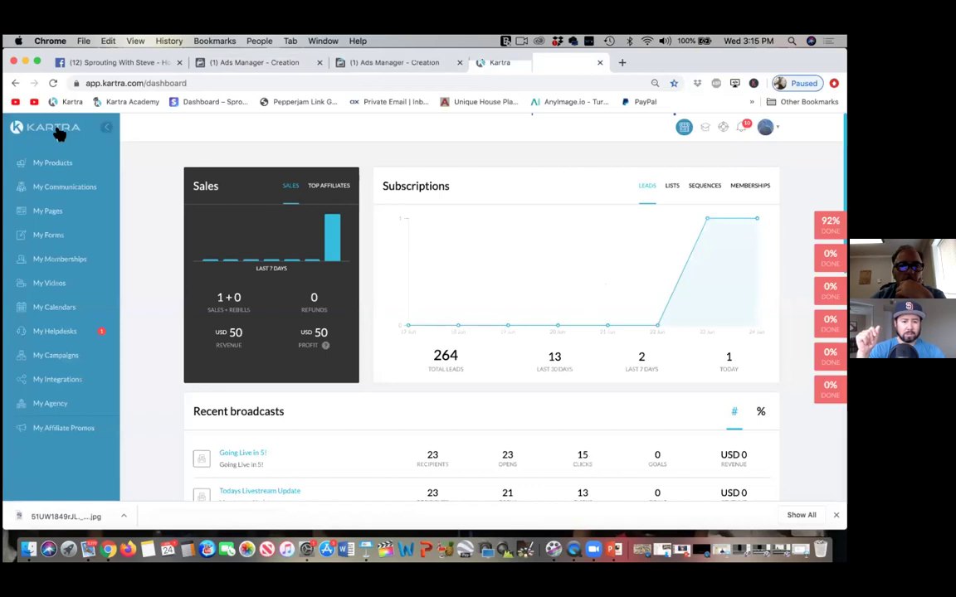
{"action": "left_click", "coordinate": [47, 212]}
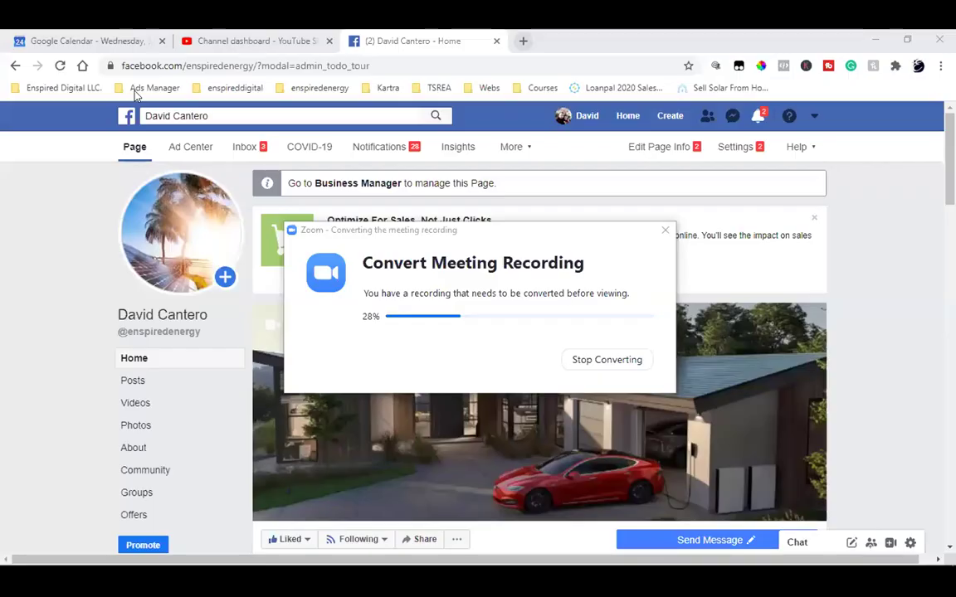
Load the Kartra login page in a new tab from the Kartra bookmarks folder
{"action": "left_click", "coordinate": [176, 93]}
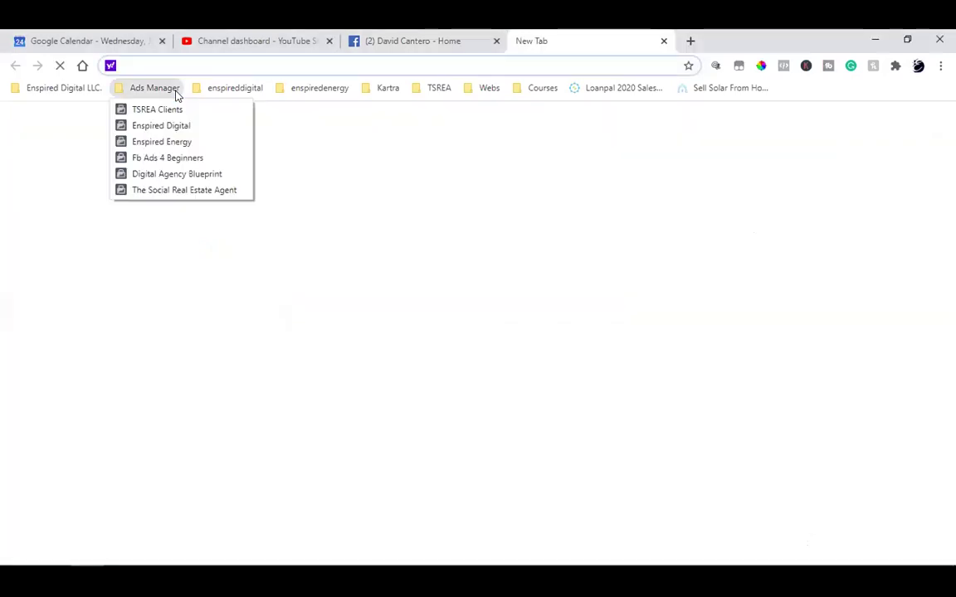
{"action": "key", "text": "Right"}
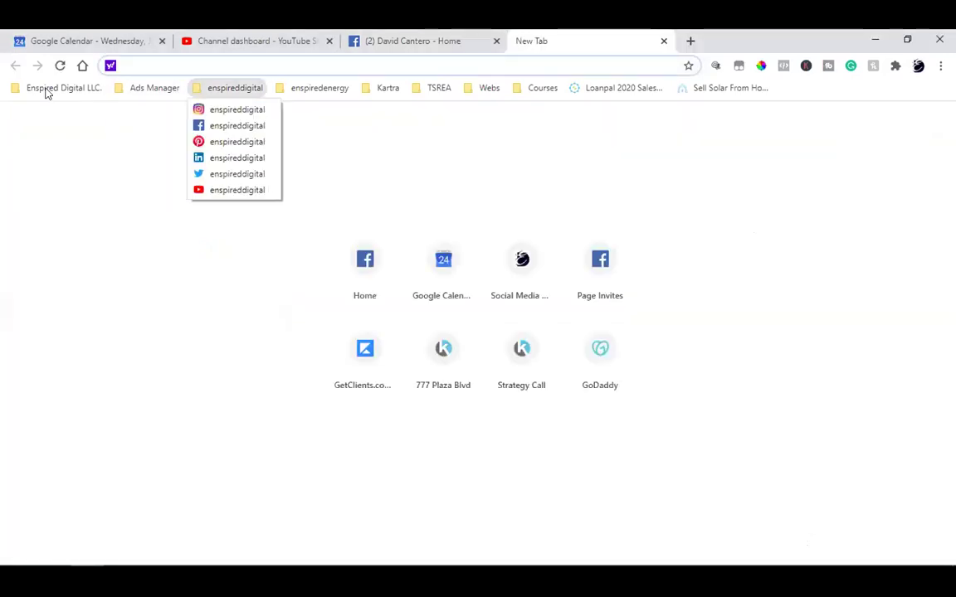
{"action": "mouse_move", "coordinate": [384, 90]}
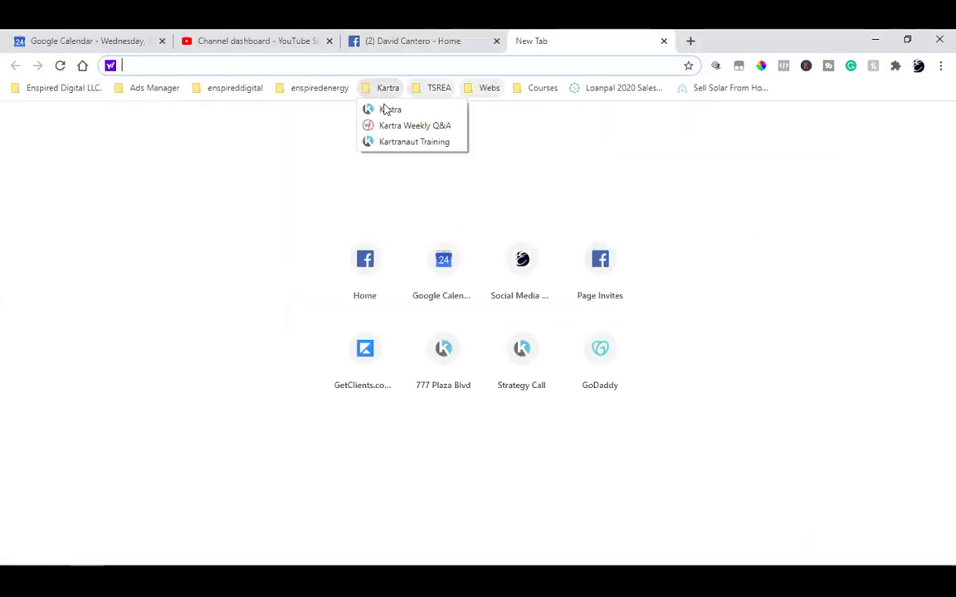
{"action": "left_click", "coordinate": [386, 110]}
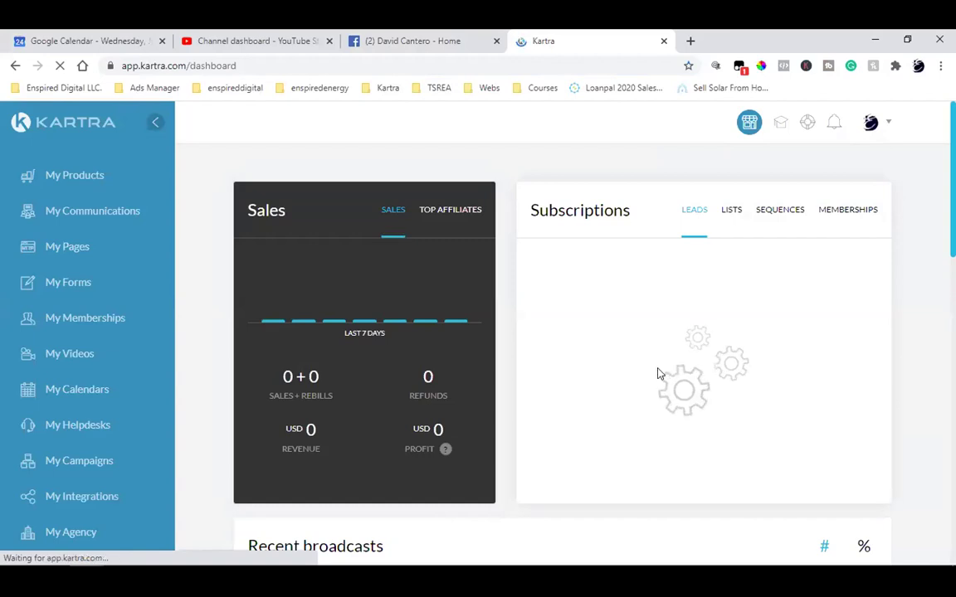
Once logged in, go to My Pages from the Kartra dashboard sidebar
{"action": "left_click", "coordinate": [68, 246]}
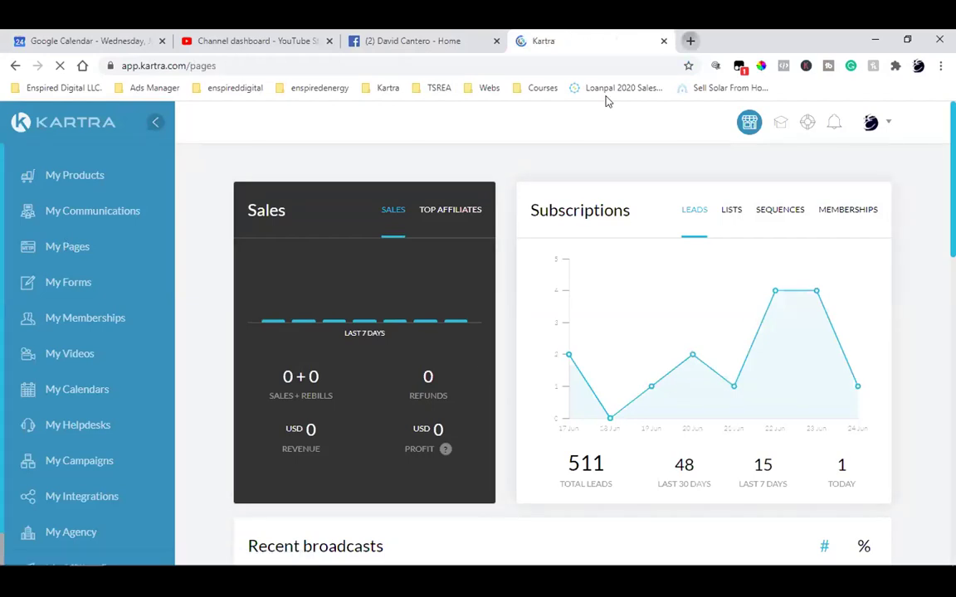
Open the TSREA Course secure checkout and confirm the pixel fires PageView and InitiateCheckout
{"action": "key", "text": "ctrl+t"}
{"action": "left_click", "coordinate": [439, 89]}
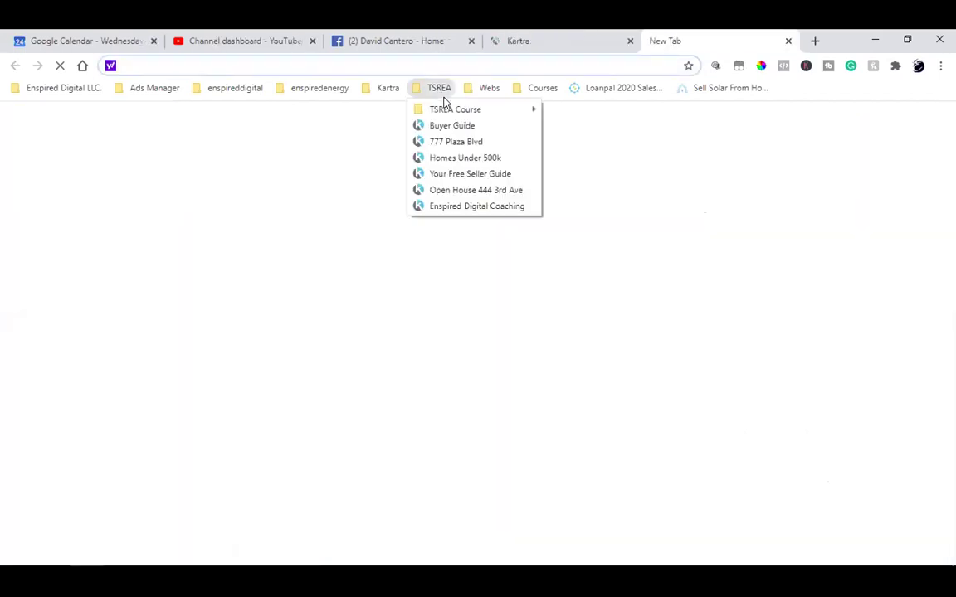
{"action": "mouse_move", "coordinate": [448, 109]}
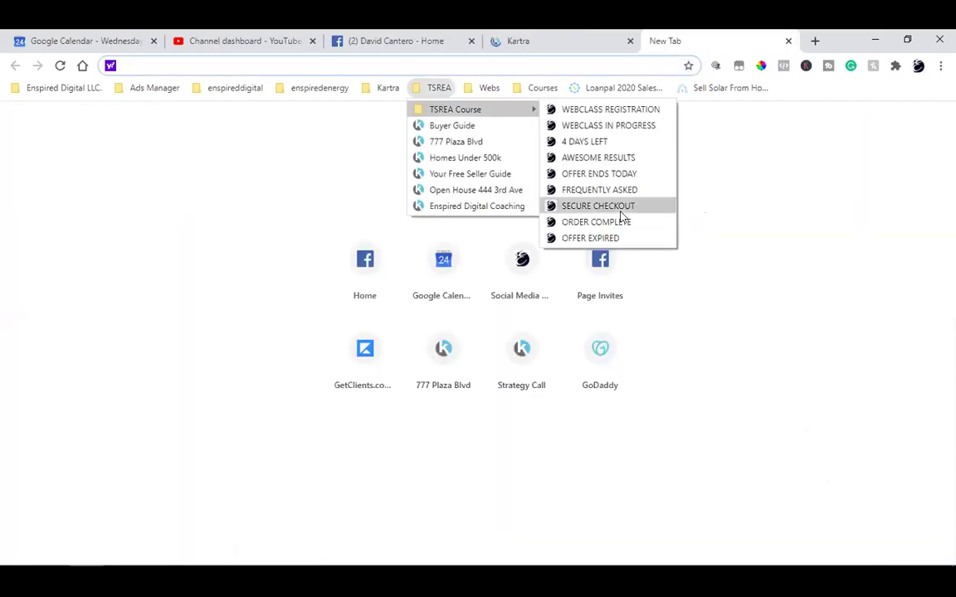
{"action": "left_click", "coordinate": [597, 207]}
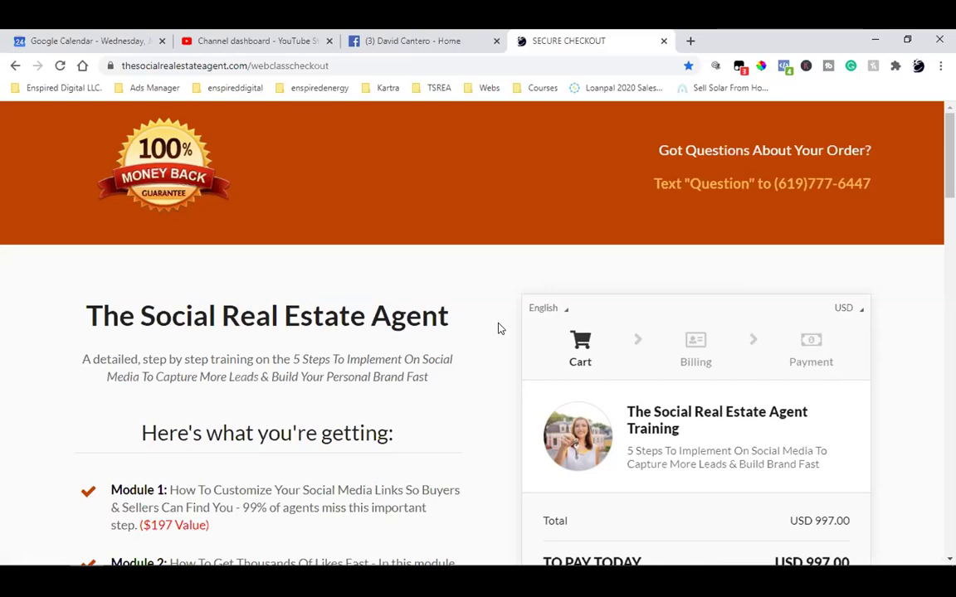
{"action": "left_click", "coordinate": [784, 66]}
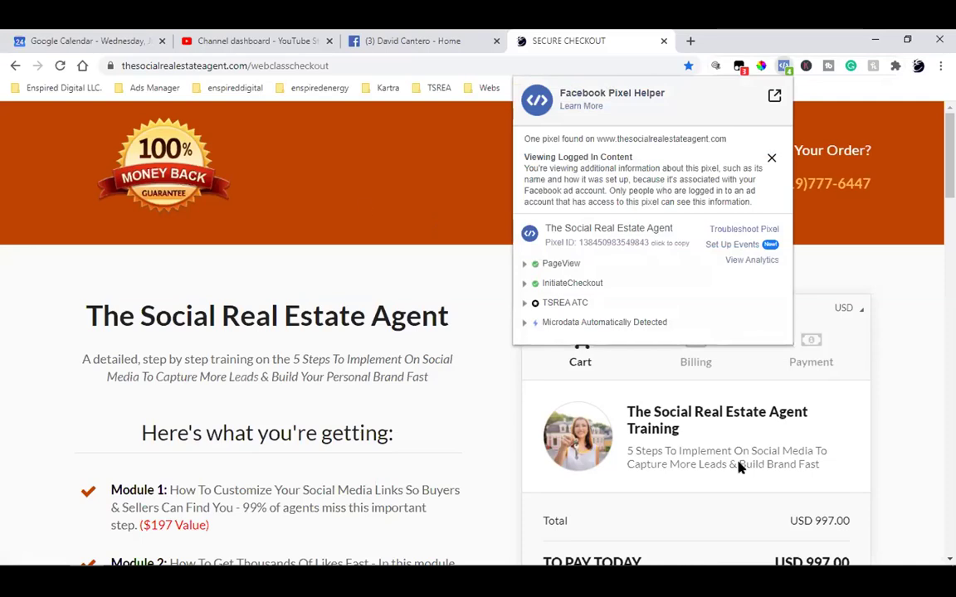
{"action": "left_click", "coordinate": [394, 211]}
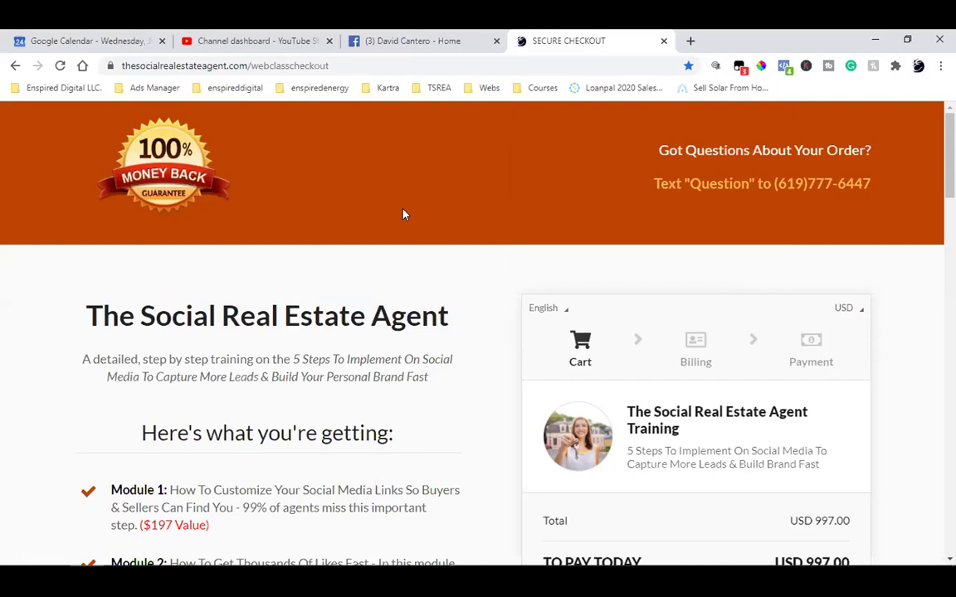
Open the webclass registration page from the TSREA bookmarks in a new tab
{"action": "left_click", "coordinate": [688, 41]}
{"action": "left_click", "coordinate": [395, 90]}
{"action": "mouse_move", "coordinate": [426, 89]}
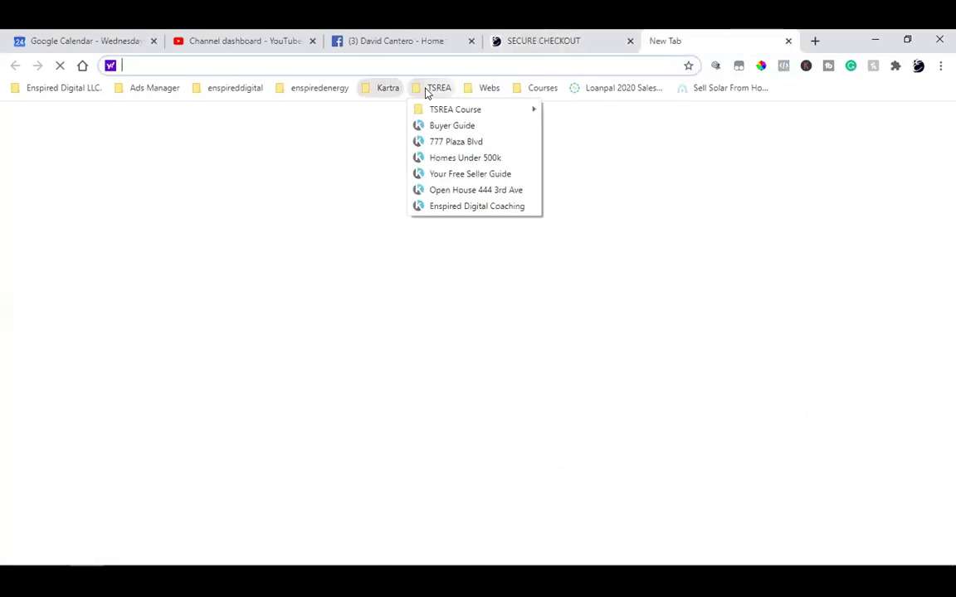
{"action": "mouse_move", "coordinate": [514, 114]}
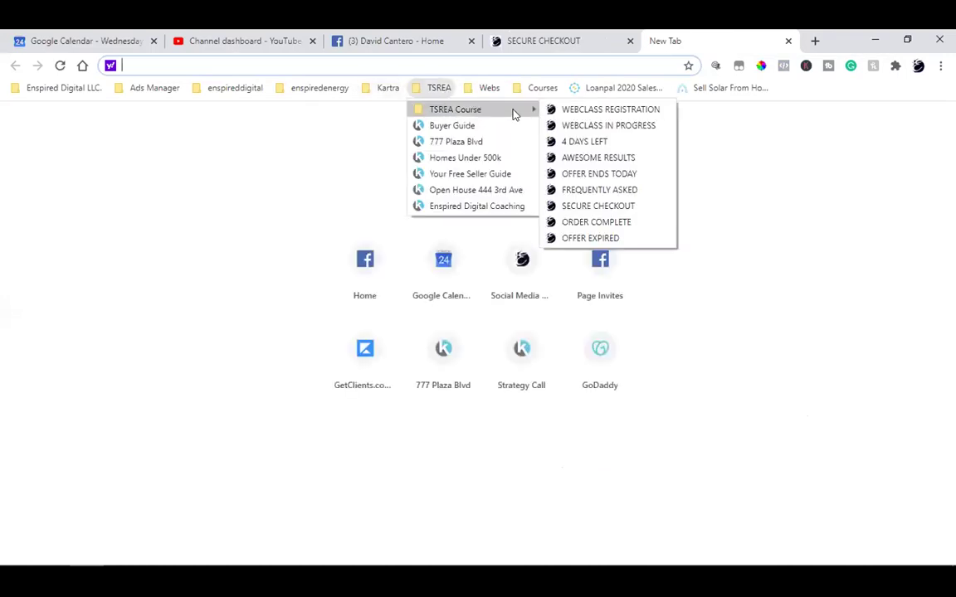
{"action": "left_click", "coordinate": [619, 114]}
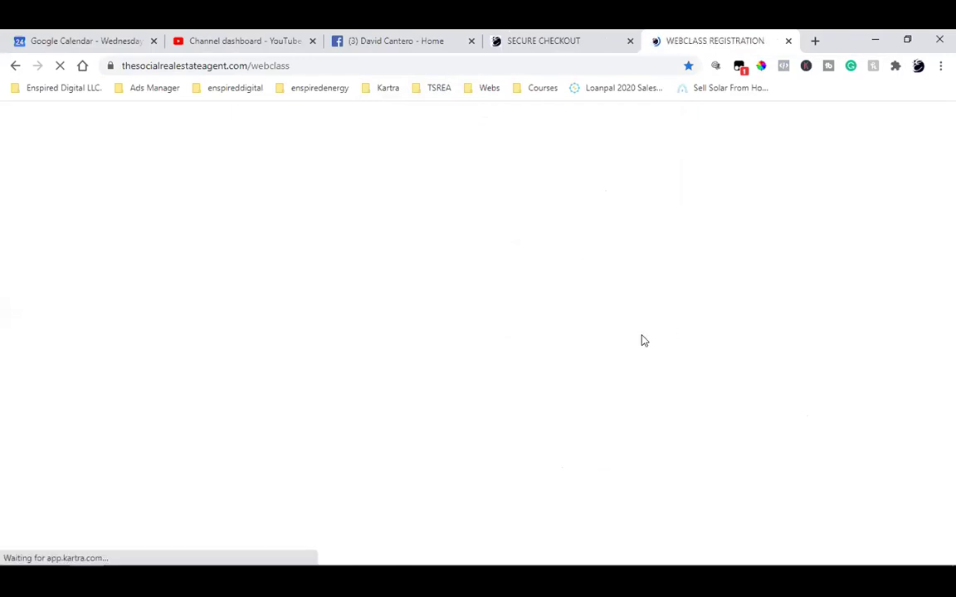
{"action": "scroll", "coordinate": [639, 339], "scroll_direction": "down", "scroll_amount": 2}
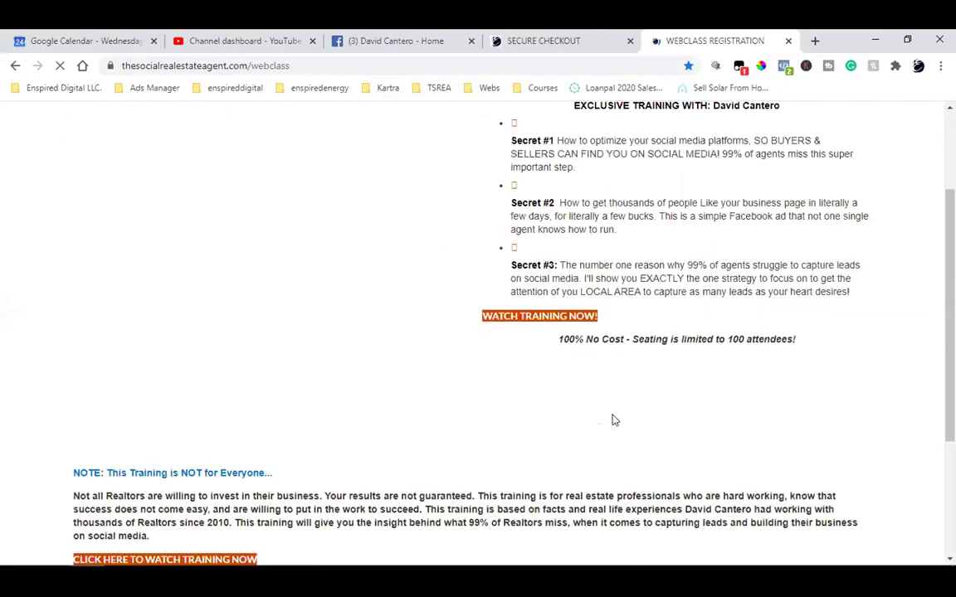
{"action": "scroll", "coordinate": [612, 421], "scroll_direction": "up", "scroll_amount": 2}
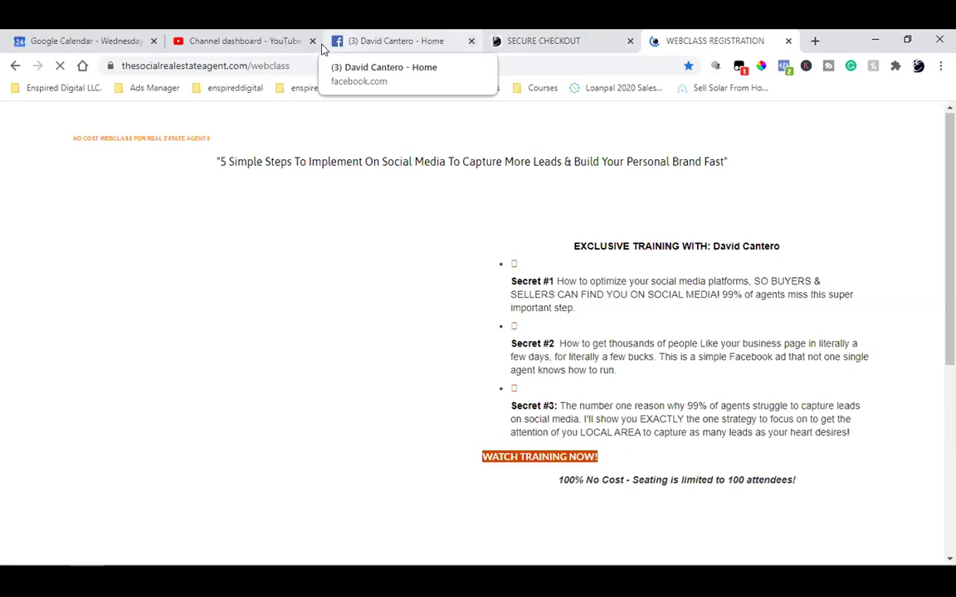
Close the YouTube dashboard and Google Calendar tabs and scroll the webclass page
{"action": "middle_click", "coordinate": [155, 42]}
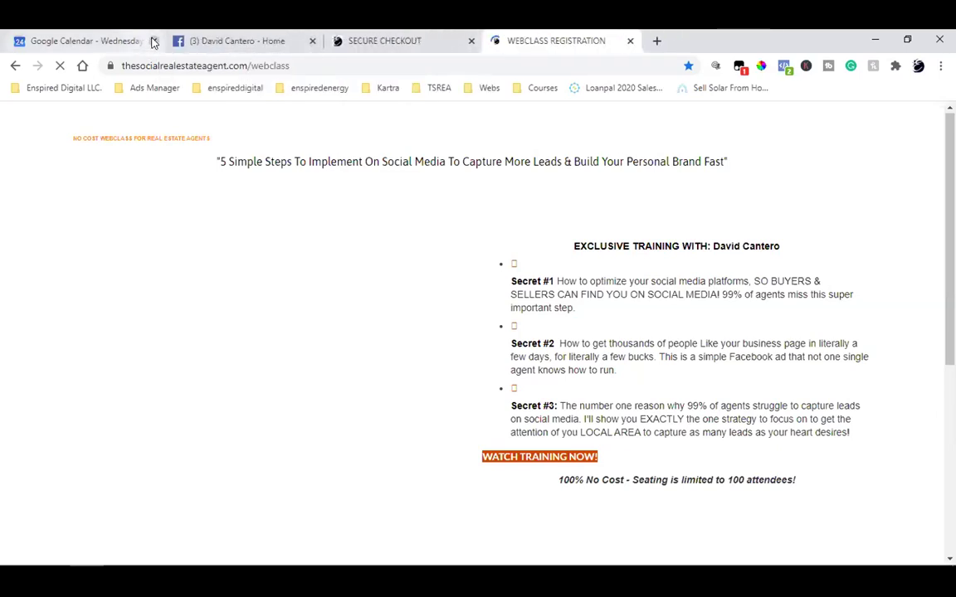
{"action": "left_click", "coordinate": [154, 41]}
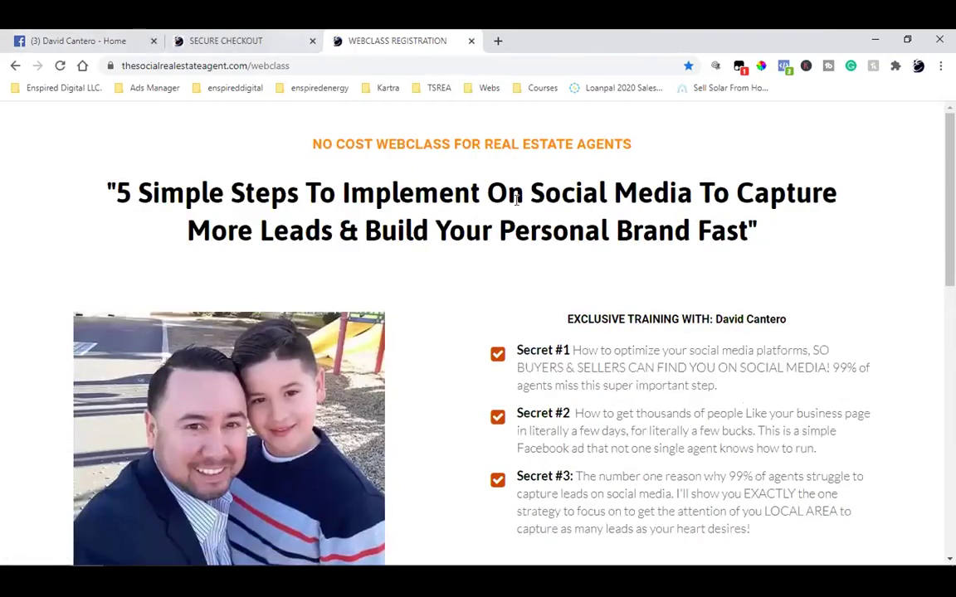
{"action": "scroll", "coordinate": [578, 265], "scroll_direction": "down", "scroll_amount": 2}
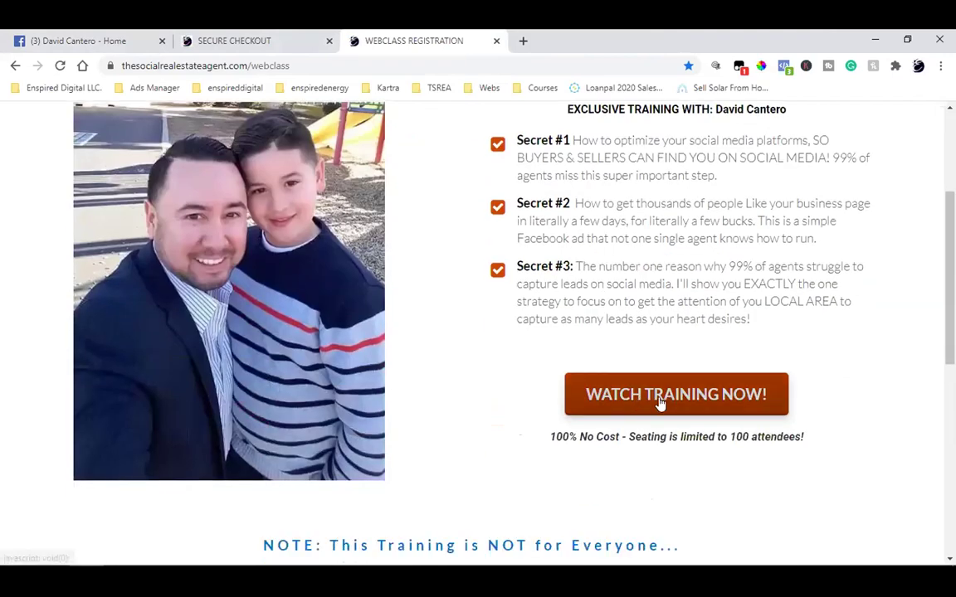
{"action": "scroll", "coordinate": [661, 403], "scroll_direction": "up", "scroll_amount": 3}
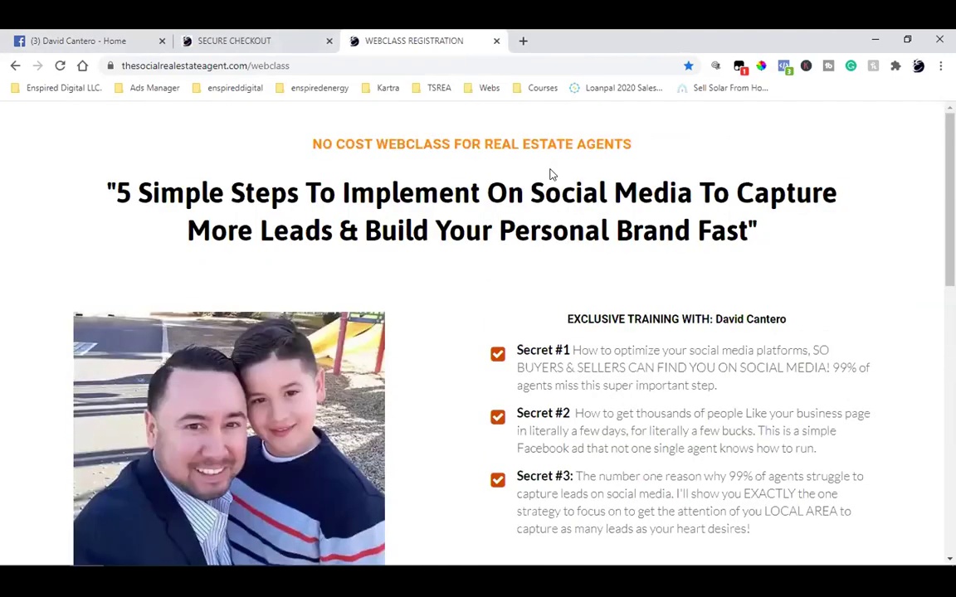
{"action": "scroll", "coordinate": [550, 174], "scroll_direction": "down", "scroll_amount": 3}
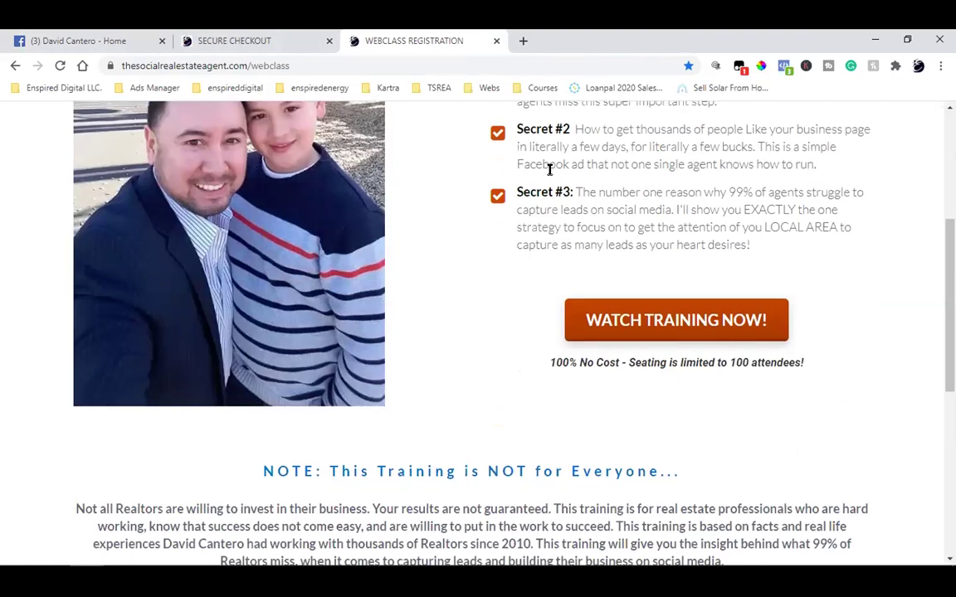
{"action": "scroll", "coordinate": [548, 166], "scroll_direction": "down", "scroll_amount": 1}
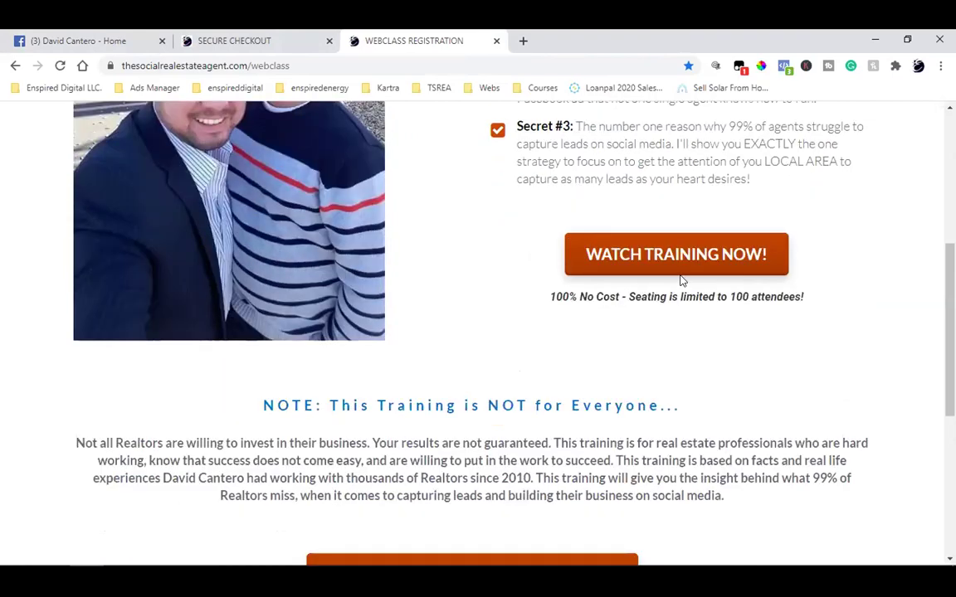
Back on the webclass page, scroll to WATCH TRAINING NOW! and open the signup form
{"action": "left_click", "coordinate": [522, 41]}
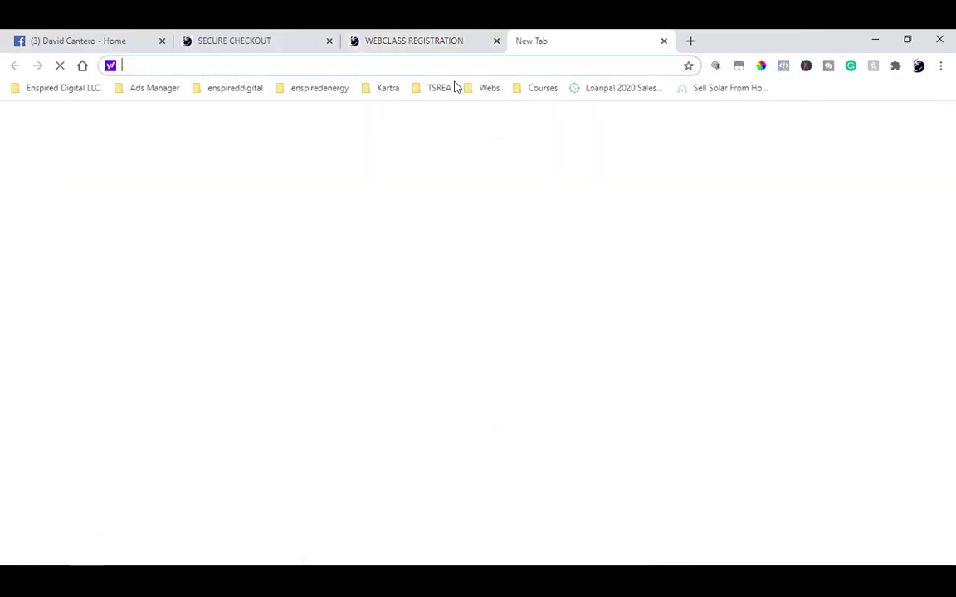
{"action": "left_click", "coordinate": [428, 91]}
{"action": "mouse_move", "coordinate": [543, 87]}
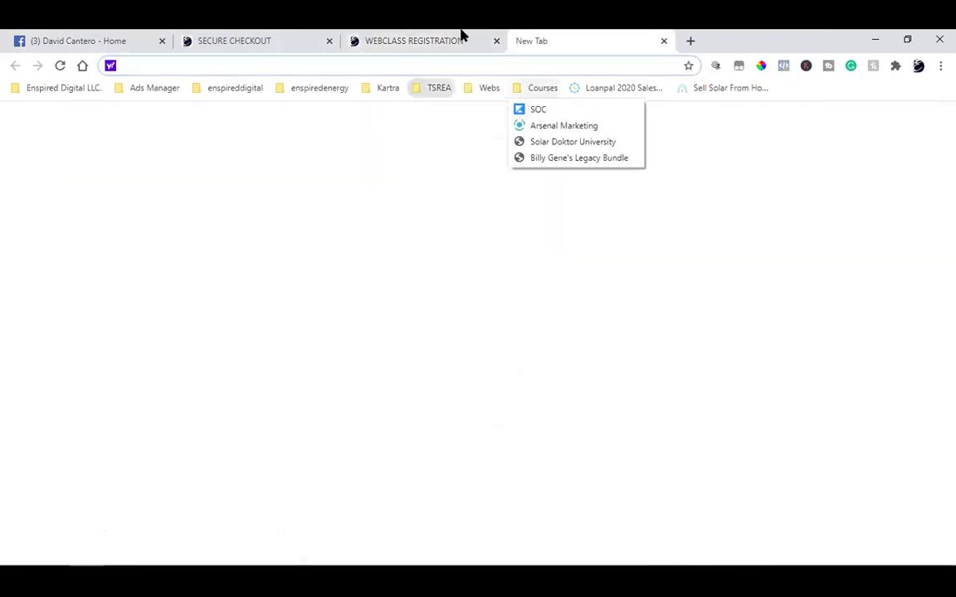
{"action": "left_click", "coordinate": [460, 34]}
{"action": "scroll", "coordinate": [587, 331], "scroll_direction": "up", "scroll_amount": 5}
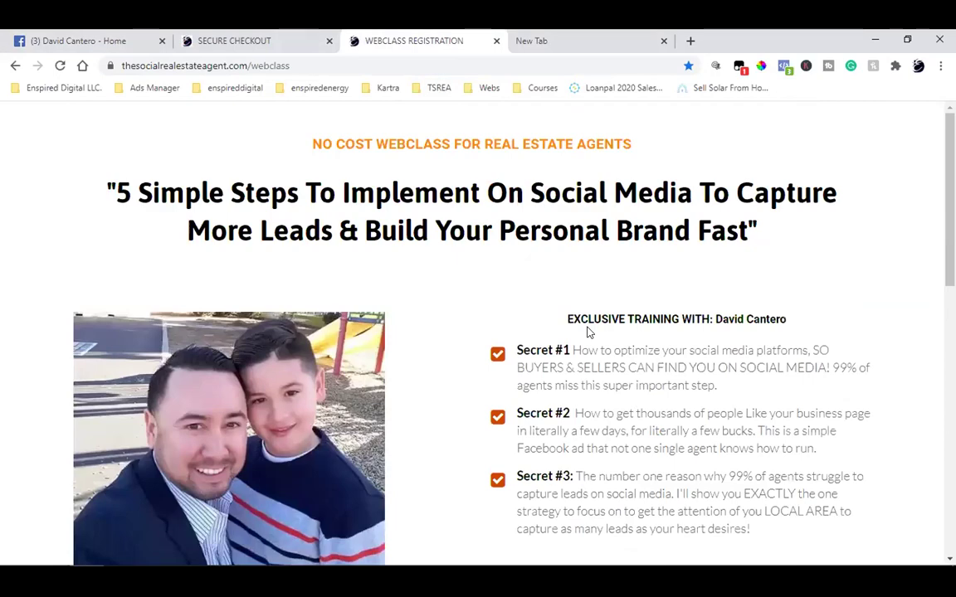
{"action": "scroll", "coordinate": [588, 331], "scroll_direction": "down", "scroll_amount": 3}
{"action": "scroll", "coordinate": [588, 331], "scroll_direction": "up", "scroll_amount": 3}
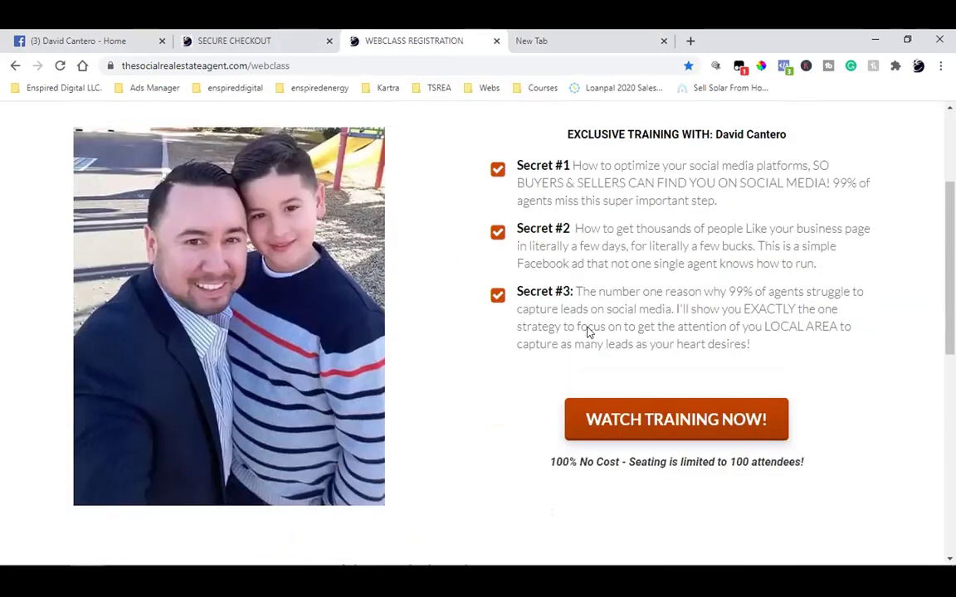
{"action": "scroll", "coordinate": [587, 331], "scroll_direction": "down", "scroll_amount": 3}
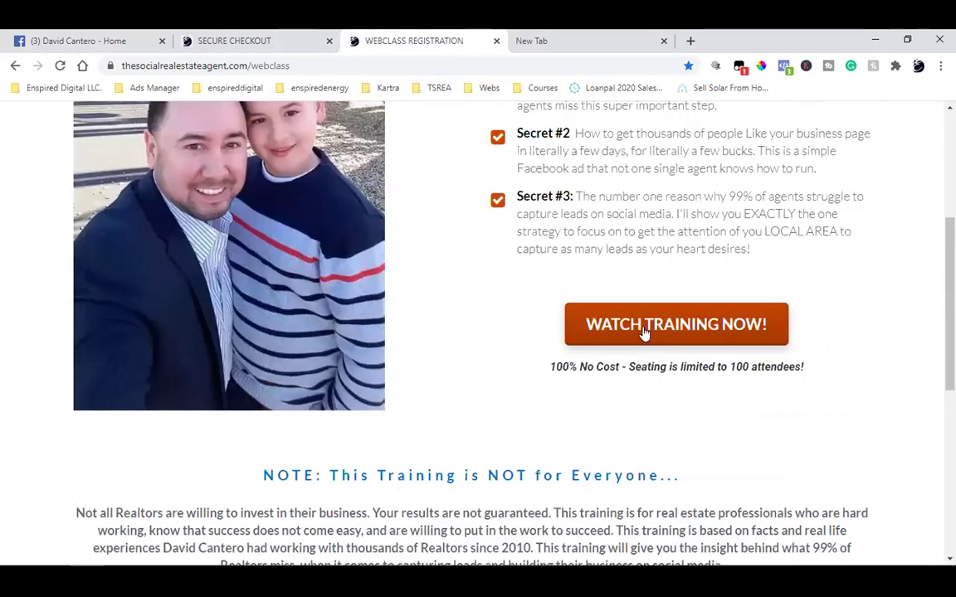
{"action": "left_click", "coordinate": [644, 332]}
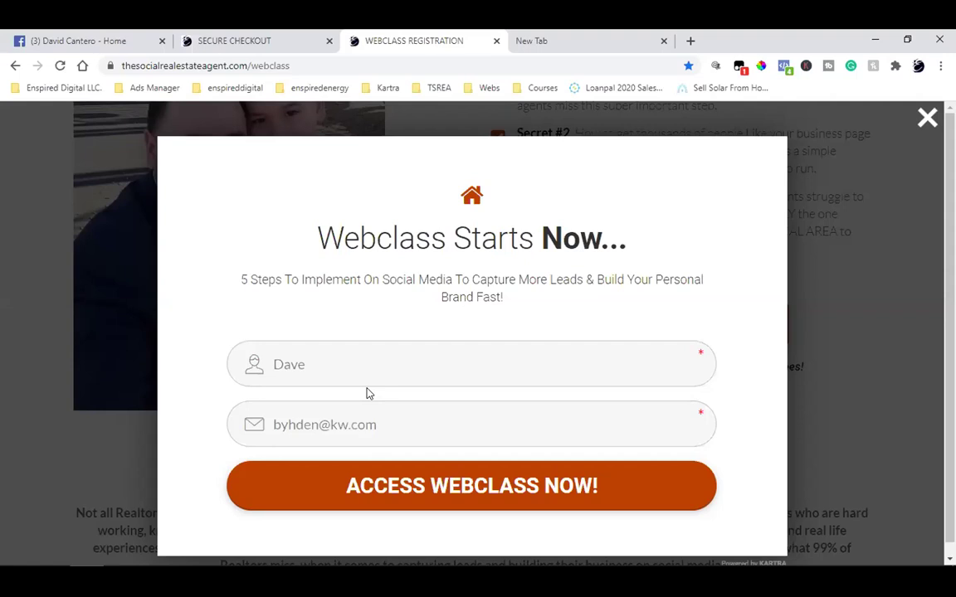
Correct the email in the signup form and submit with ACCESS WEBCLASS NOW!
{"action": "left_click", "coordinate": [311, 416]}
{"action": "key", "text": "BackSpace"}
{"action": "key", "text": "BackSpace"}
{"action": "left_click", "coordinate": [337, 484]}
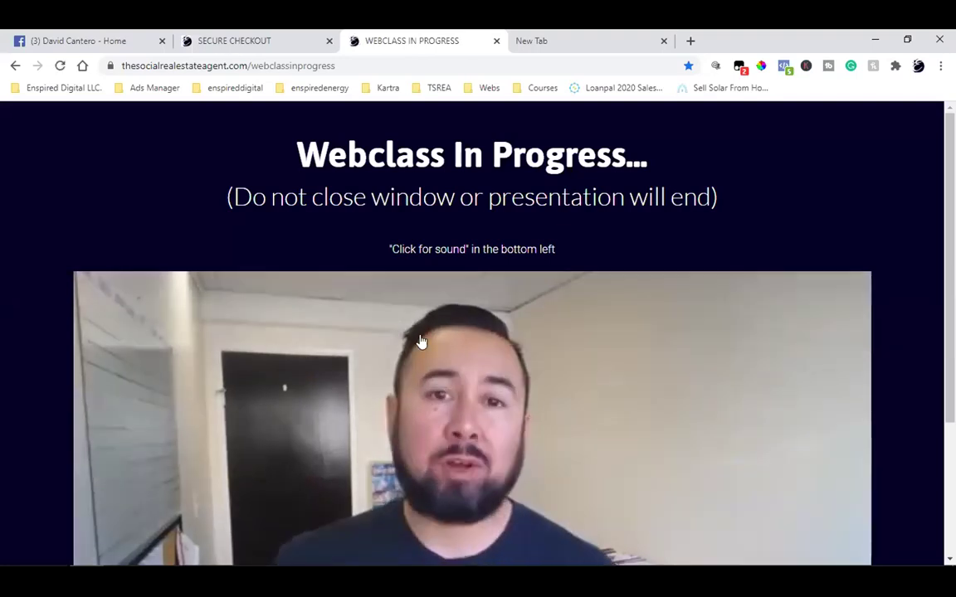
Scroll the webclass video page, then switch to the blank tab and browse the bookmark folders
{"action": "scroll", "coordinate": [422, 342], "scroll_direction": "down", "scroll_amount": 2}
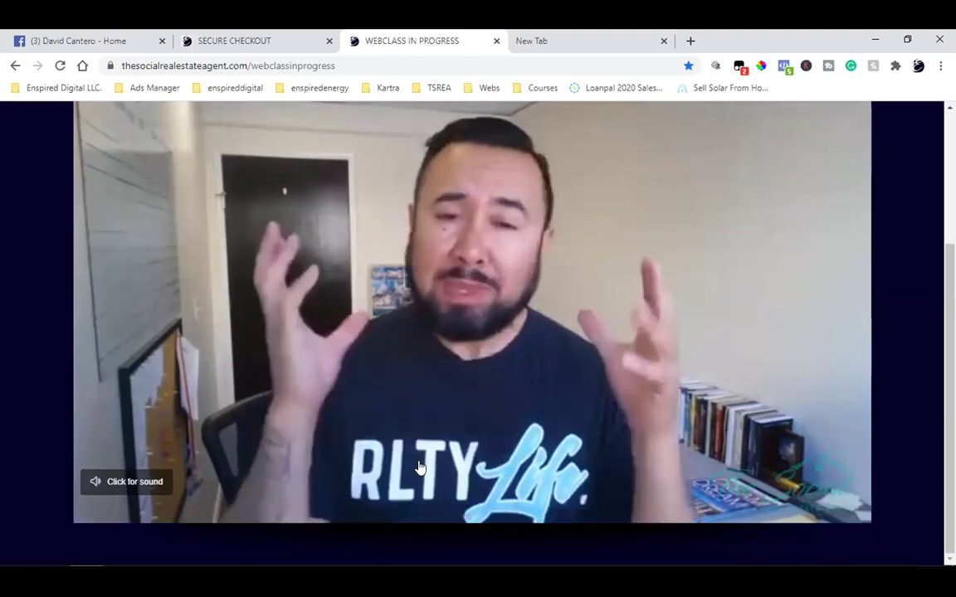
{"action": "scroll", "coordinate": [420, 467], "scroll_direction": "up", "scroll_amount": 2}
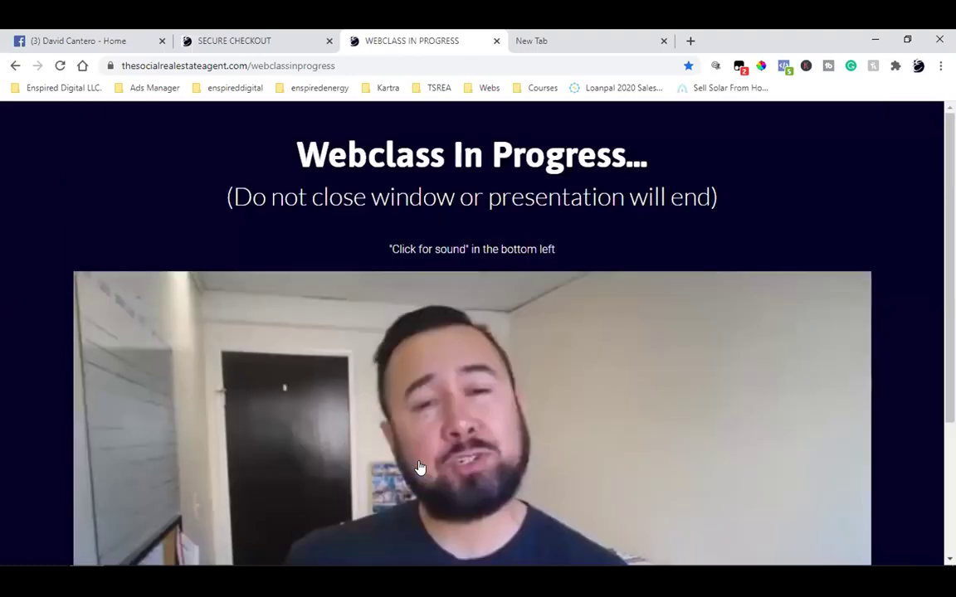
{"action": "scroll", "coordinate": [419, 467], "scroll_direction": "down", "scroll_amount": 2}
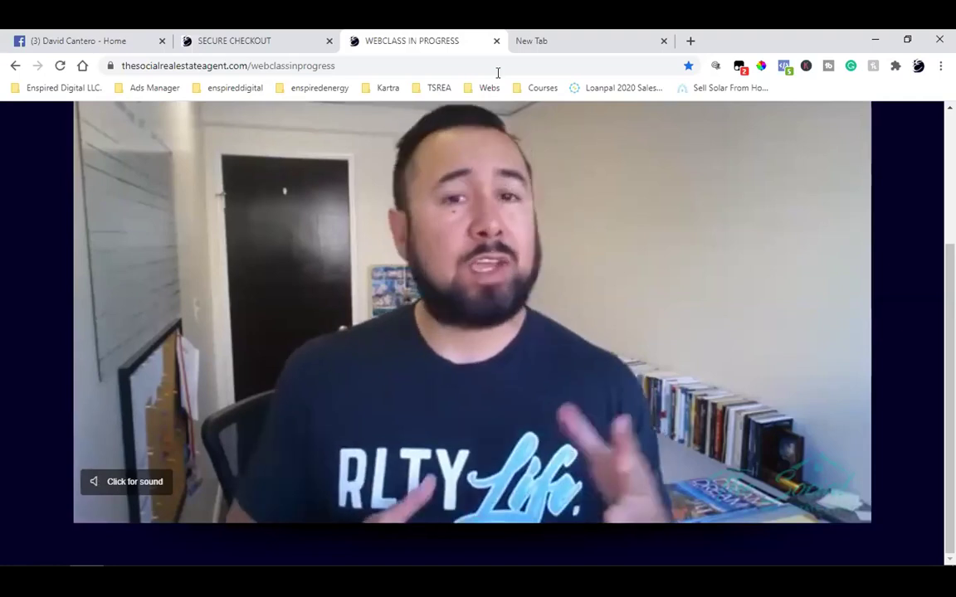
{"action": "key", "text": "ctrl+Tab"}
{"action": "left_click", "coordinate": [477, 88]}
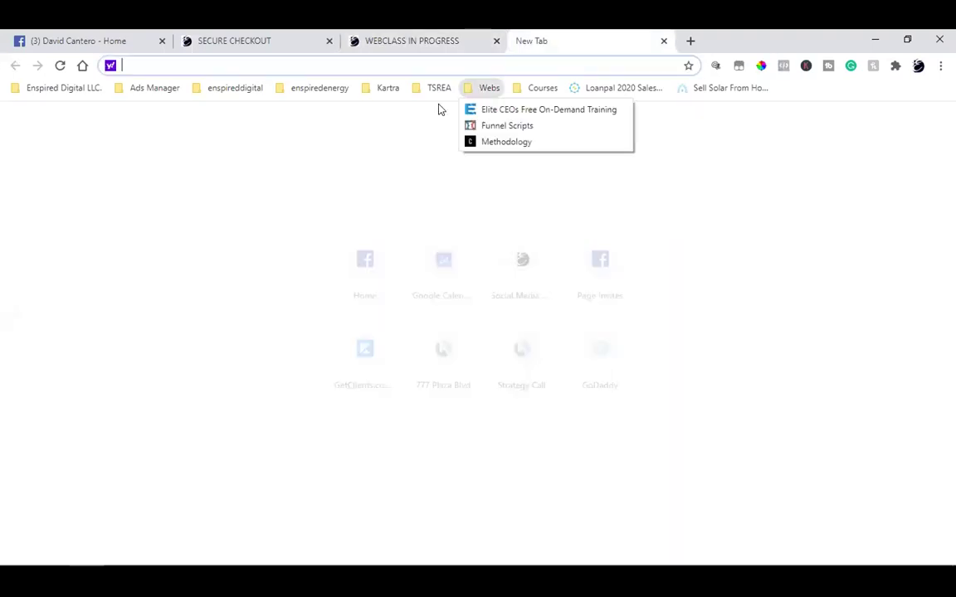
Load TSREA Course's OFFER ENDS TODAY page and scroll down to the $997 offer
{"action": "mouse_move", "coordinate": [439, 88]}
{"action": "mouse_move", "coordinate": [473, 109]}
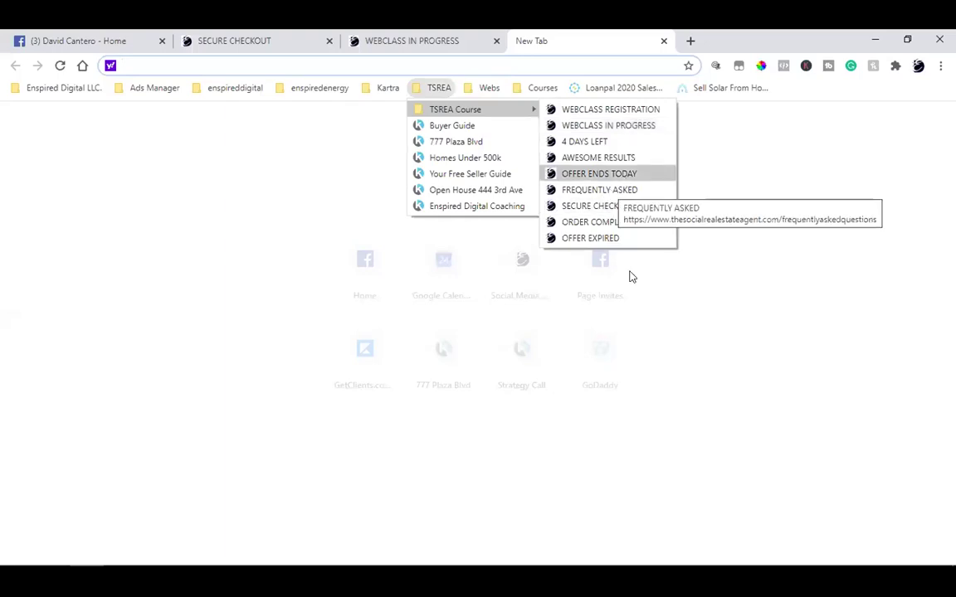
{"action": "key", "text": "Return"}
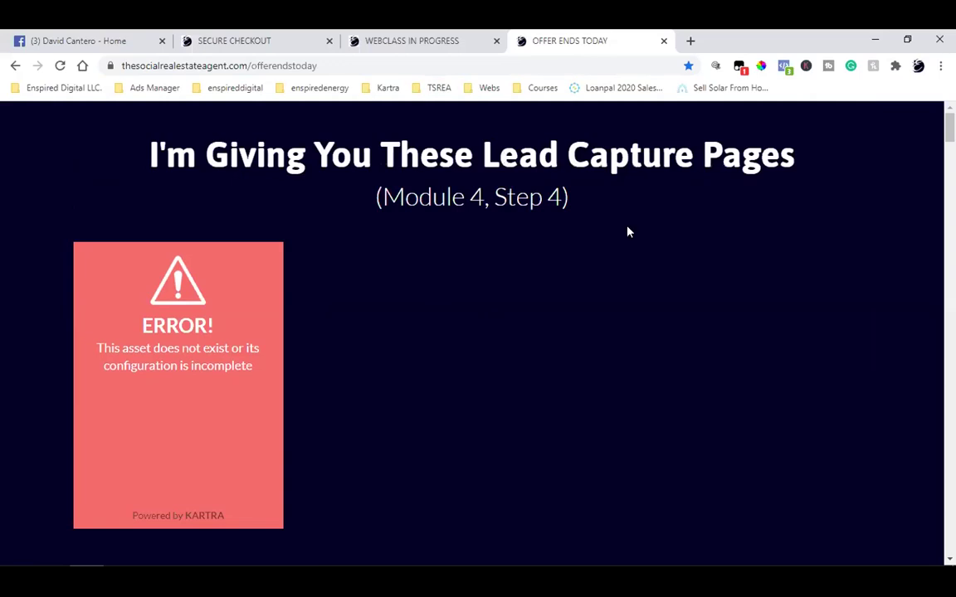
{"action": "scroll", "coordinate": [474, 252], "scroll_direction": "down", "scroll_amount": 3}
{"action": "scroll", "coordinate": [469, 258], "scroll_direction": "down", "scroll_amount": 3}
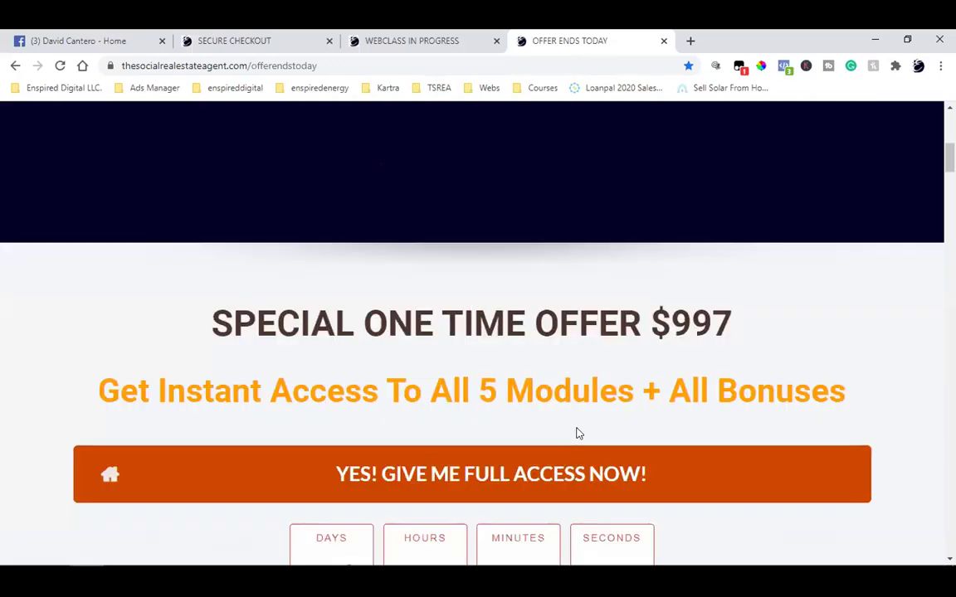
{"action": "scroll", "coordinate": [576, 426], "scroll_direction": "down", "scroll_amount": 3}
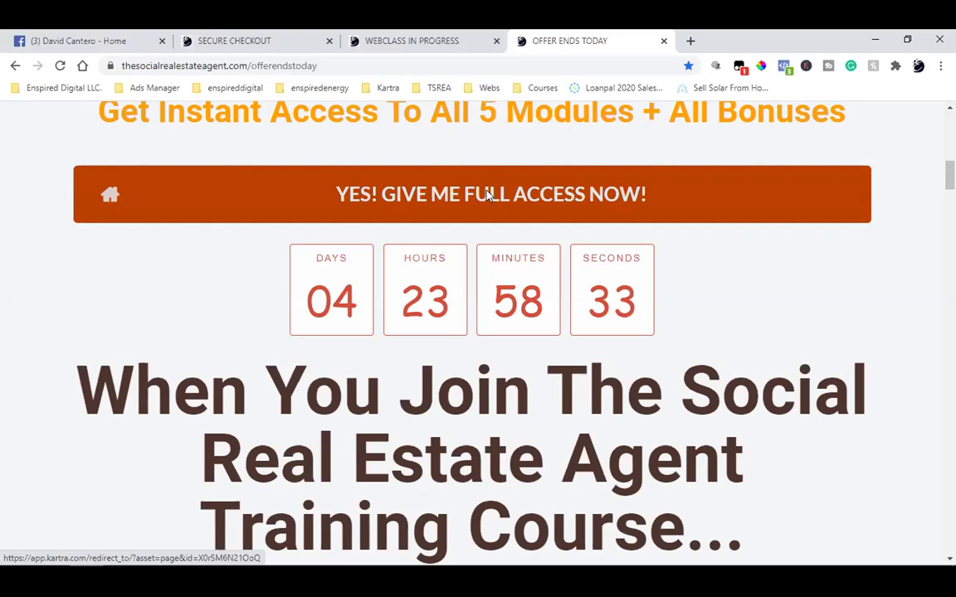
Open the $997 checkout in a new tab via YES! GIVE ME FULL ACCESS NOW!
{"action": "left_click", "coordinate": [487, 195]}
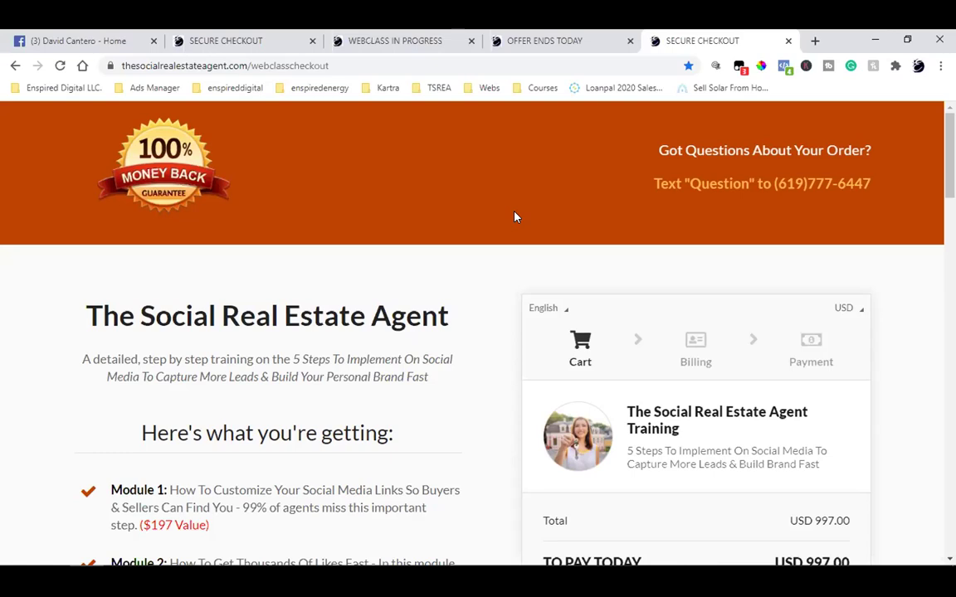
{"action": "scroll", "coordinate": [792, 382], "scroll_direction": "down", "scroll_amount": 2}
{"action": "left_click", "coordinate": [781, 67]}
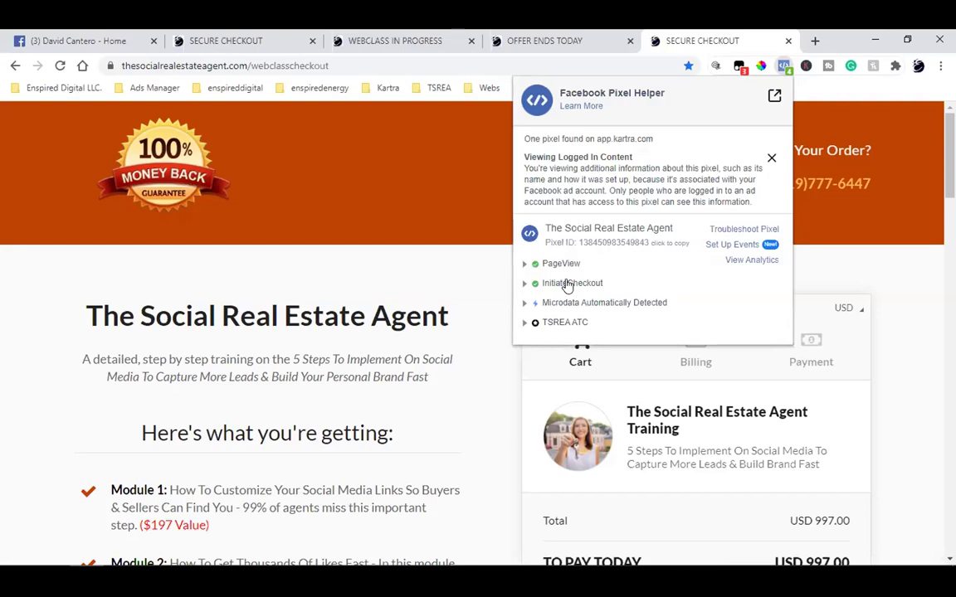
{"action": "left_click", "coordinate": [330, 284]}
{"action": "scroll", "coordinate": [330, 284], "scroll_direction": "down", "scroll_amount": 1}
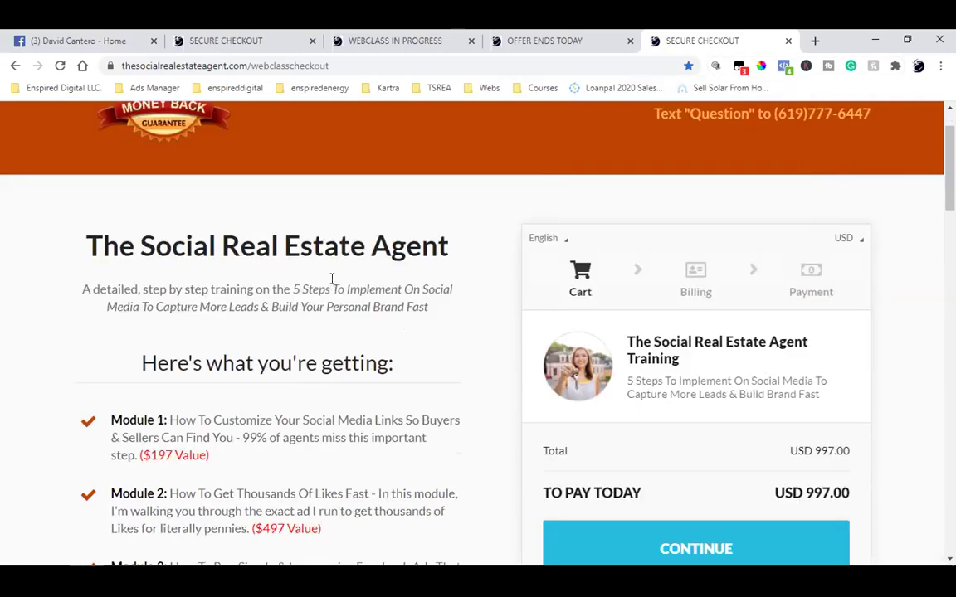
{"action": "scroll", "coordinate": [331, 278], "scroll_direction": "down", "scroll_amount": 1}
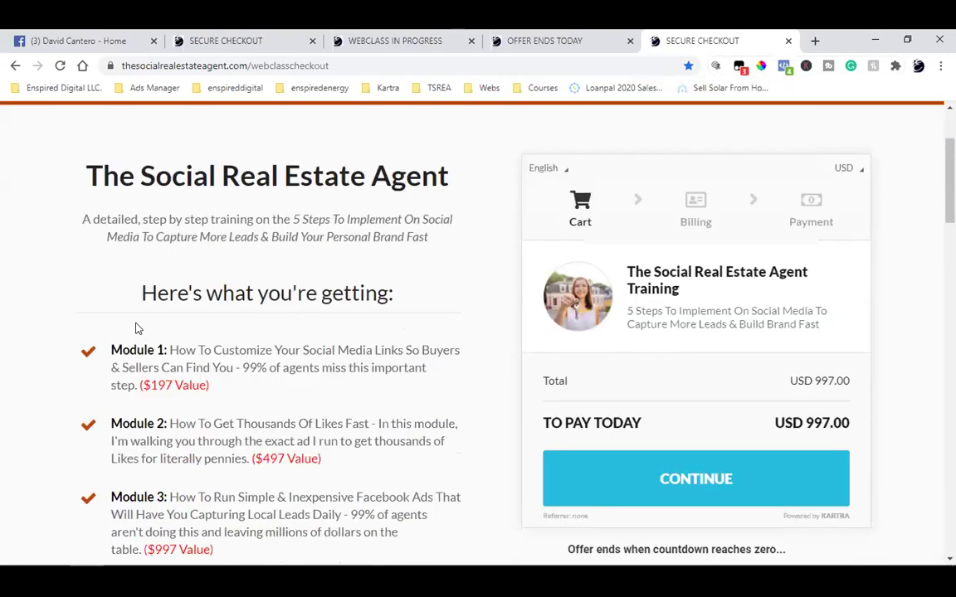
{"action": "scroll", "coordinate": [137, 326], "scroll_direction": "down", "scroll_amount": 1}
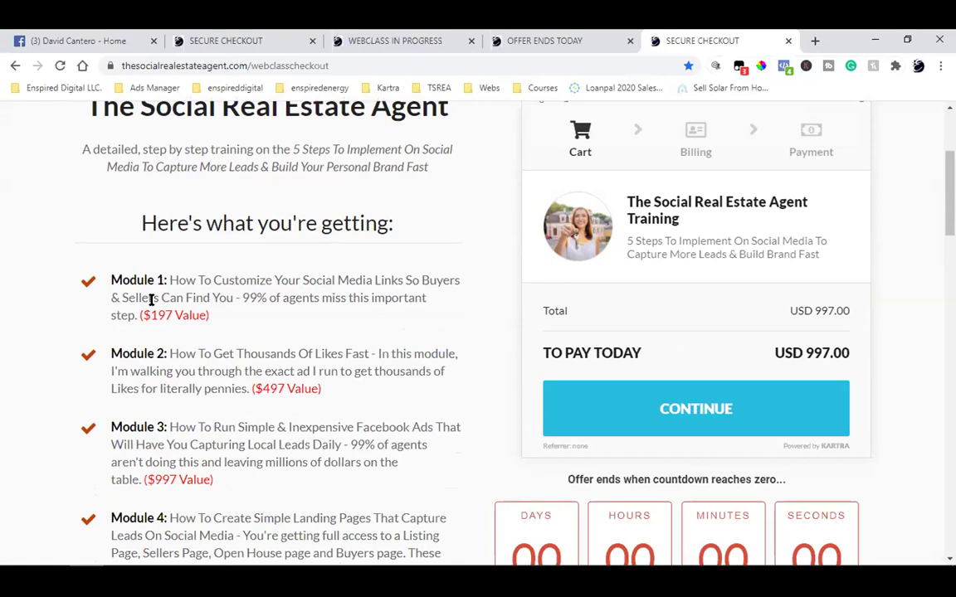
{"action": "scroll", "coordinate": [248, 323], "scroll_direction": "up", "scroll_amount": 3}
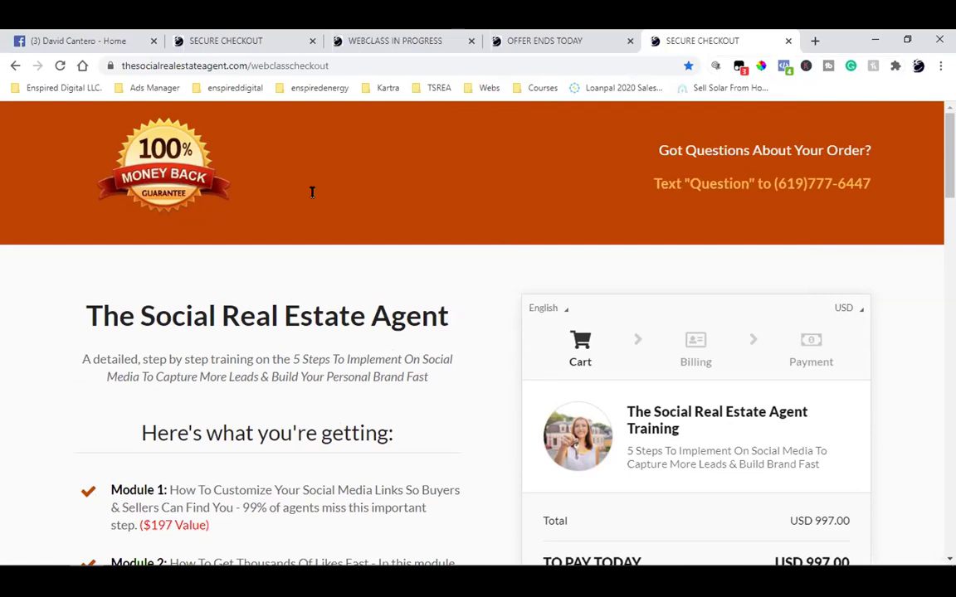
{"action": "scroll", "coordinate": [282, 174], "scroll_direction": "down", "scroll_amount": 2}
{"action": "left_click_drag", "start_coordinate": [312, 175], "coordinate": [256, 175]}
{"action": "left_click_drag", "start_coordinate": [209, 236], "coordinate": [344, 238]}
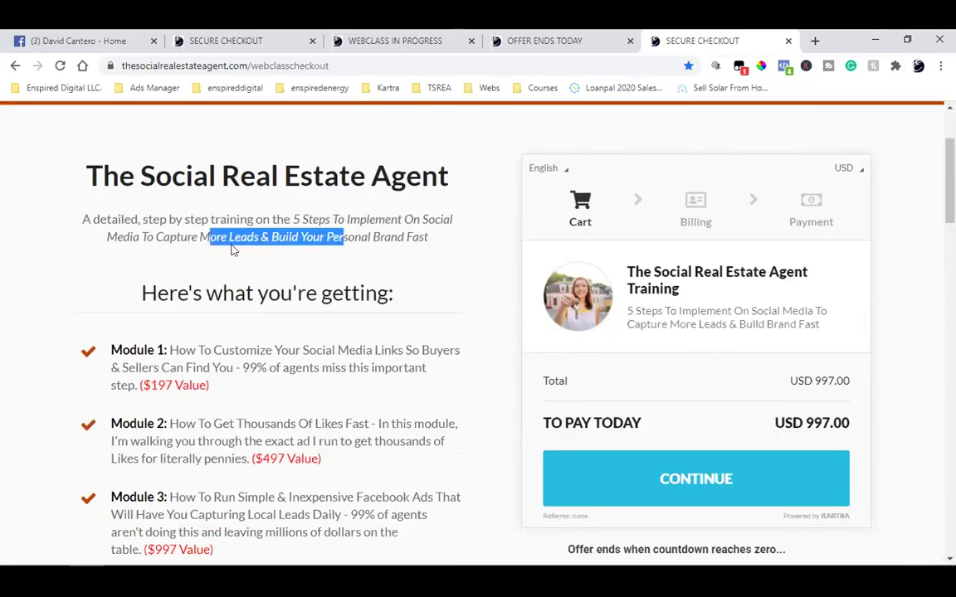
{"action": "scroll", "coordinate": [332, 257], "scroll_direction": "down", "scroll_amount": 2}
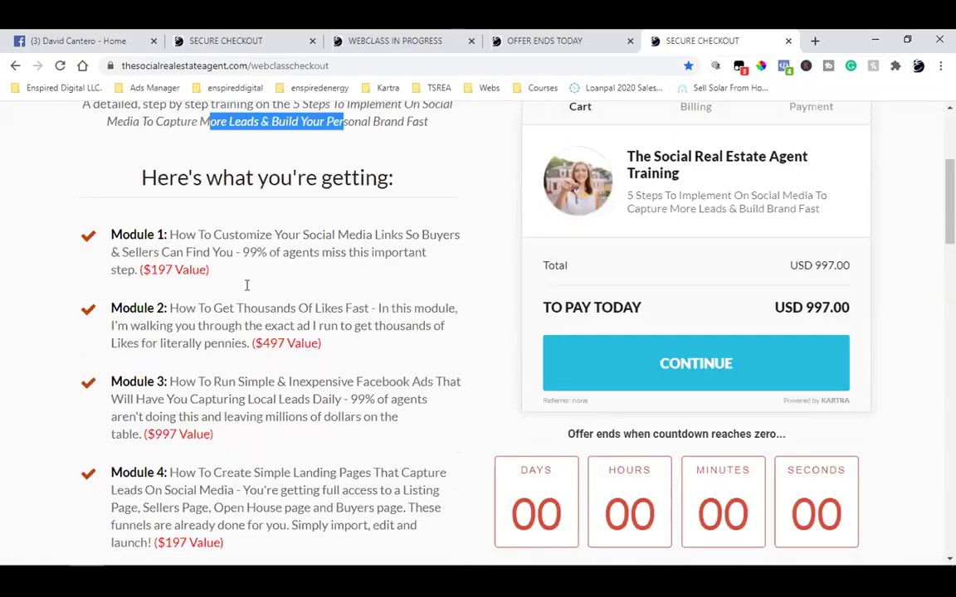
{"action": "scroll", "coordinate": [223, 255], "scroll_direction": "down", "scroll_amount": 1}
{"action": "left_click_drag", "start_coordinate": [203, 246], "coordinate": [221, 211]}
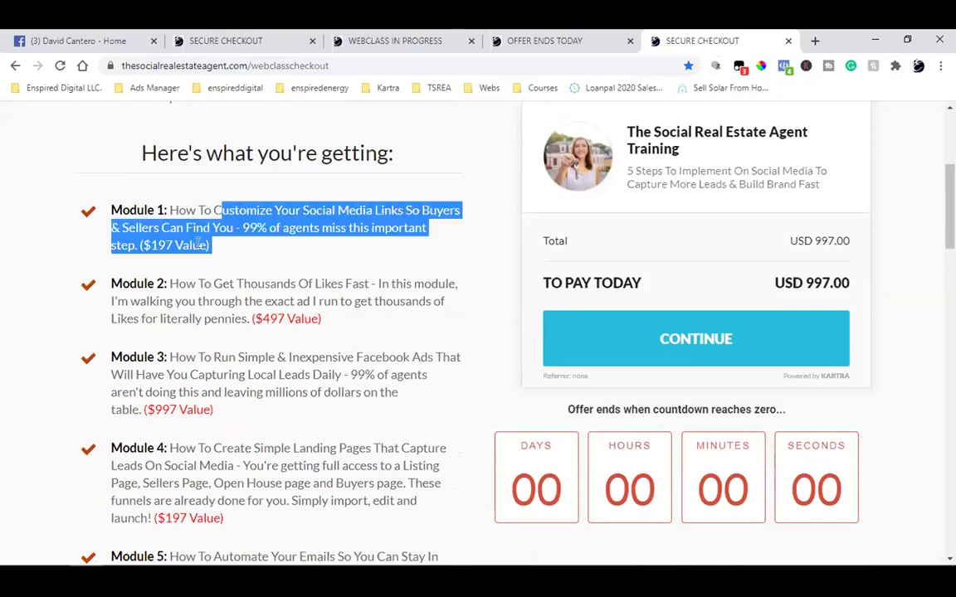
{"action": "left_click_drag", "start_coordinate": [204, 245], "coordinate": [142, 245]}
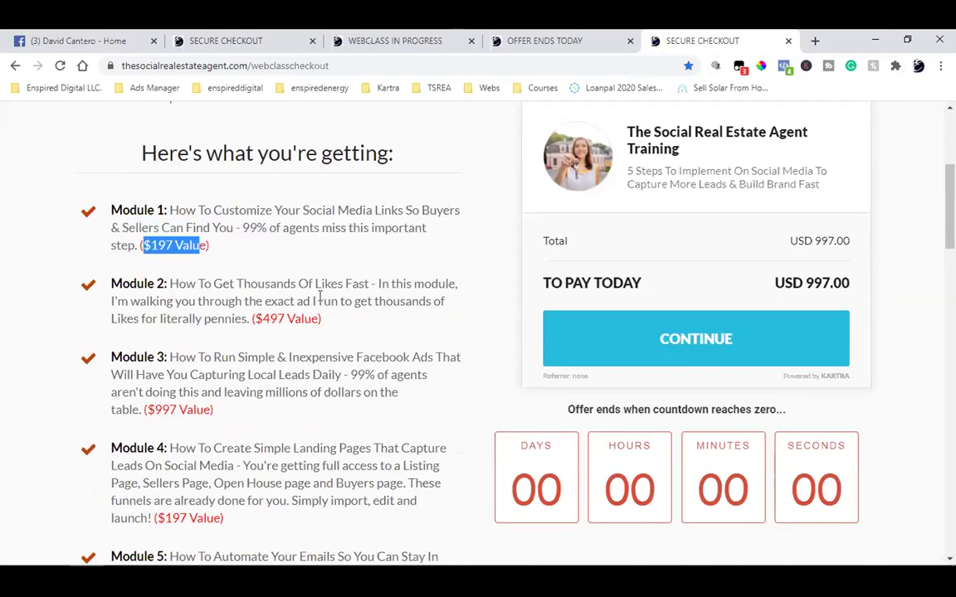
{"action": "left_click_drag", "start_coordinate": [170, 284], "coordinate": [305, 324]}
{"action": "left_click", "coordinate": [225, 335]}
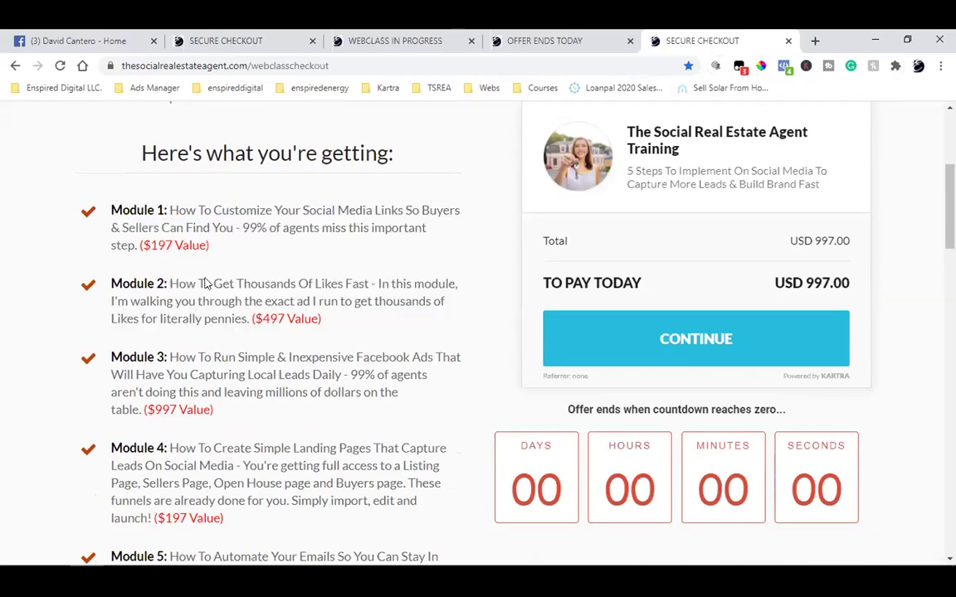
{"action": "scroll", "coordinate": [239, 289], "scroll_direction": "up", "scroll_amount": 2}
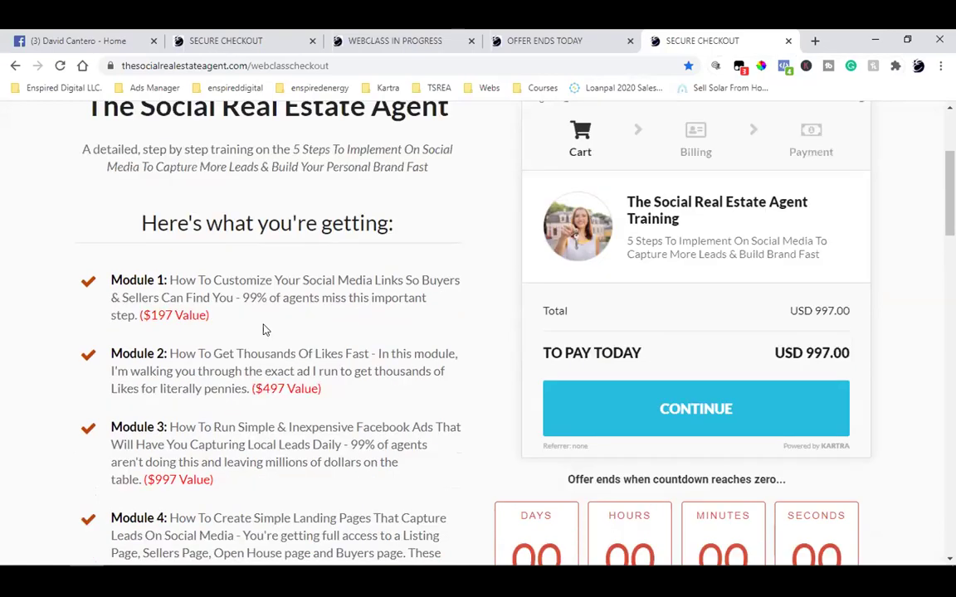
{"action": "scroll", "coordinate": [263, 279], "scroll_direction": "down", "scroll_amount": 2}
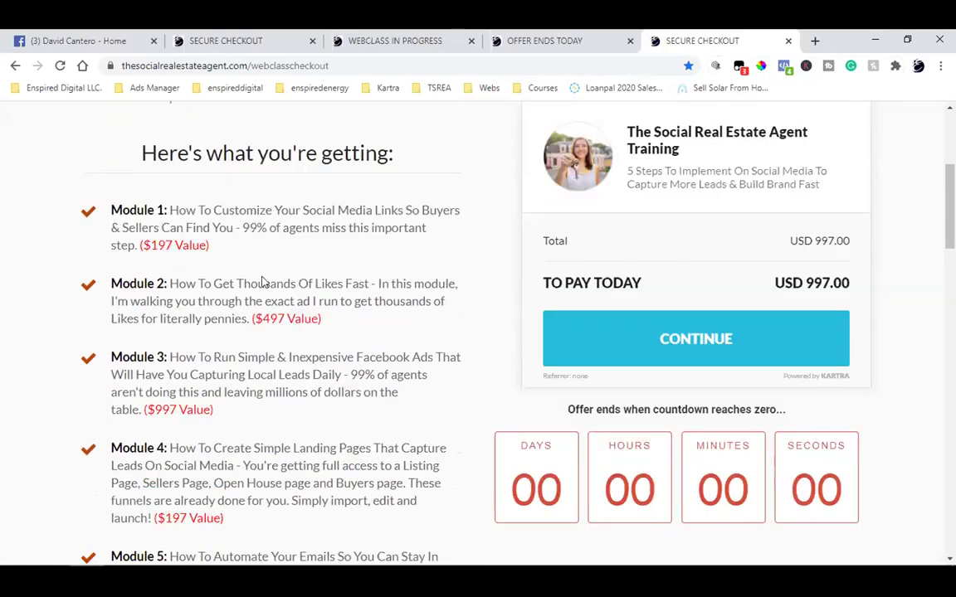
{"action": "scroll", "coordinate": [233, 293], "scroll_direction": "down", "scroll_amount": 1}
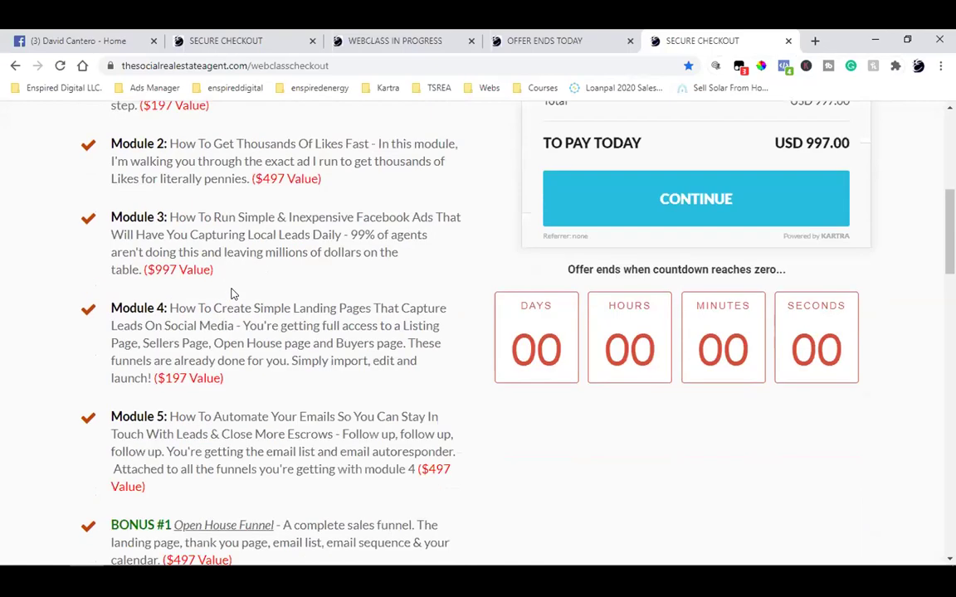
{"action": "scroll", "coordinate": [233, 294], "scroll_direction": "down", "scroll_amount": 2}
{"action": "scroll", "coordinate": [233, 294], "scroll_direction": "down", "scroll_amount": 2}
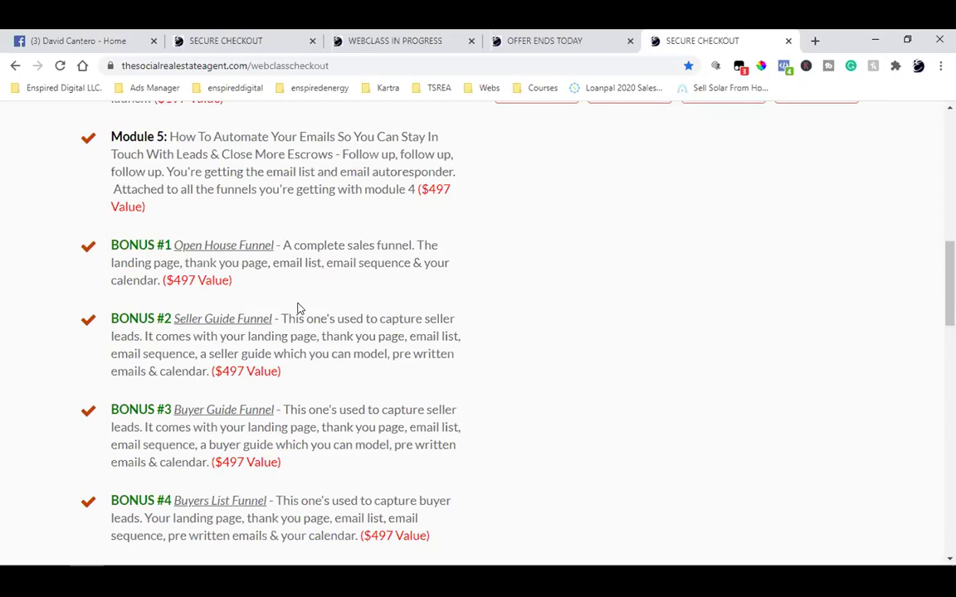
{"action": "scroll", "coordinate": [299, 308], "scroll_direction": "down", "scroll_amount": 1}
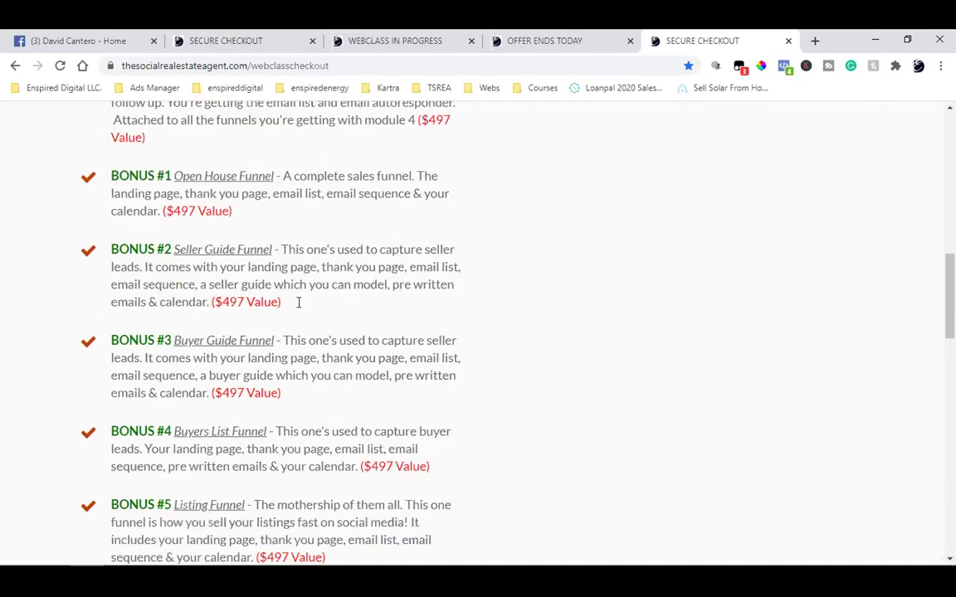
{"action": "scroll", "coordinate": [299, 302], "scroll_direction": "down", "scroll_amount": 1}
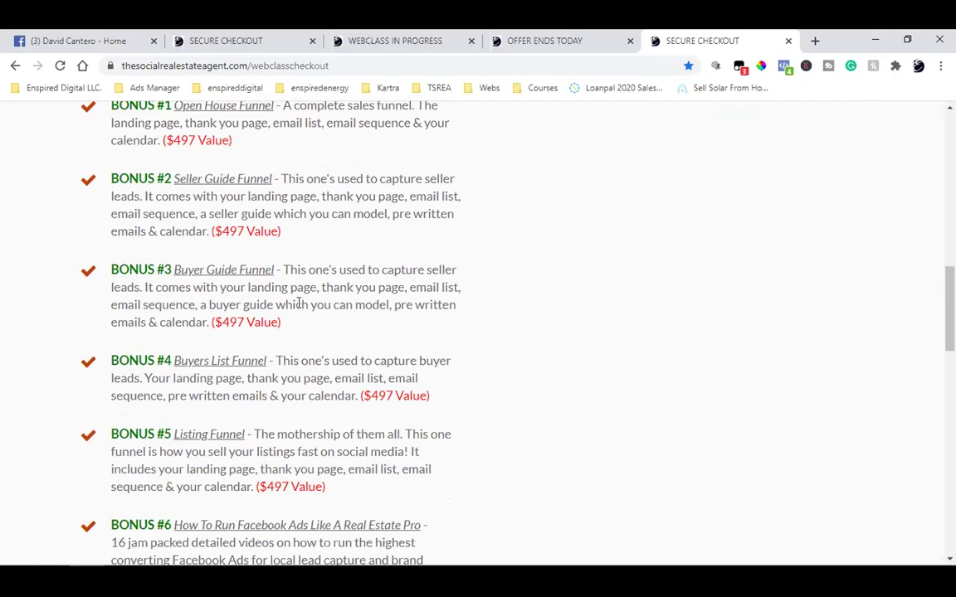
{"action": "scroll", "coordinate": [299, 304], "scroll_direction": "down", "scroll_amount": 2}
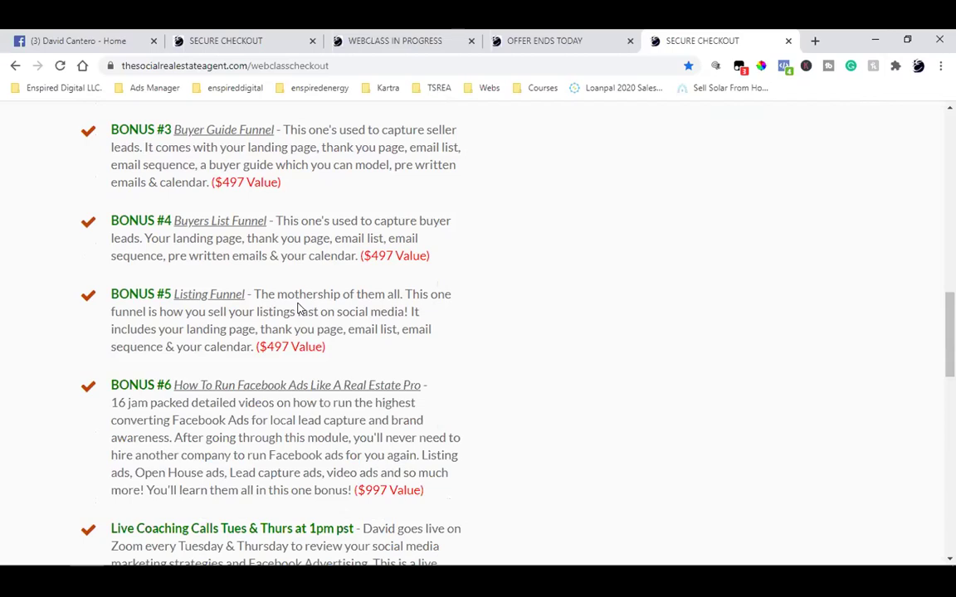
{"action": "scroll", "coordinate": [300, 309], "scroll_direction": "down", "scroll_amount": 2}
{"action": "scroll", "coordinate": [401, 379], "scroll_direction": "down", "scroll_amount": 1}
{"action": "left_click_drag", "start_coordinate": [137, 319], "coordinate": [316, 318]}
{"action": "left_click_drag", "start_coordinate": [442, 421], "coordinate": [491, 361]}
{"action": "left_click", "coordinate": [491, 362]}
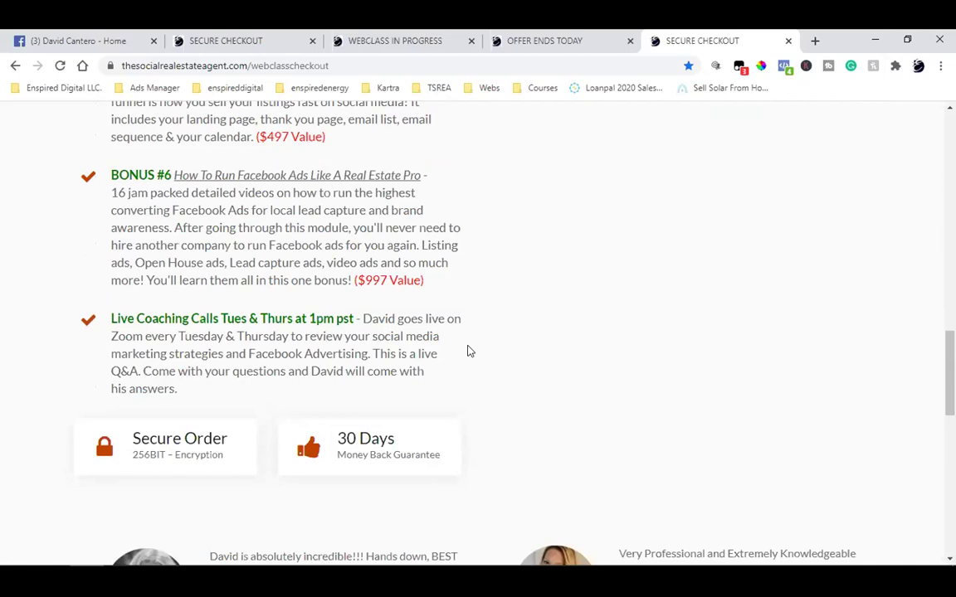
{"action": "scroll", "coordinate": [467, 352], "scroll_direction": "down", "scroll_amount": 2}
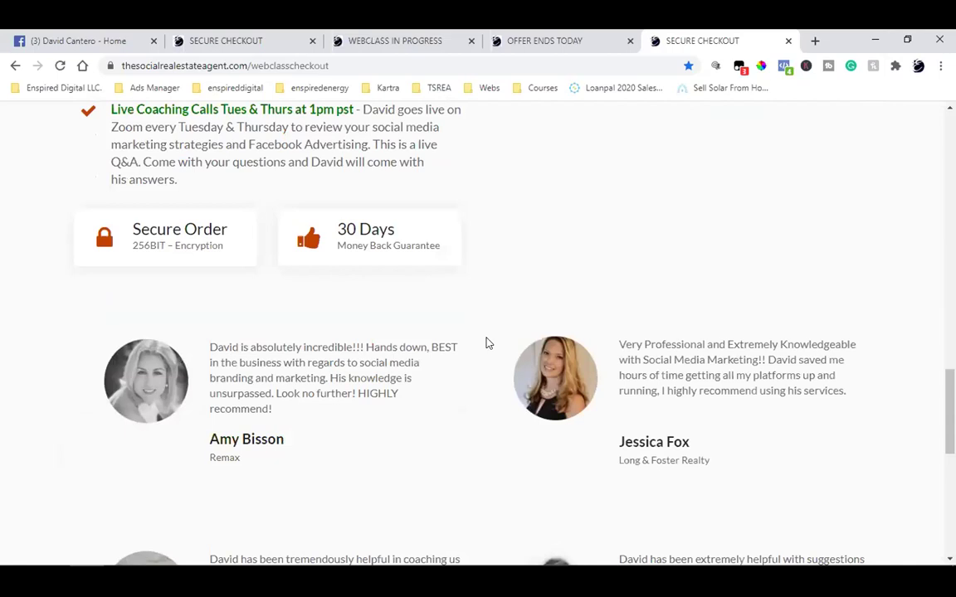
{"action": "scroll", "coordinate": [572, 328], "scroll_direction": "down", "scroll_amount": 2}
{"action": "scroll", "coordinate": [572, 329], "scroll_direction": "down", "scroll_amount": 2}
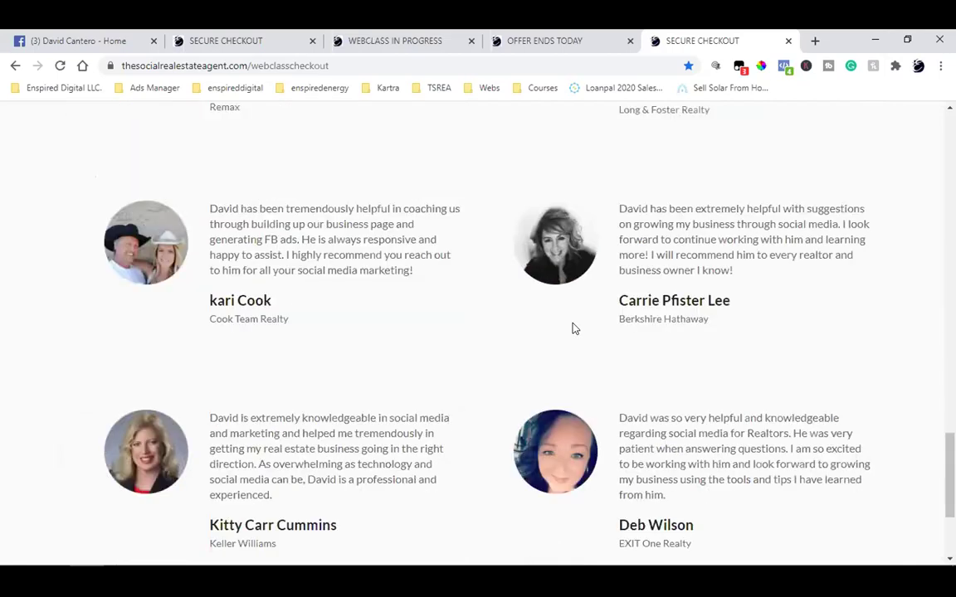
{"action": "scroll", "coordinate": [572, 329], "scroll_direction": "up", "scroll_amount": 1}
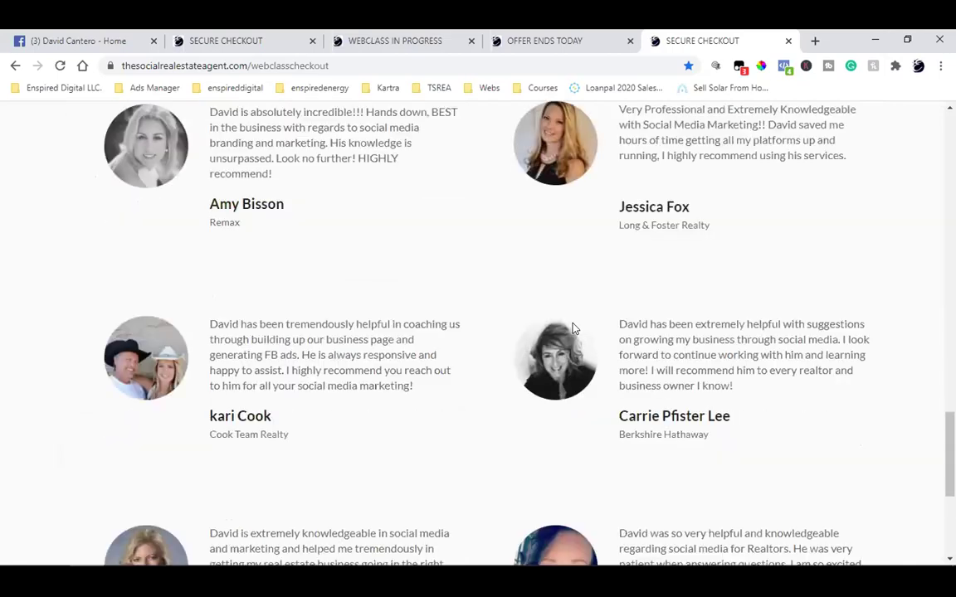
{"action": "scroll", "coordinate": [573, 328], "scroll_direction": "up", "scroll_amount": 20}
{"action": "scroll", "coordinate": [565, 341], "scroll_direction": "up", "scroll_amount": 1}
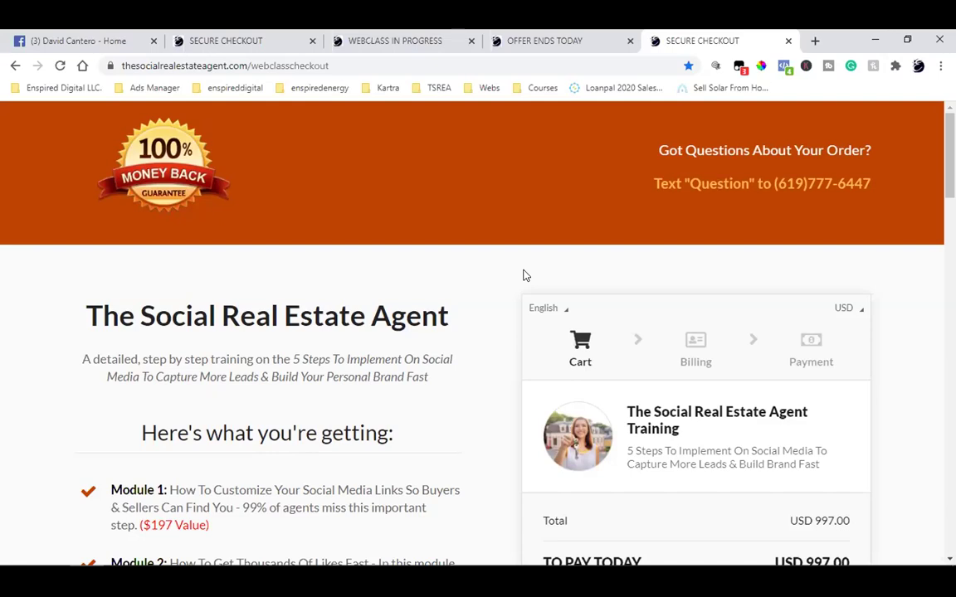
Select the checkout page's web address, then scroll the Kartra Pages list of SWS funnel pages
{"action": "left_click", "coordinate": [277, 66]}
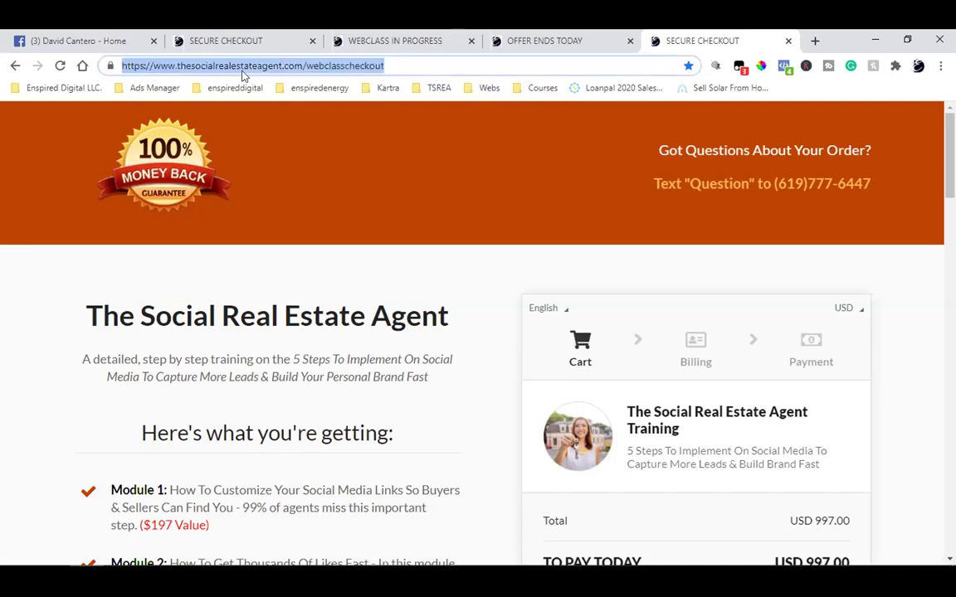
{"action": "left_click", "coordinate": [246, 65]}
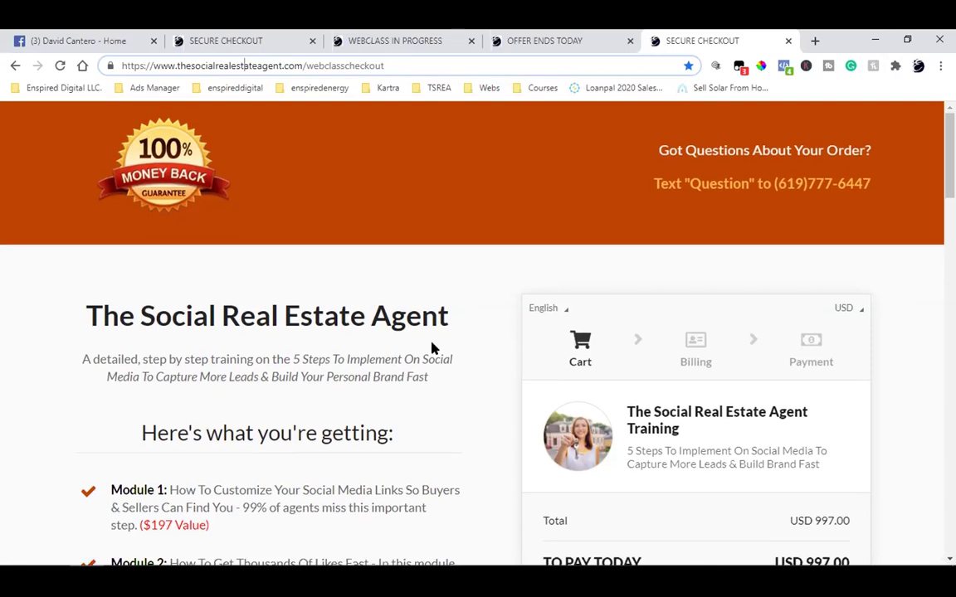
{"action": "scroll", "coordinate": [431, 348], "scroll_direction": "down", "scroll_amount": 2}
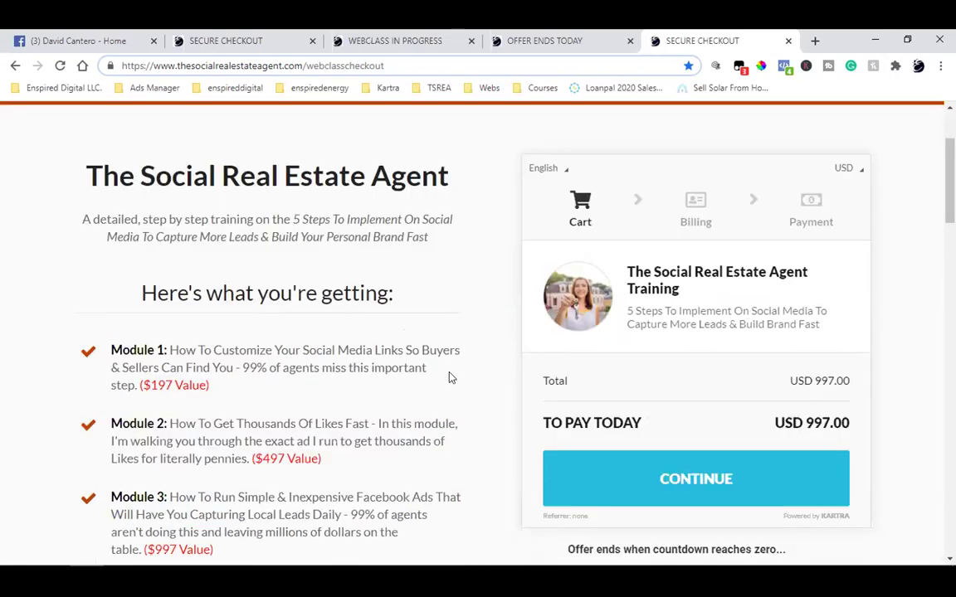
{"action": "scroll", "coordinate": [569, 440], "scroll_direction": "up", "scroll_amount": 2}
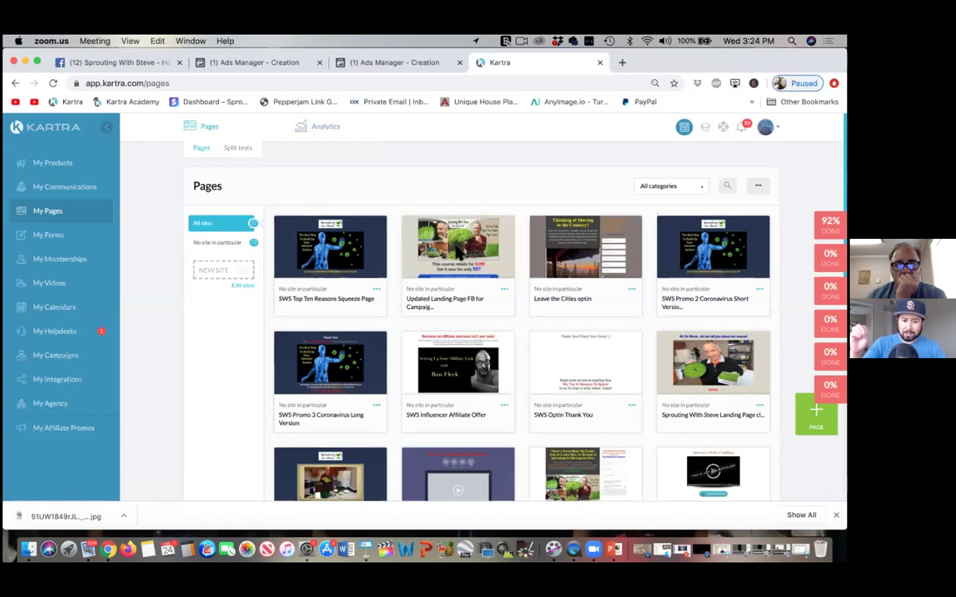
Preview Updated Landing Page FB for Campaign, close the preview, and go to My Products
{"action": "left_click", "coordinate": [458, 252]}
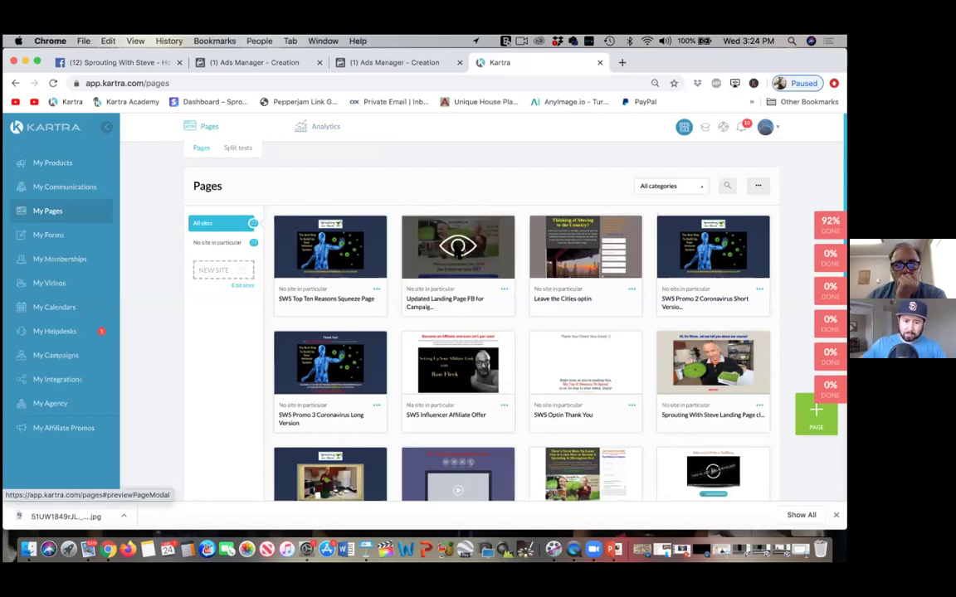
{"action": "left_click", "coordinate": [458, 247]}
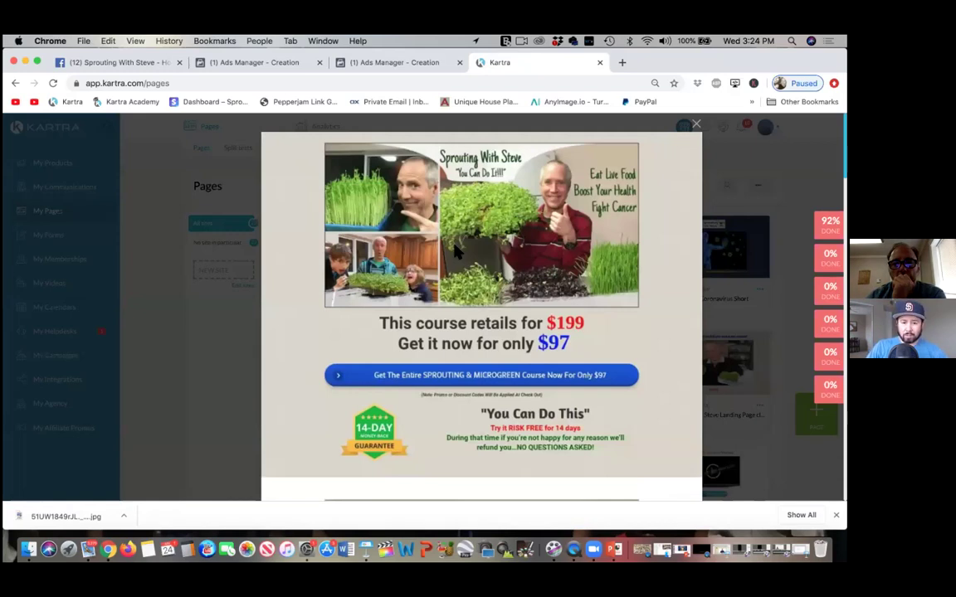
{"action": "left_click", "coordinate": [693, 123]}
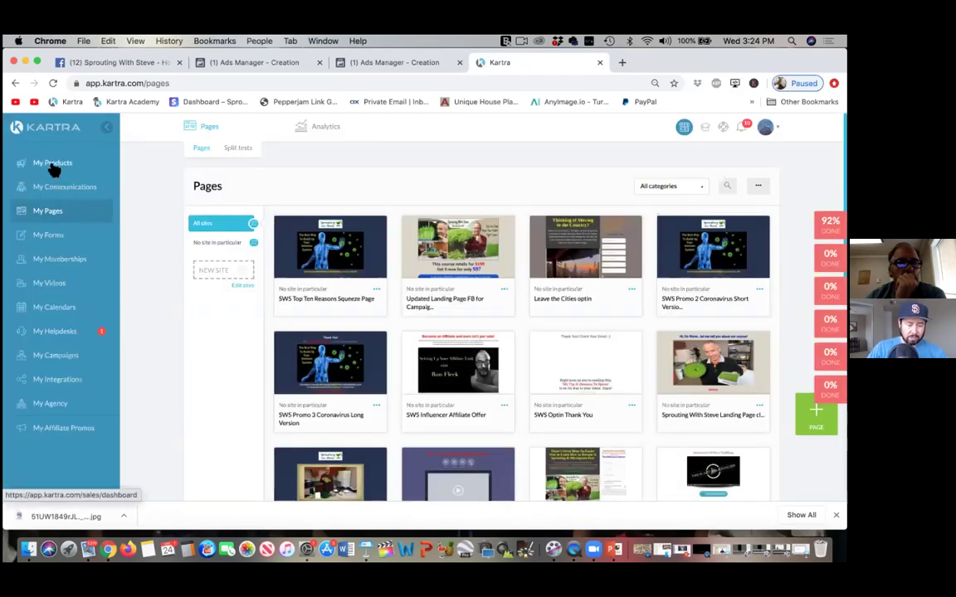
{"action": "left_click", "coordinate": [52, 166]}
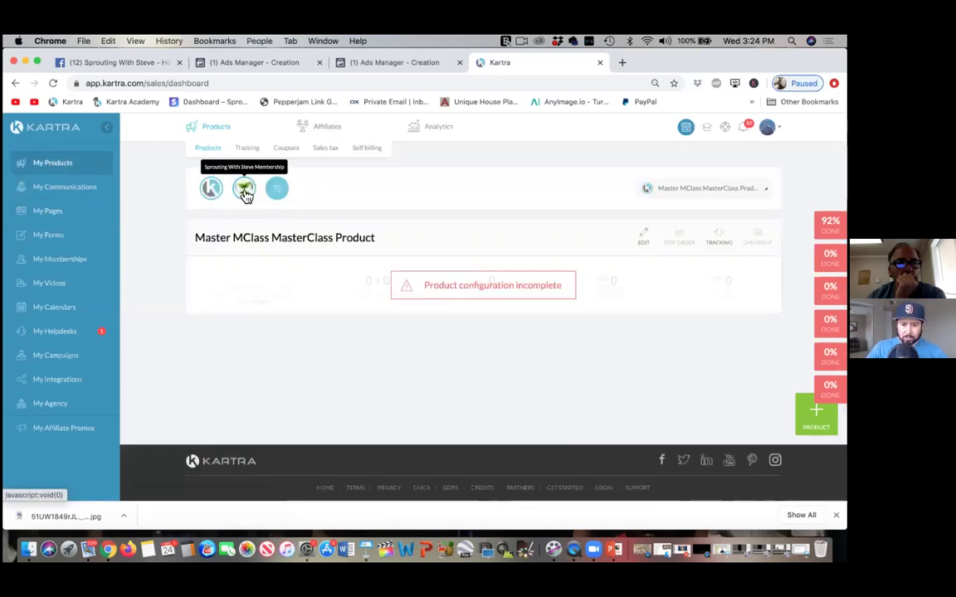
Save the Sprouting With Steve Membership checkout link, select it, and start a new browser tab
{"action": "left_click", "coordinate": [245, 193]}
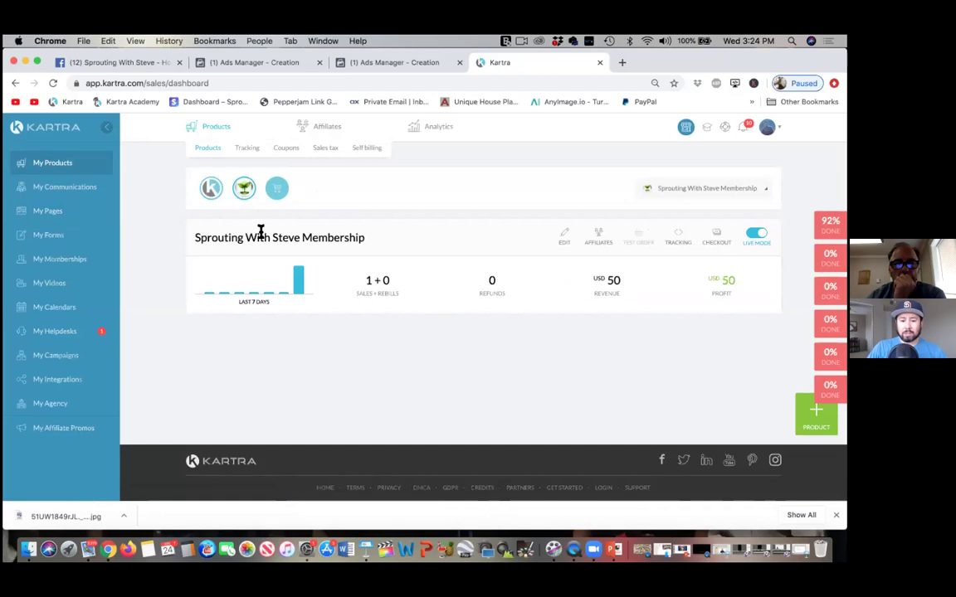
{"action": "left_click", "coordinate": [718, 236]}
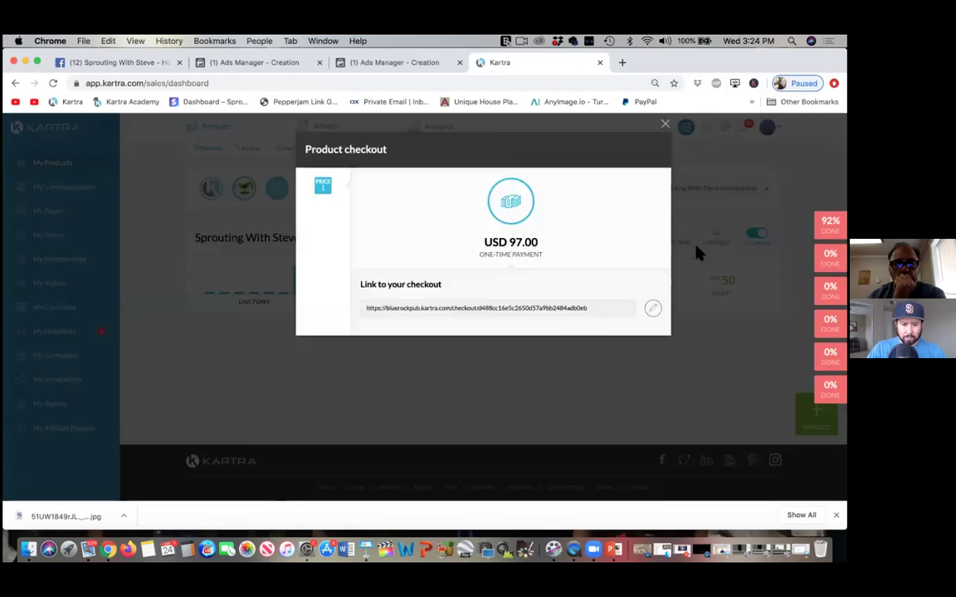
{"action": "left_click", "coordinate": [653, 311]}
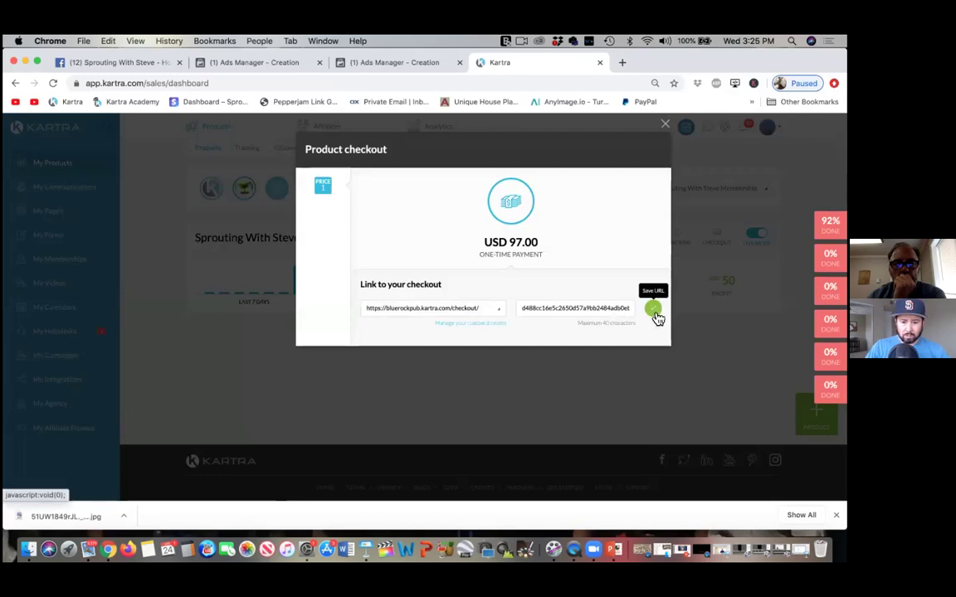
{"action": "left_click", "coordinate": [654, 310]}
{"action": "left_click_drag", "start_coordinate": [614, 312], "coordinate": [366, 308]}
{"action": "key", "text": "super+c"}
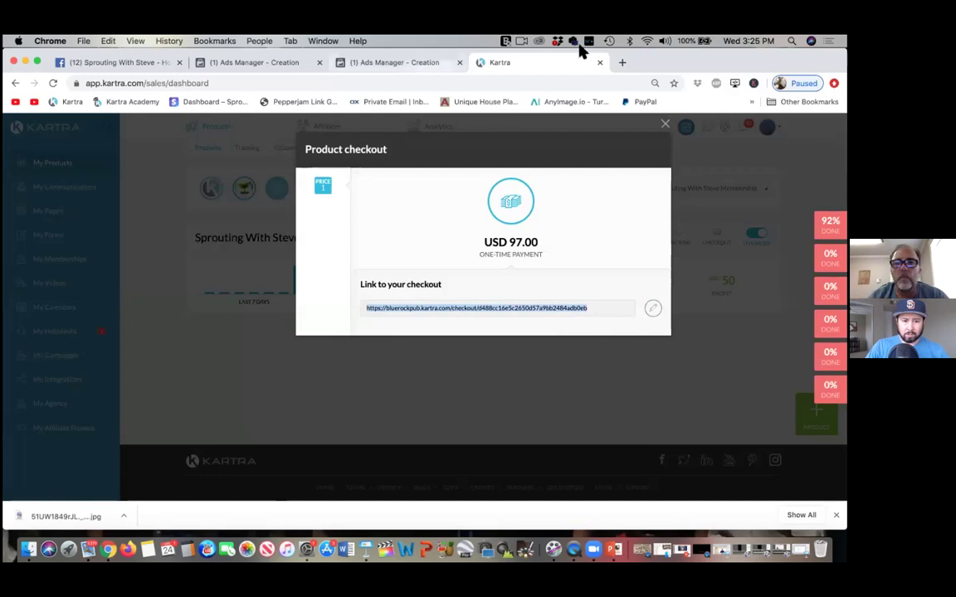
{"action": "left_click", "coordinate": [622, 63]}
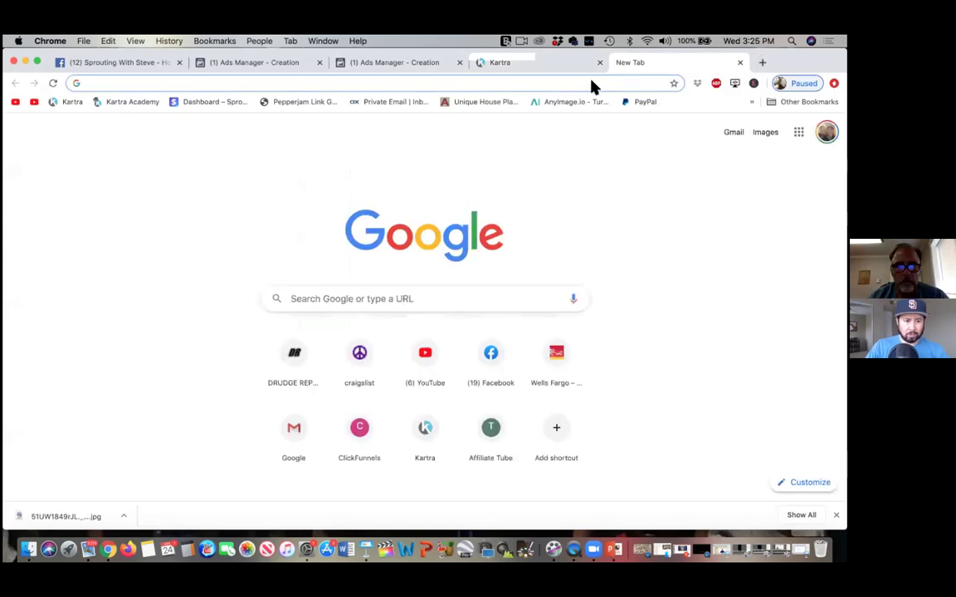
Load the checkout URL in the new tab, then close Kartra's checkout dialog and return to My Pages
{"action": "key", "text": "super+v"}
{"action": "key", "text": "Return"}
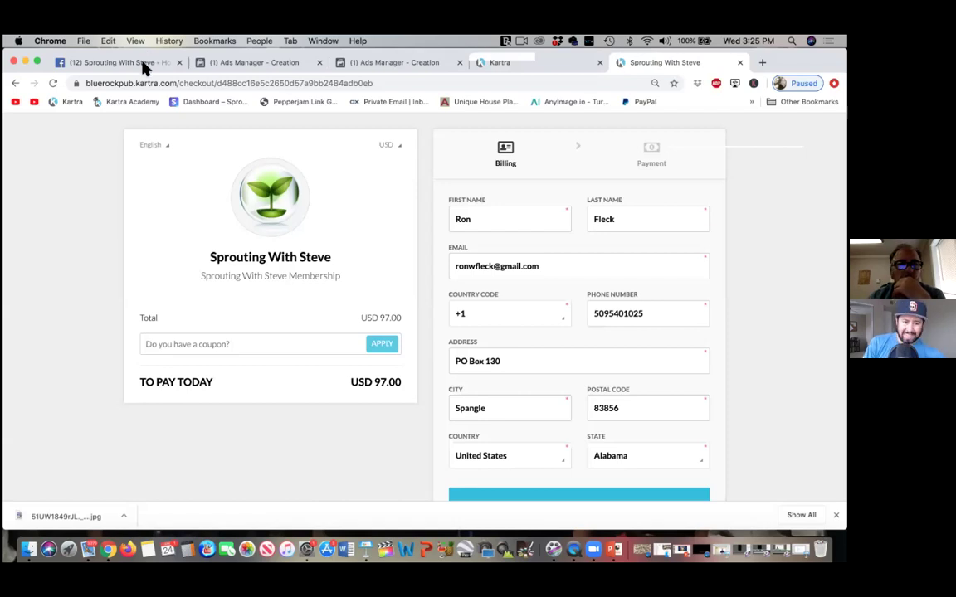
{"action": "left_click", "coordinate": [492, 67]}
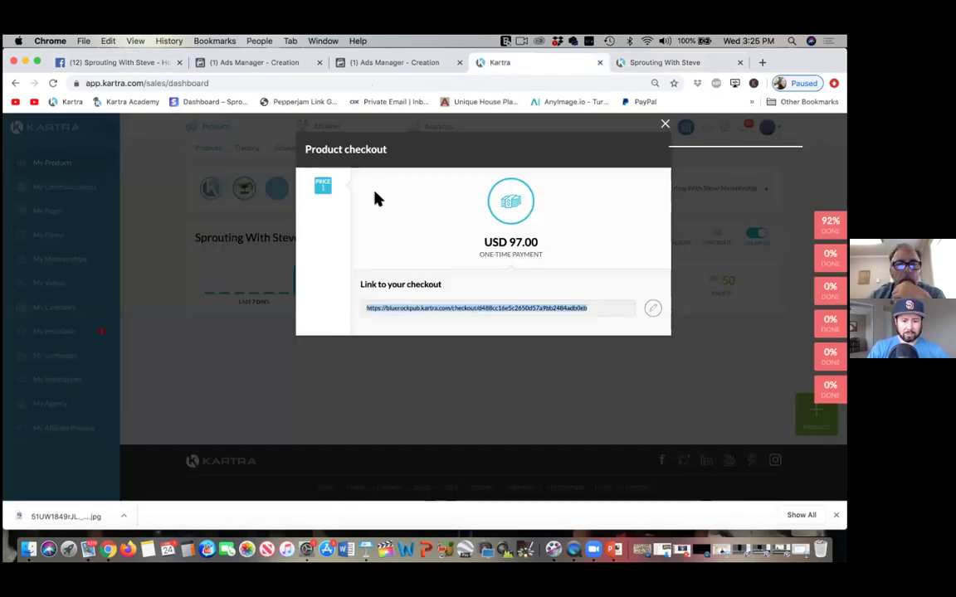
{"action": "left_click", "coordinate": [117, 207]}
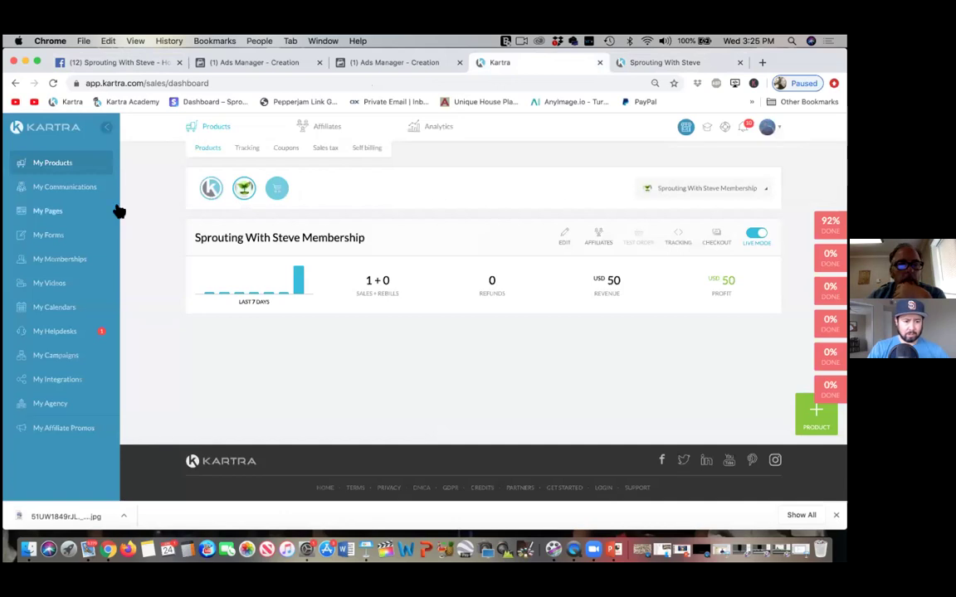
{"action": "left_click", "coordinate": [118, 211]}
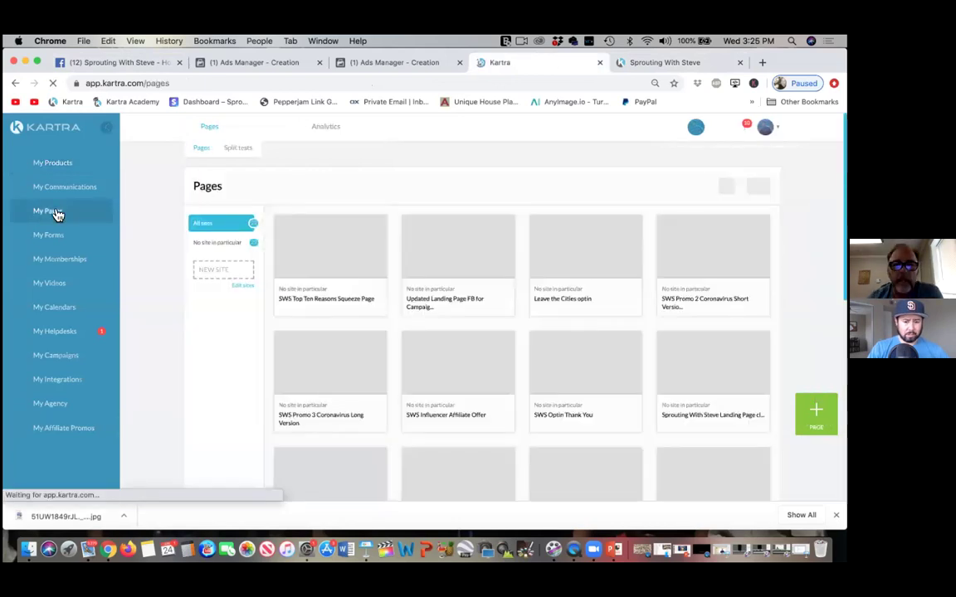
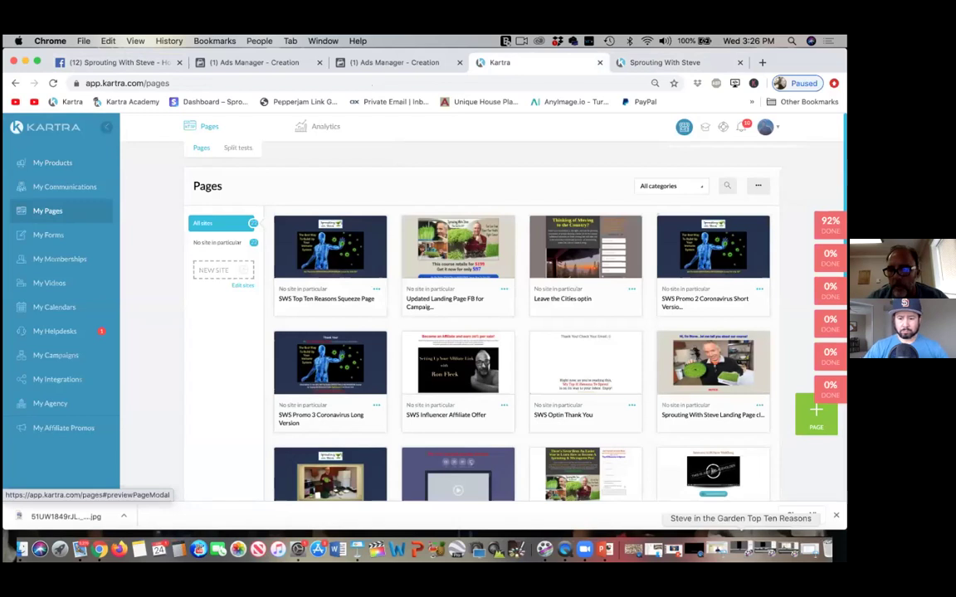
Reopen Steve's Course Intro in ScreenFlow and move playback from about 4:08 to 4:49 in the interview
{"action": "left_click", "coordinate": [713, 477]}
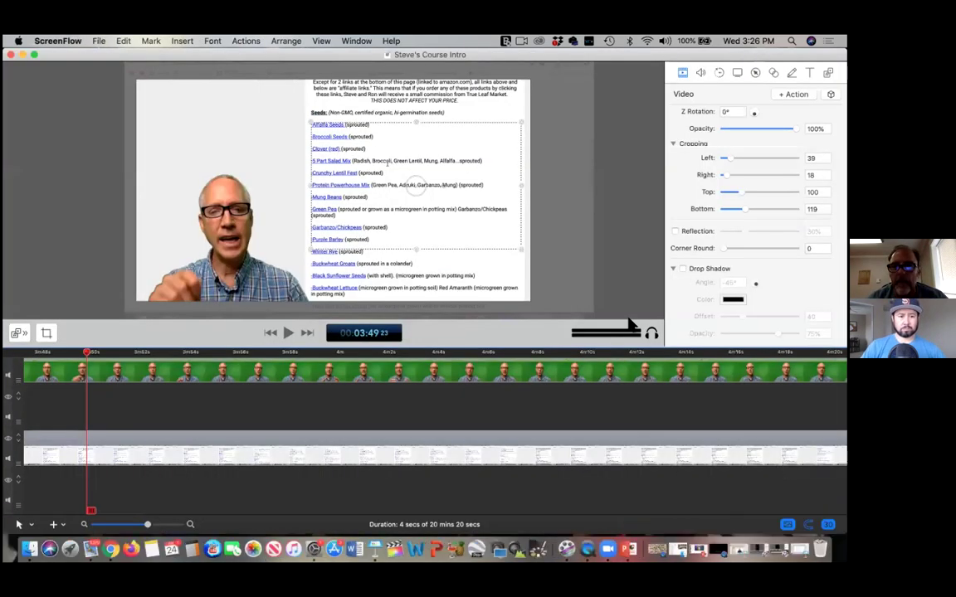
{"action": "scroll", "coordinate": [535, 361], "scroll_direction": "left", "scroll_amount": 1}
{"action": "left_click", "coordinate": [539, 357]}
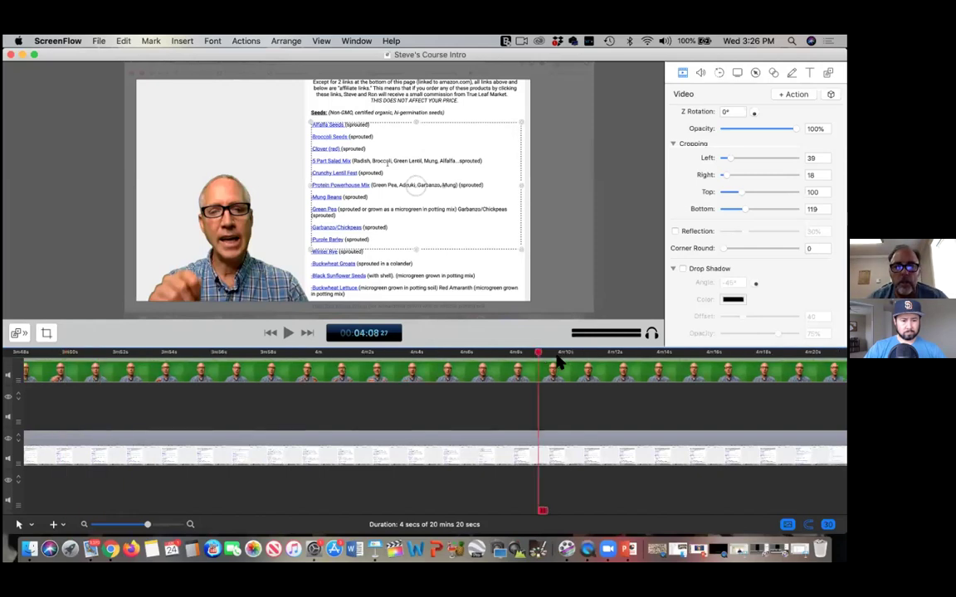
{"action": "left_click", "coordinate": [632, 356]}
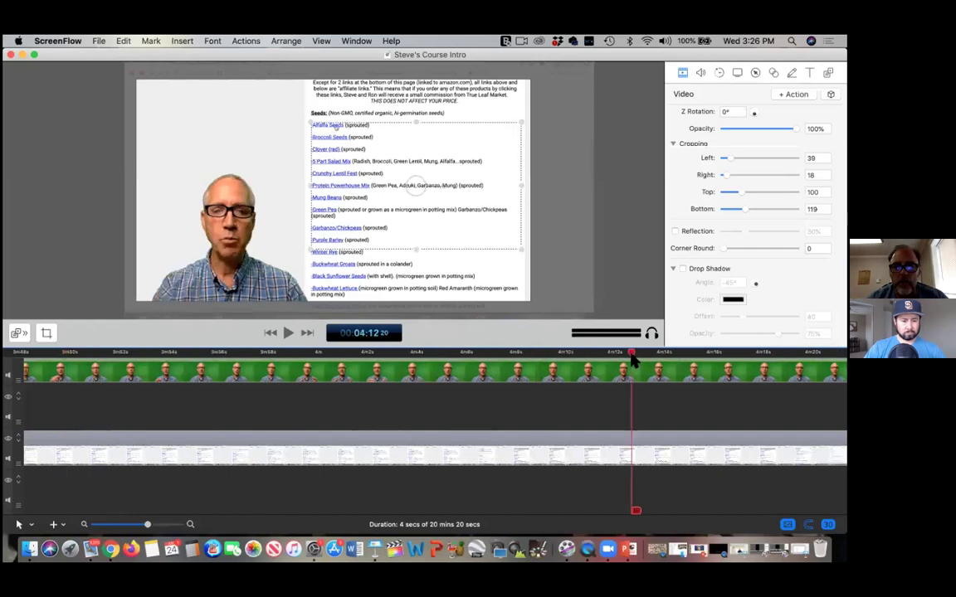
{"action": "scroll", "coordinate": [706, 363], "scroll_direction": "right", "scroll_amount": 5}
{"action": "left_click", "coordinate": [725, 357]}
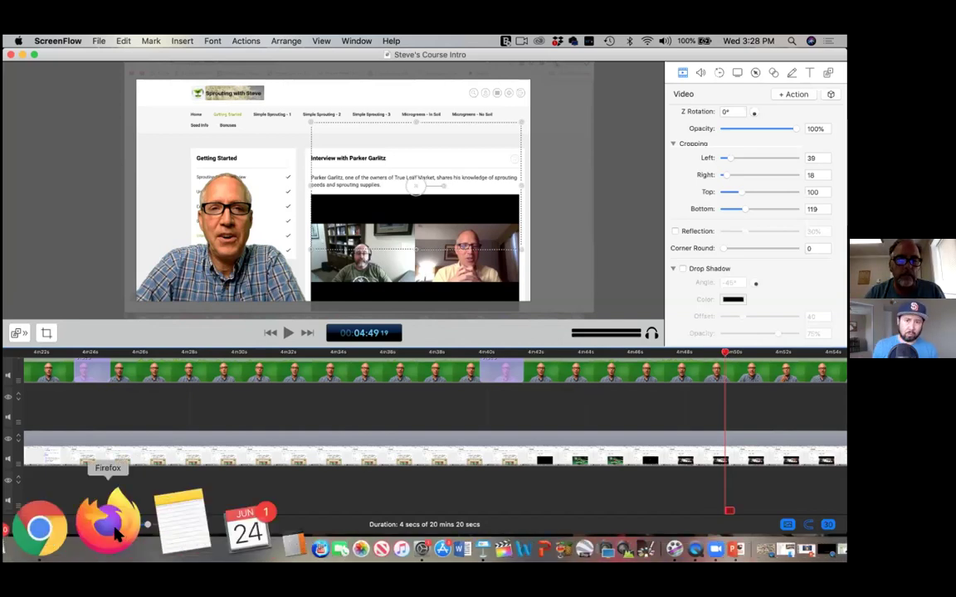
Switch back to Chrome's Kartra tab and scroll down the page being shown
{"action": "left_click", "coordinate": [114, 533]}
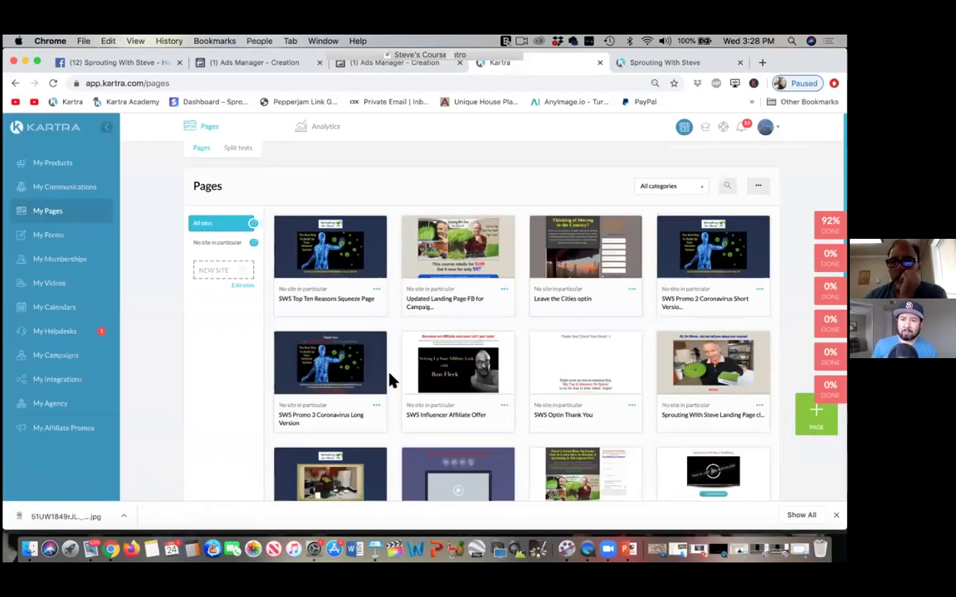
{"action": "mouse_move", "coordinate": [473, 274]}
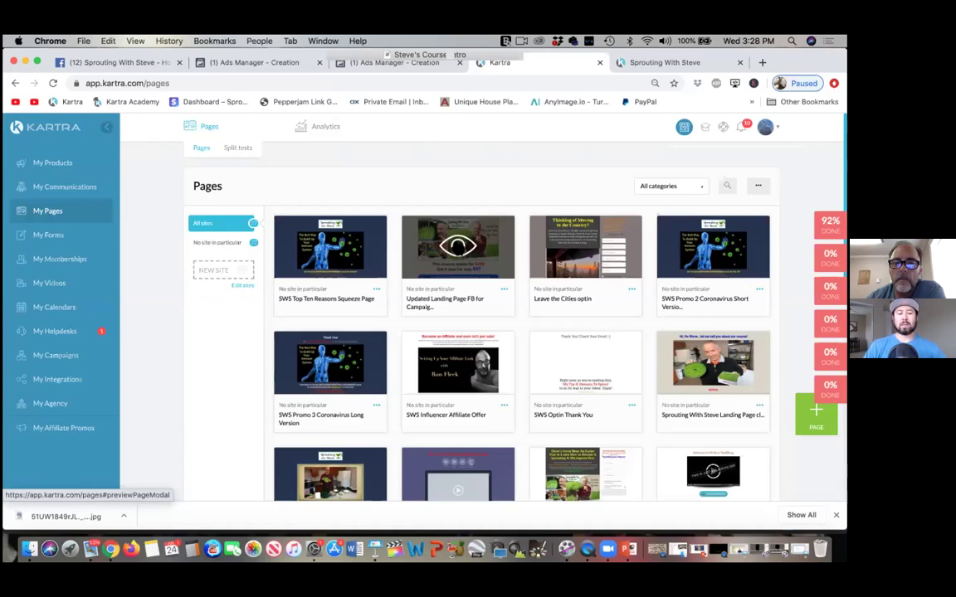
{"action": "scroll", "coordinate": [457, 248], "scroll_direction": "down", "scroll_amount": 1}
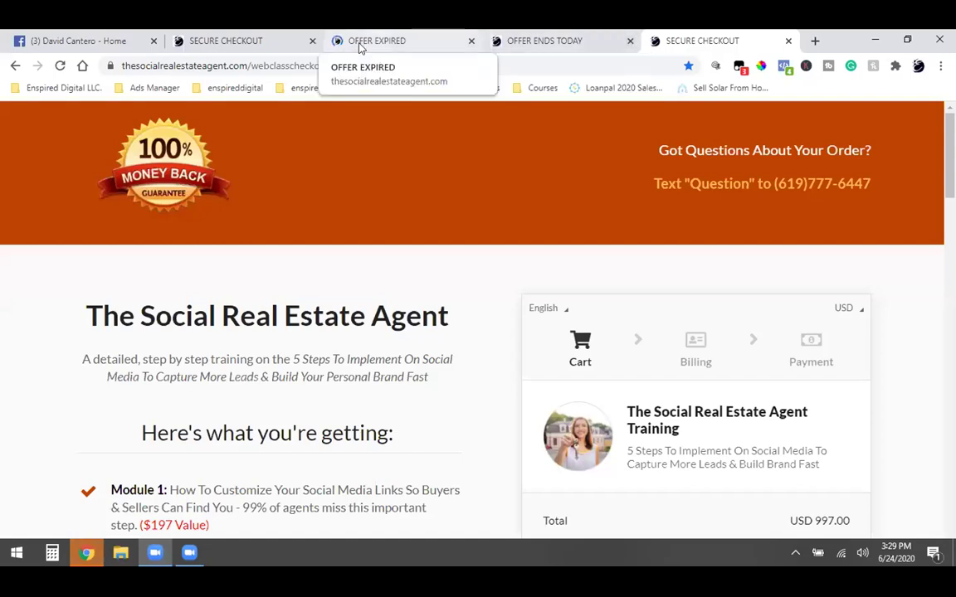
Close the Offer Expired, Offer Ends Today and both Secure Checkout tabs
{"action": "left_click", "coordinate": [463, 44]}
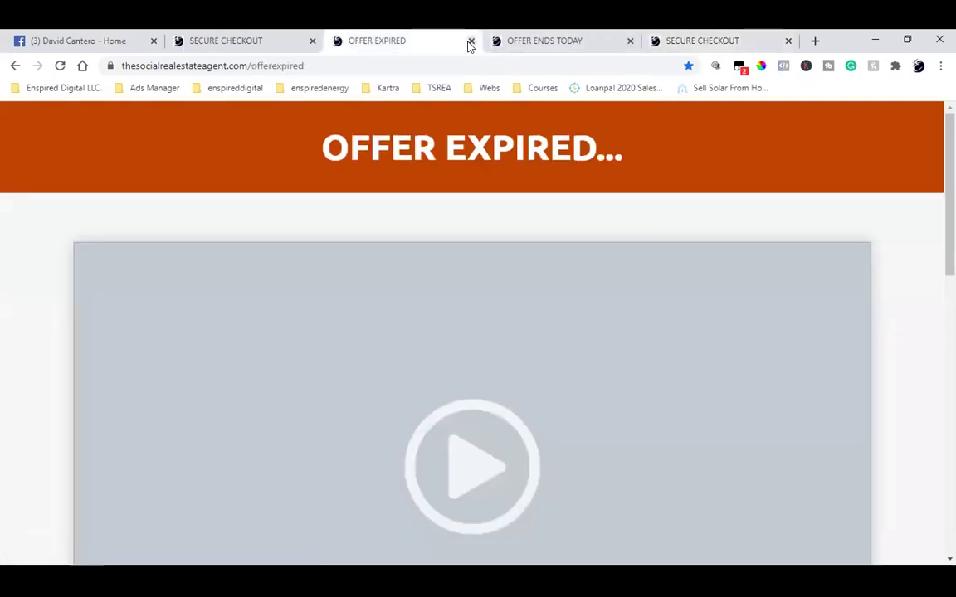
{"action": "left_click", "coordinate": [469, 41]}
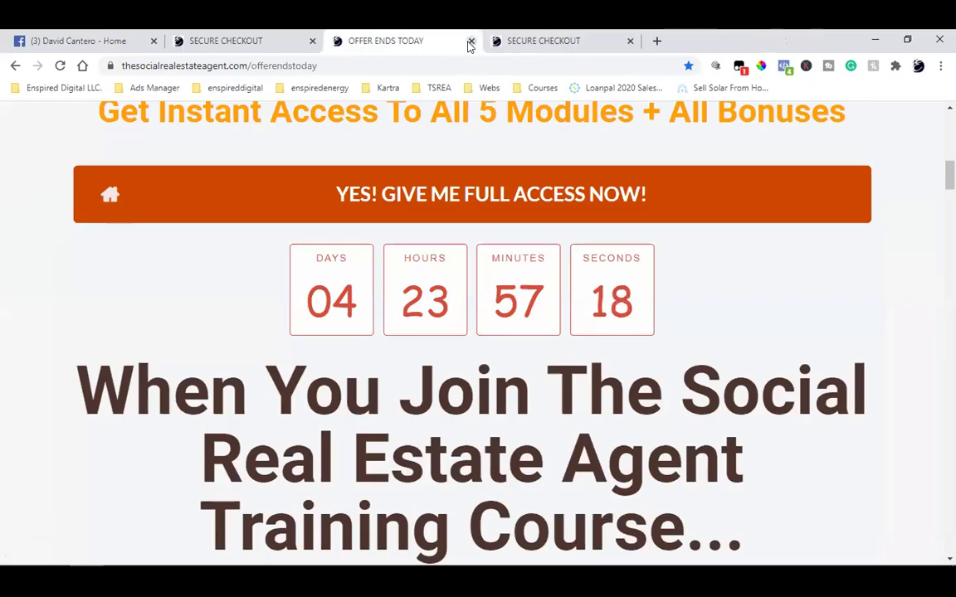
{"action": "left_click", "coordinate": [469, 42]}
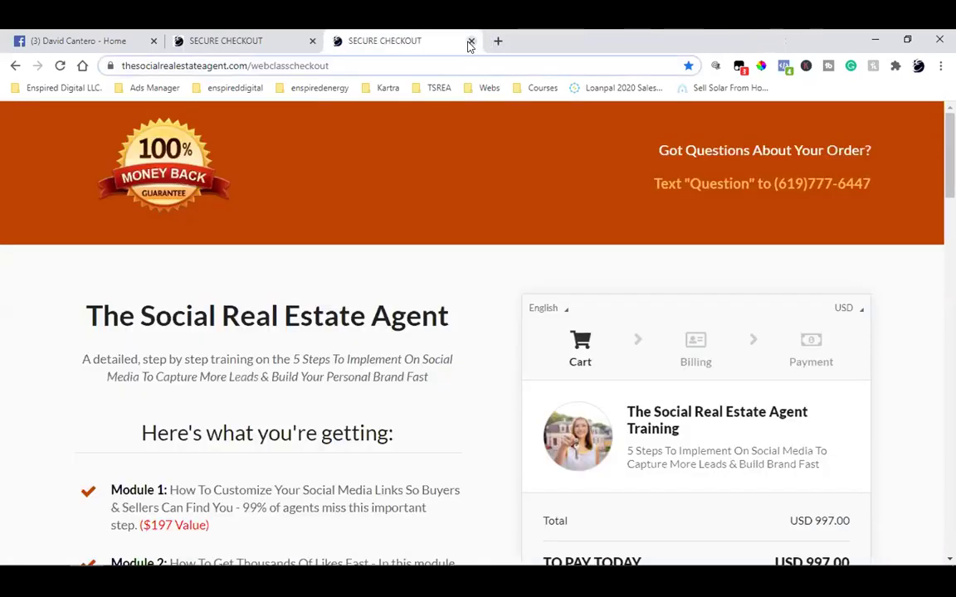
{"action": "left_click", "coordinate": [311, 42]}
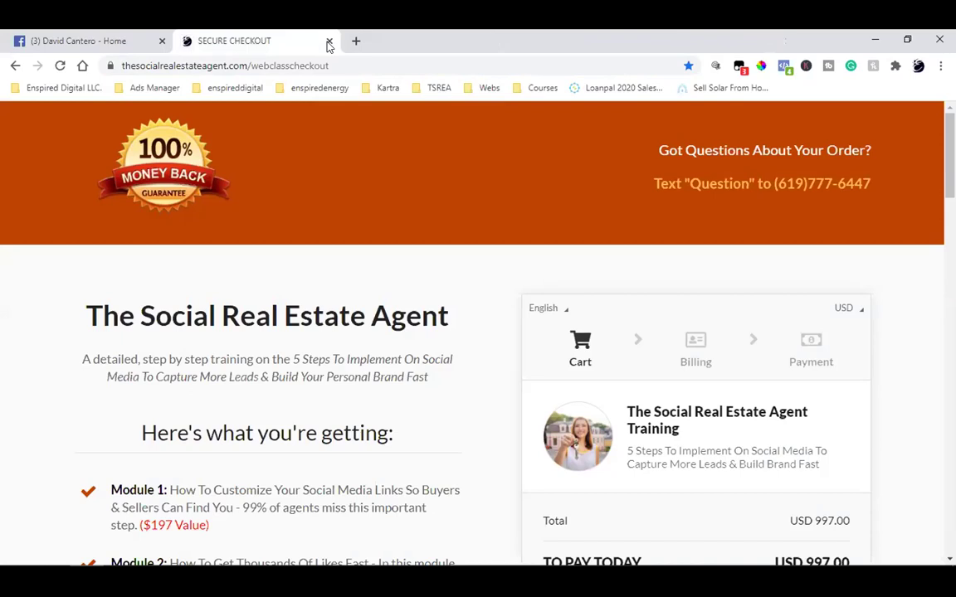
{"action": "key", "text": "ctrl+w"}
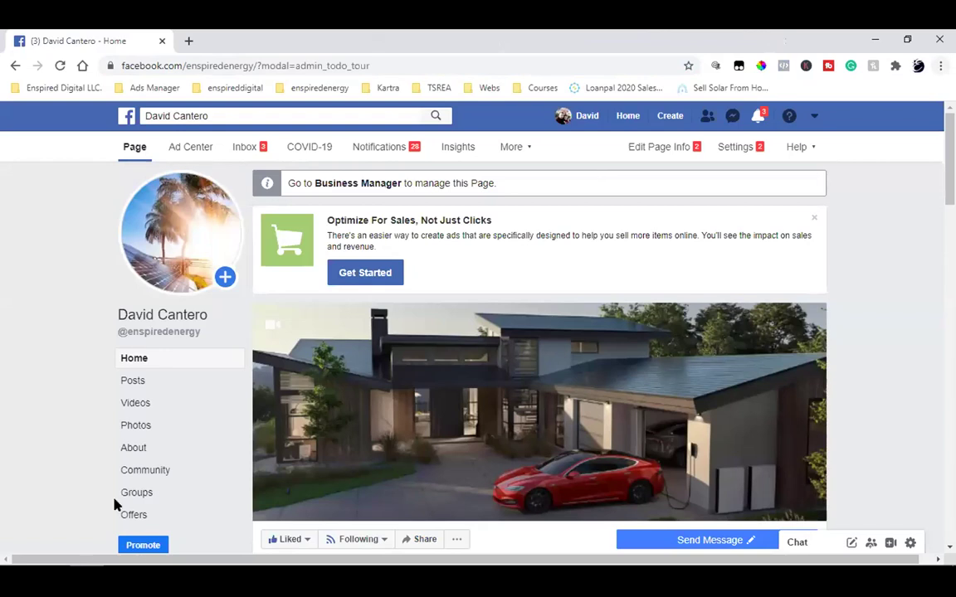
Open a new incognito window and load the Kartra login page from the bookmarks bar
{"action": "left_click", "coordinate": [940, 65]}
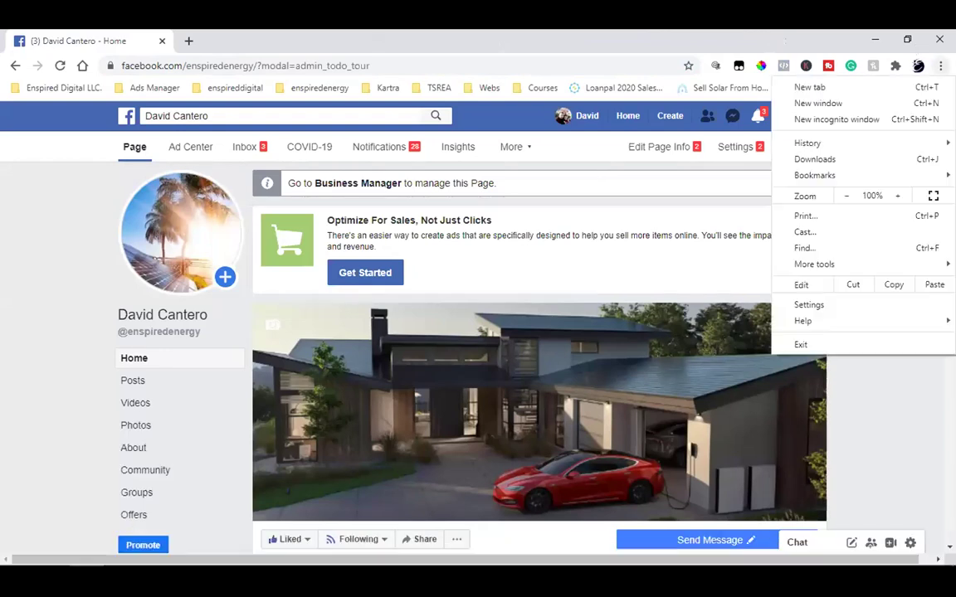
{"action": "left_click", "coordinate": [867, 121]}
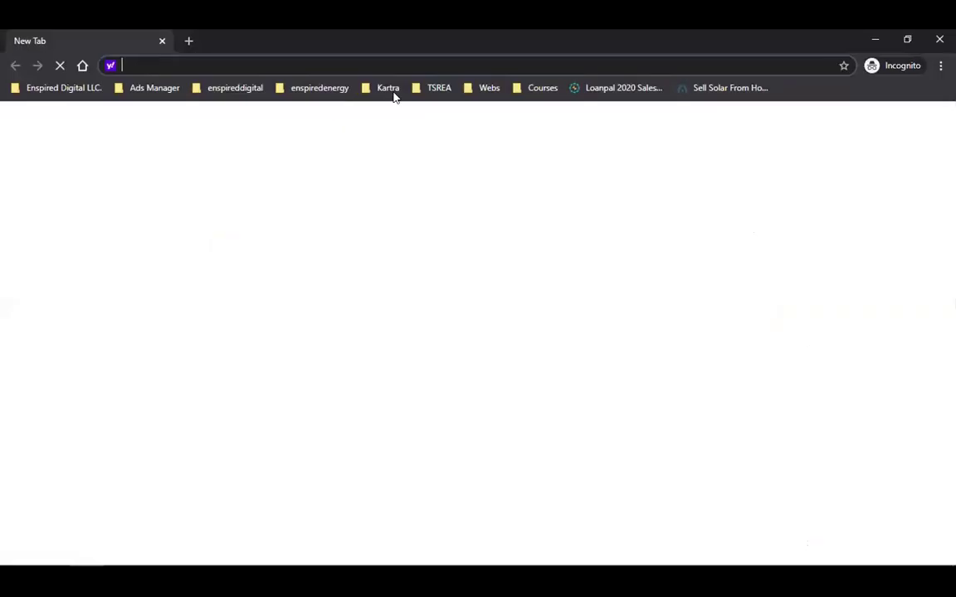
{"action": "left_click", "coordinate": [387, 87]}
{"action": "left_click", "coordinate": [389, 109]}
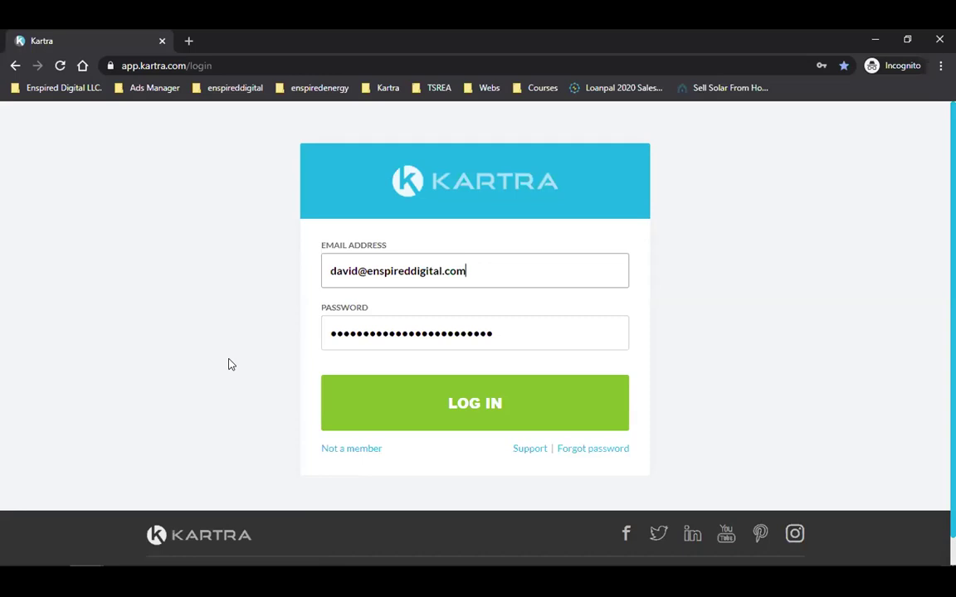
Log in to Kartra, open My Pages, and expand the All categories dropdown
{"action": "left_click", "coordinate": [458, 392]}
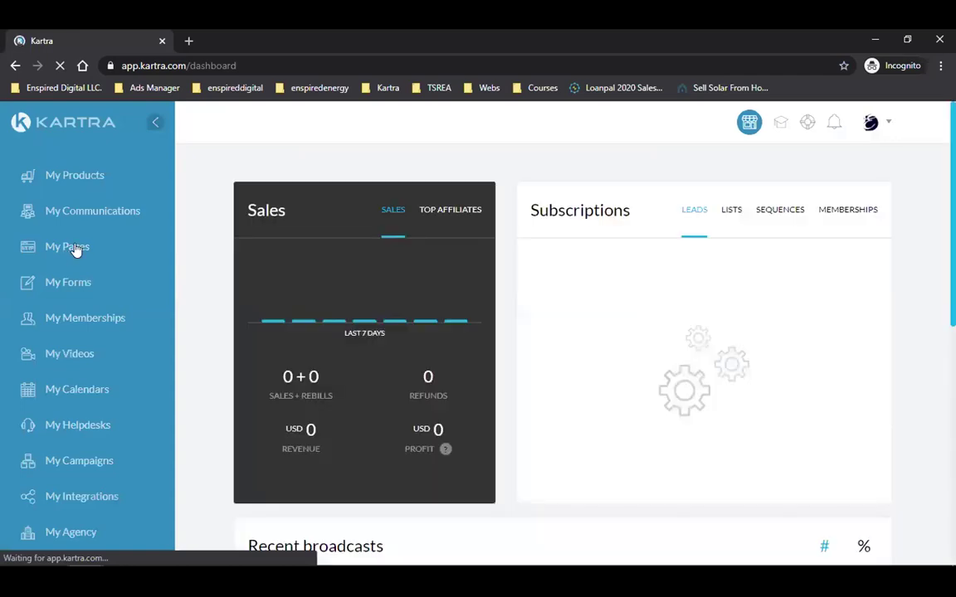
{"action": "left_click", "coordinate": [75, 247]}
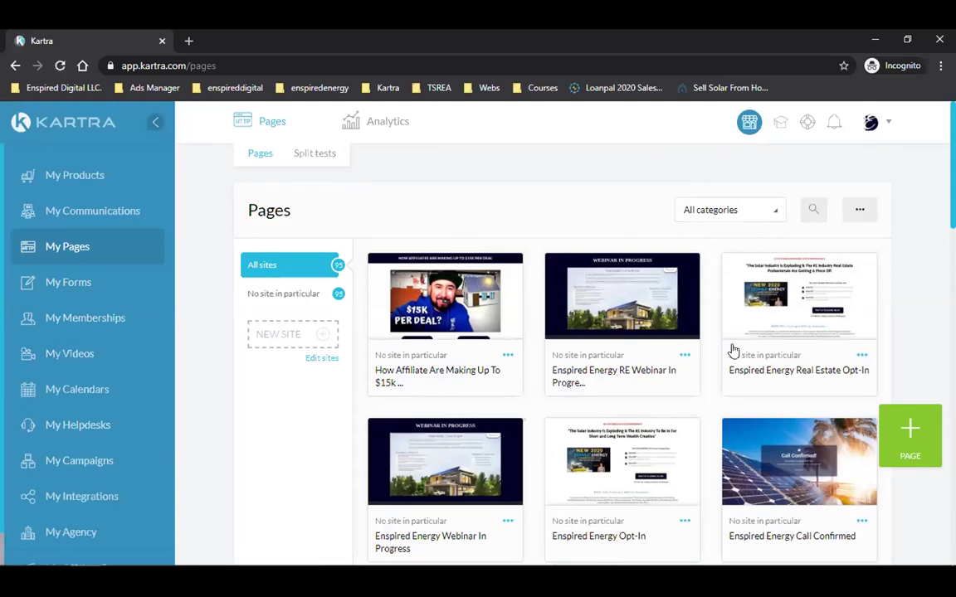
{"action": "left_click", "coordinate": [723, 210]}
{"action": "scroll", "coordinate": [721, 292], "scroll_direction": "down", "scroll_amount": 5}
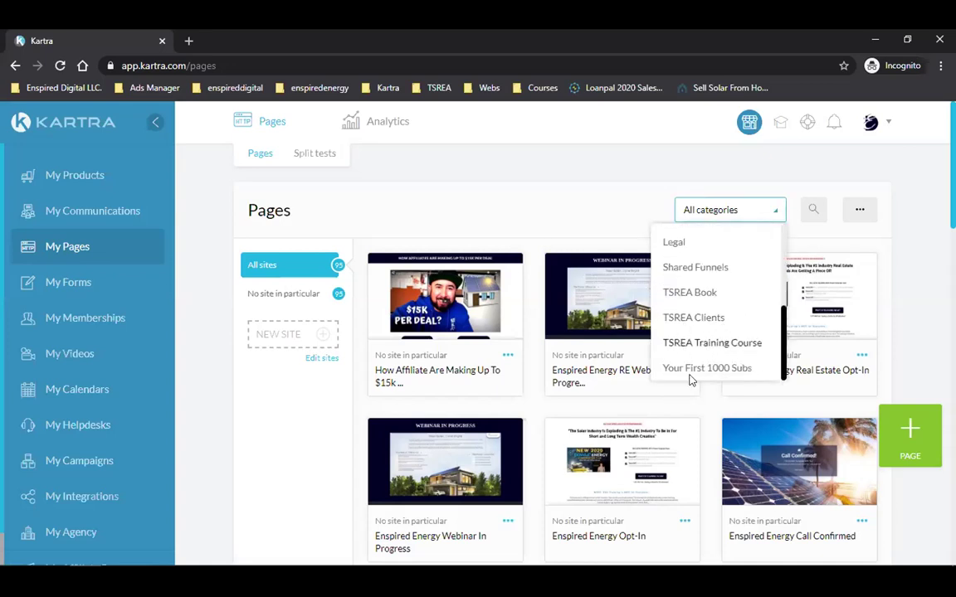
Filter My Pages to TSREA Training Course and scroll through its 10 pages
{"action": "left_click", "coordinate": [705, 342]}
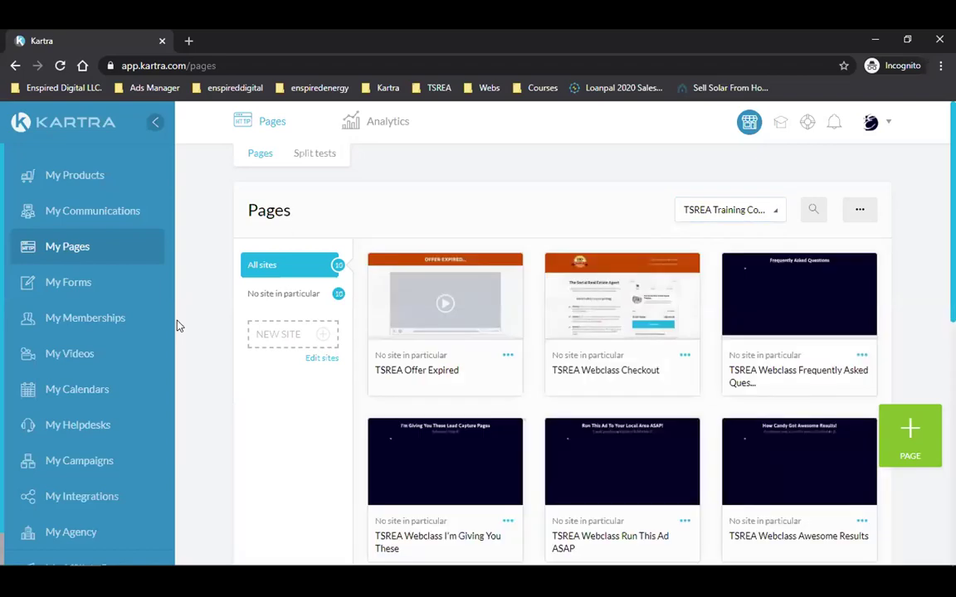
{"action": "scroll", "coordinate": [323, 406], "scroll_direction": "down", "scroll_amount": 5}
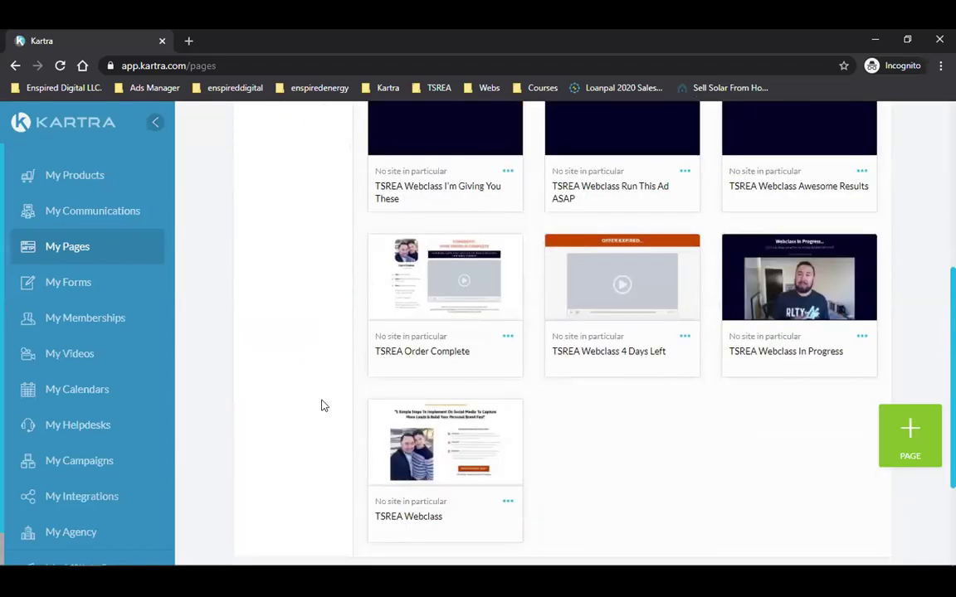
{"action": "scroll", "coordinate": [323, 406], "scroll_direction": "up", "scroll_amount": 5}
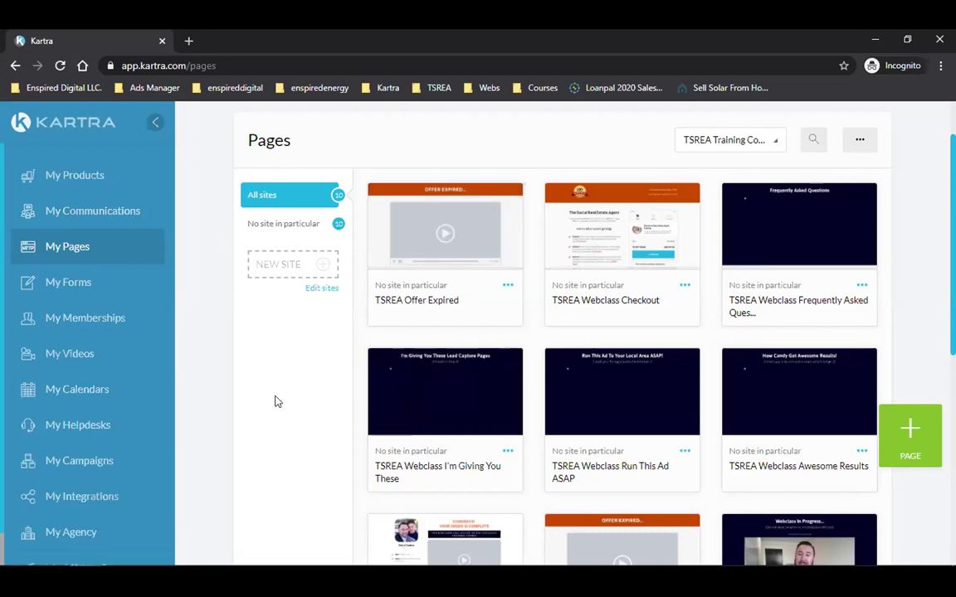
{"action": "scroll", "coordinate": [274, 402], "scroll_direction": "down", "scroll_amount": 5}
{"action": "scroll", "coordinate": [555, 445], "scroll_direction": "up", "scroll_amount": 3}
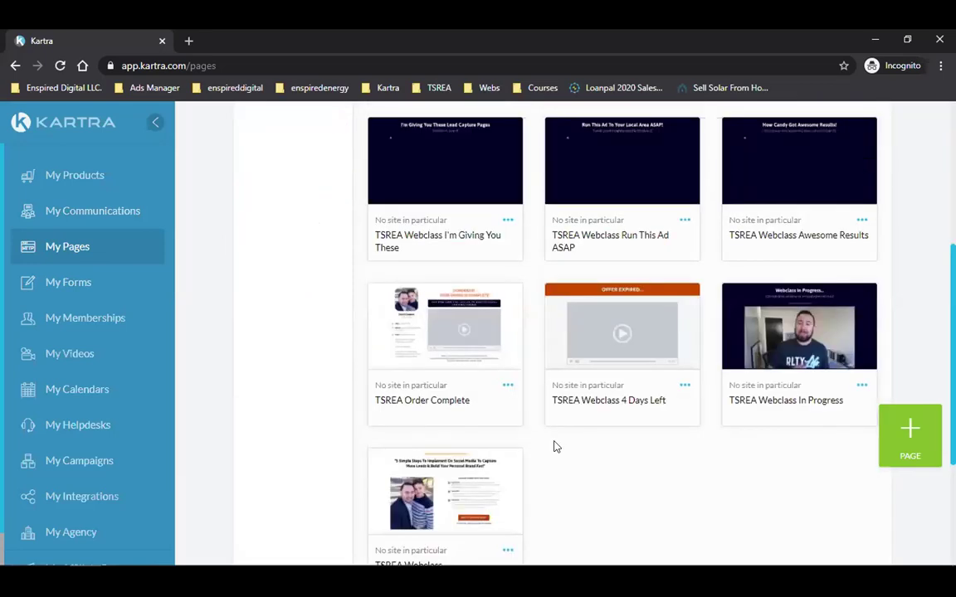
{"action": "scroll", "coordinate": [439, 420], "scroll_direction": "down", "scroll_amount": 1}
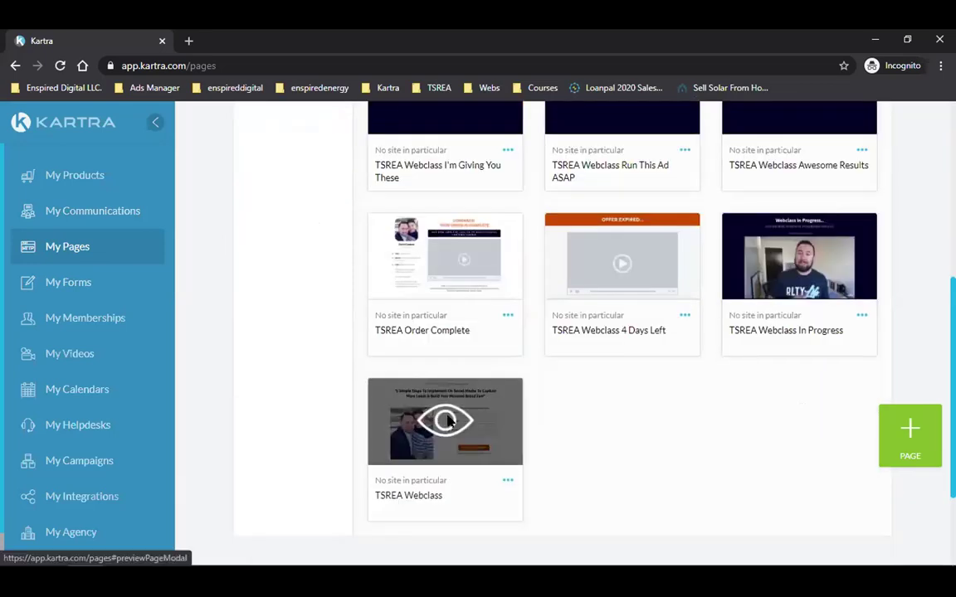
{"action": "left_click", "coordinate": [442, 420]}
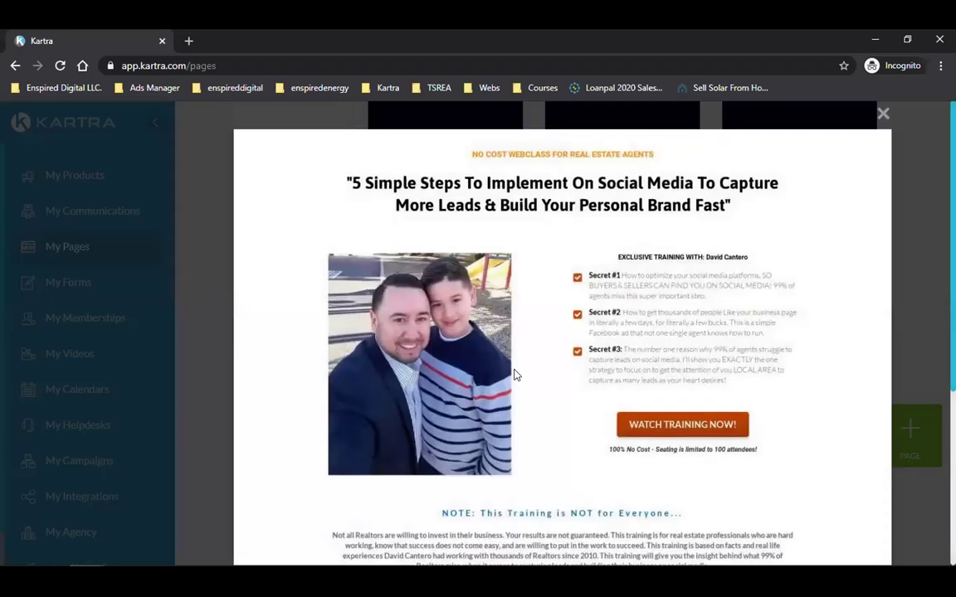
{"action": "scroll", "coordinate": [512, 374], "scroll_direction": "down", "scroll_amount": 3}
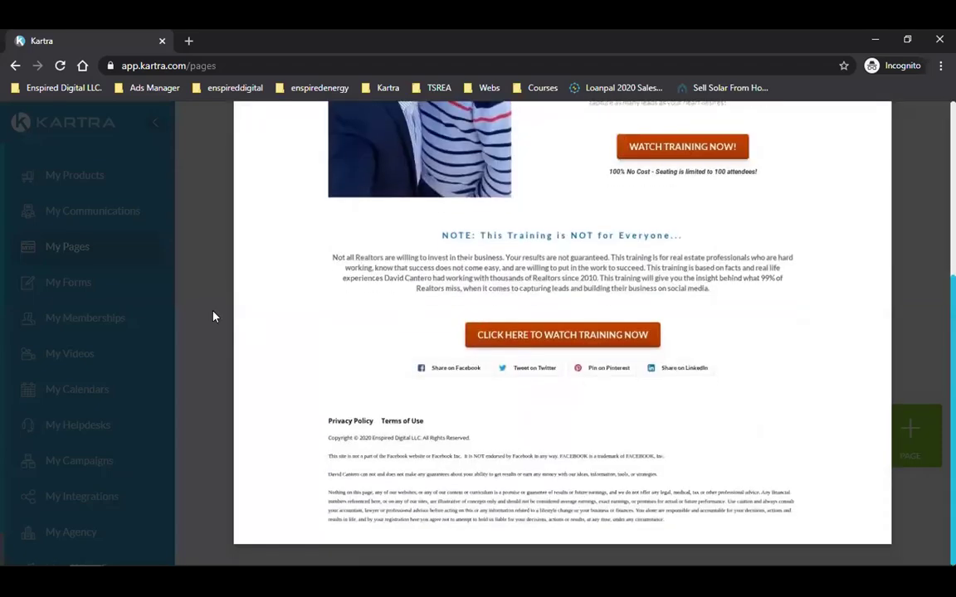
{"action": "scroll", "coordinate": [798, 358], "scroll_direction": "up", "scroll_amount": 1}
{"action": "scroll", "coordinate": [800, 360], "scroll_direction": "up", "scroll_amount": 3}
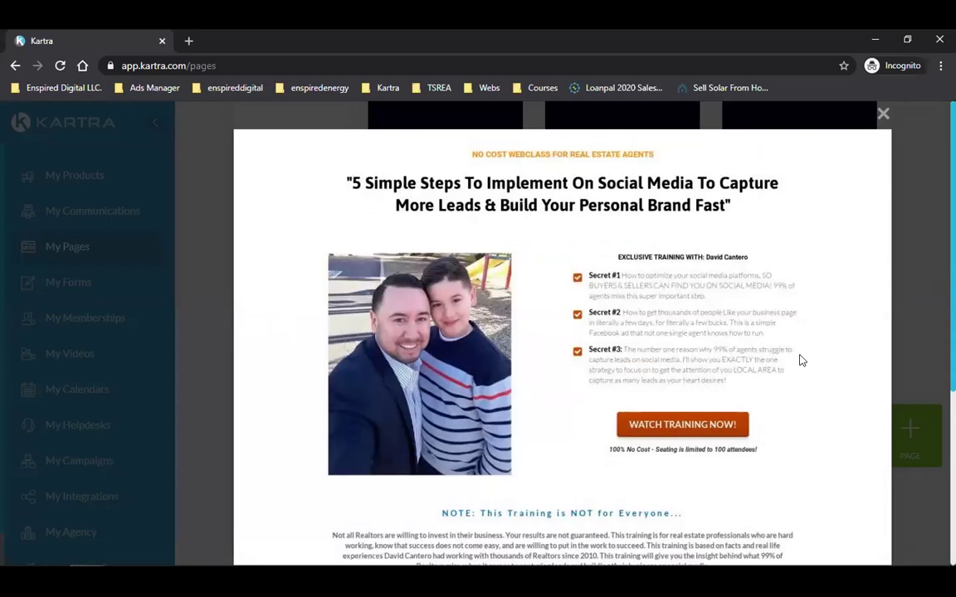
{"action": "scroll", "coordinate": [649, 389], "scroll_direction": "down", "scroll_amount": 1}
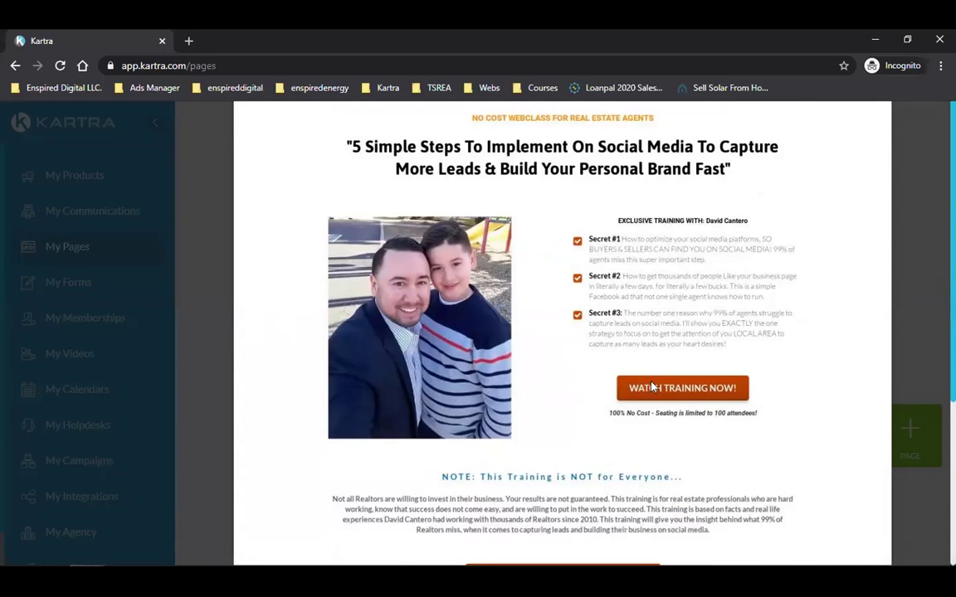
{"action": "scroll", "coordinate": [919, 300], "scroll_direction": "up", "scroll_amount": 1}
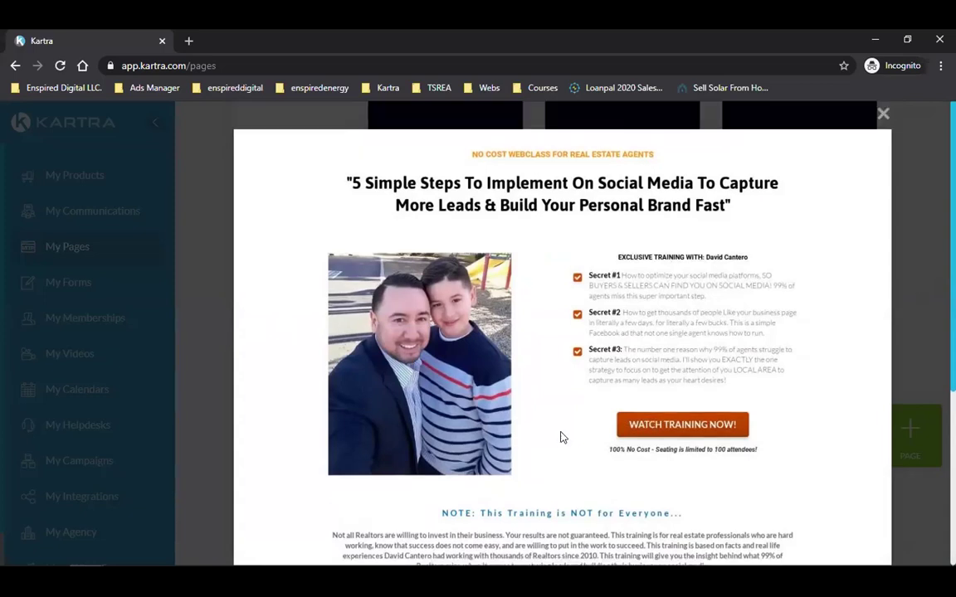
{"action": "key", "text": "Escape"}
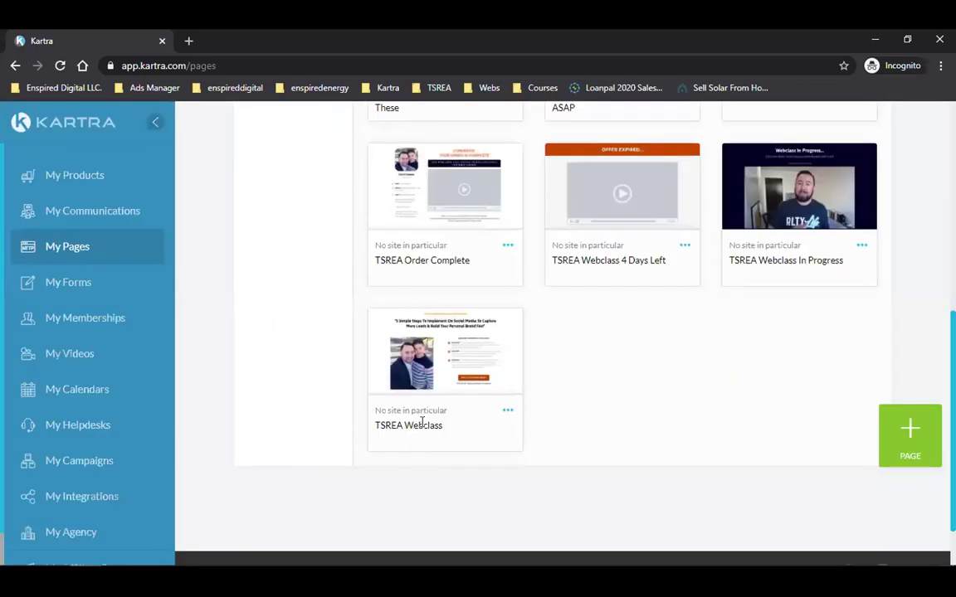
Highlight 'Webclass' in a page title and scroll back up the filtered grid
{"action": "double_click", "coordinate": [422, 424]}
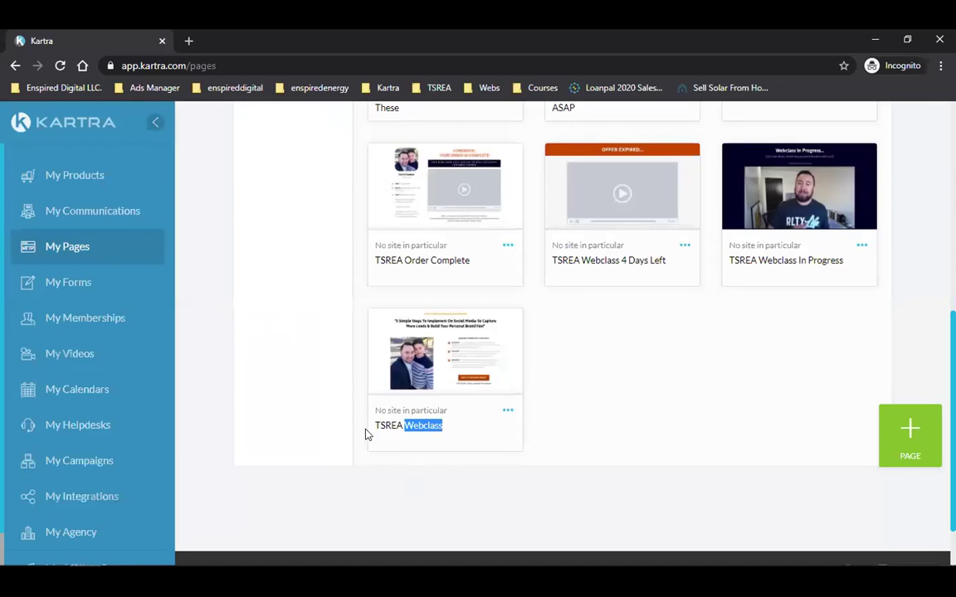
{"action": "left_click", "coordinate": [643, 426]}
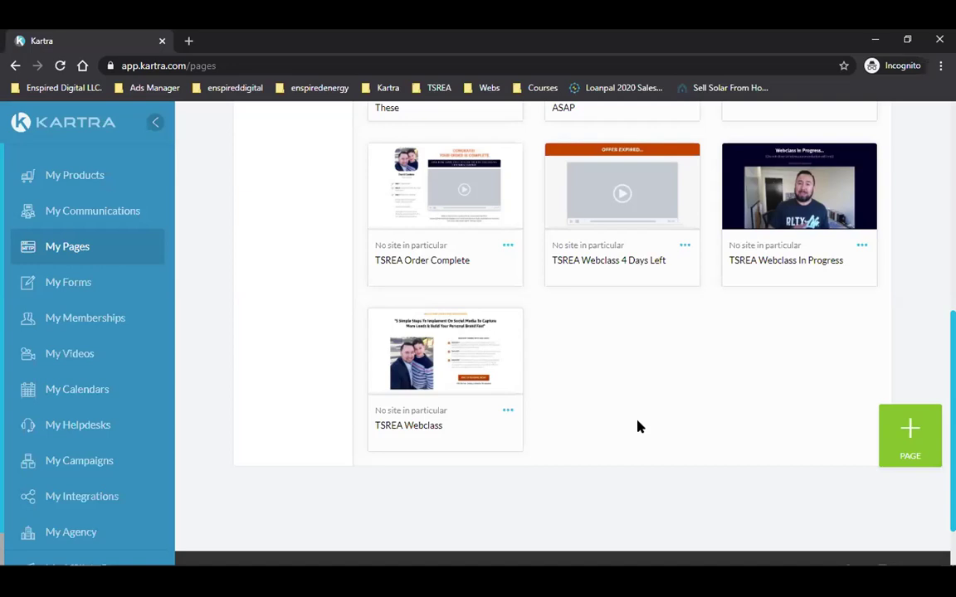
{"action": "mouse_move", "coordinate": [464, 374]}
{"action": "scroll", "coordinate": [804, 453], "scroll_direction": "up", "scroll_amount": 3}
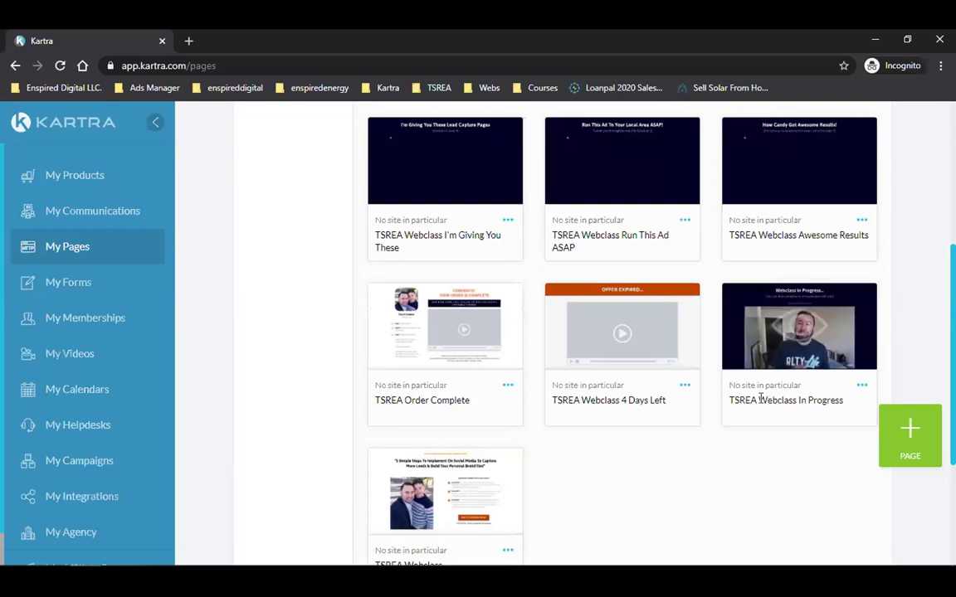
Highlight 'Webclass In Progress' and preview the TSREA Webclass In Progress page
{"action": "left_click_drag", "start_coordinate": [757, 400], "coordinate": [799, 439]}
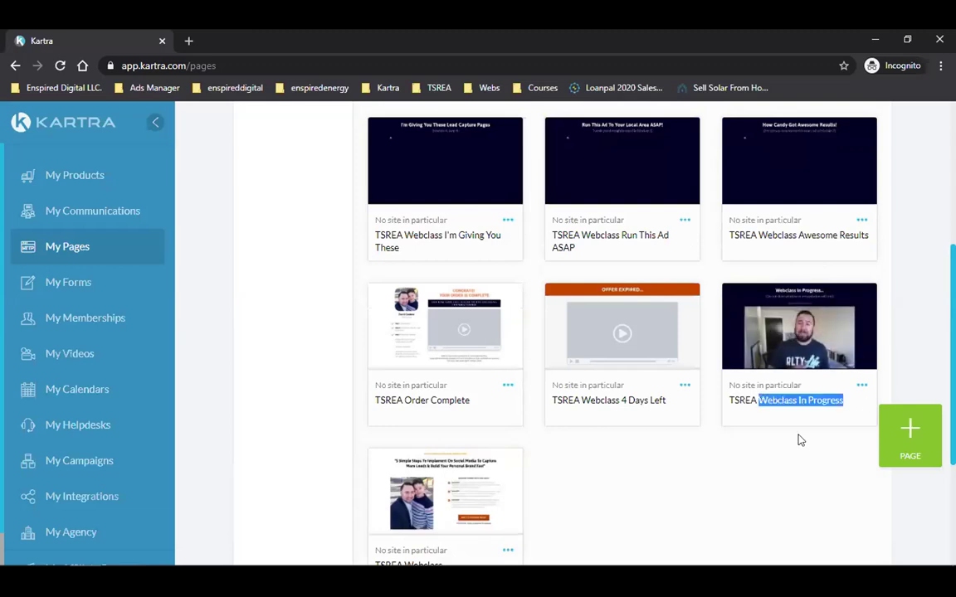
{"action": "left_click", "coordinate": [799, 439]}
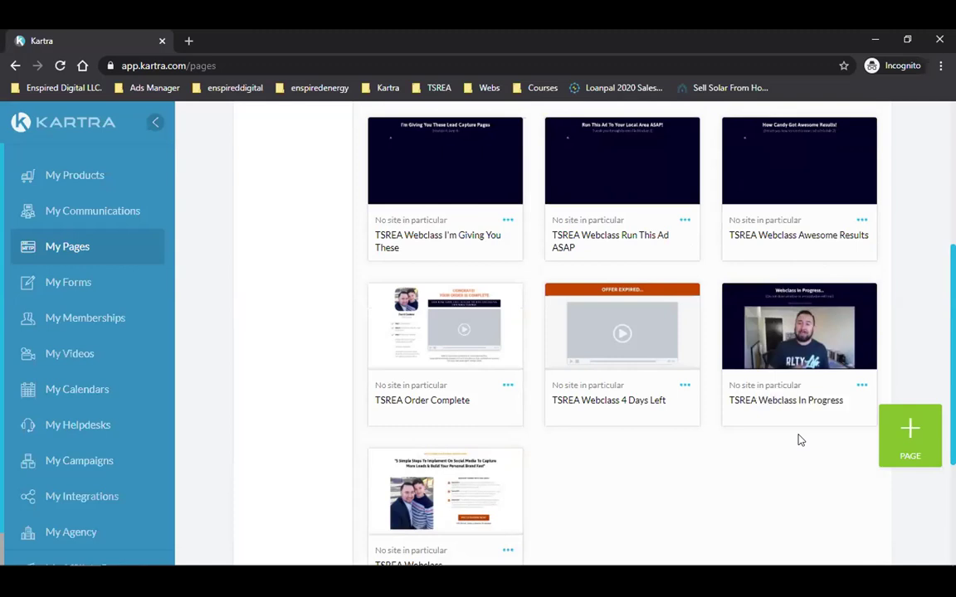
{"action": "mouse_move", "coordinate": [803, 336]}
{"action": "left_click", "coordinate": [790, 352]}
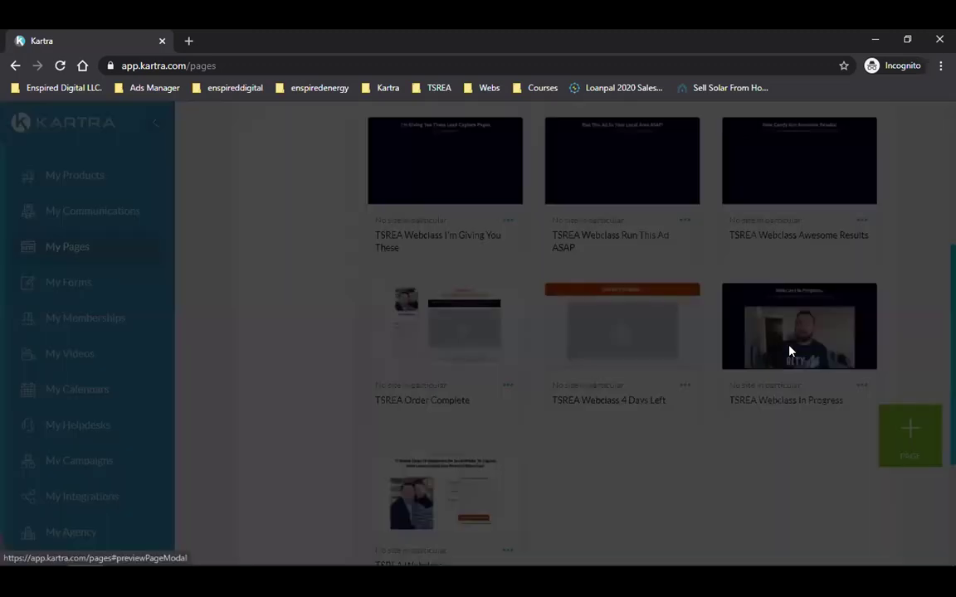
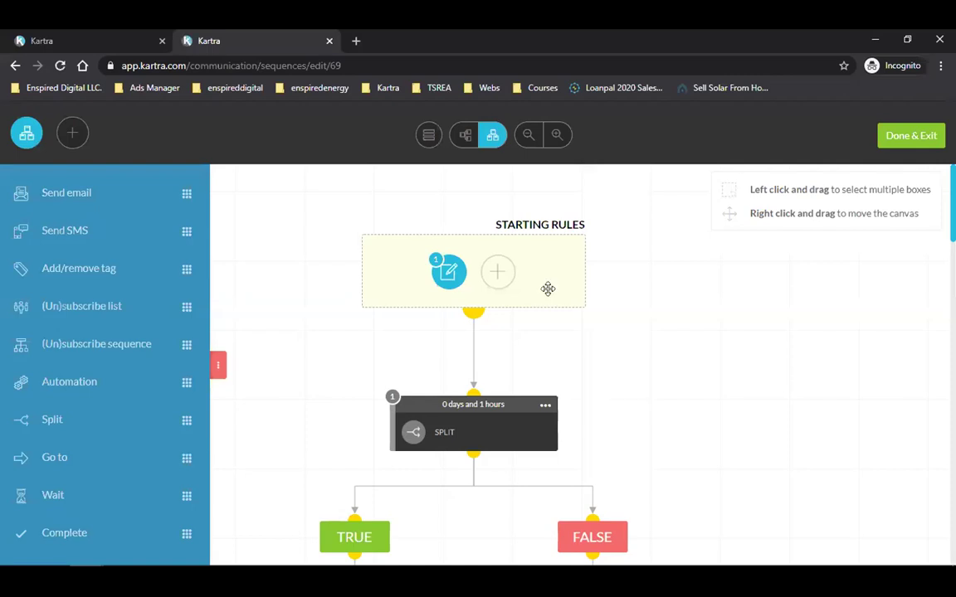
Scroll down to the 'Thanks for attending {Name}' card and open its Send an email details
{"action": "scroll", "coordinate": [344, 267], "scroll_direction": "down", "scroll_amount": 5}
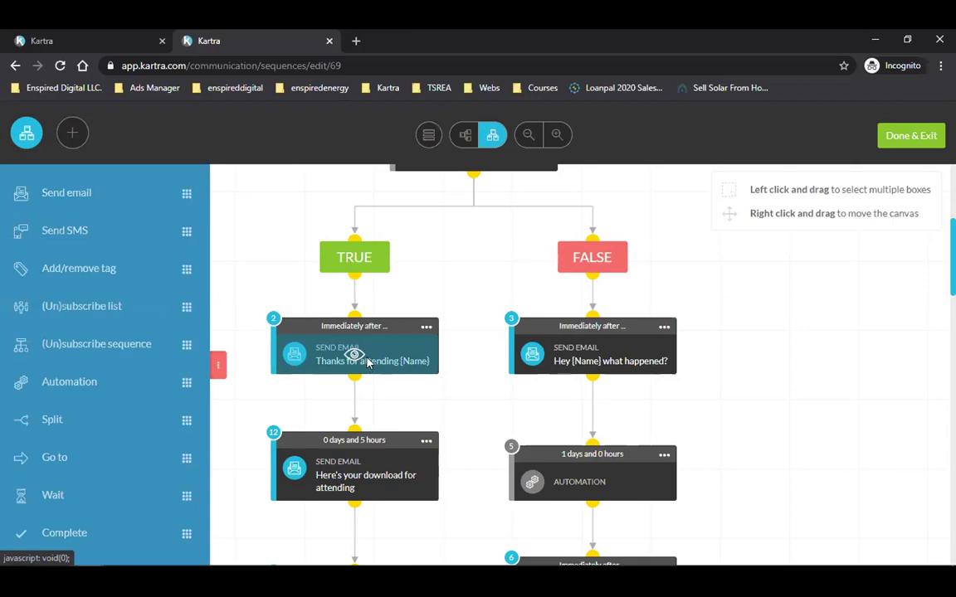
{"action": "left_click", "coordinate": [368, 363]}
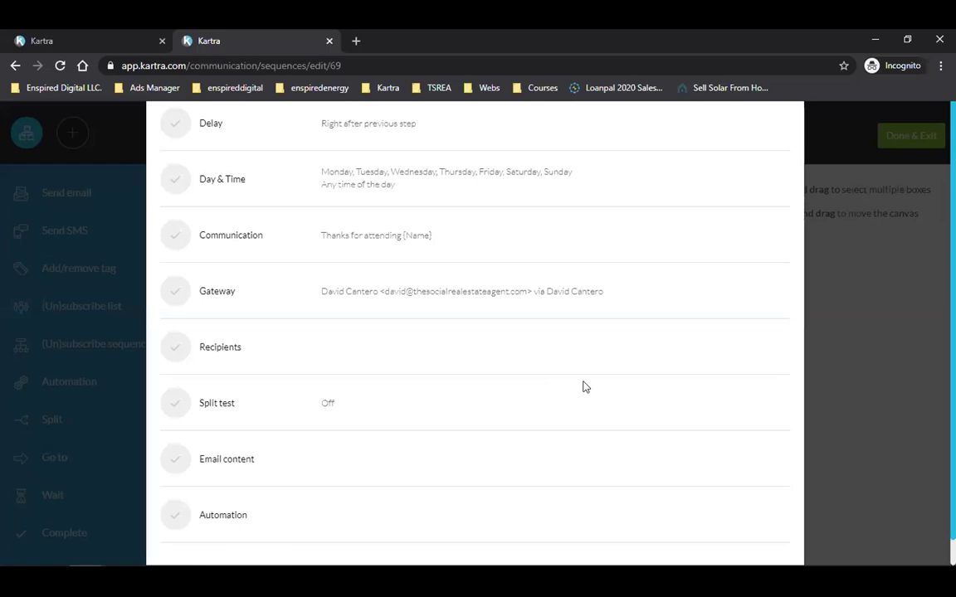
Confirm the Recipients condition excludes the 'TSREA Course Students' tag, then close the email modal
{"action": "scroll", "coordinate": [464, 390], "scroll_direction": "down", "scroll_amount": 1}
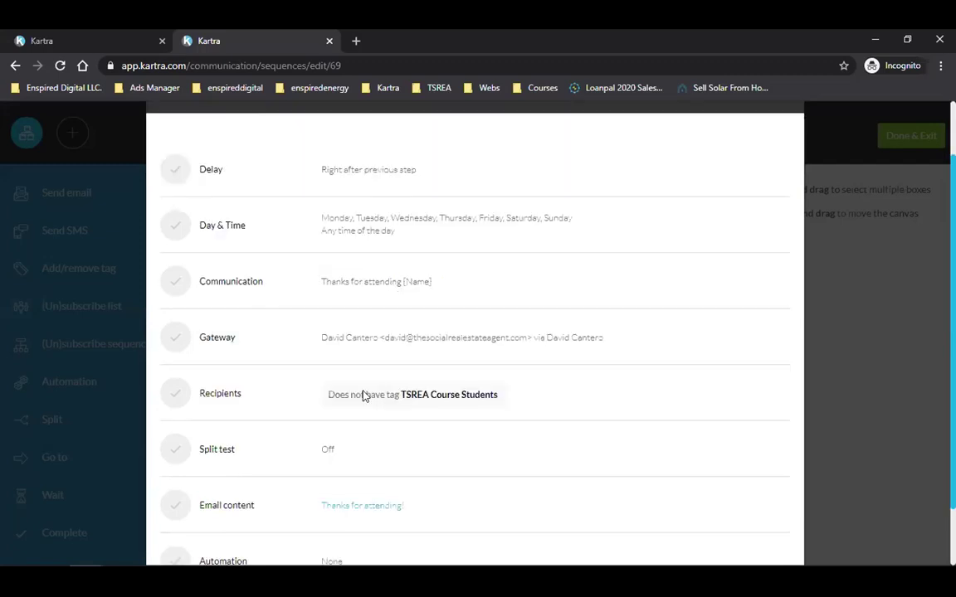
{"action": "triple_click", "coordinate": [433, 391]}
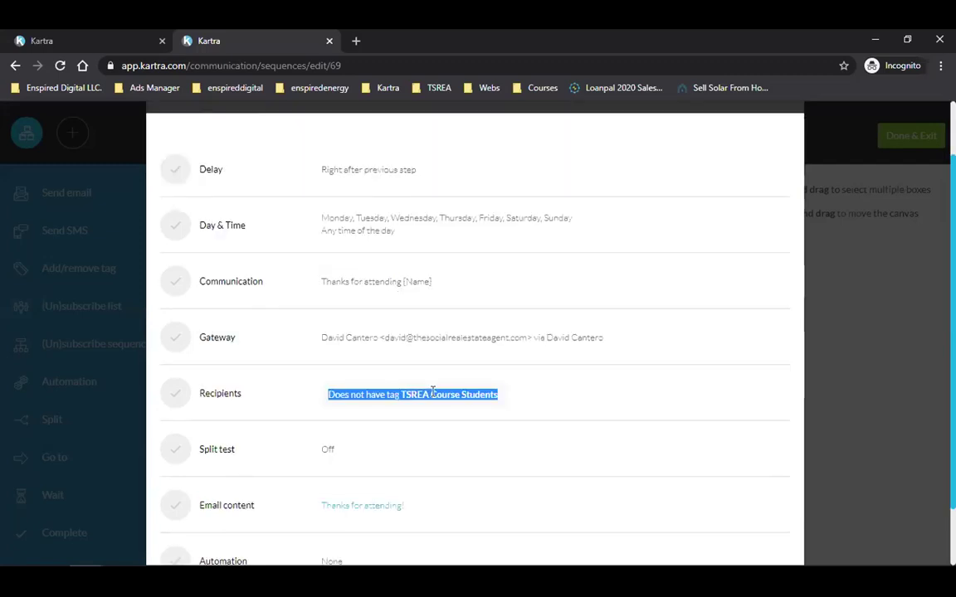
{"action": "left_click", "coordinate": [400, 392]}
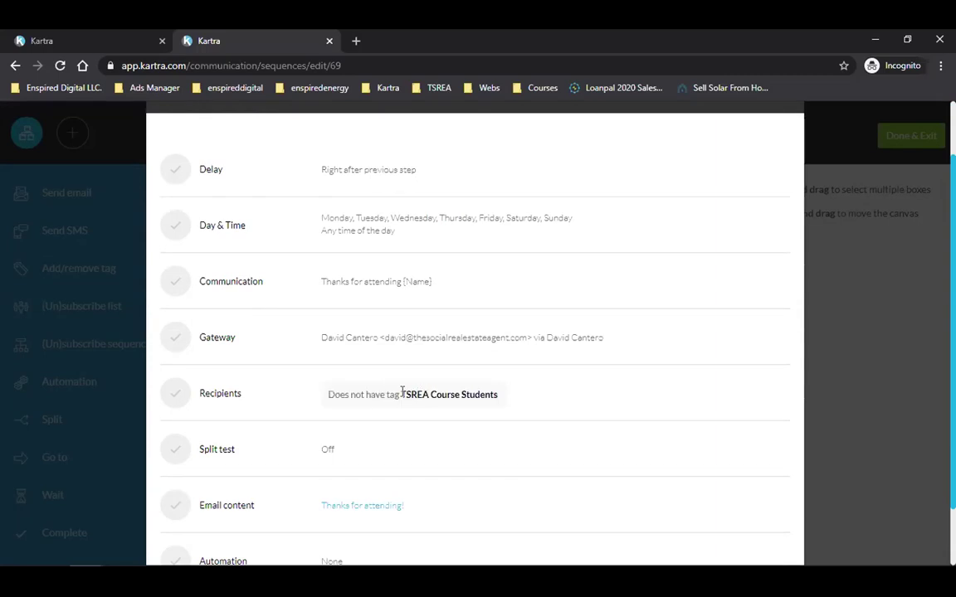
{"action": "left_click_drag", "start_coordinate": [400, 393], "coordinate": [489, 391]}
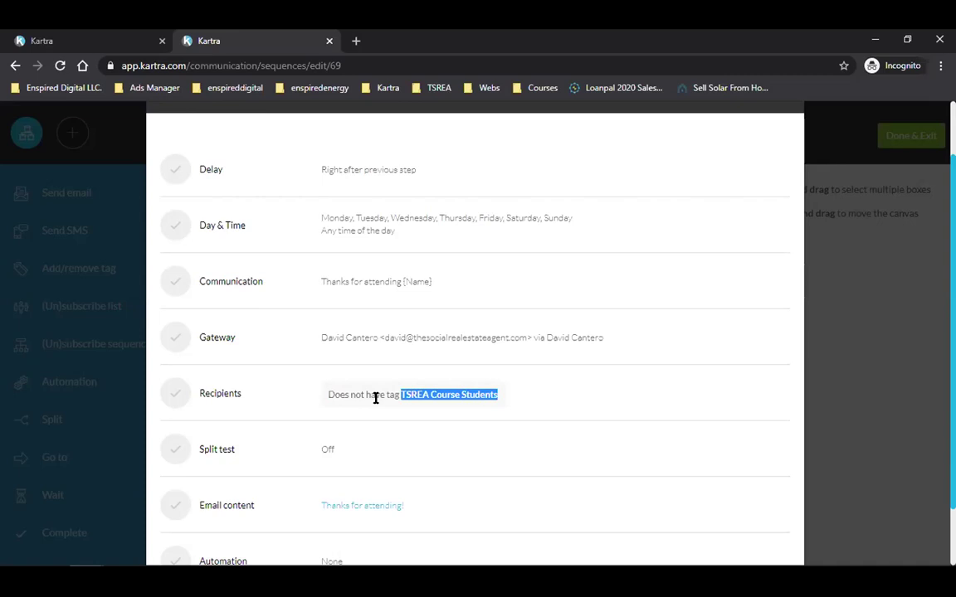
{"action": "scroll", "coordinate": [758, 155], "scroll_direction": "up", "scroll_amount": 3}
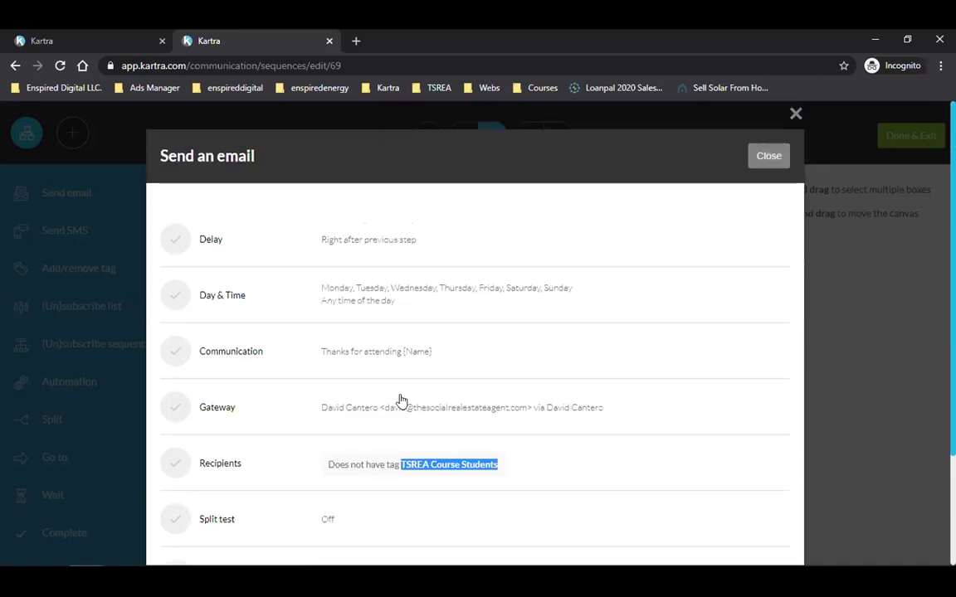
{"action": "key", "text": "Escape"}
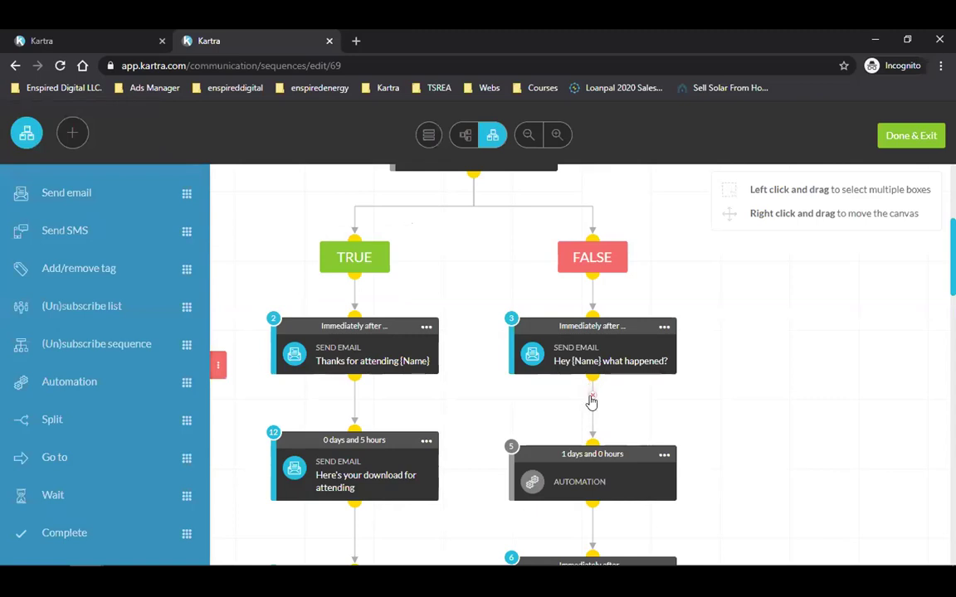
Preview the TSREA Webclass Awesome Results page from the pages list
{"action": "scroll", "coordinate": [497, 455], "scroll_direction": "down", "scroll_amount": 1}
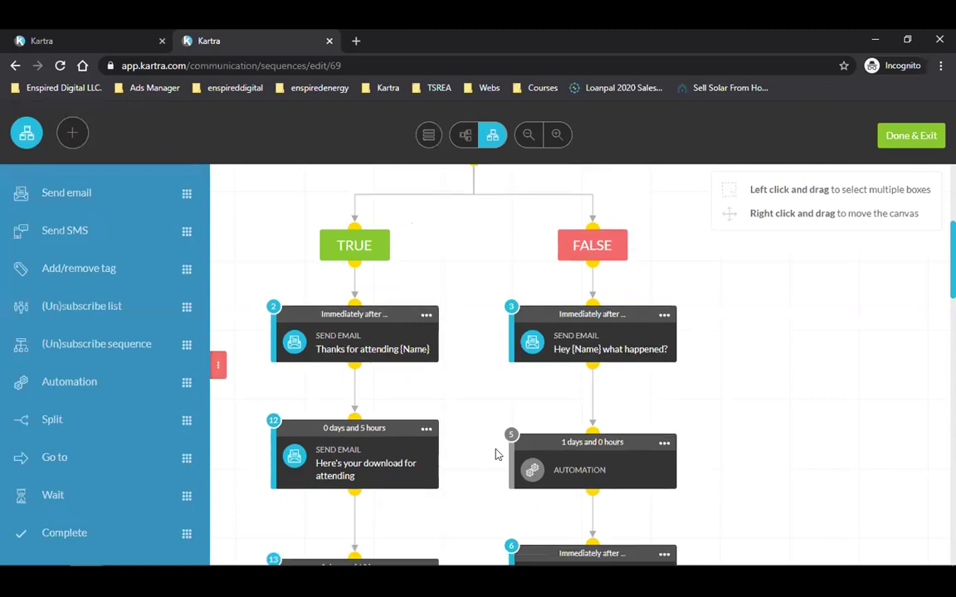
{"action": "scroll", "coordinate": [348, 340], "scroll_direction": "down", "scroll_amount": 2}
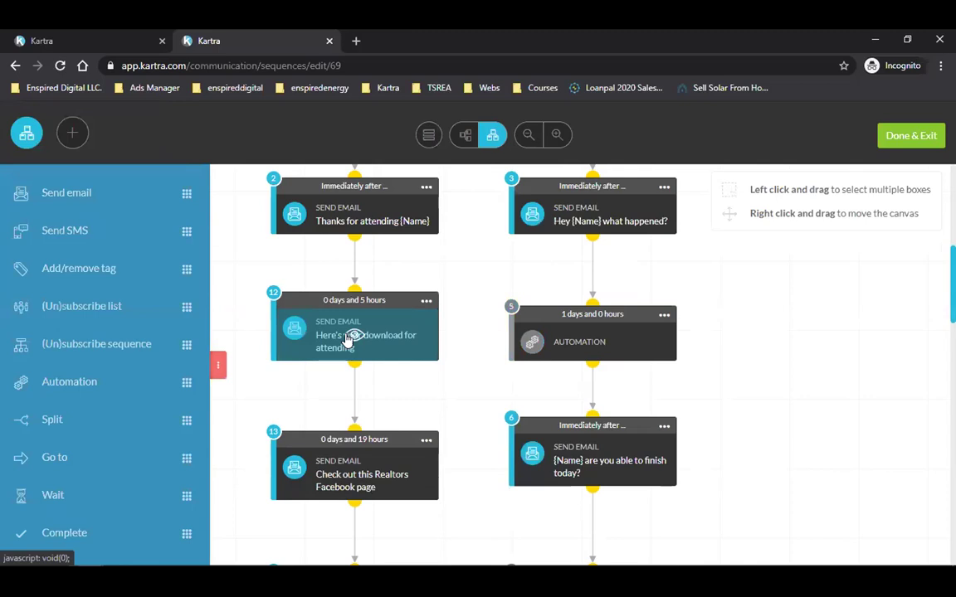
{"action": "key", "text": "ctrl+shift+Tab"}
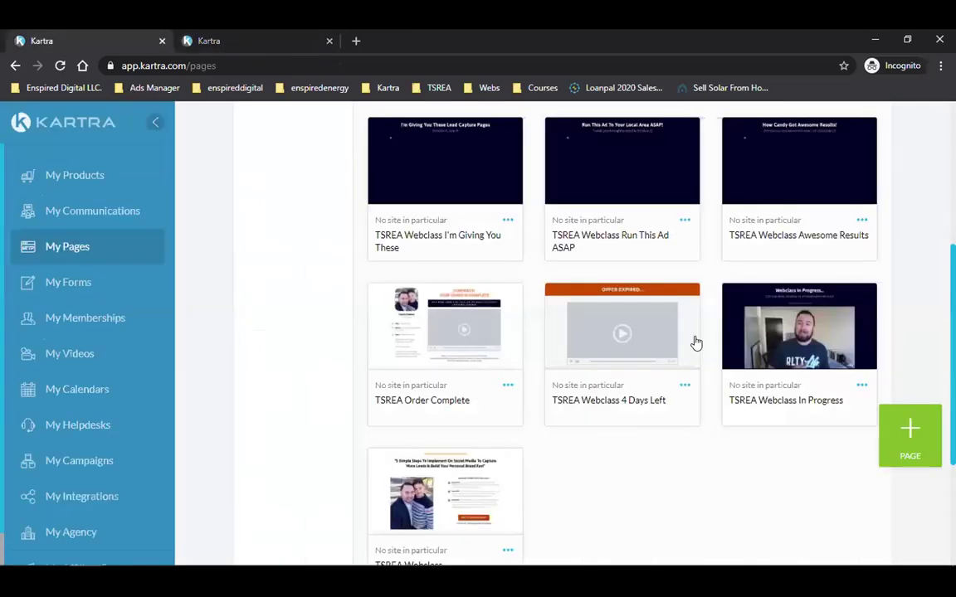
{"action": "scroll", "coordinate": [793, 369], "scroll_direction": "up", "scroll_amount": 2}
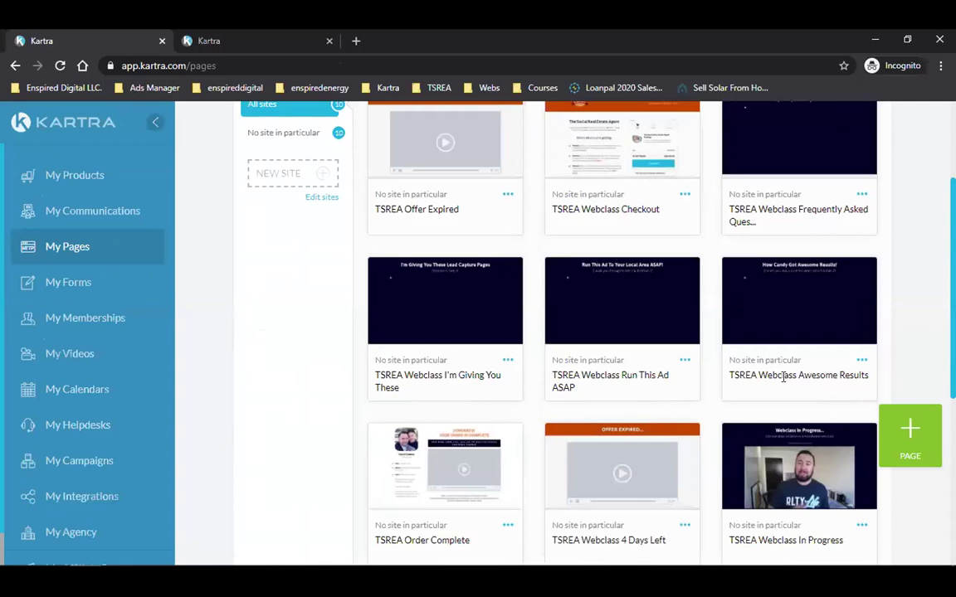
{"action": "triple_click", "coordinate": [783, 377]}
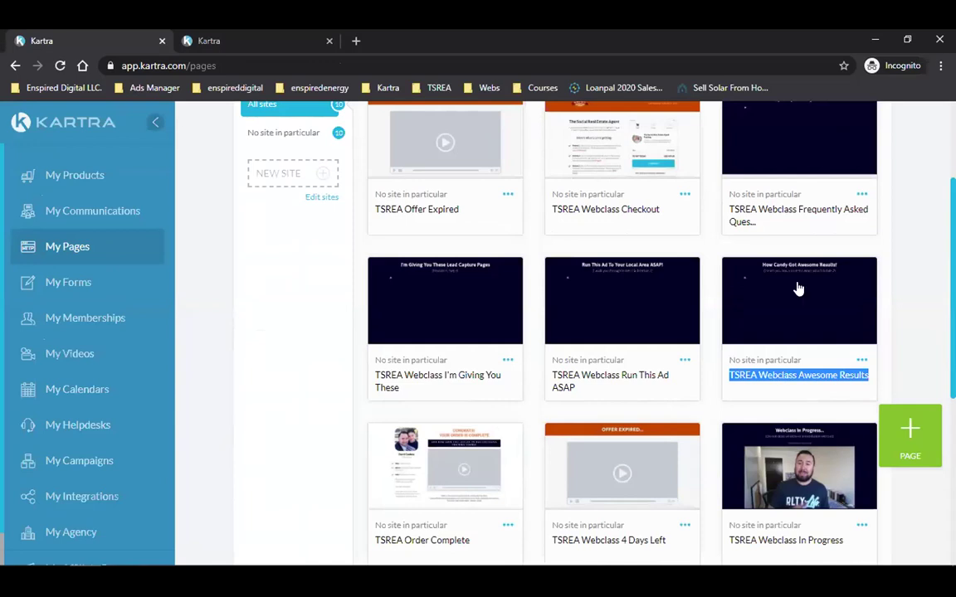
{"action": "left_click", "coordinate": [706, 337]}
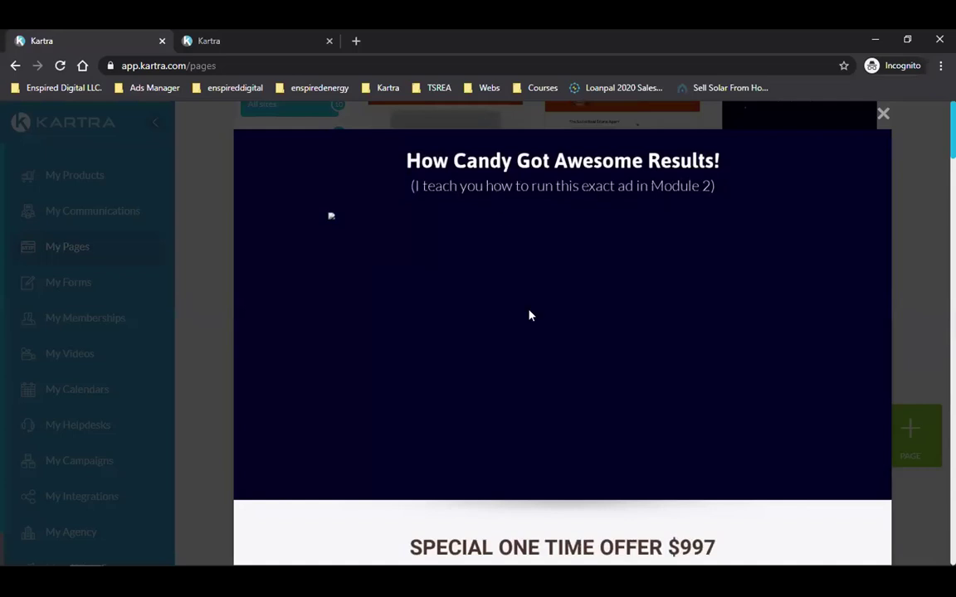
Scroll through the Awesome Results preview and return to the email sequence tab
{"action": "scroll", "coordinate": [465, 265], "scroll_direction": "down", "scroll_amount": 3}
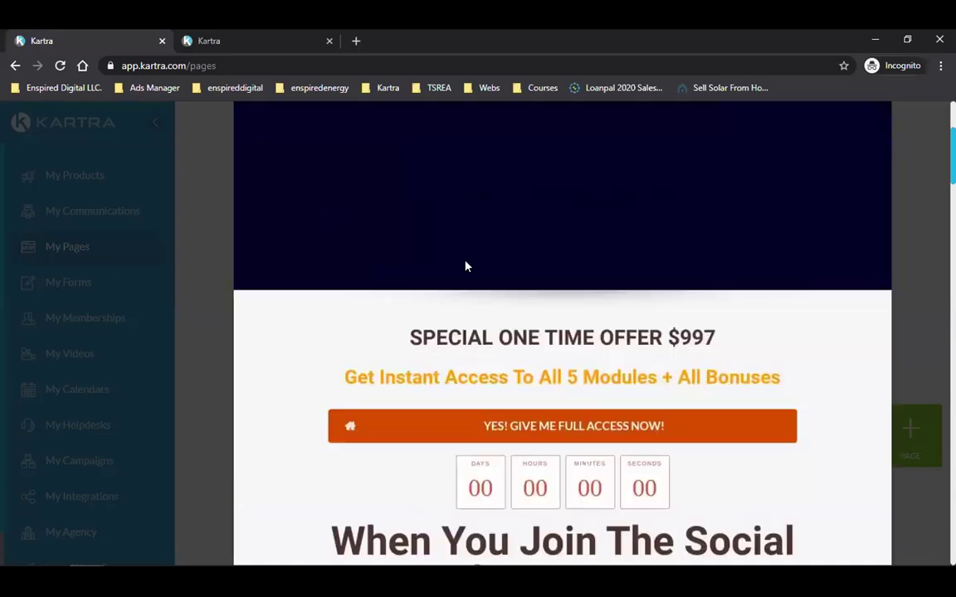
{"action": "scroll", "coordinate": [462, 395], "scroll_direction": "down", "scroll_amount": 1}
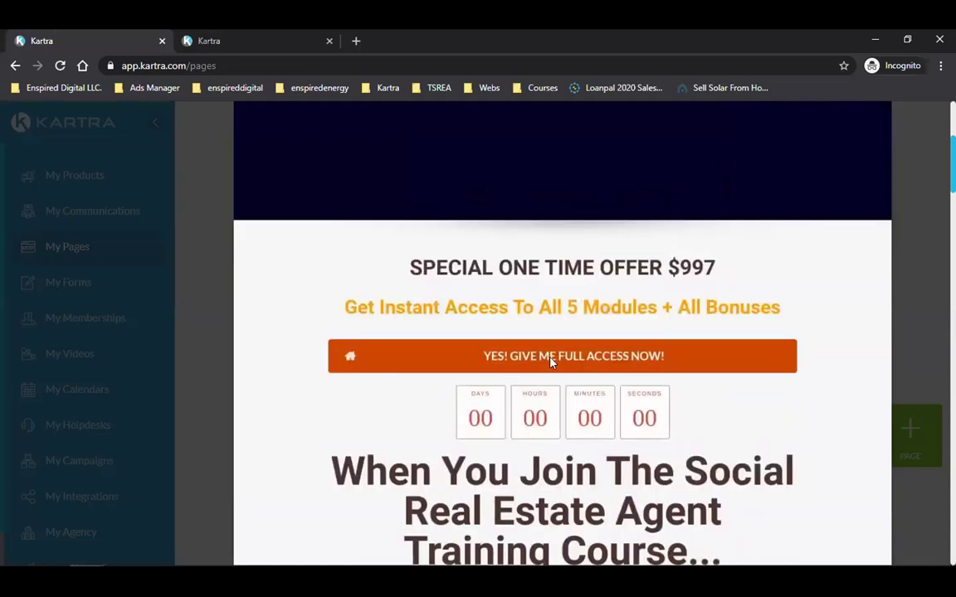
{"action": "scroll", "coordinate": [551, 362], "scroll_direction": "down", "scroll_amount": 3}
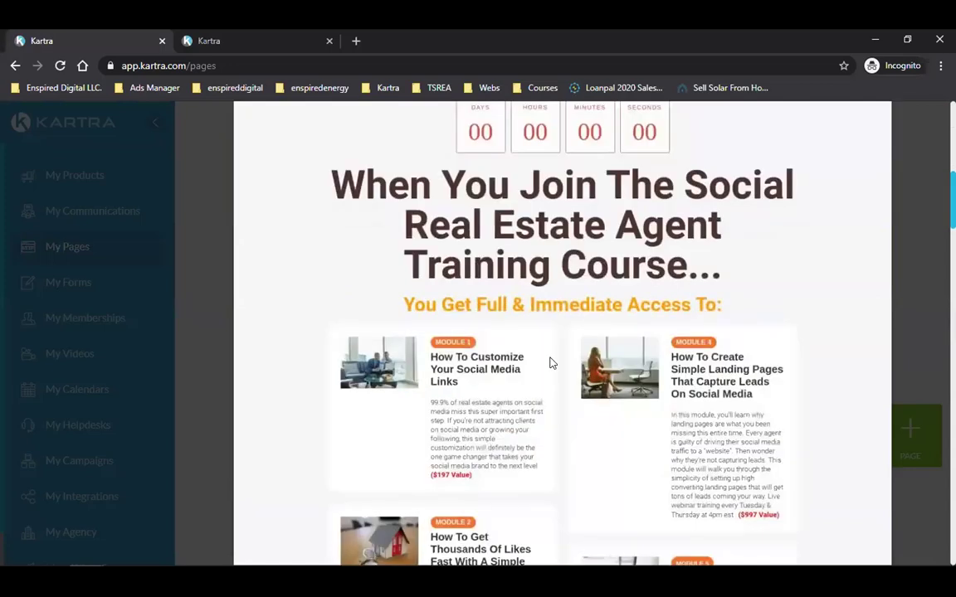
{"action": "scroll", "coordinate": [551, 362], "scroll_direction": "down", "scroll_amount": 2}
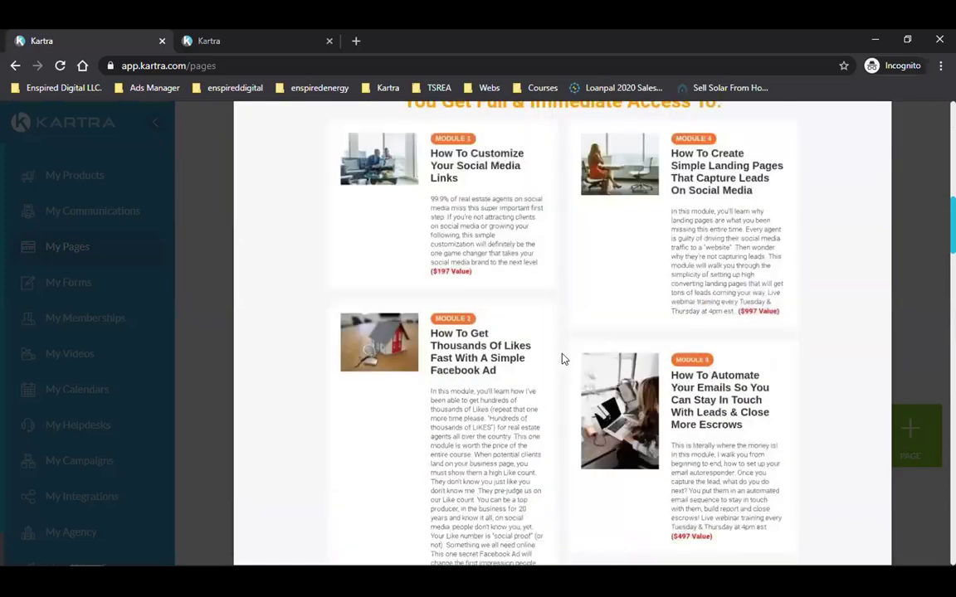
{"action": "scroll", "coordinate": [561, 358], "scroll_direction": "up", "scroll_amount": 3}
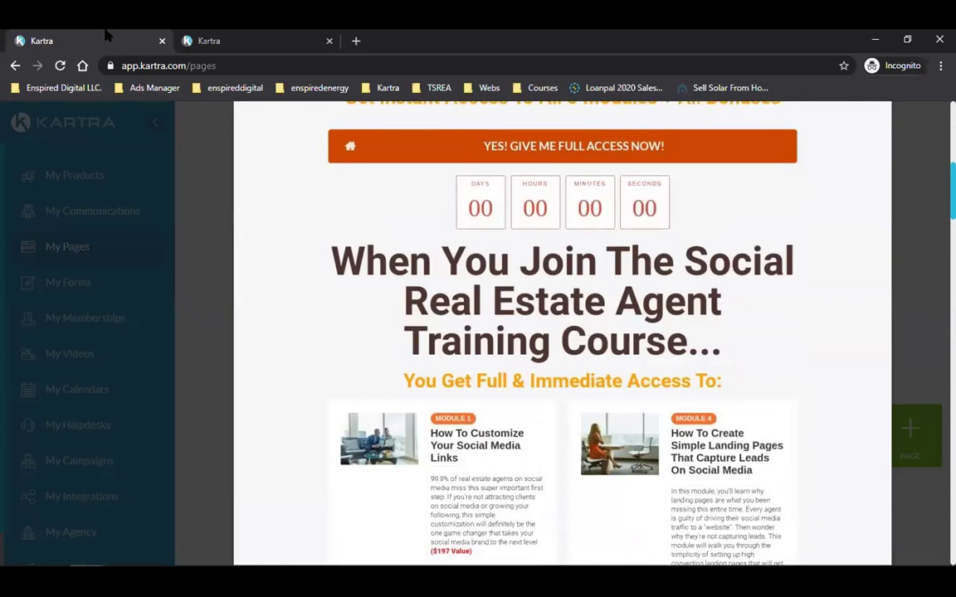
{"action": "key", "text": "ctrl+Tab"}
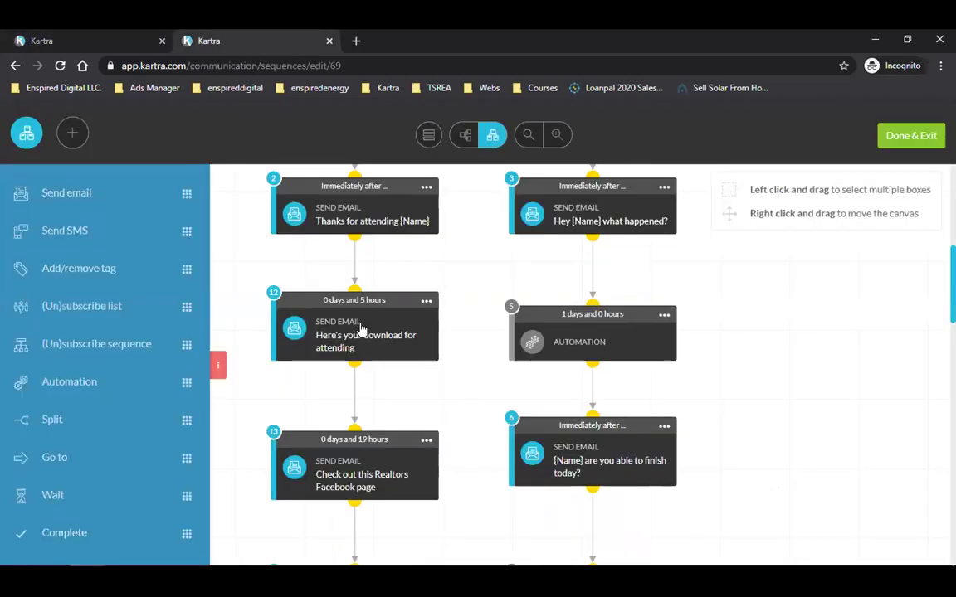
Swap the Awesome Results preview for the TSREA Webclass Run This Ad ASAP page, cross-checking the sequence
{"action": "left_click", "coordinate": [85, 38]}
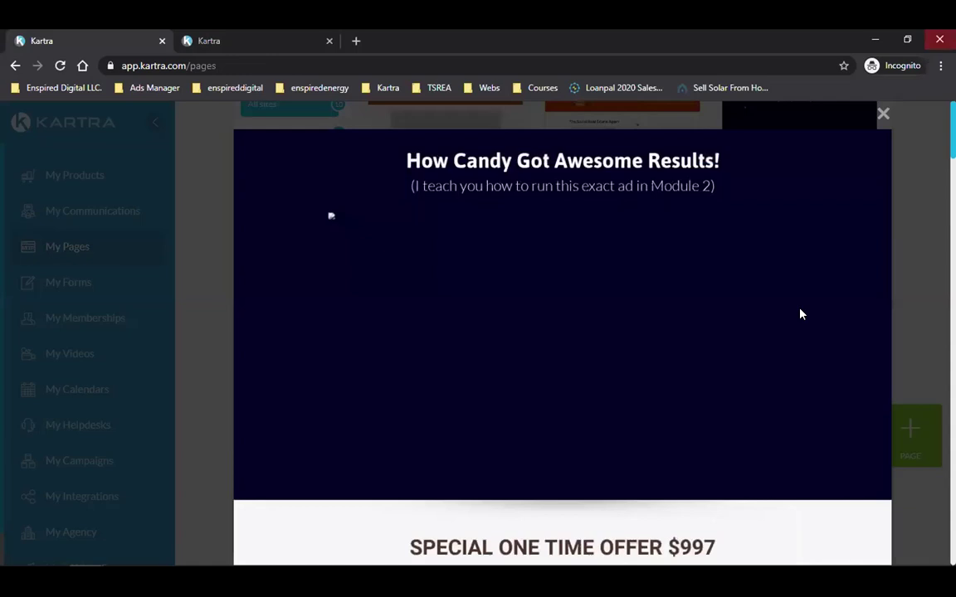
{"action": "key", "text": "Escape"}
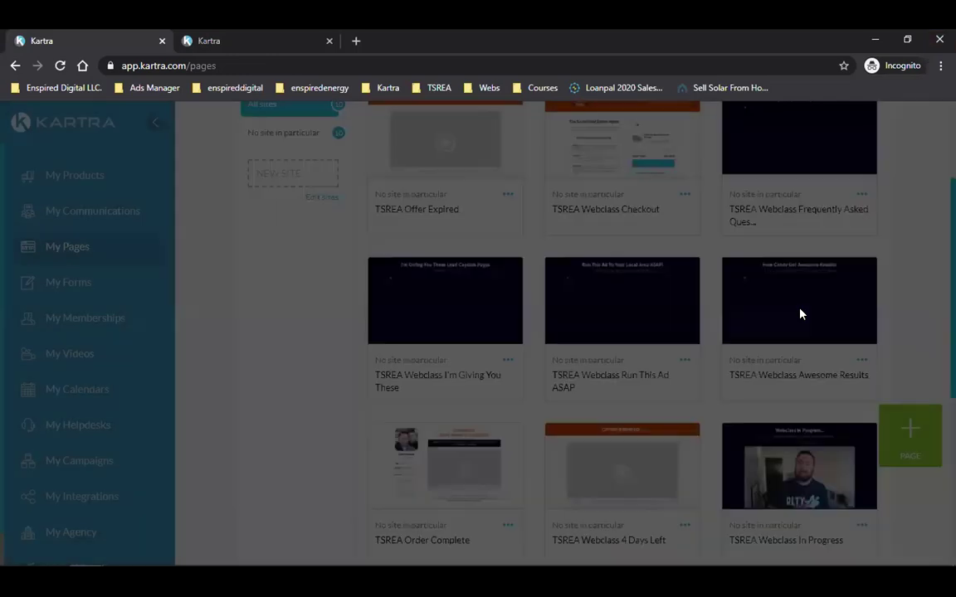
{"action": "left_click", "coordinate": [603, 311]}
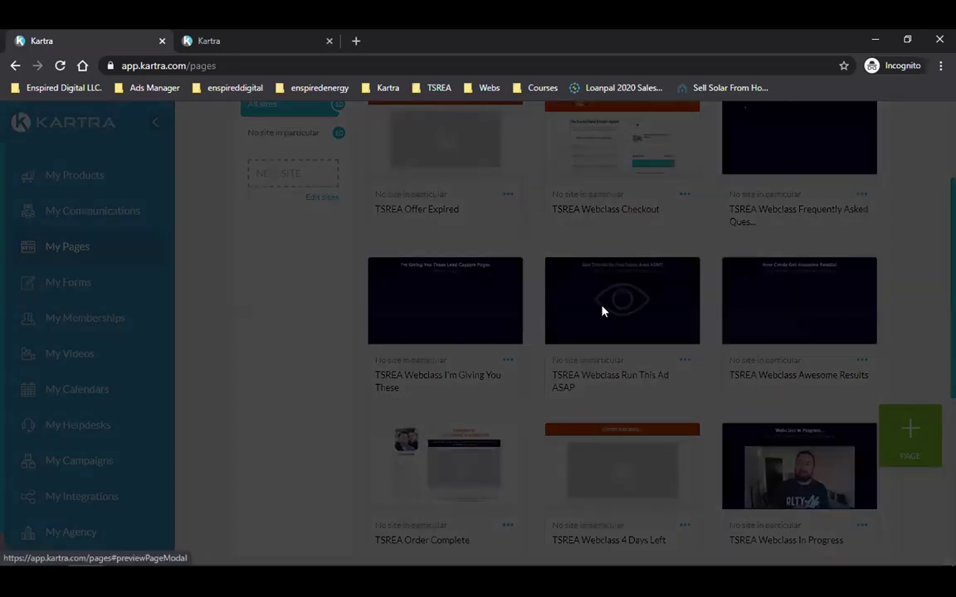
{"action": "key", "text": "ctrl+Tab"}
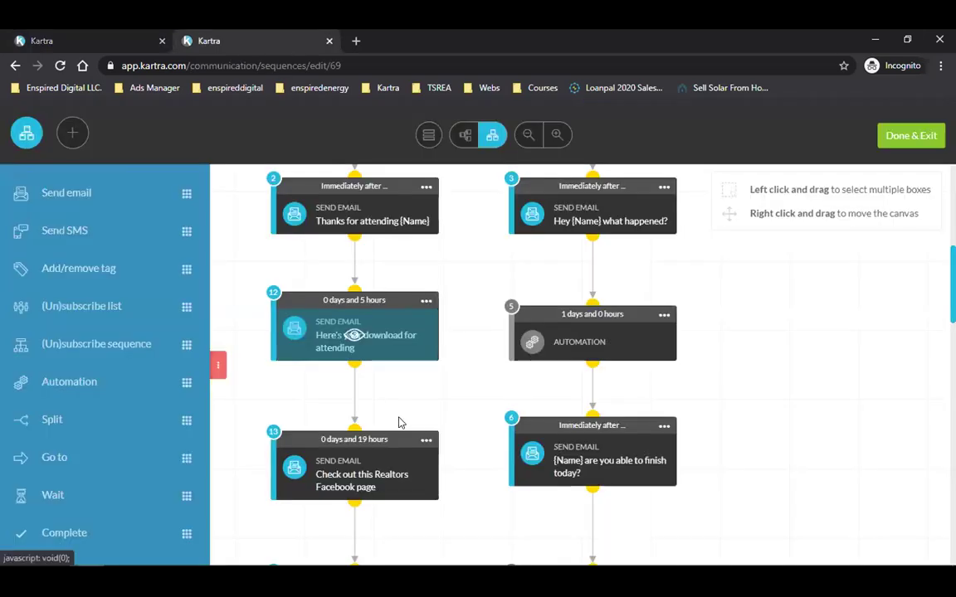
{"action": "scroll", "coordinate": [380, 312], "scroll_direction": "up", "scroll_amount": 2}
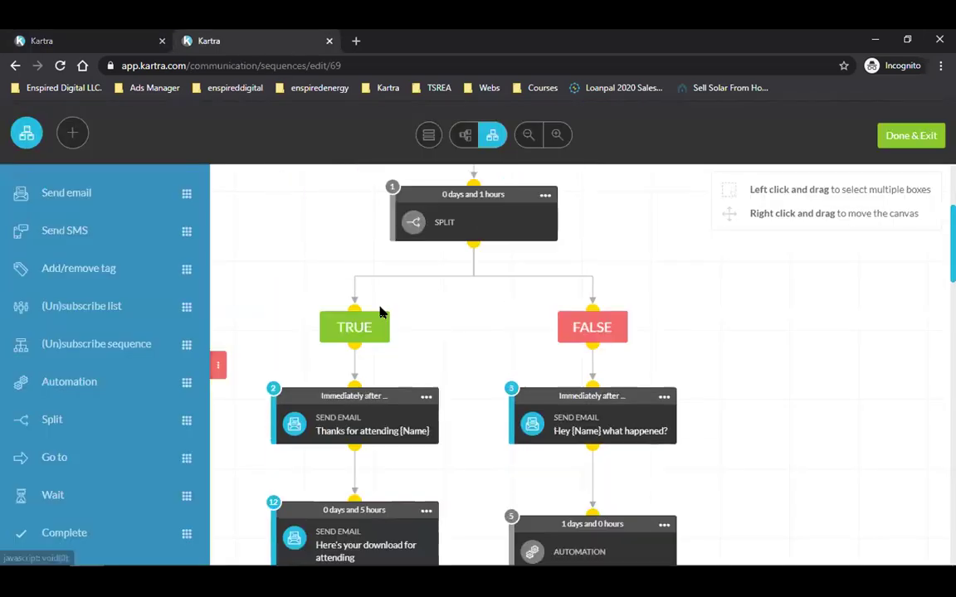
{"action": "scroll", "coordinate": [380, 314], "scroll_direction": "down", "scroll_amount": 1}
{"action": "scroll", "coordinate": [407, 405], "scroll_direction": "down", "scroll_amount": 2}
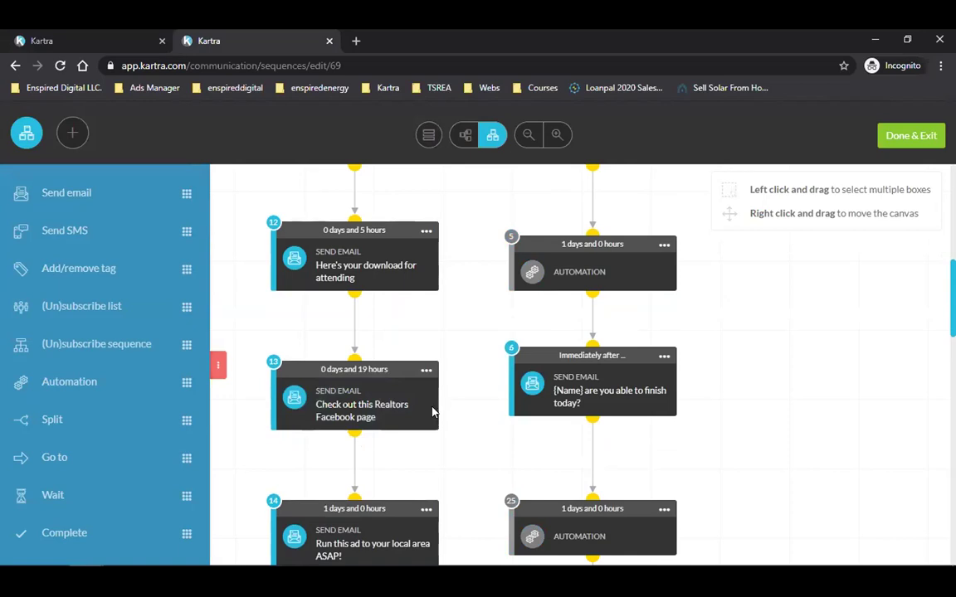
{"action": "left_click", "coordinate": [86, 33]}
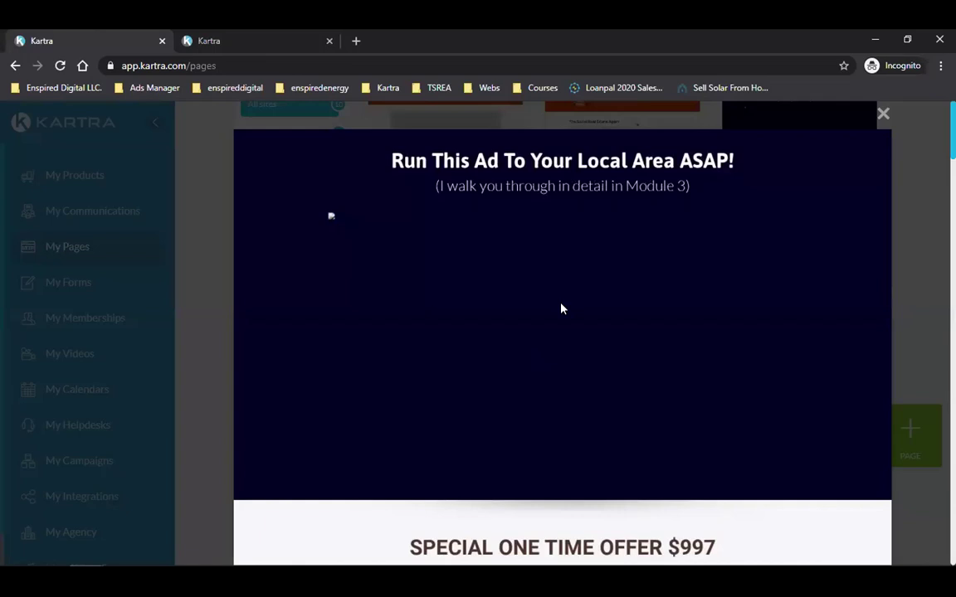
Scroll through the Run This Ad To Your Local Area ASAP preview, then close it
{"action": "scroll", "coordinate": [561, 308], "scroll_direction": "down", "scroll_amount": 3}
{"action": "scroll", "coordinate": [614, 362], "scroll_direction": "down", "scroll_amount": 1}
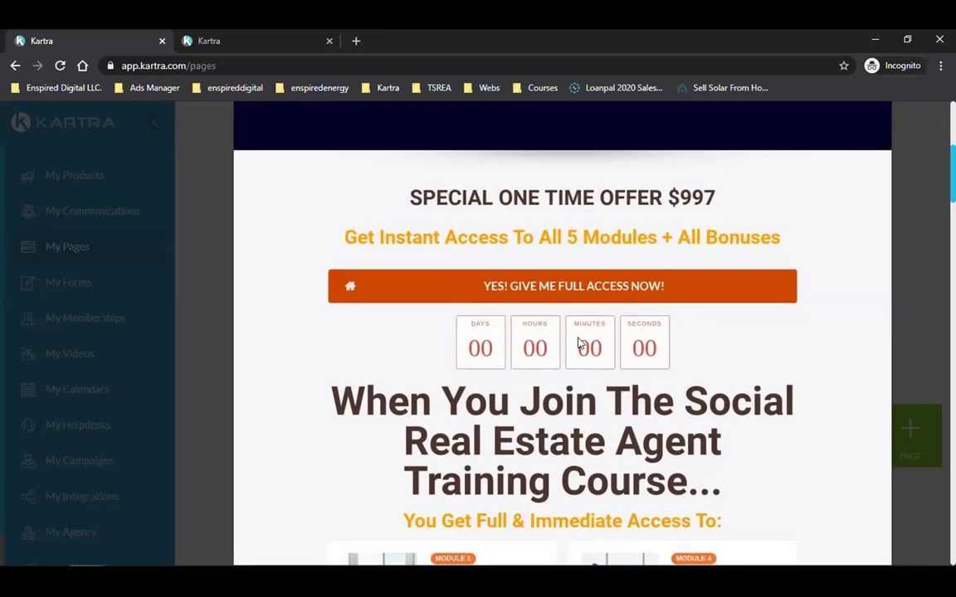
{"action": "scroll", "coordinate": [579, 344], "scroll_direction": "up", "scroll_amount": 4}
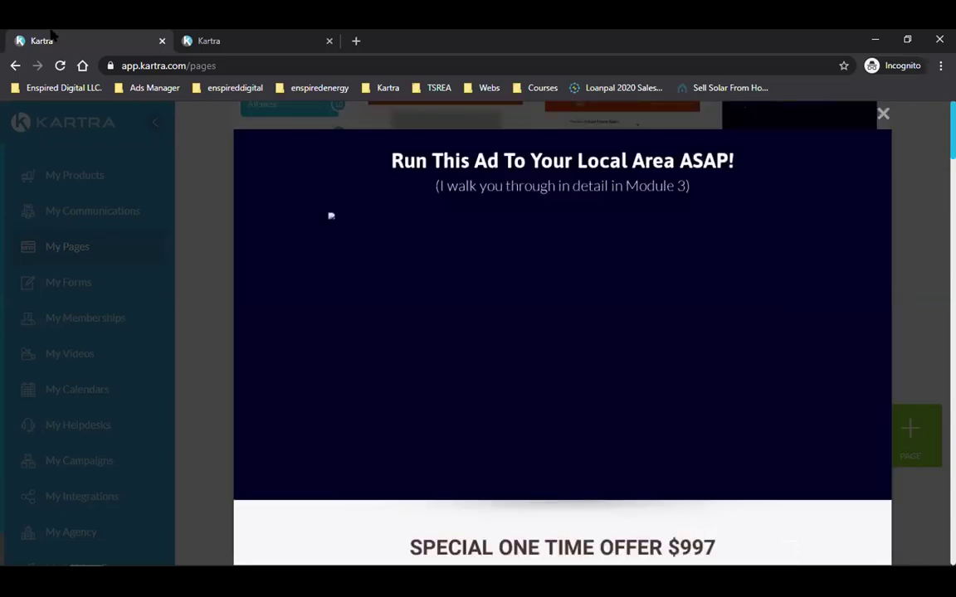
{"action": "left_click", "coordinate": [201, 41]}
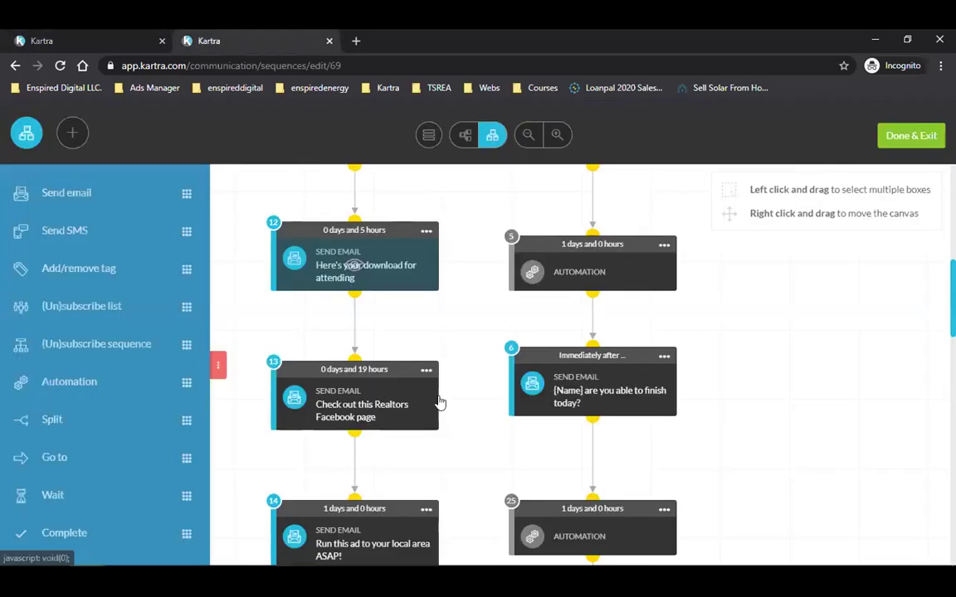
{"action": "key", "text": "ctrl+shift+Tab"}
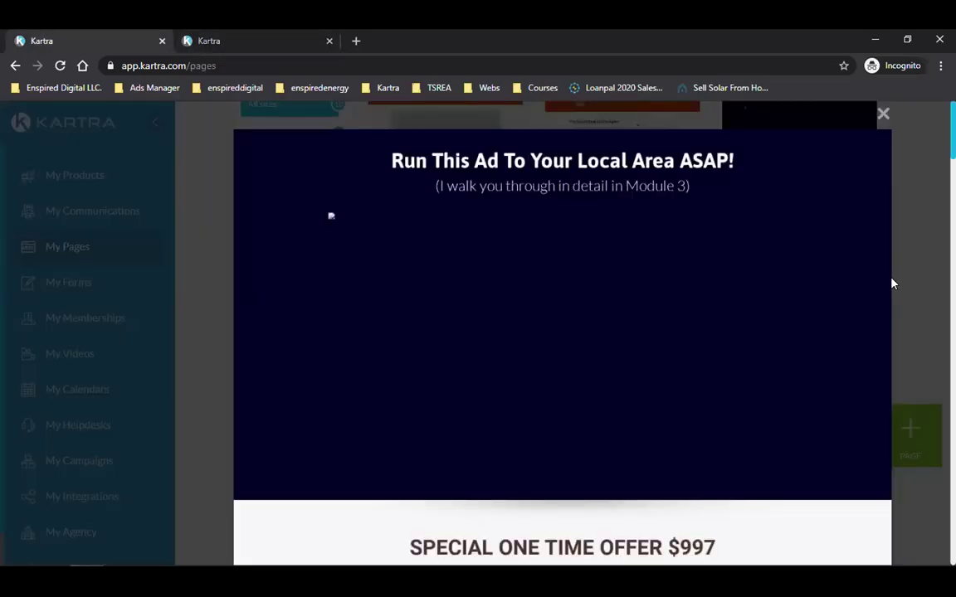
{"action": "left_click", "coordinate": [892, 284]}
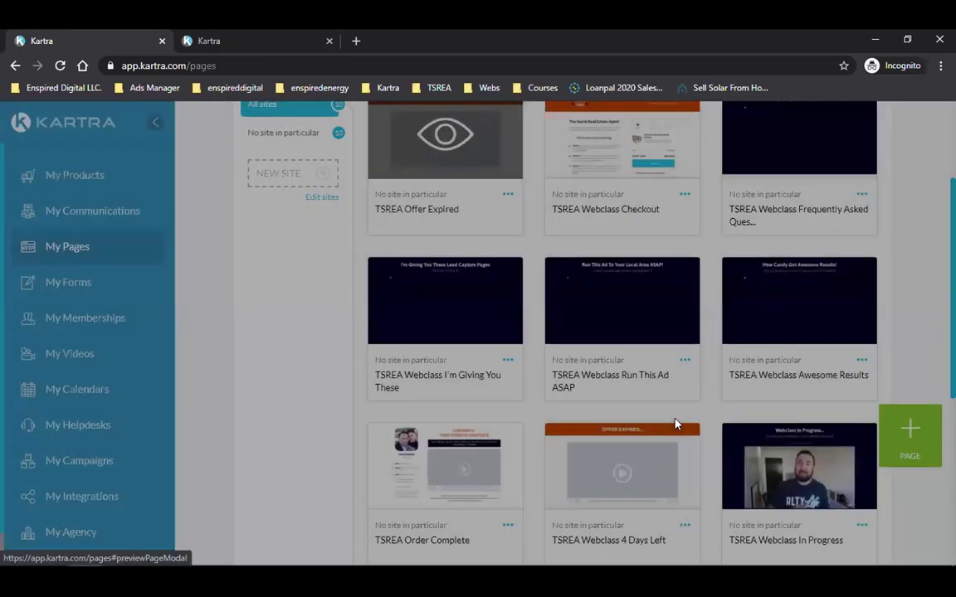
Preview the TSREA Webclass 4 Days Left (Offer Expired) page, then return to the sequence
{"action": "left_click", "coordinate": [675, 423]}
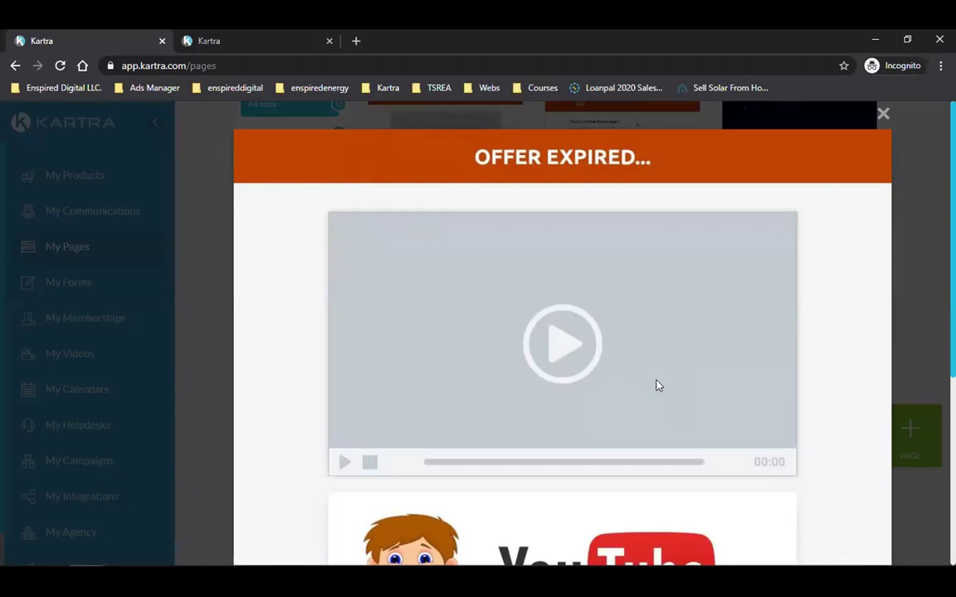
{"action": "scroll", "coordinate": [799, 438], "scroll_direction": "down", "scroll_amount": 3}
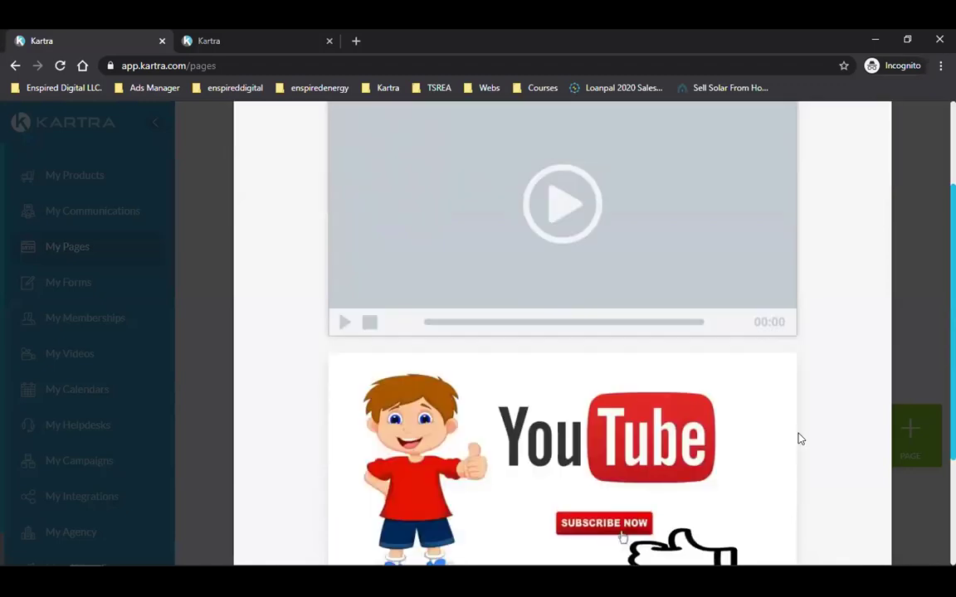
{"action": "scroll", "coordinate": [799, 438], "scroll_direction": "down", "scroll_amount": 3}
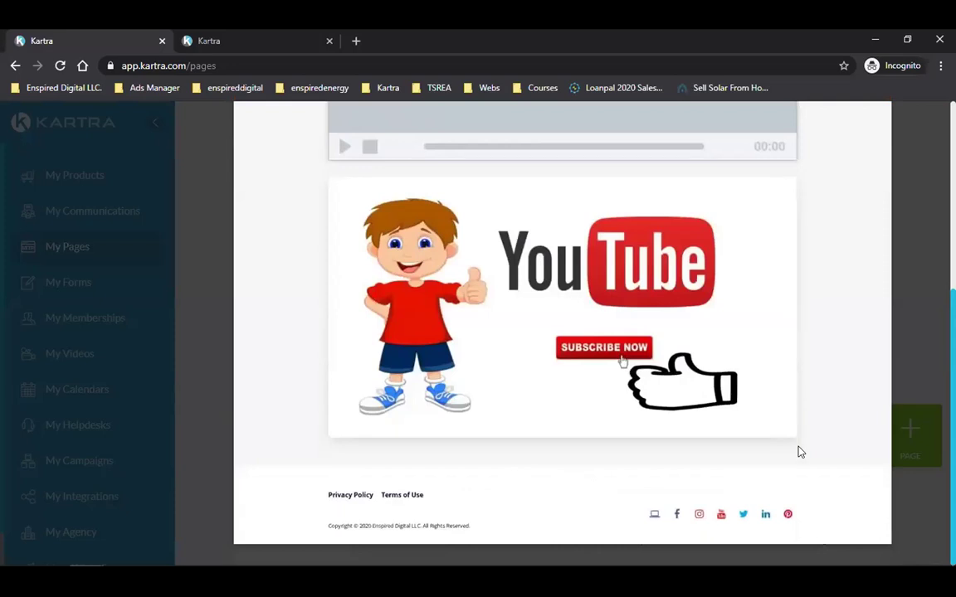
{"action": "scroll", "coordinate": [799, 438], "scroll_direction": "up", "scroll_amount": 3}
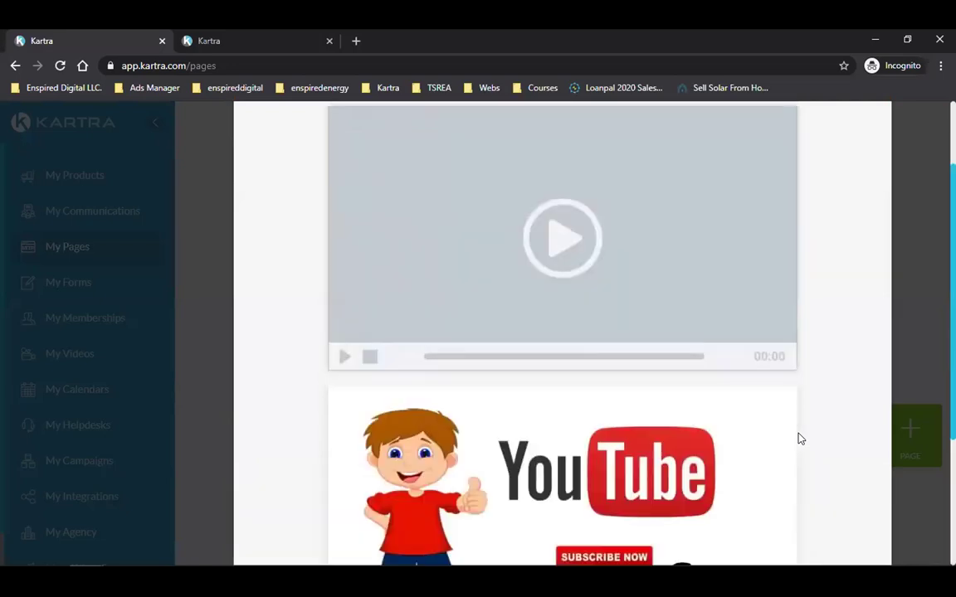
{"action": "scroll", "coordinate": [799, 438], "scroll_direction": "up", "scroll_amount": 1}
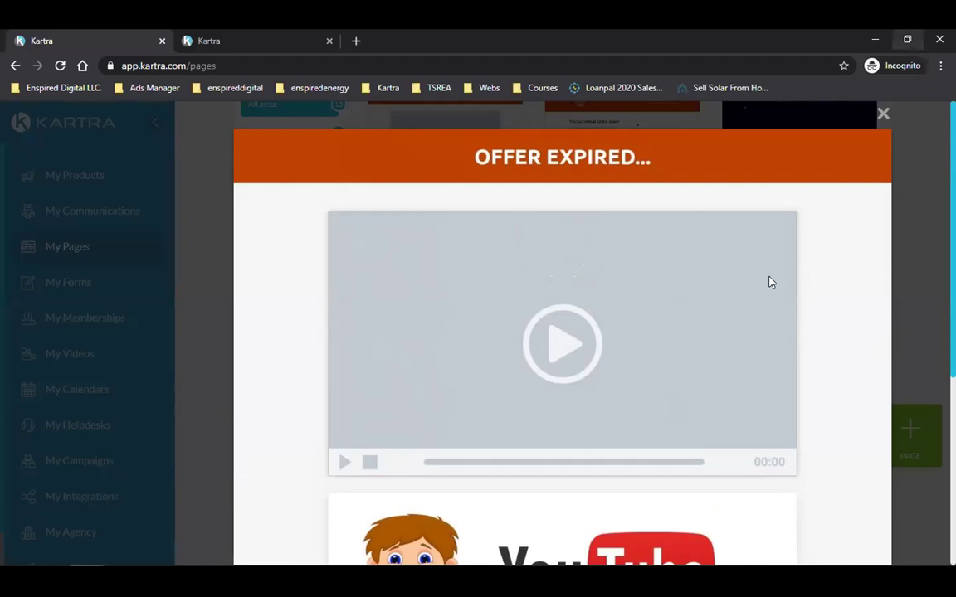
{"action": "key", "text": "Escape"}
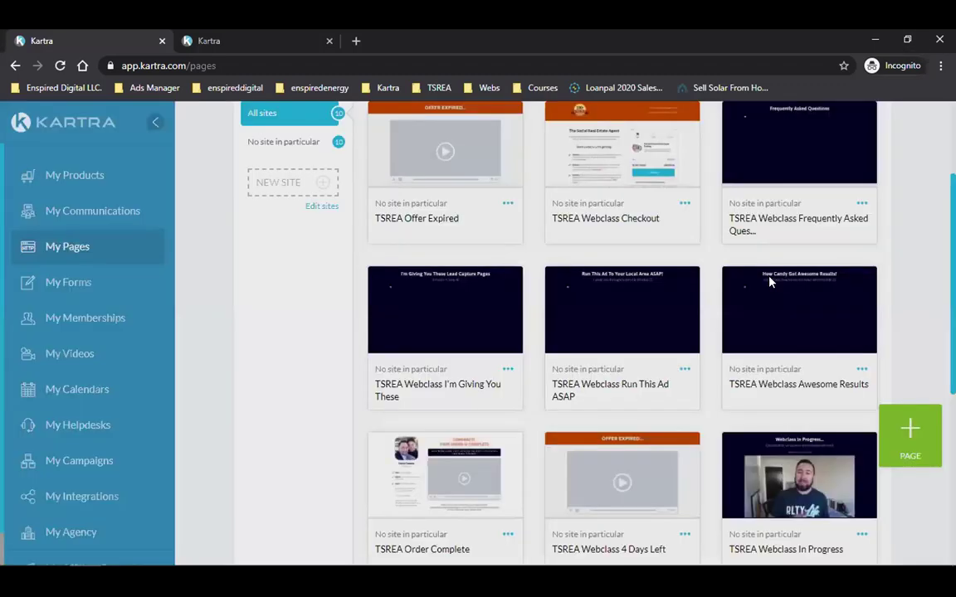
{"action": "key", "text": "ctrl+Tab"}
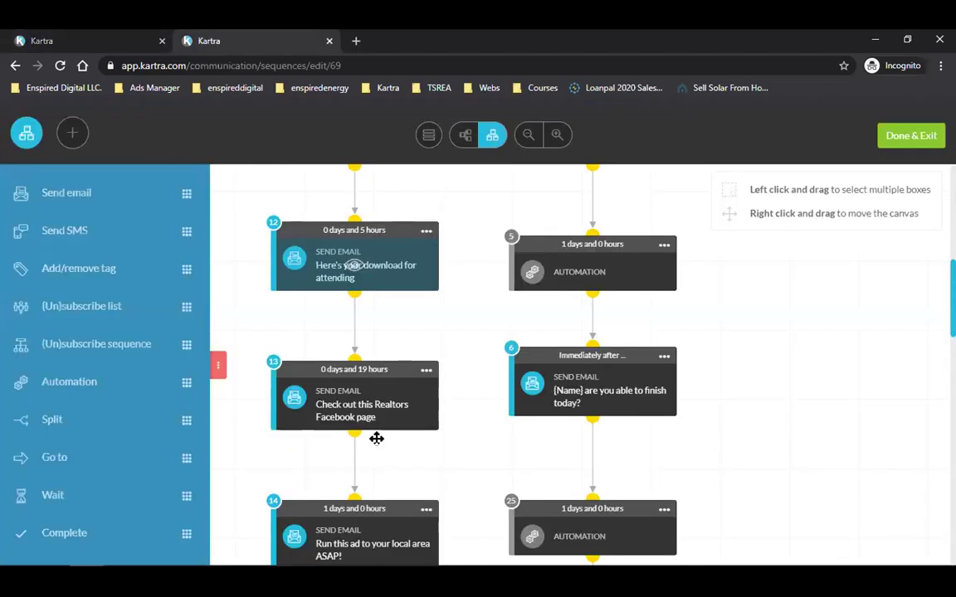
Preview the TSREA Webclass I'm Giving You These Lead Capture Pages page, then close it
{"action": "scroll", "coordinate": [377, 438], "scroll_direction": "up", "scroll_amount": 3}
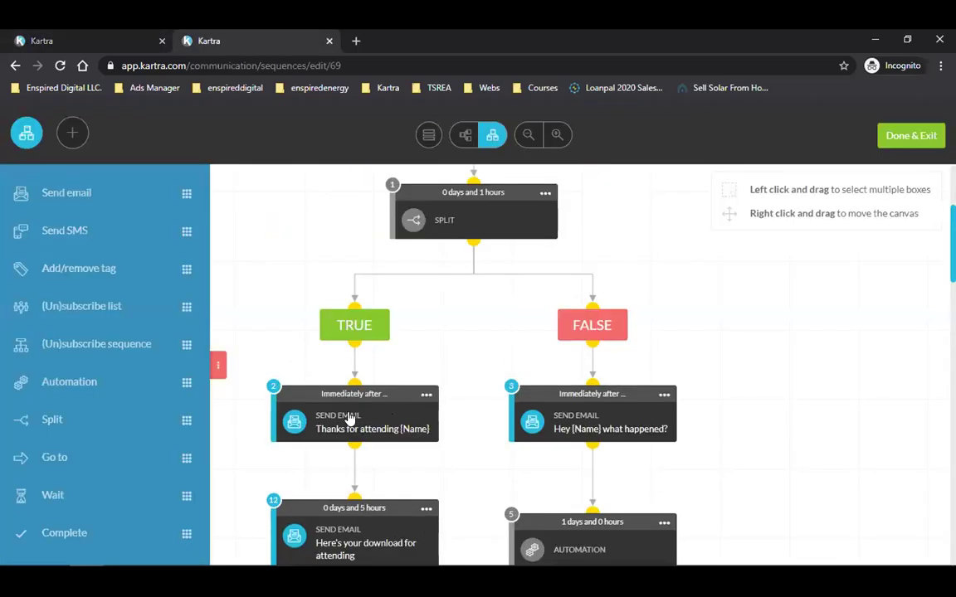
{"action": "scroll", "coordinate": [348, 411], "scroll_direction": "down", "scroll_amount": 2}
{"action": "scroll", "coordinate": [385, 407], "scroll_direction": "down", "scroll_amount": 2}
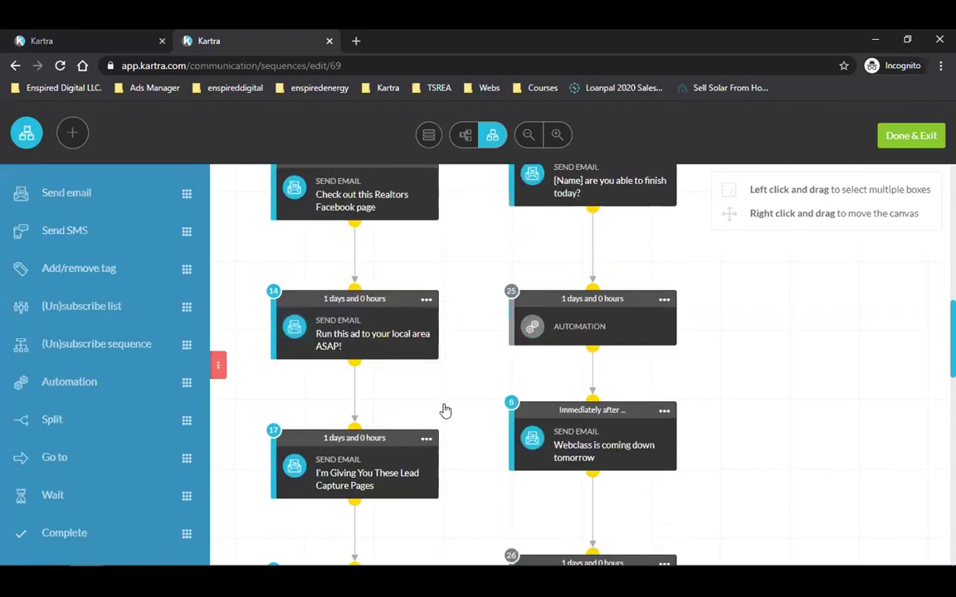
{"action": "key", "text": "ctrl+1"}
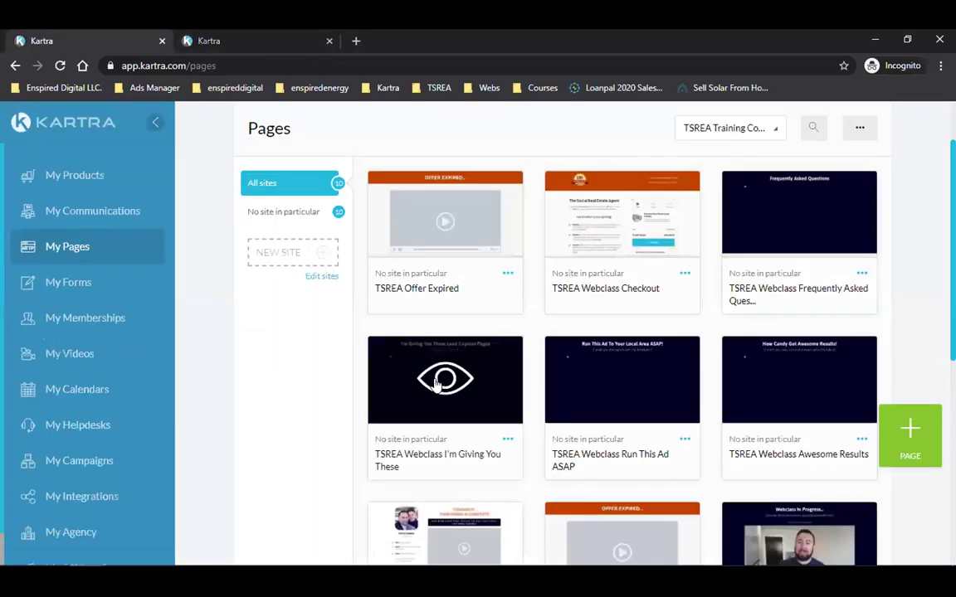
{"action": "left_click", "coordinate": [431, 407]}
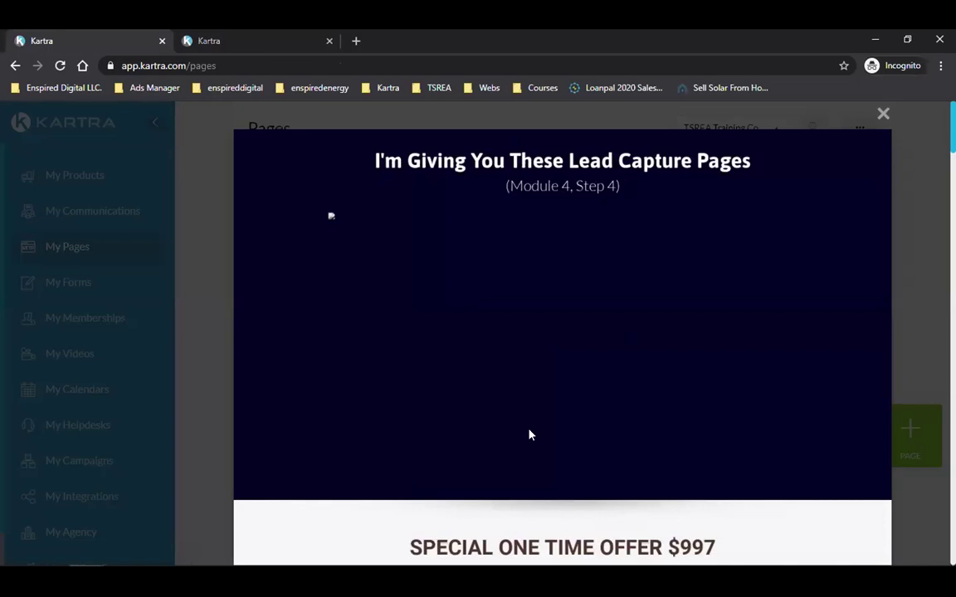
{"action": "scroll", "coordinate": [648, 444], "scroll_direction": "down", "scroll_amount": 3}
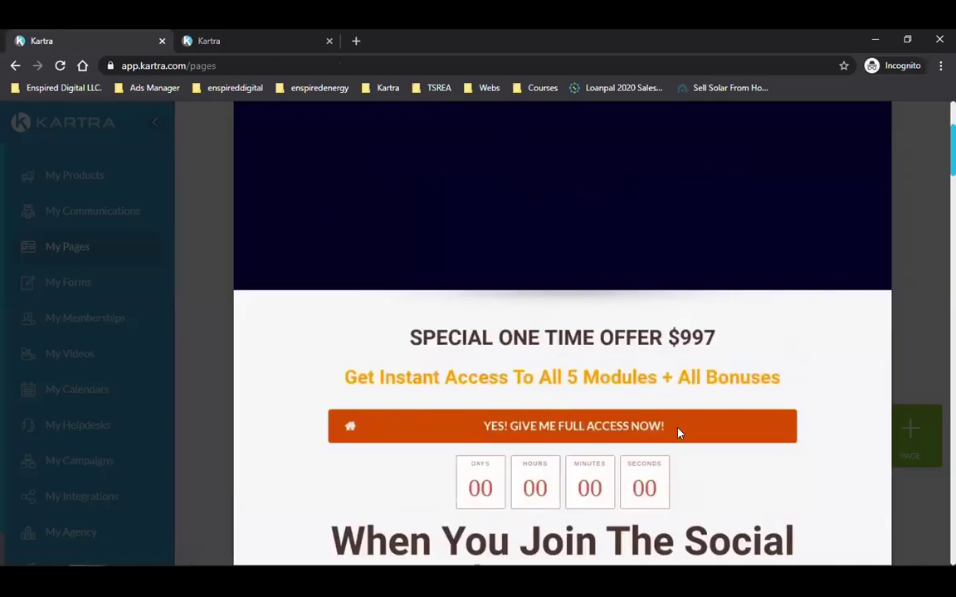
{"action": "scroll", "coordinate": [591, 289], "scroll_direction": "up", "scroll_amount": 3}
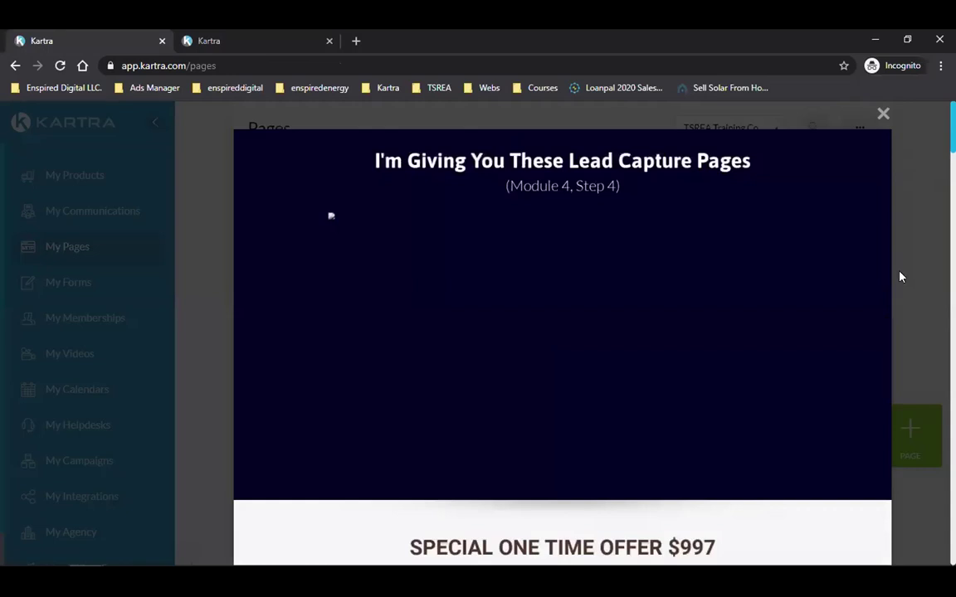
{"action": "left_click", "coordinate": [894, 328]}
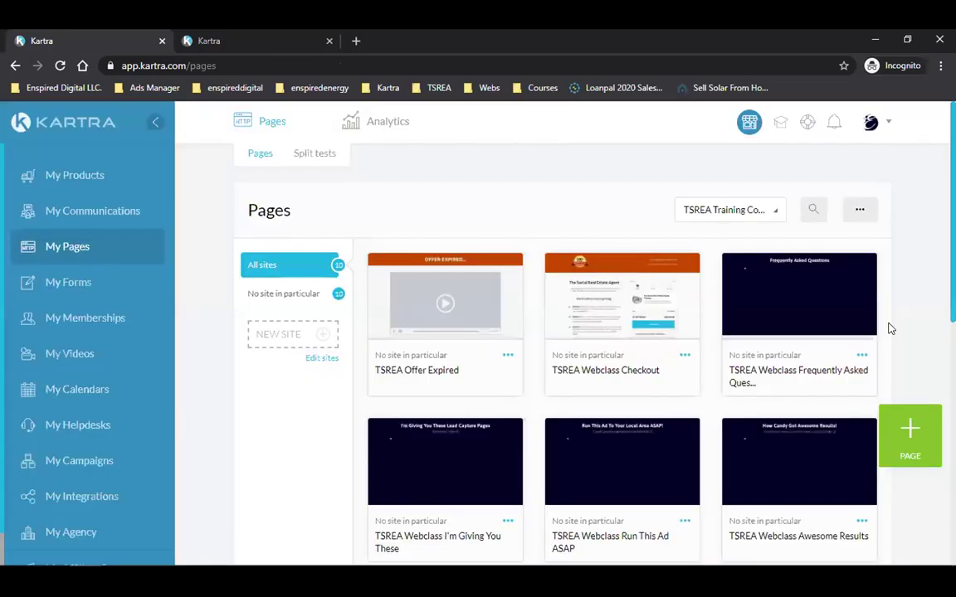
{"action": "mouse_move", "coordinate": [798, 296]}
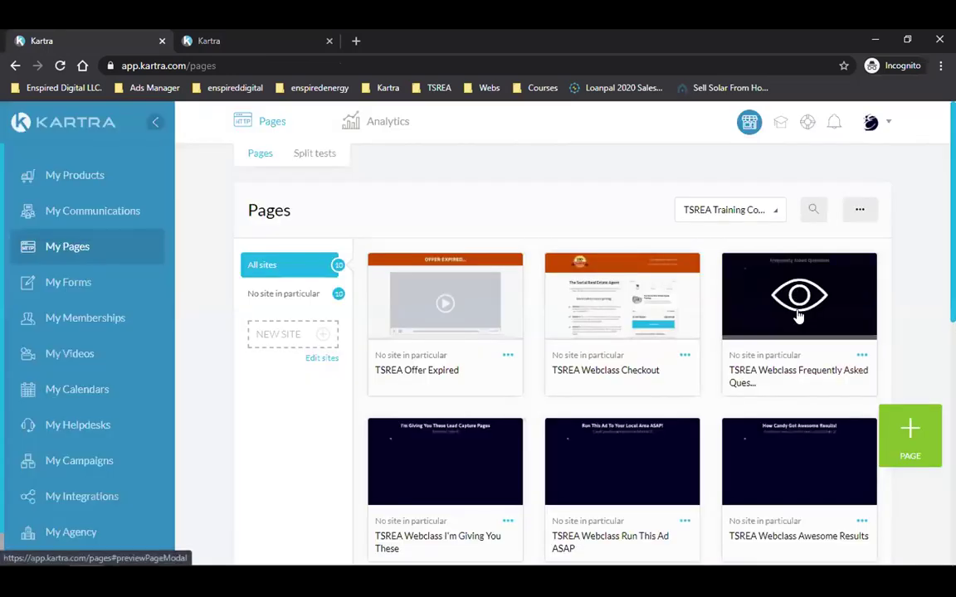
Scroll through the webclass email sequence, then switch to the TSREA pages list tab
{"action": "key", "text": "ctrl+Tab"}
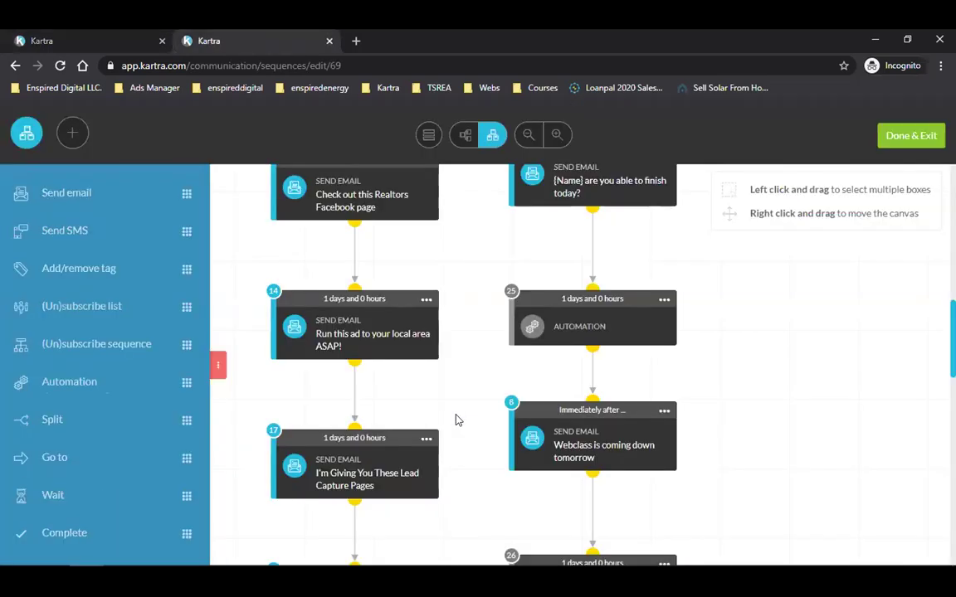
{"action": "scroll", "coordinate": [454, 419], "scroll_direction": "down", "scroll_amount": 1}
{"action": "scroll", "coordinate": [455, 418], "scroll_direction": "down", "scroll_amount": 2}
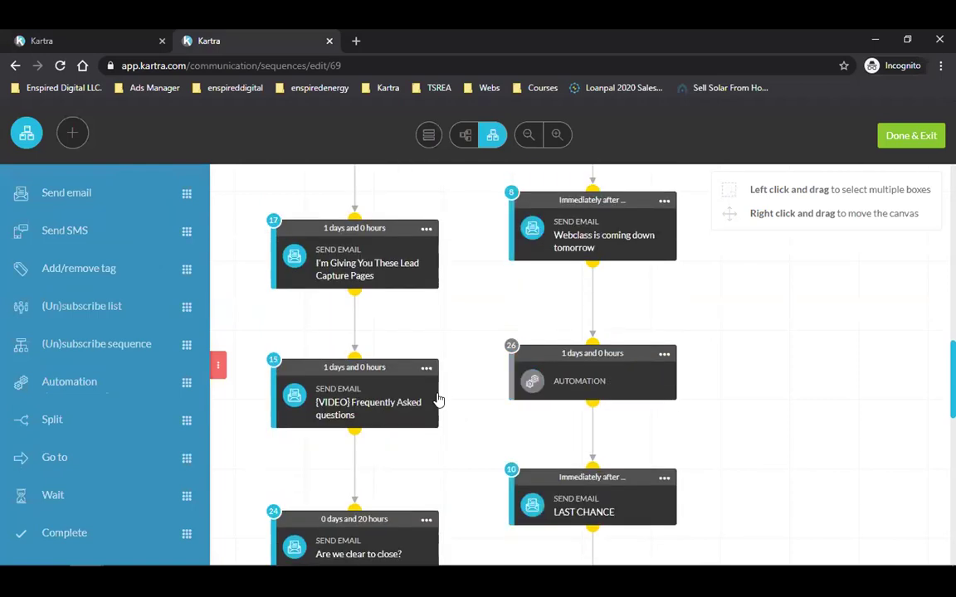
{"action": "scroll", "coordinate": [367, 324], "scroll_direction": "down", "scroll_amount": 1}
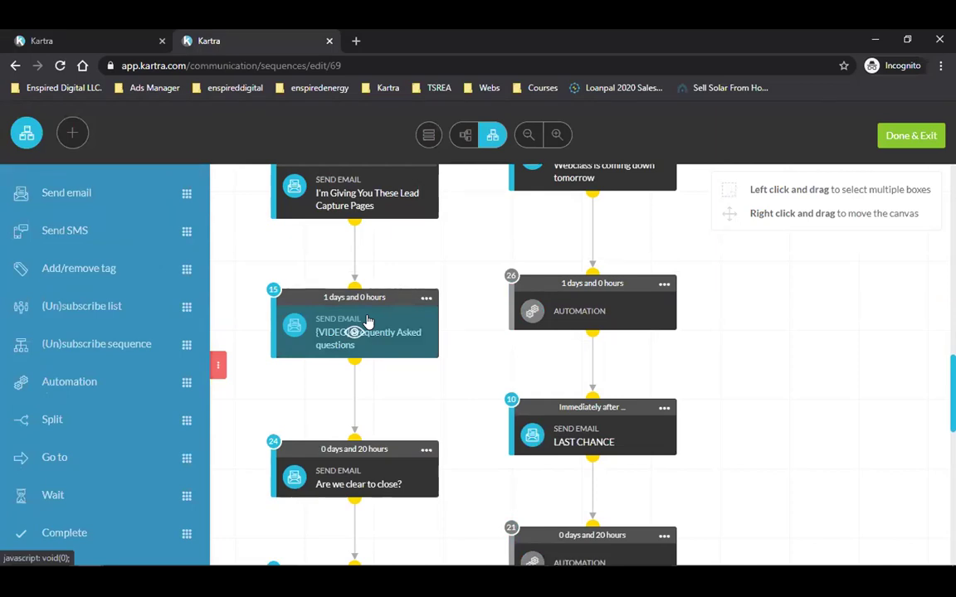
{"action": "scroll", "coordinate": [370, 332], "scroll_direction": "down", "scroll_amount": 2}
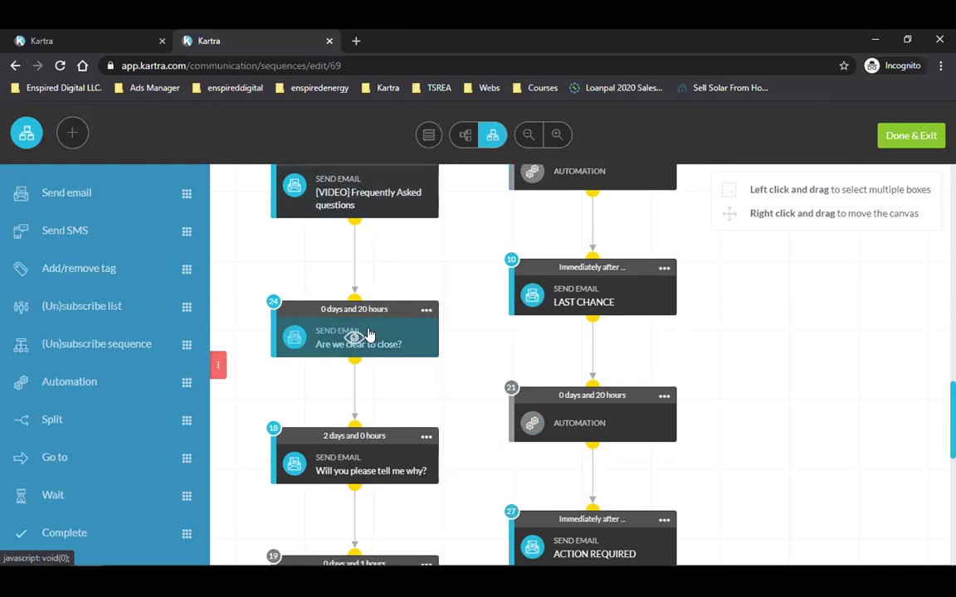
{"action": "scroll", "coordinate": [370, 396], "scroll_direction": "down", "scroll_amount": 1}
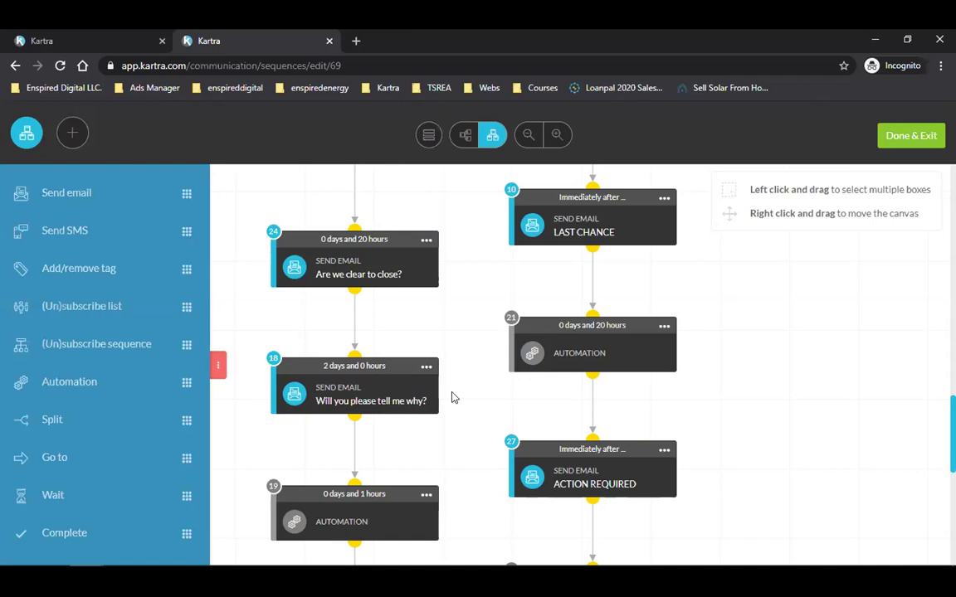
{"action": "scroll", "coordinate": [627, 271], "scroll_direction": "up", "scroll_amount": 3}
{"action": "scroll", "coordinate": [627, 274], "scroll_direction": "up", "scroll_amount": 2}
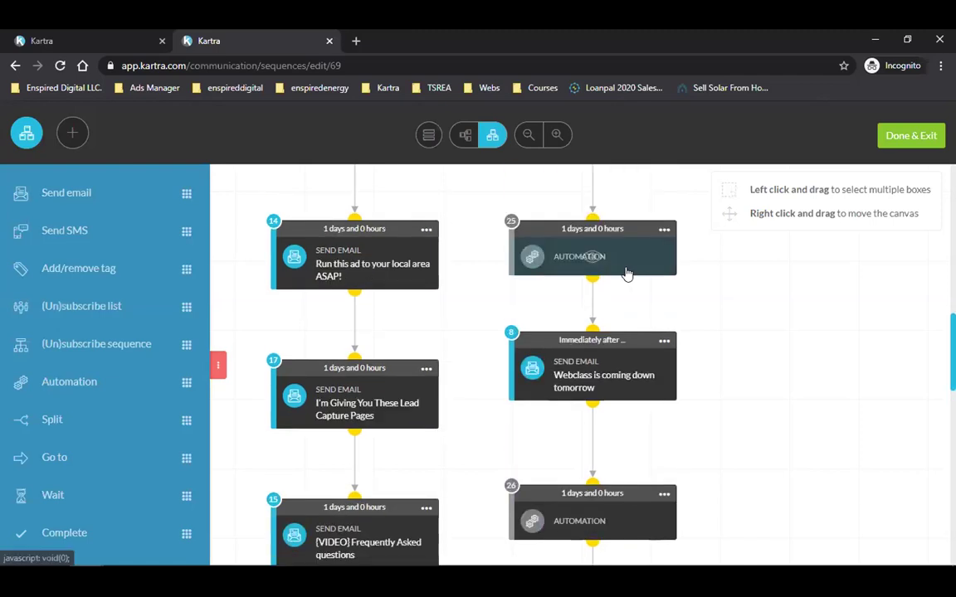
{"action": "scroll", "coordinate": [655, 307], "scroll_direction": "up", "scroll_amount": 2}
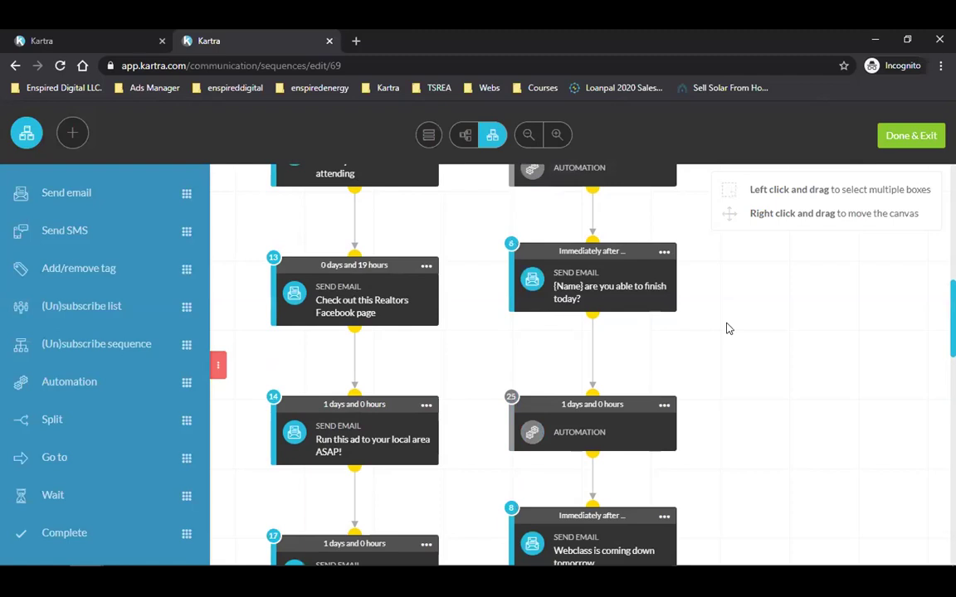
{"action": "scroll", "coordinate": [727, 328], "scroll_direction": "up", "scroll_amount": 2}
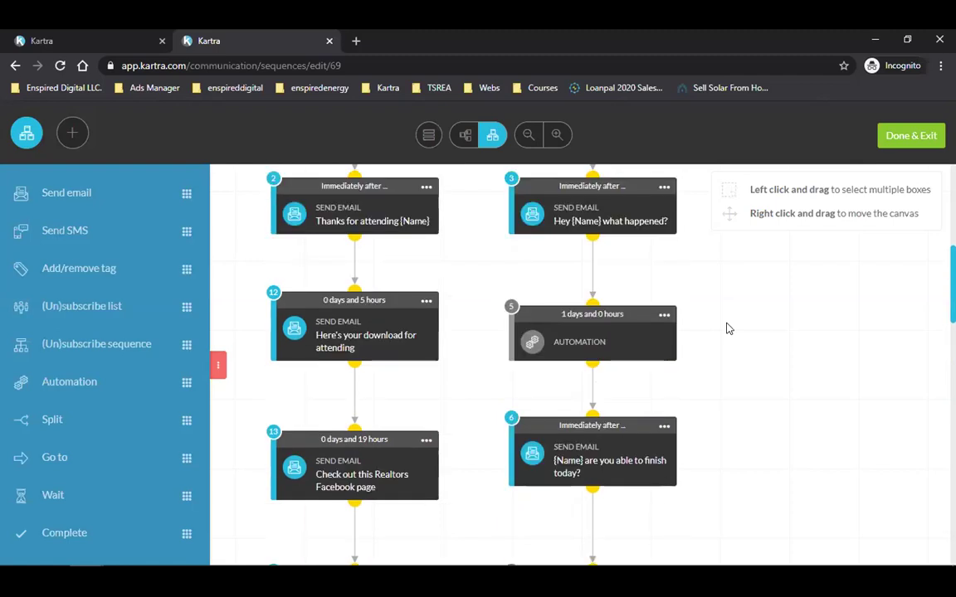
{"action": "scroll", "coordinate": [605, 241], "scroll_direction": "up", "scroll_amount": 2}
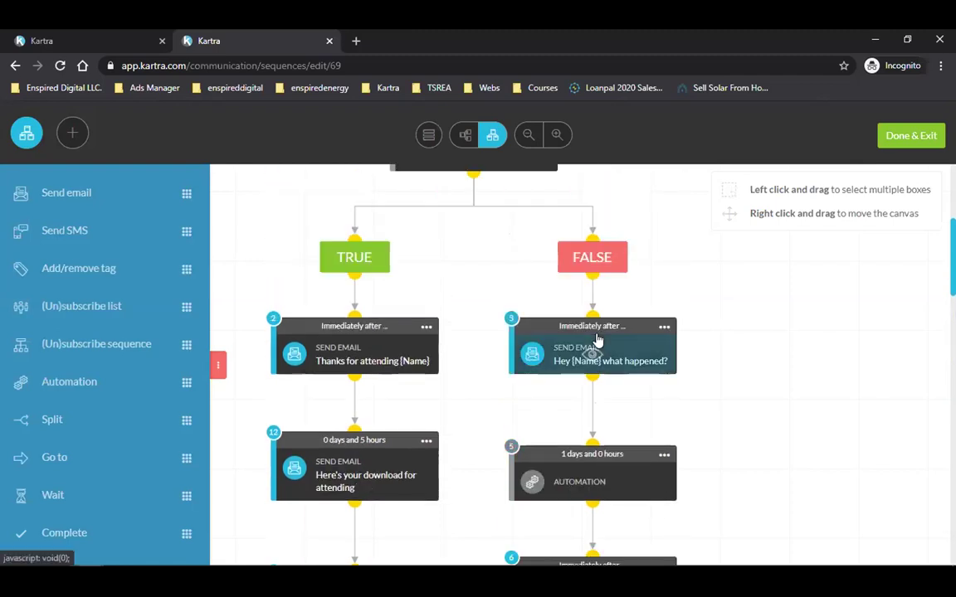
{"action": "scroll", "coordinate": [769, 300], "scroll_direction": "down", "scroll_amount": 1}
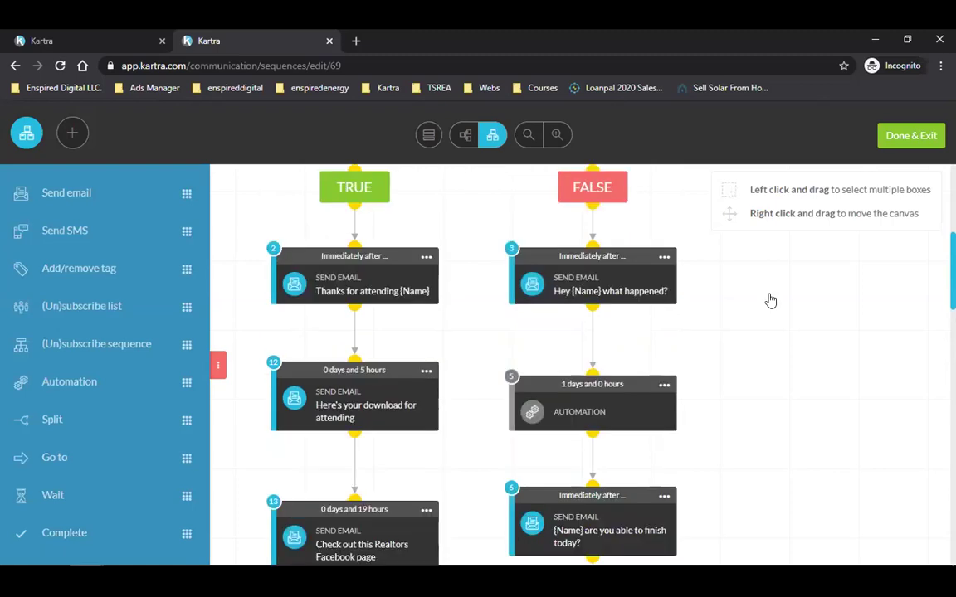
{"action": "scroll", "coordinate": [710, 405], "scroll_direction": "down", "scroll_amount": 1}
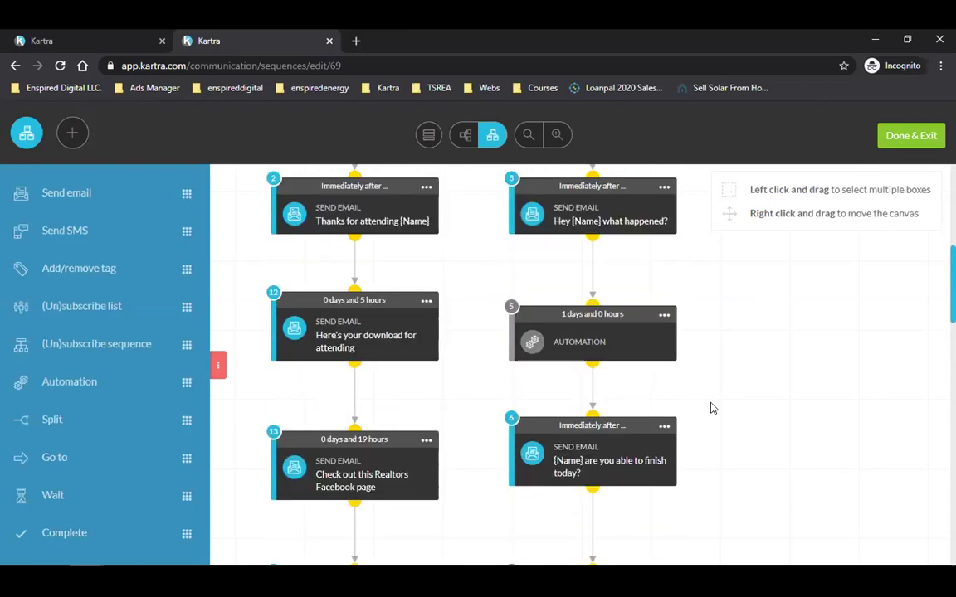
{"action": "scroll", "coordinate": [818, 436], "scroll_direction": "down", "scroll_amount": 1}
{"action": "scroll", "coordinate": [819, 436], "scroll_direction": "down", "scroll_amount": 3}
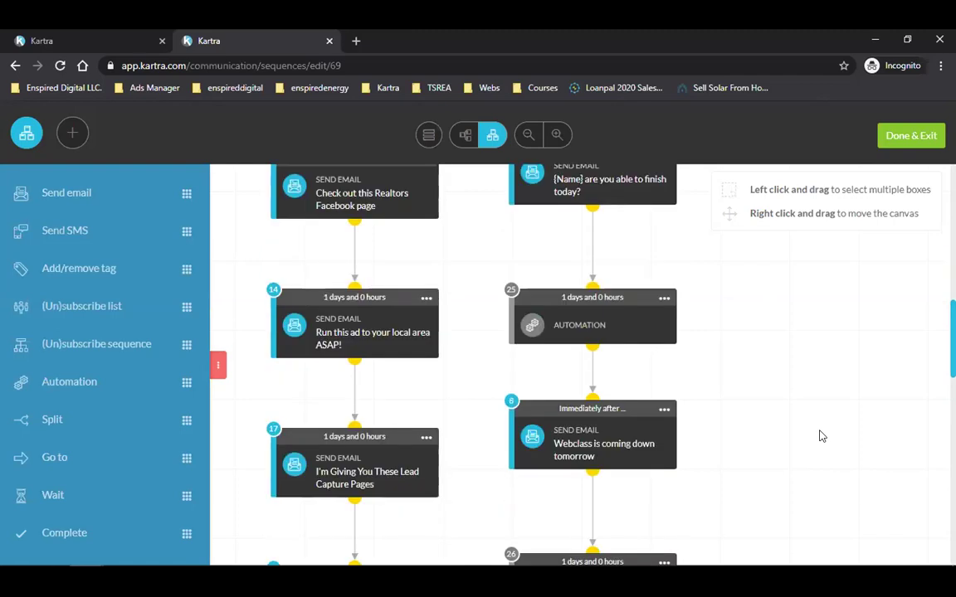
{"action": "scroll", "coordinate": [786, 391], "scroll_direction": "down", "scroll_amount": 1}
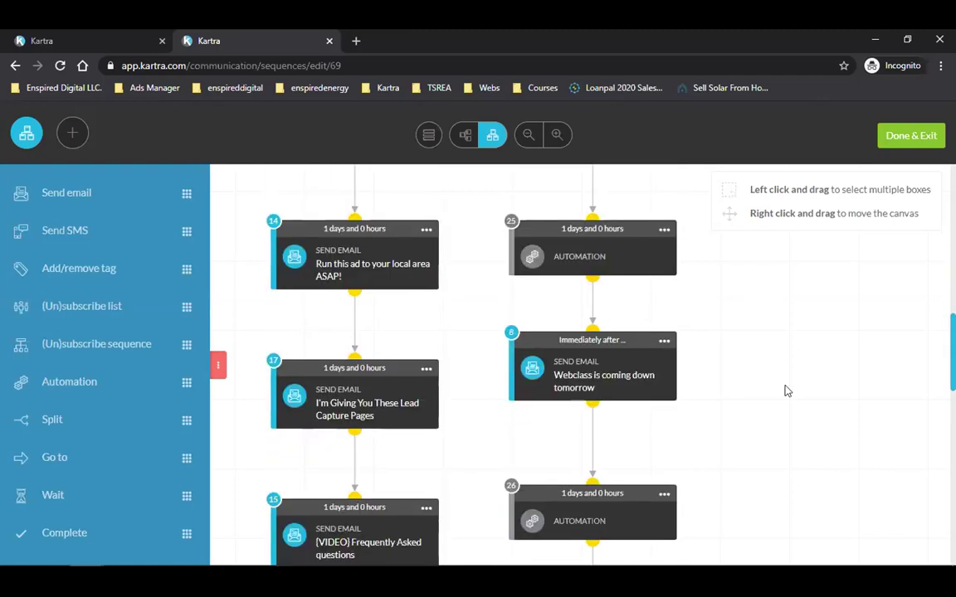
{"action": "scroll", "coordinate": [787, 391], "scroll_direction": "down", "scroll_amount": 4}
{"action": "scroll", "coordinate": [791, 399], "scroll_direction": "down", "scroll_amount": 1}
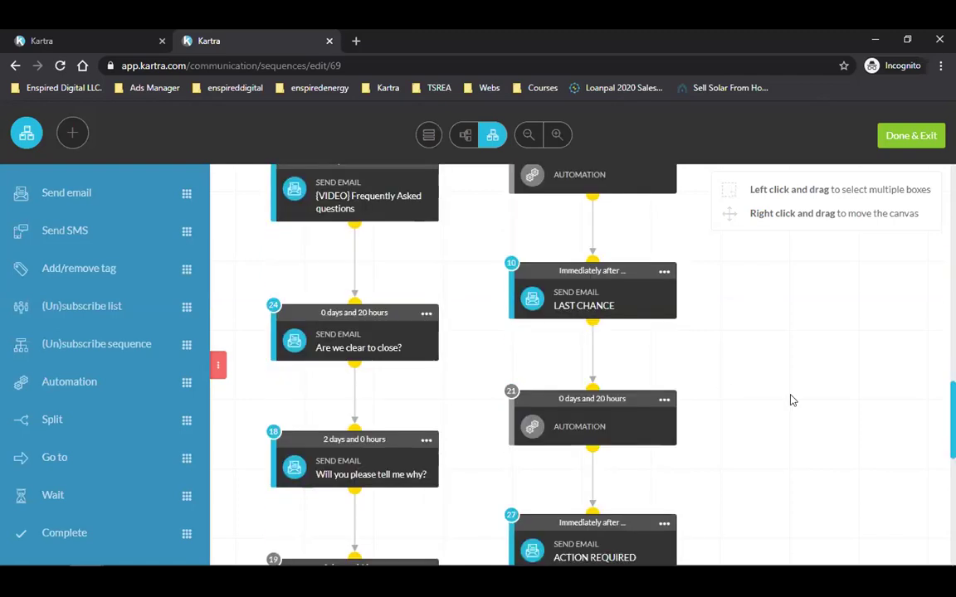
{"action": "scroll", "coordinate": [791, 400], "scroll_direction": "down", "scroll_amount": 1}
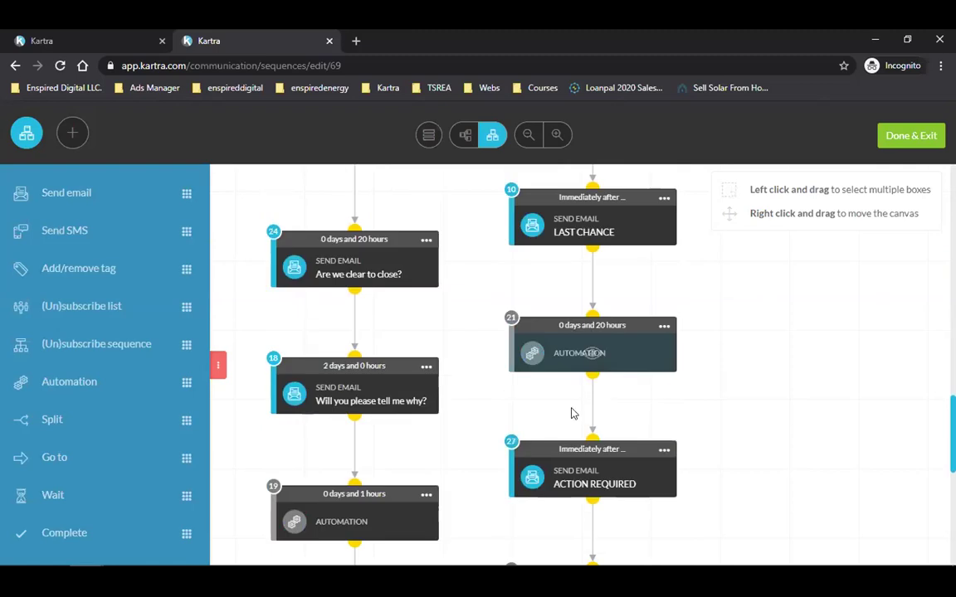
{"action": "left_click", "coordinate": [83, 38]}
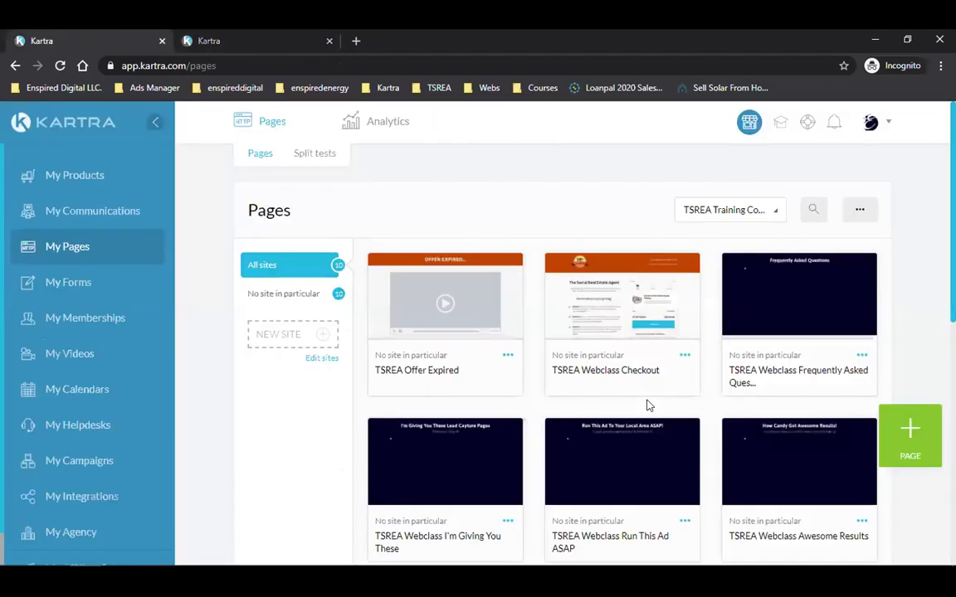
Preview the TSREA Webclass In Progress page, compare it with the sequence emails, then close it
{"action": "scroll", "coordinate": [649, 406], "scroll_direction": "down", "scroll_amount": 4}
{"action": "scroll", "coordinate": [586, 364], "scroll_direction": "down", "scroll_amount": 1}
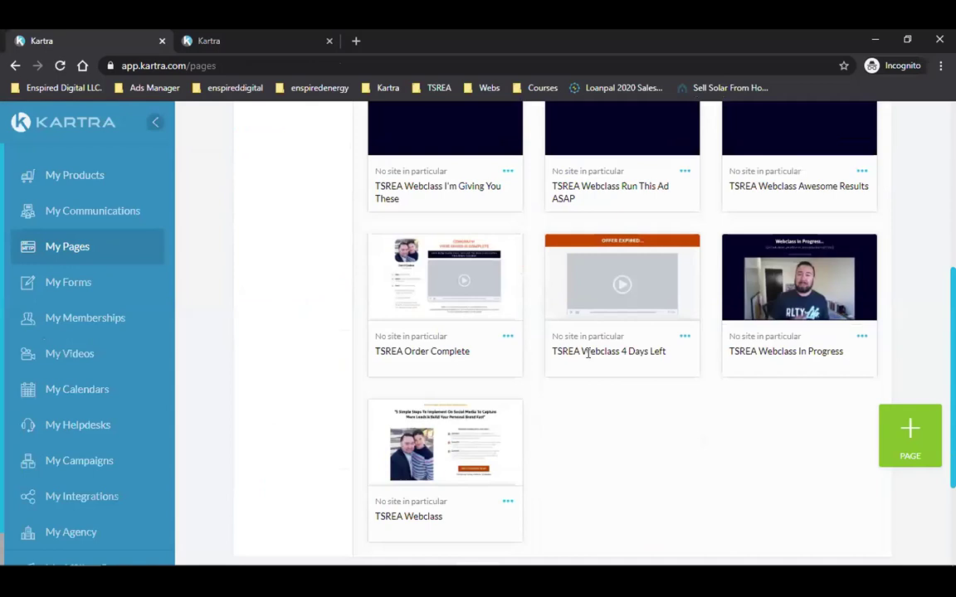
{"action": "triple_click", "coordinate": [617, 363]}
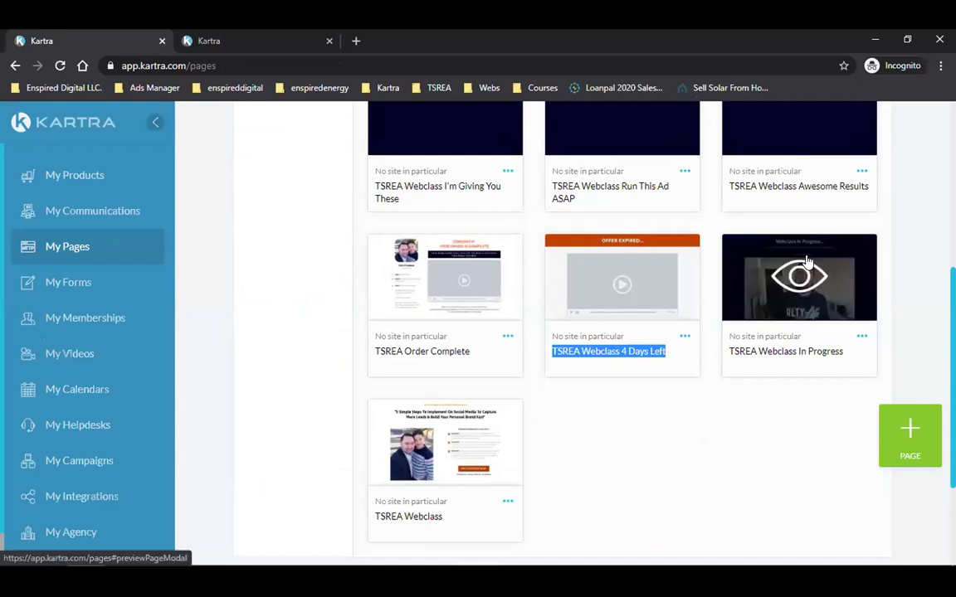
{"action": "left_click", "coordinate": [637, 327]}
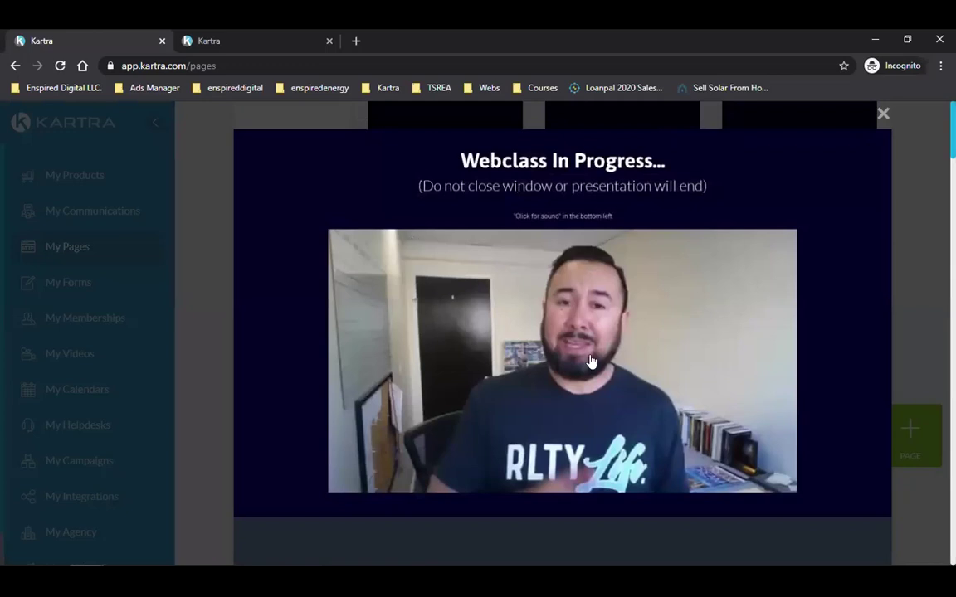
{"action": "key", "text": "ctrl+Tab"}
{"action": "scroll", "coordinate": [625, 344], "scroll_direction": "up", "scroll_amount": 3}
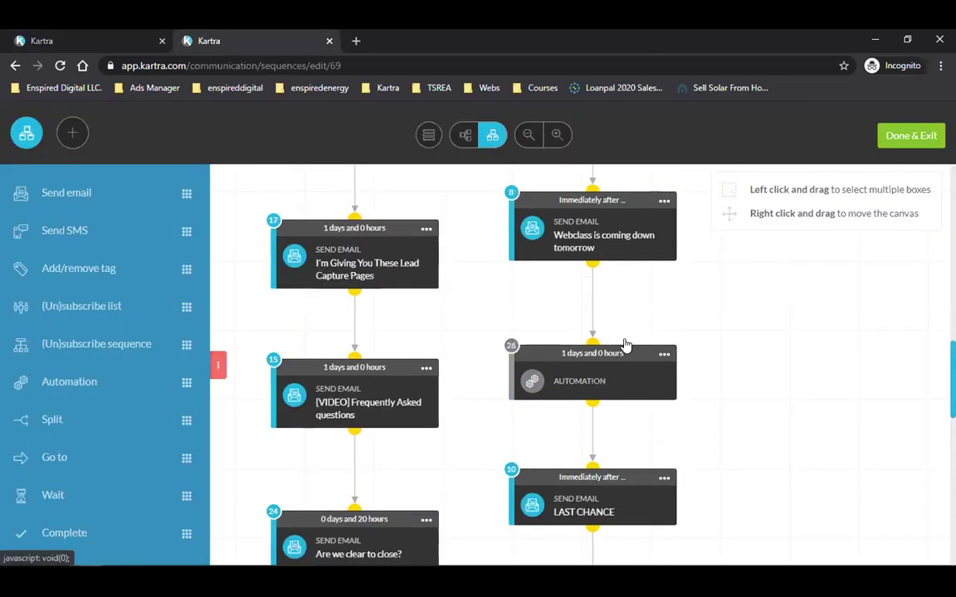
{"action": "scroll", "coordinate": [626, 345], "scroll_direction": "up", "scroll_amount": 1}
{"action": "scroll", "coordinate": [404, 295], "scroll_direction": "up", "scroll_amount": 3}
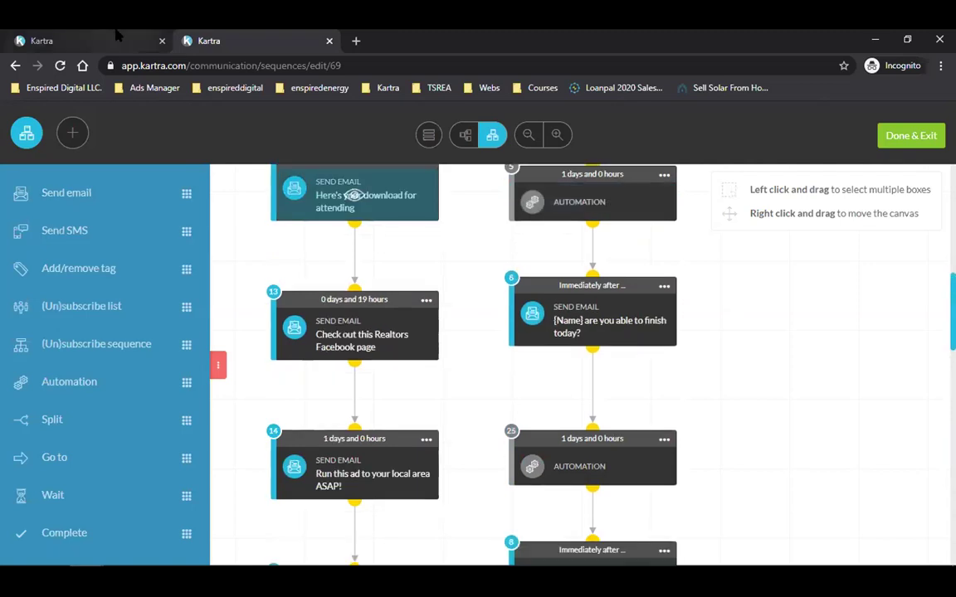
{"action": "key", "text": "ctrl+shift+Tab"}
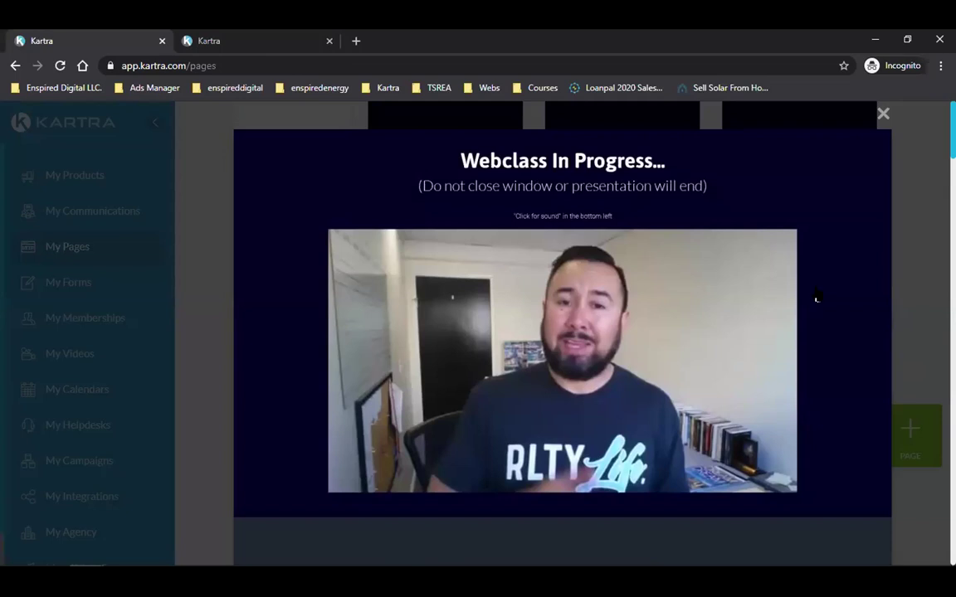
{"action": "key", "text": "Escape"}
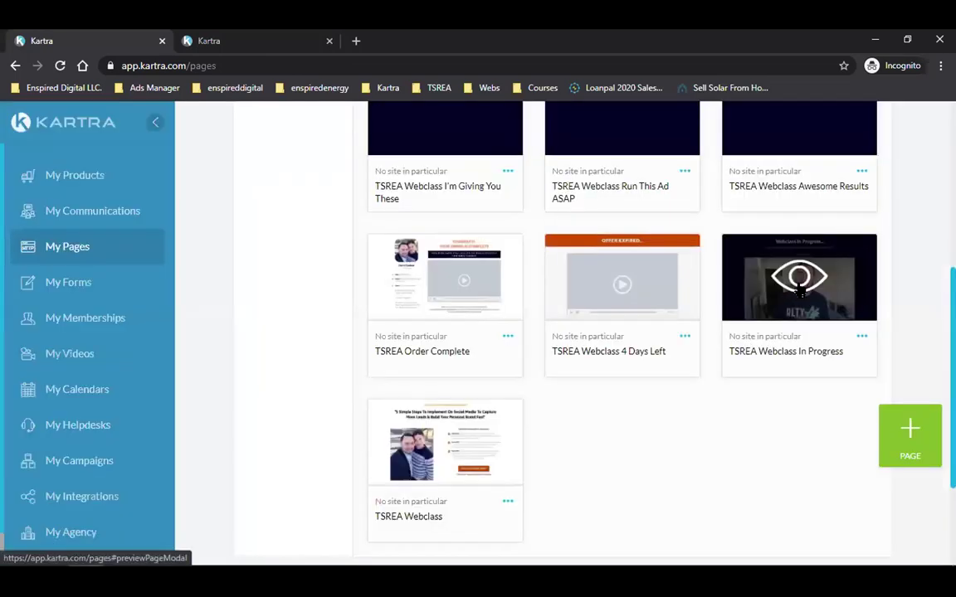
{"action": "left_click", "coordinate": [264, 38]}
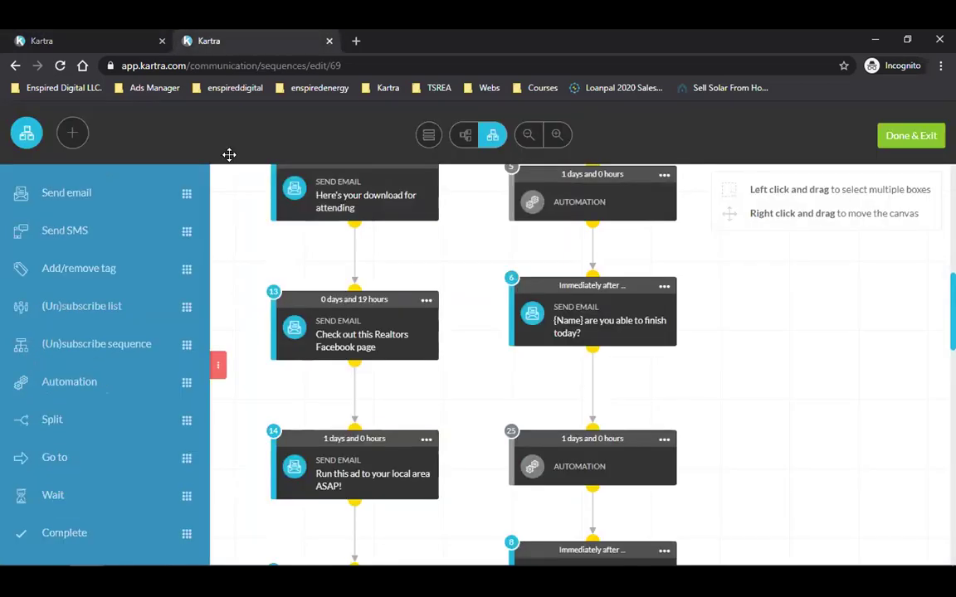
Preview the TSREA Webclass Checkout page with its USD 997 order form, then close it
{"action": "key", "text": "ctrl+shift+Tab"}
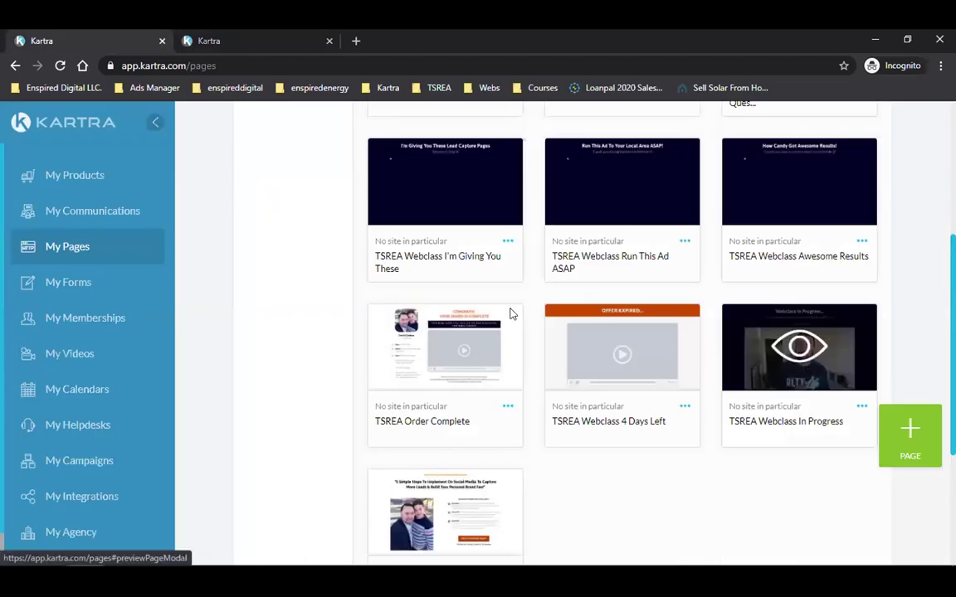
{"action": "scroll", "coordinate": [497, 307], "scroll_direction": "up", "scroll_amount": 2}
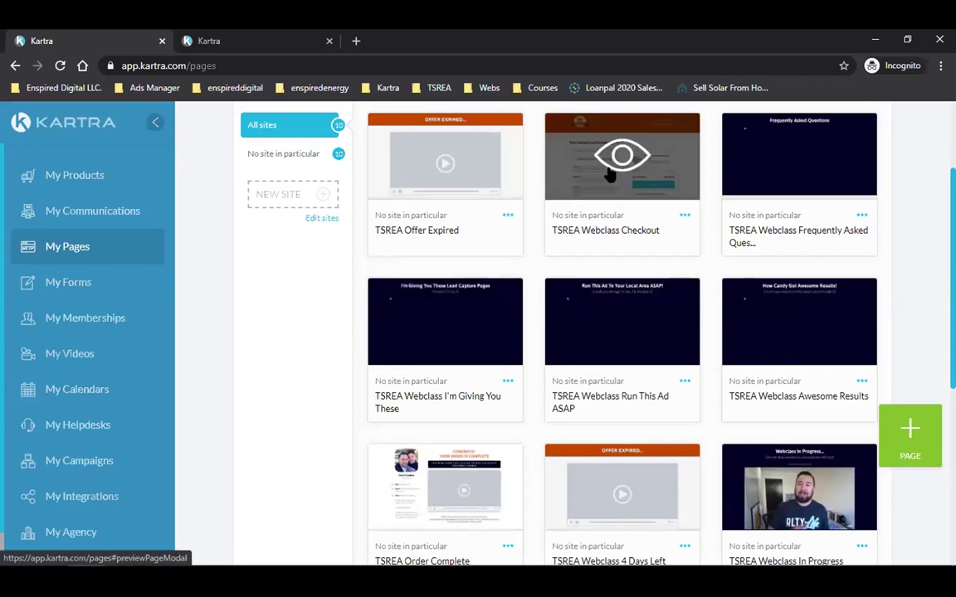
{"action": "left_click", "coordinate": [579, 354]}
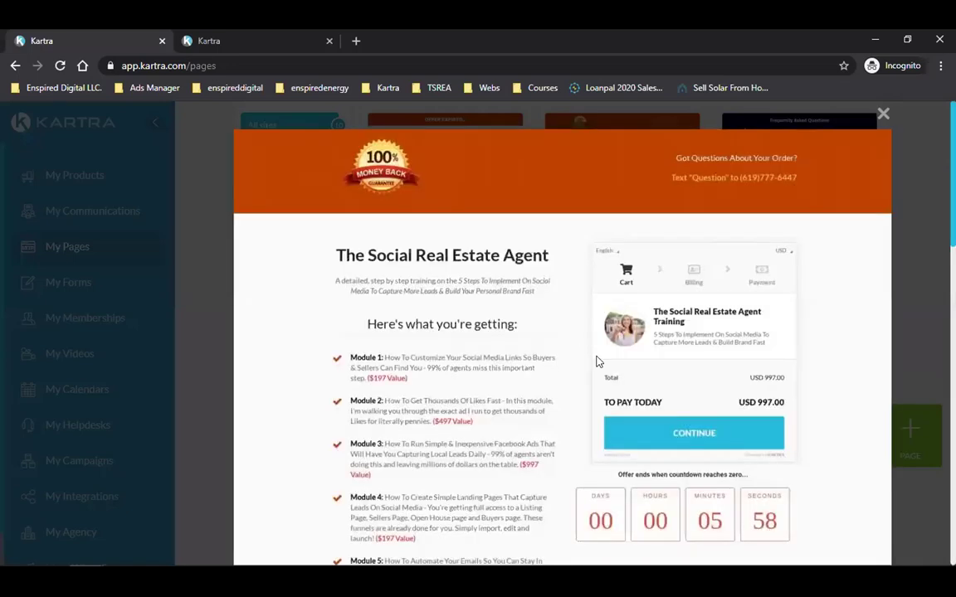
{"action": "scroll", "coordinate": [698, 294], "scroll_direction": "down", "scroll_amount": 2}
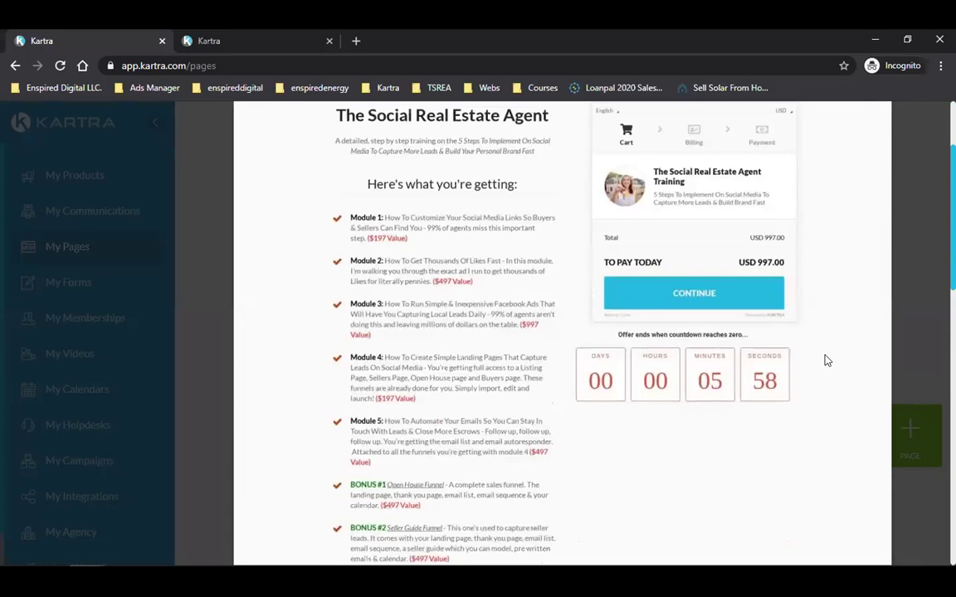
{"action": "left_click", "coordinate": [880, 118]}
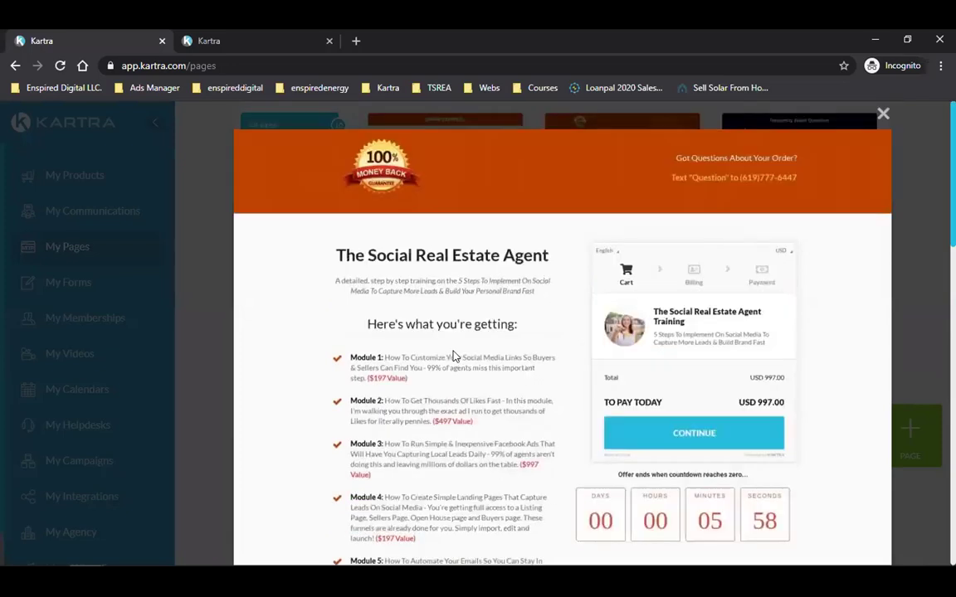
{"action": "scroll", "coordinate": [571, 255], "scroll_direction": "down", "scroll_amount": 2}
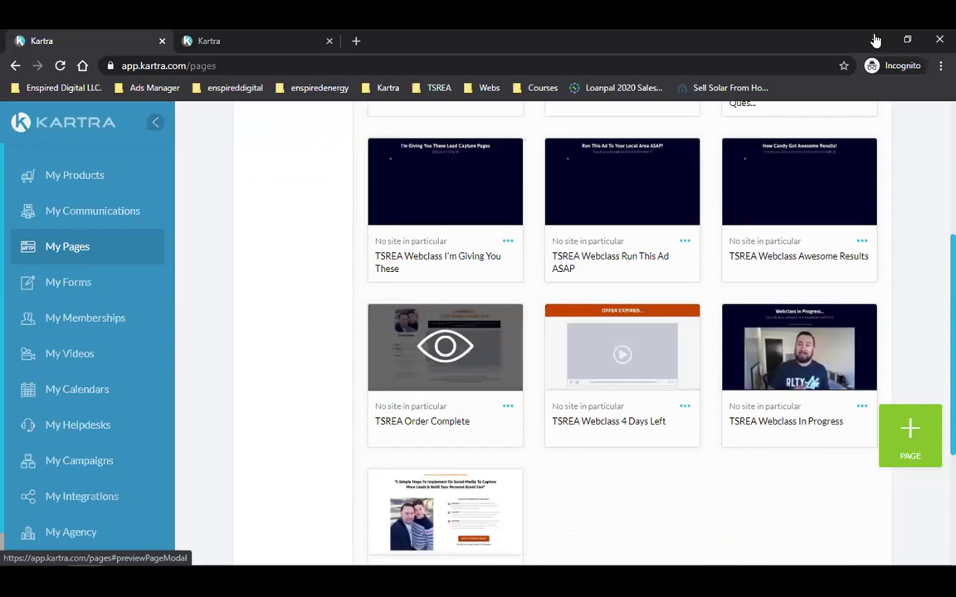
{"action": "left_click", "coordinate": [445, 347]}
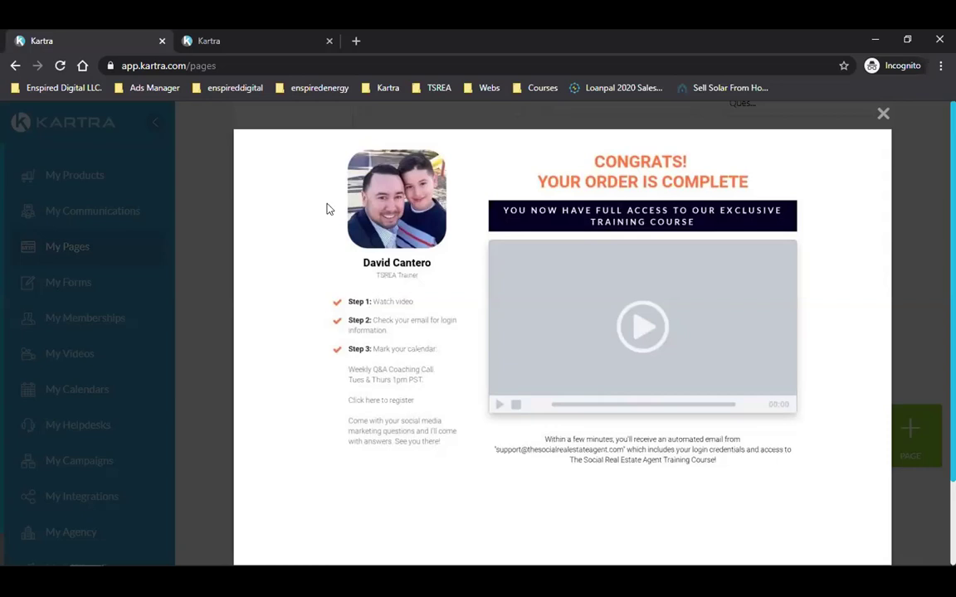
{"action": "left_click", "coordinate": [208, 37]}
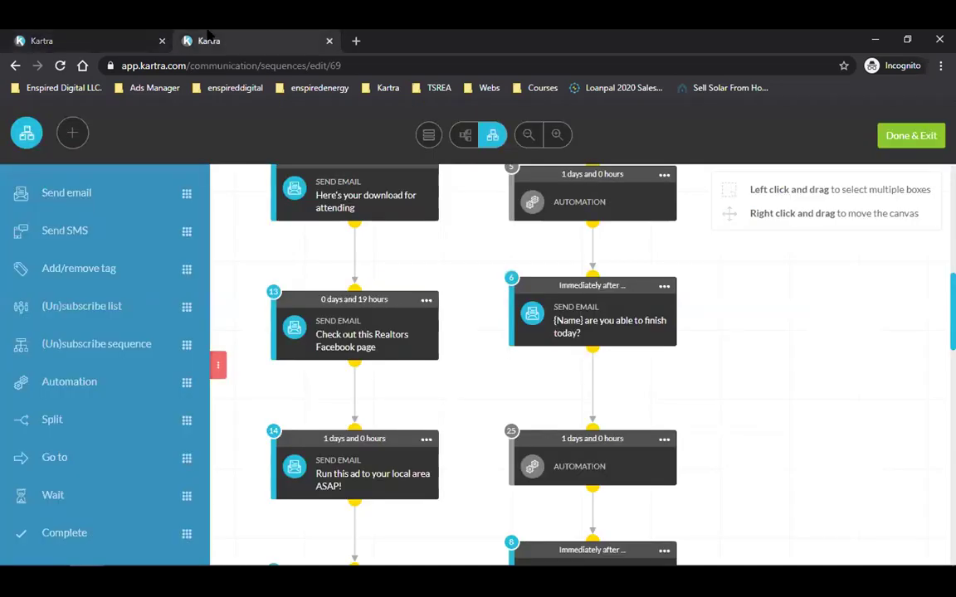
{"action": "key", "text": "ctrl+Tab"}
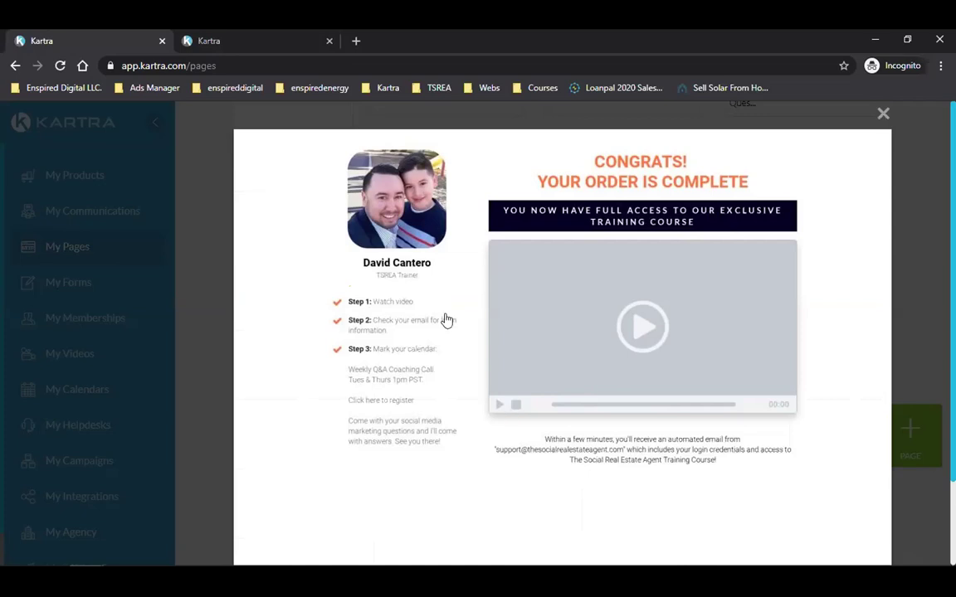
{"action": "key", "text": "Escape"}
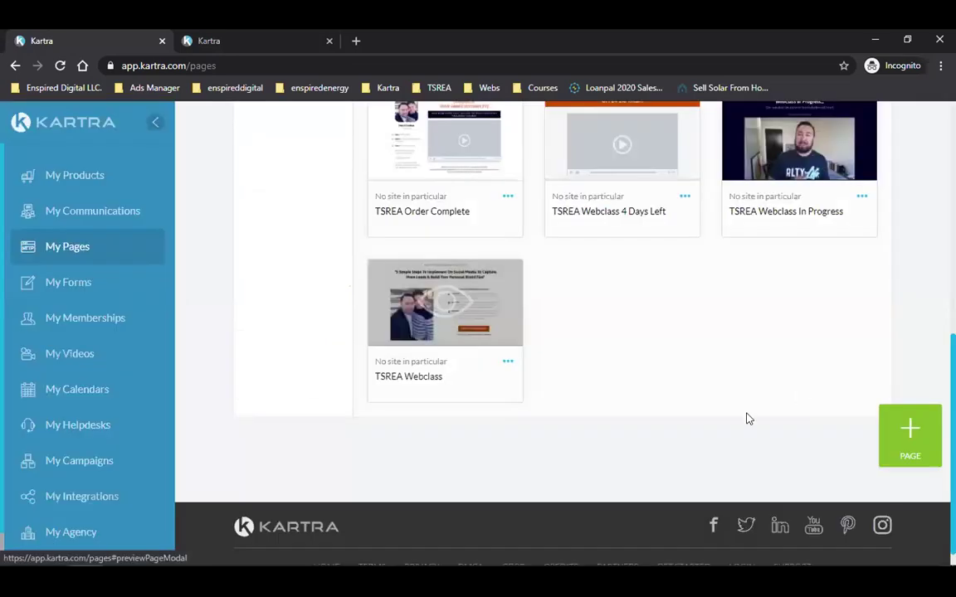
{"action": "scroll", "coordinate": [742, 418], "scroll_direction": "up", "scroll_amount": 2}
{"action": "scroll", "coordinate": [454, 381], "scroll_direction": "down", "scroll_amount": 1}
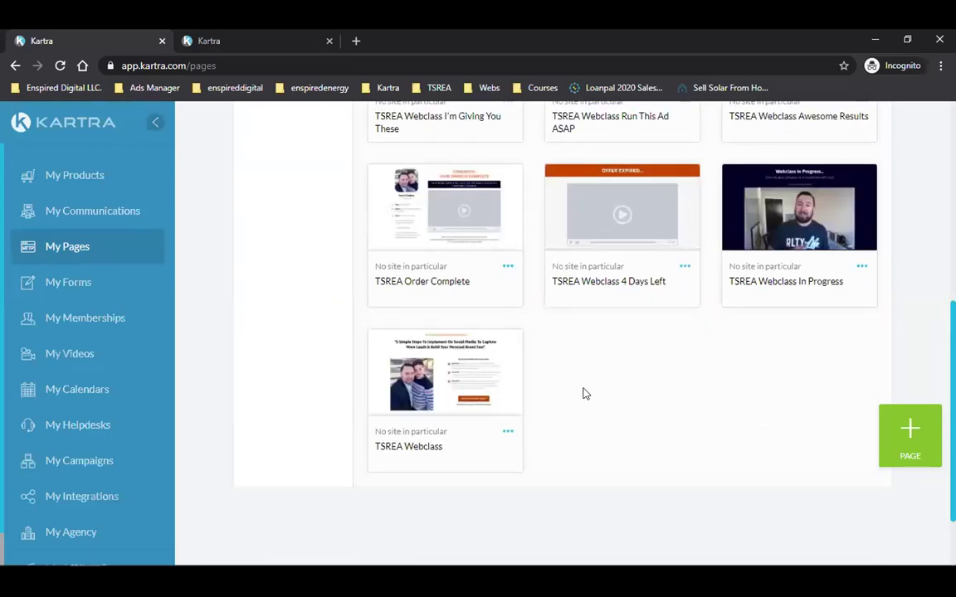
{"action": "scroll", "coordinate": [566, 412], "scroll_direction": "up", "scroll_amount": 1}
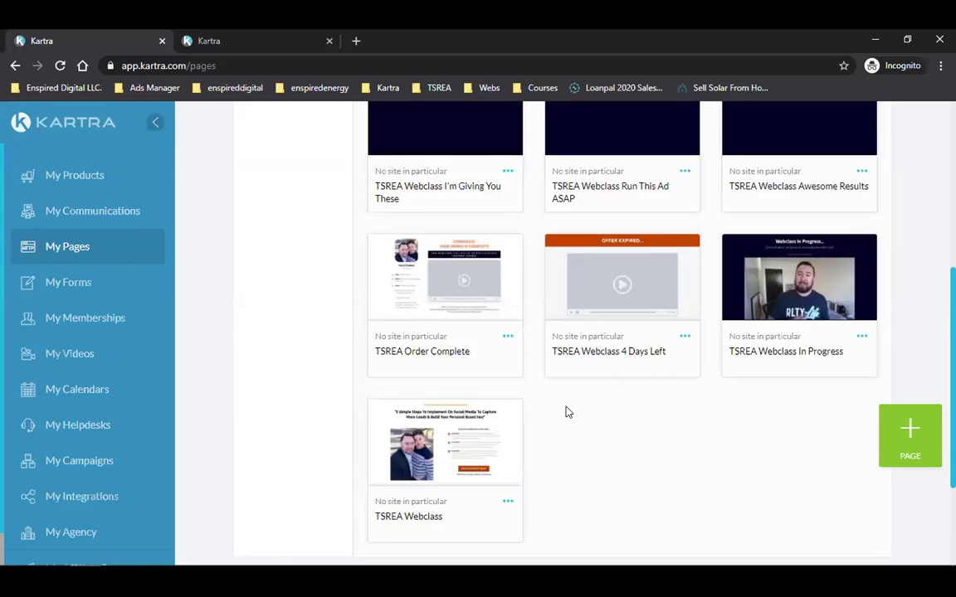
{"action": "scroll", "coordinate": [570, 431], "scroll_direction": "up", "scroll_amount": 1}
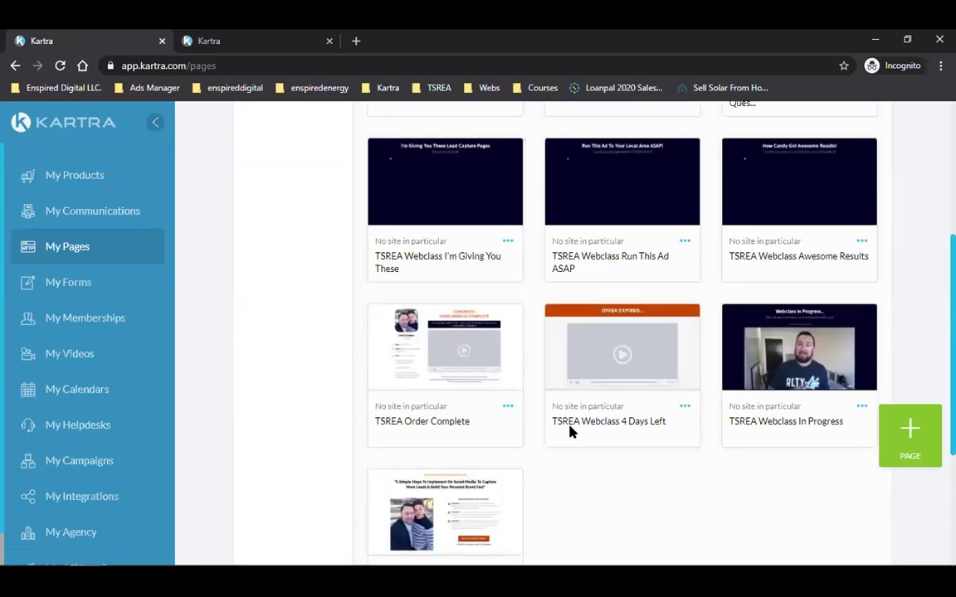
{"action": "left_click", "coordinate": [442, 366]}
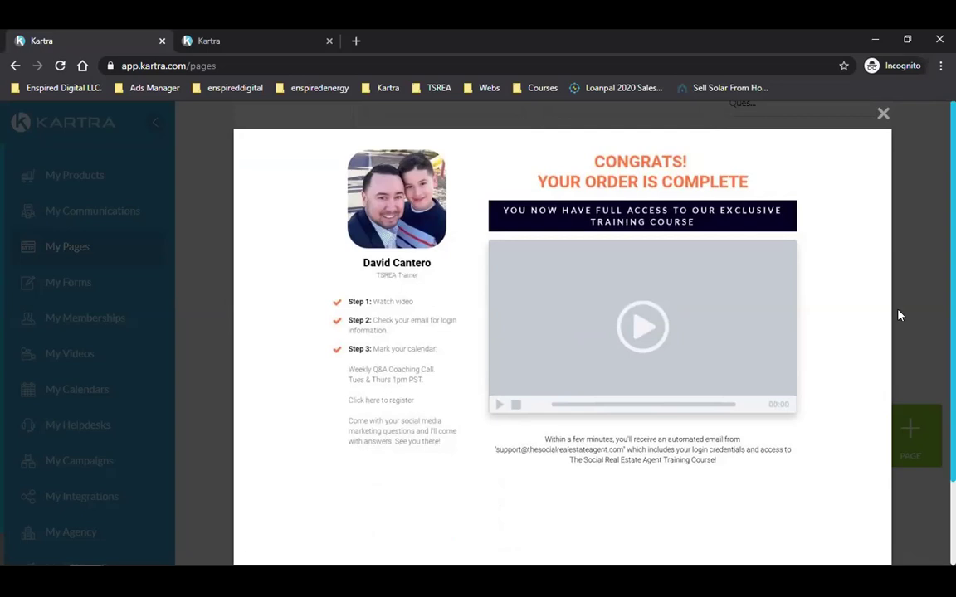
{"action": "left_click", "coordinate": [883, 116]}
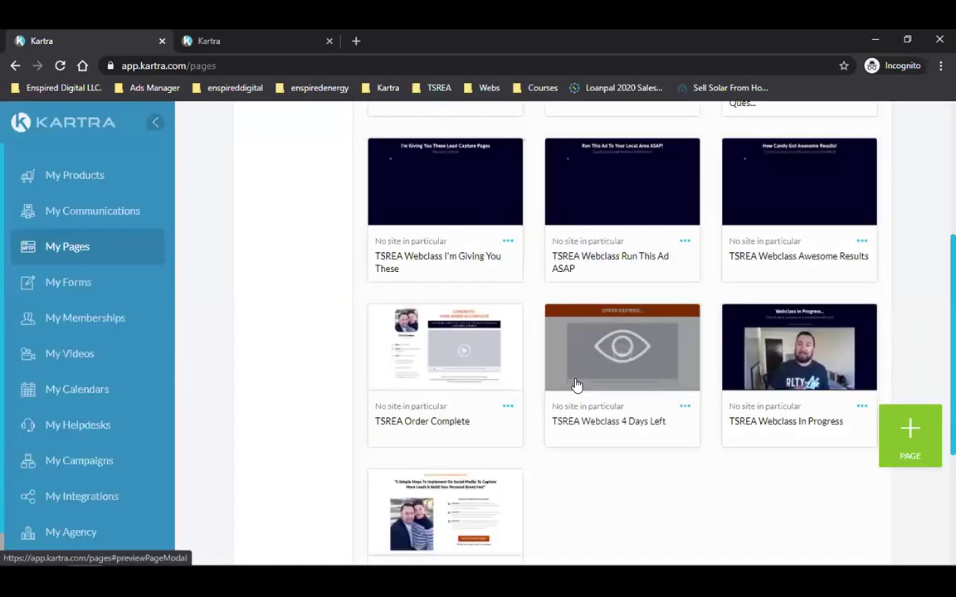
{"action": "scroll", "coordinate": [607, 239], "scroll_direction": "up", "scroll_amount": 3}
{"action": "left_click", "coordinate": [607, 240]}
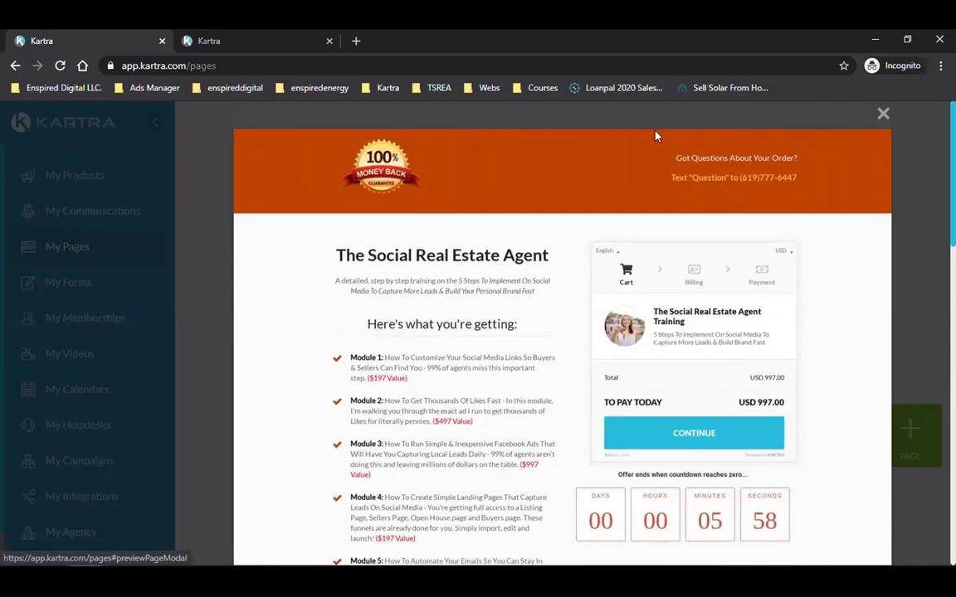
{"action": "left_click", "coordinate": [883, 117]}
{"action": "scroll", "coordinate": [438, 386], "scroll_direction": "down", "scroll_amount": 3}
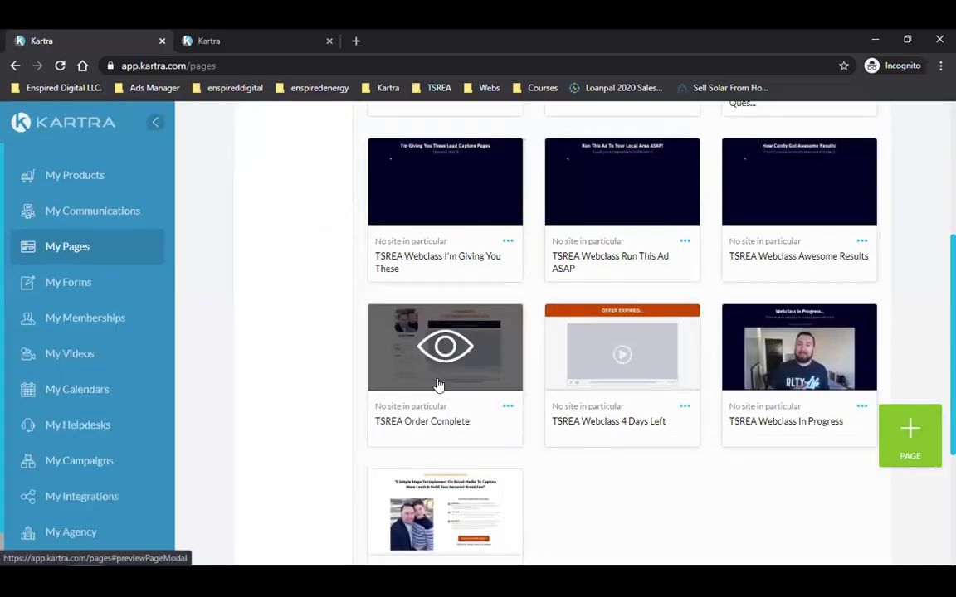
{"action": "left_click", "coordinate": [438, 384]}
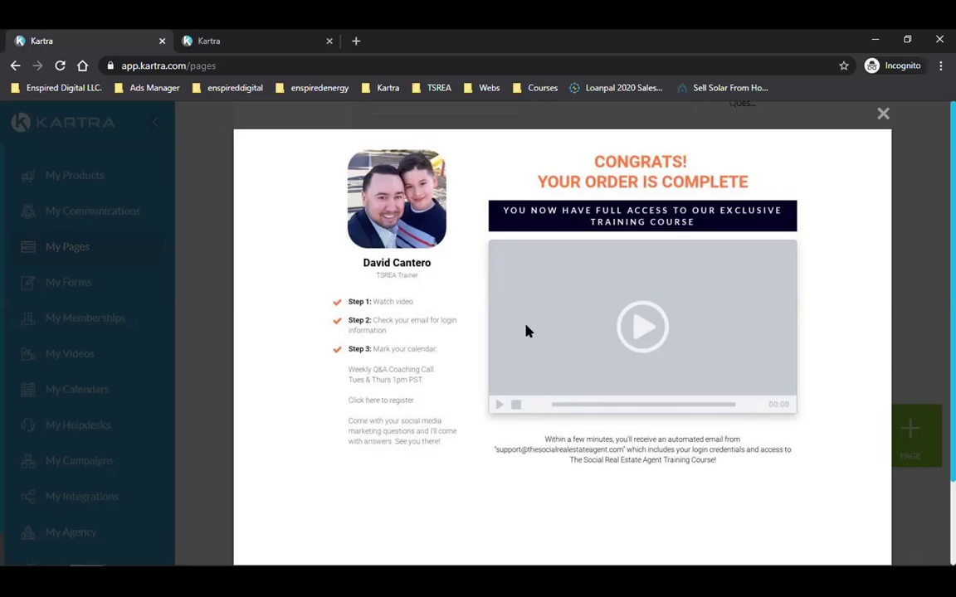
{"action": "left_click", "coordinate": [883, 115]}
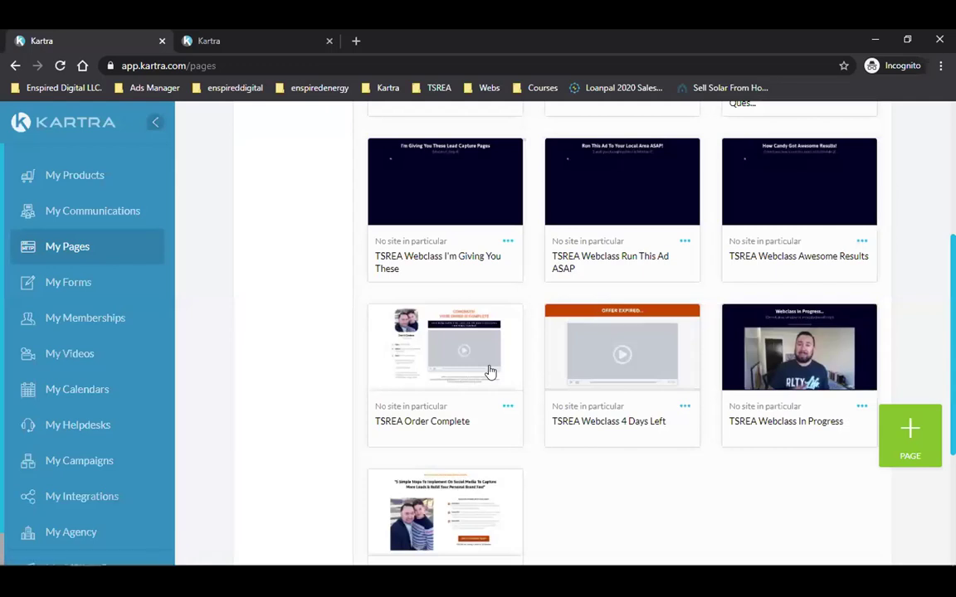
Scroll the Pages view to the top and return to the email sequence editor in the second tab
{"action": "scroll", "coordinate": [598, 359], "scroll_direction": "up", "scroll_amount": 2}
{"action": "scroll", "coordinate": [624, 362], "scroll_direction": "up", "scroll_amount": 2}
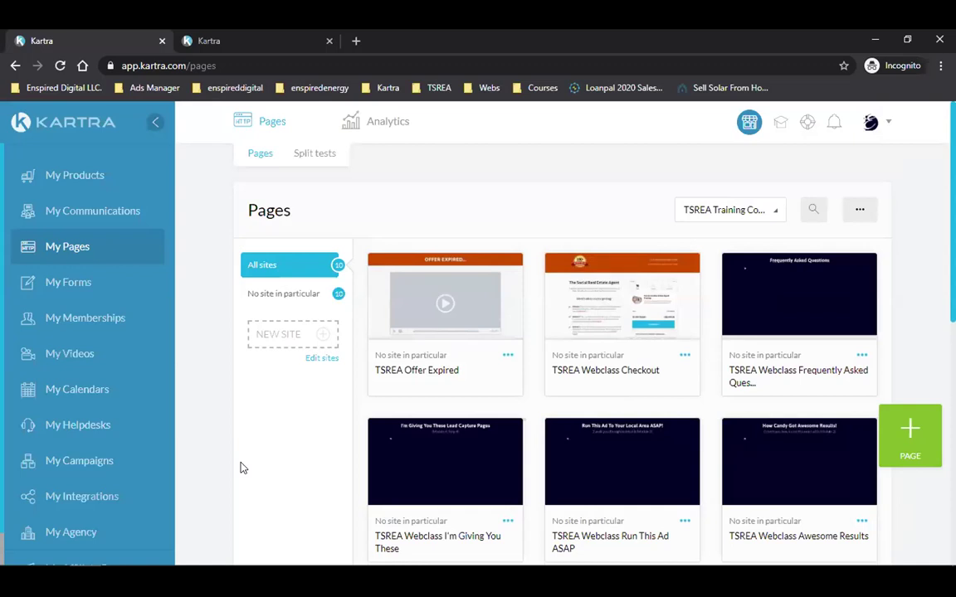
{"action": "left_click", "coordinate": [202, 40]}
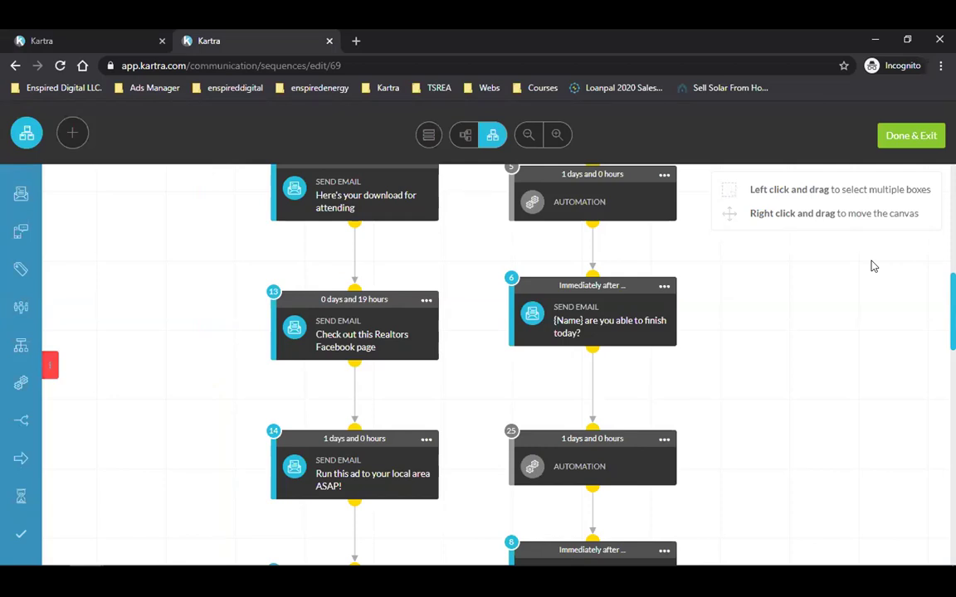
Back in the pages list, open the '...' actions menu on the TSREA Webclass I'm Giving You These card
{"action": "left_click", "coordinate": [64, 35]}
{"action": "scroll", "coordinate": [715, 304], "scroll_direction": "down", "scroll_amount": 2}
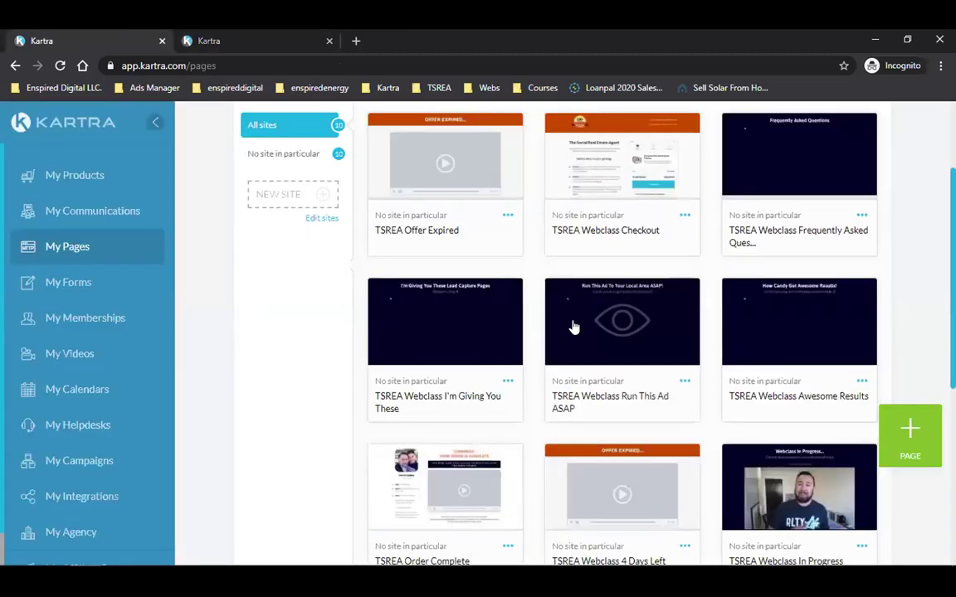
{"action": "scroll", "coordinate": [716, 400], "scroll_direction": "down", "scroll_amount": 3}
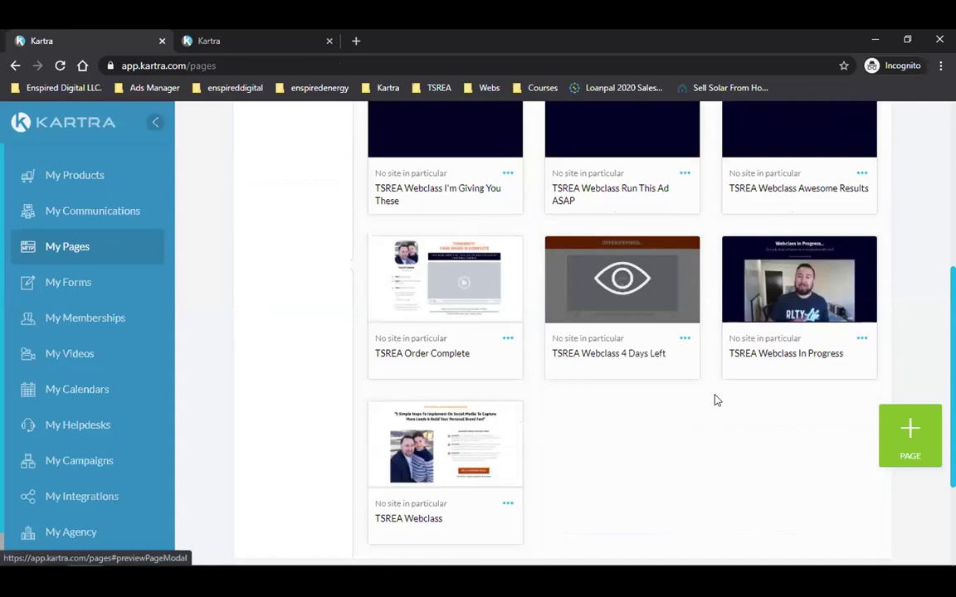
{"action": "scroll", "coordinate": [715, 400], "scroll_direction": "up", "scroll_amount": 5}
{"action": "scroll", "coordinate": [715, 401], "scroll_direction": "down", "scroll_amount": 2}
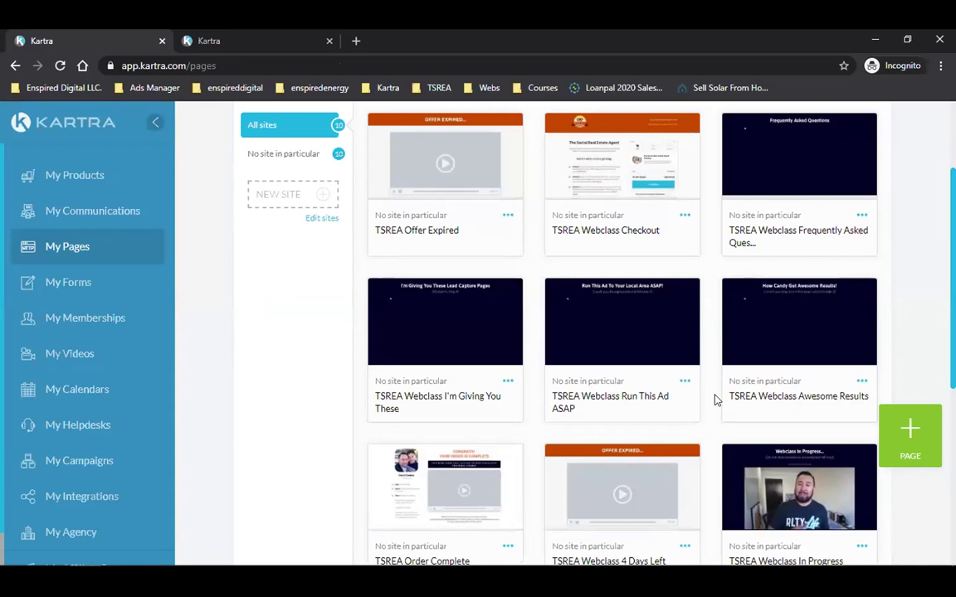
{"action": "scroll", "coordinate": [716, 399], "scroll_direction": "up", "scroll_amount": 2}
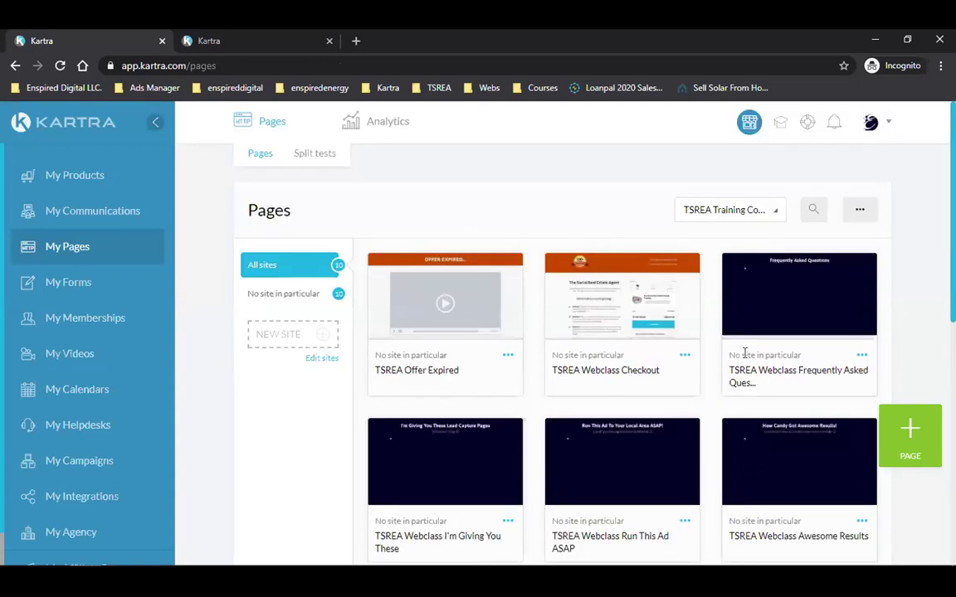
{"action": "scroll", "coordinate": [738, 356], "scroll_direction": "down", "scroll_amount": 2}
{"action": "scroll", "coordinate": [580, 340], "scroll_direction": "down", "scroll_amount": 1}
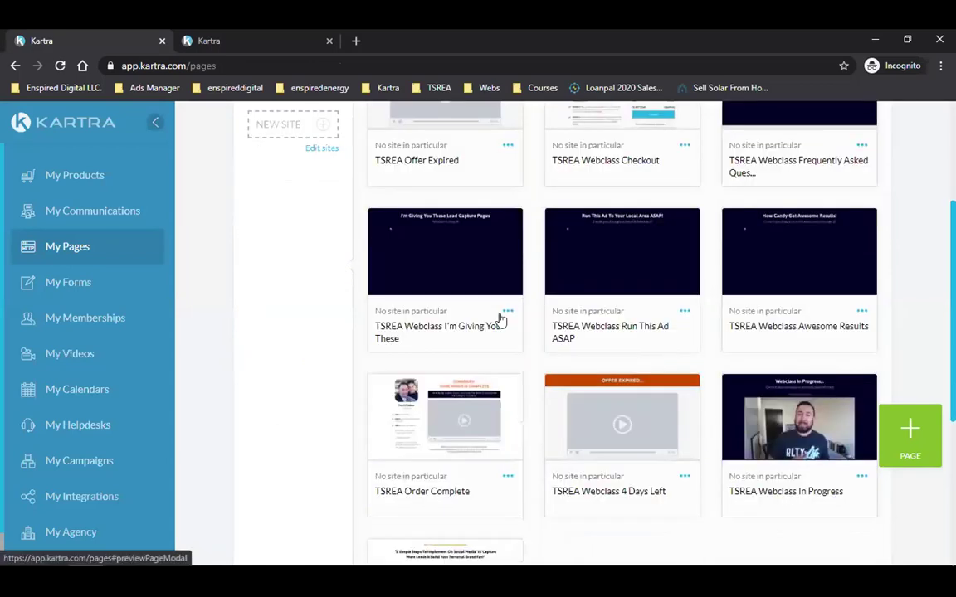
{"action": "left_click", "coordinate": [508, 312]}
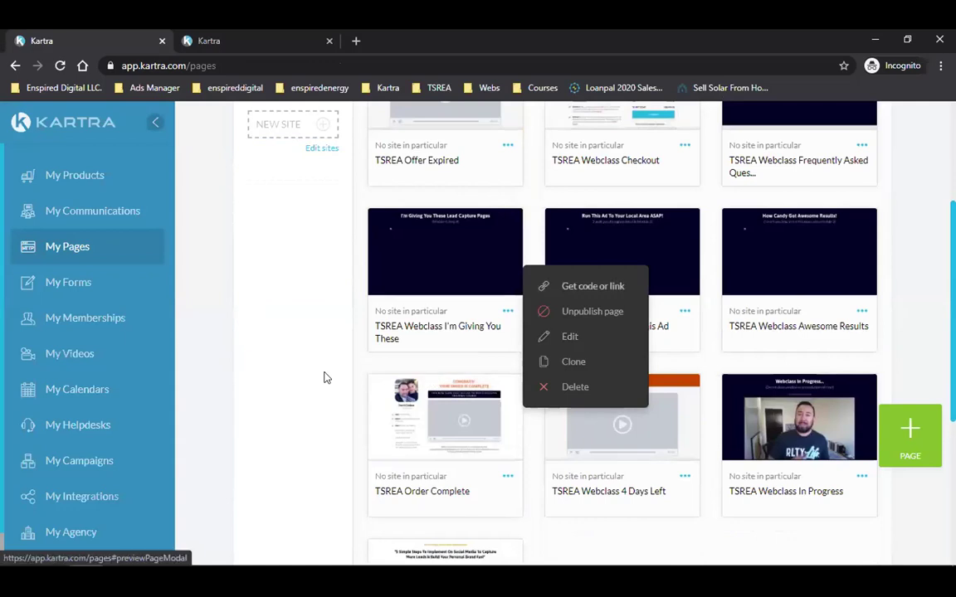
View the page's Get code or link window, close it, and select the card title
{"action": "left_click", "coordinate": [592, 286]}
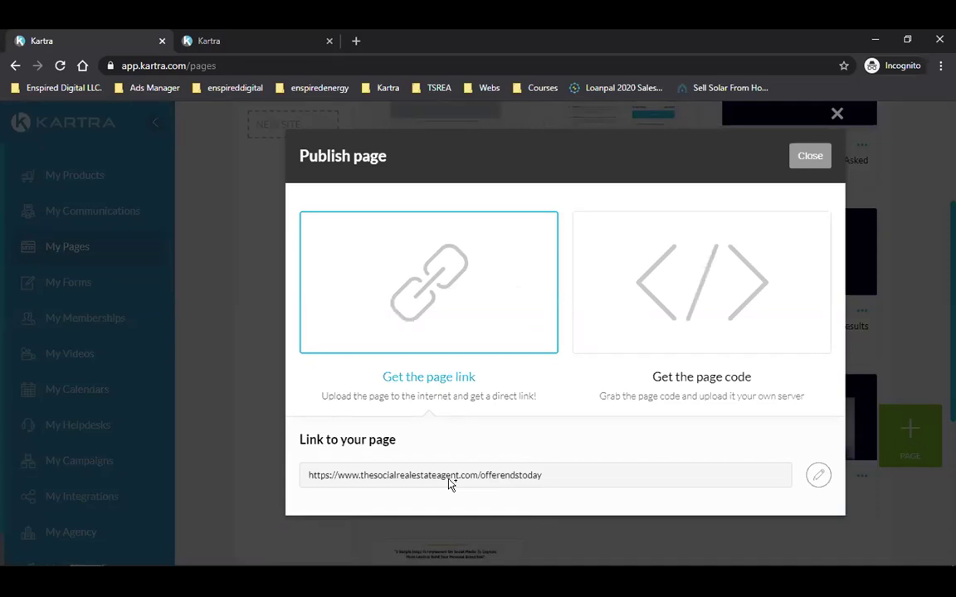
{"action": "key", "text": "Escape"}
{"action": "triple_click", "coordinate": [500, 324]}
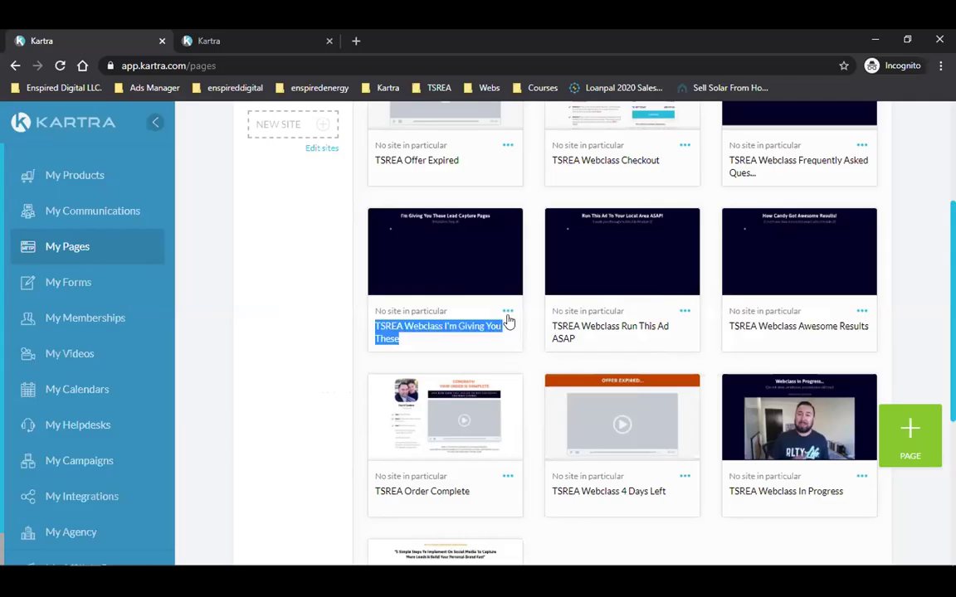
Reopen and dismiss the page's actions menu, then scroll back through the pages list
{"action": "left_click", "coordinate": [509, 313]}
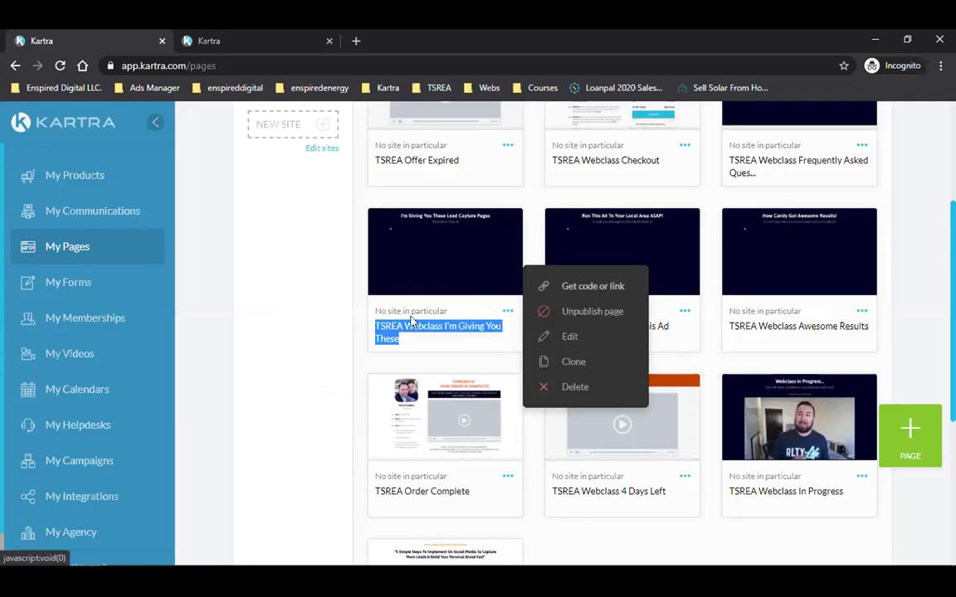
{"action": "left_click", "coordinate": [316, 334]}
{"action": "scroll", "coordinate": [548, 385], "scroll_direction": "up", "scroll_amount": 2}
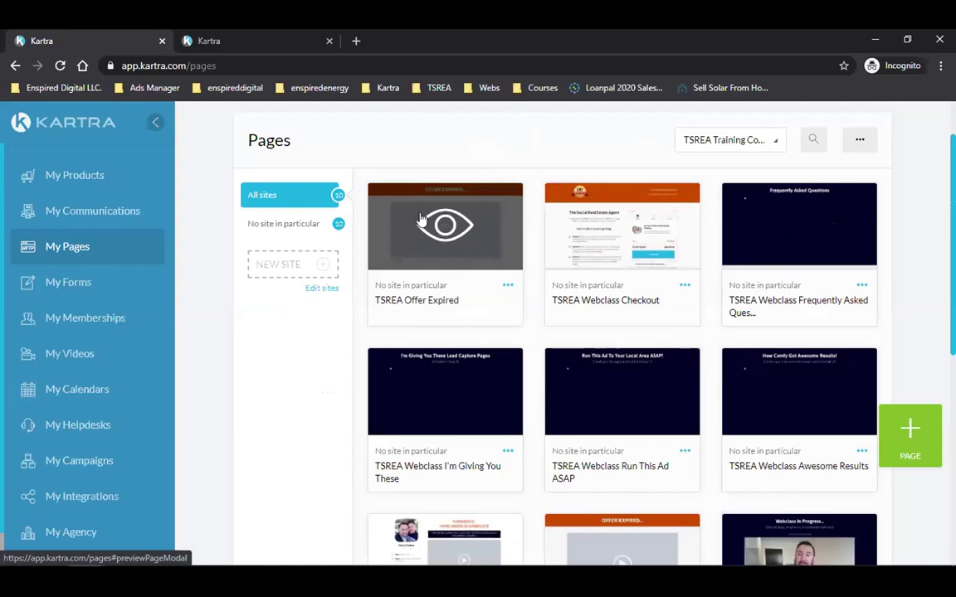
{"action": "scroll", "coordinate": [399, 373], "scroll_direction": "down", "scroll_amount": 3}
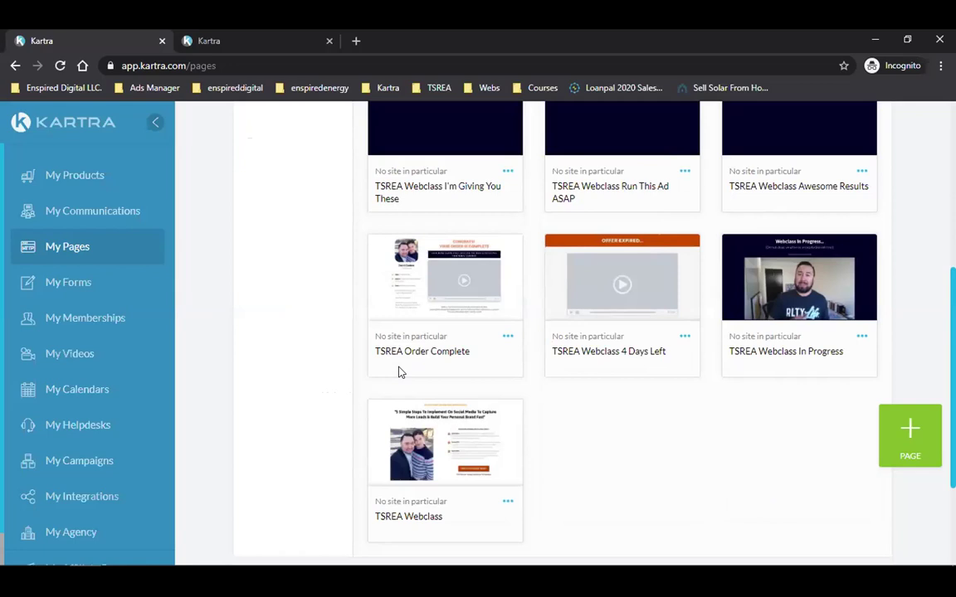
{"action": "scroll", "coordinate": [700, 426], "scroll_direction": "up", "scroll_amount": 1}
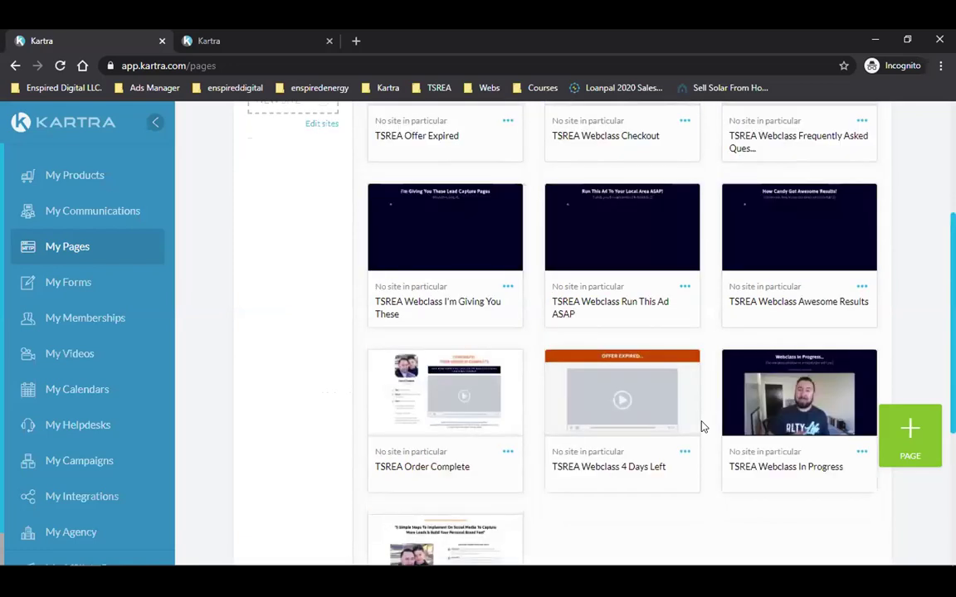
{"action": "scroll", "coordinate": [701, 426], "scroll_direction": "up", "scroll_amount": 2}
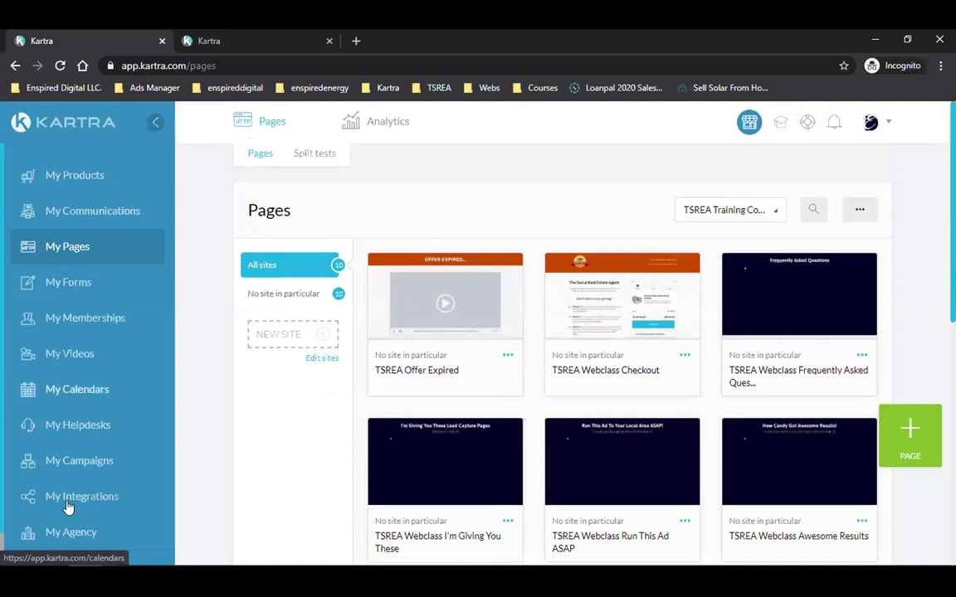
{"action": "scroll", "coordinate": [79, 439], "scroll_direction": "down", "scroll_amount": 1}
Start a new campaign from My Campaigns and name it NSC
{"action": "left_click", "coordinate": [79, 436]}
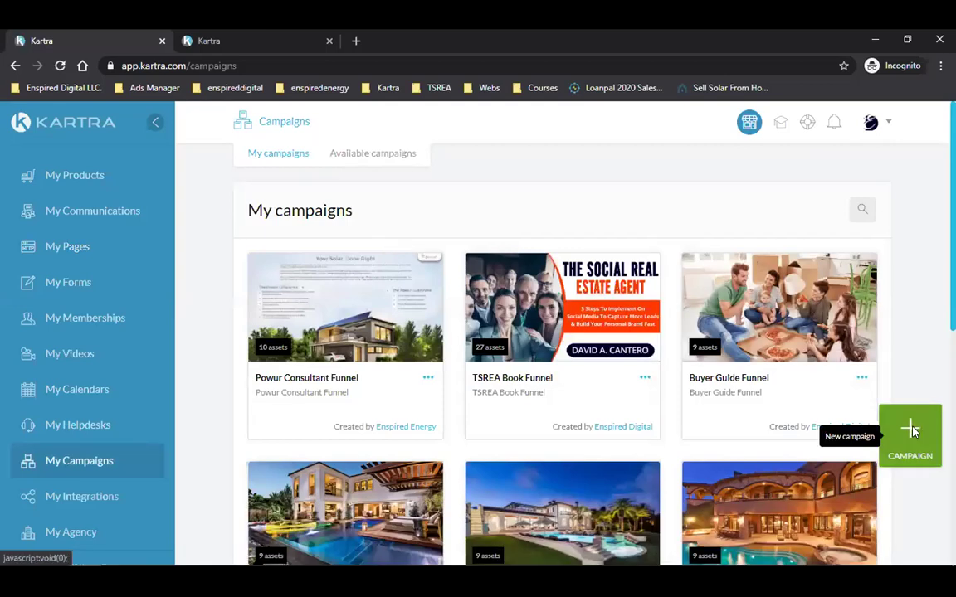
{"action": "left_click", "coordinate": [912, 432]}
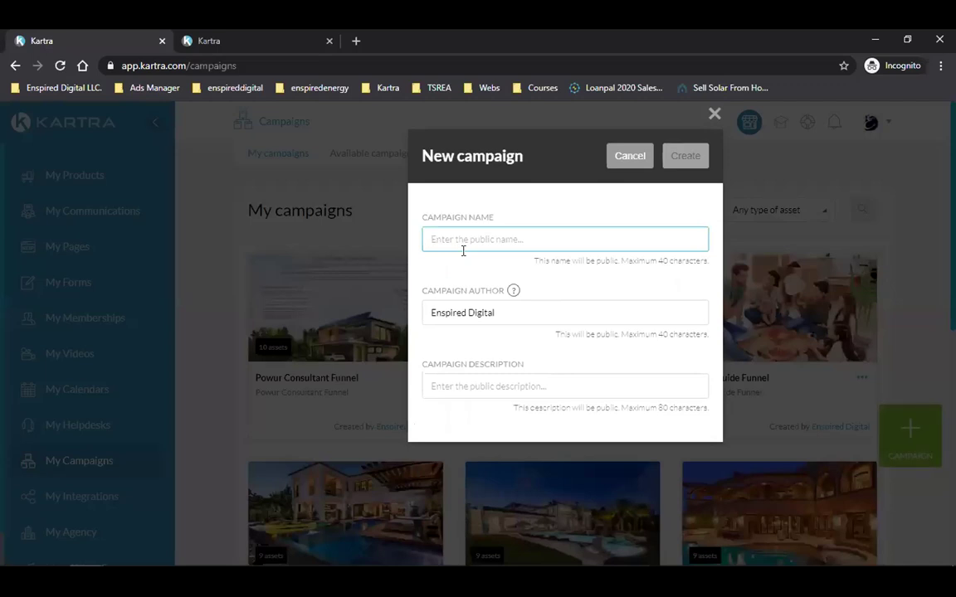
{"action": "type", "text": "Sprouting"}
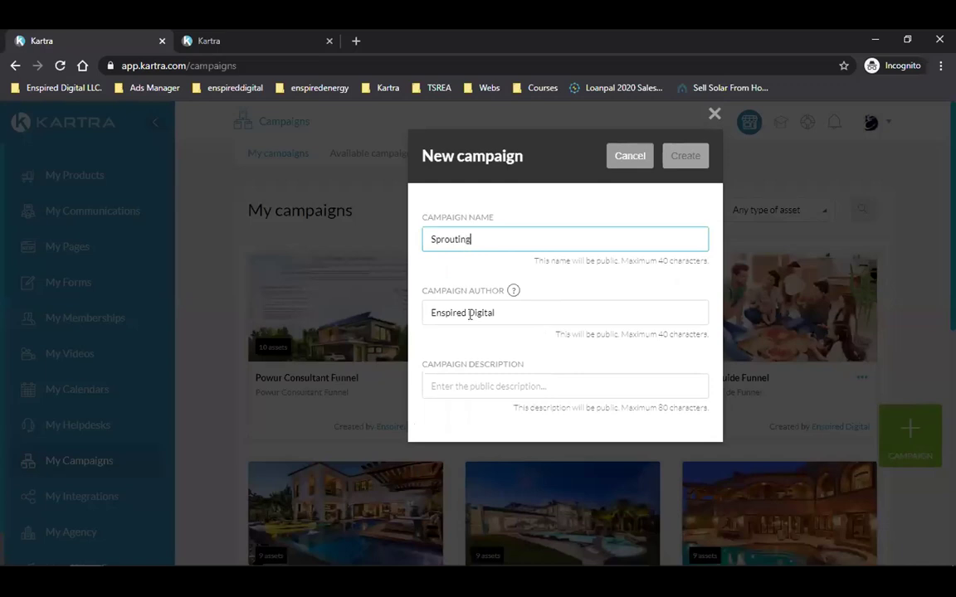
{"action": "key", "text": "Tab"}
{"action": "left_click", "coordinate": [506, 310]}
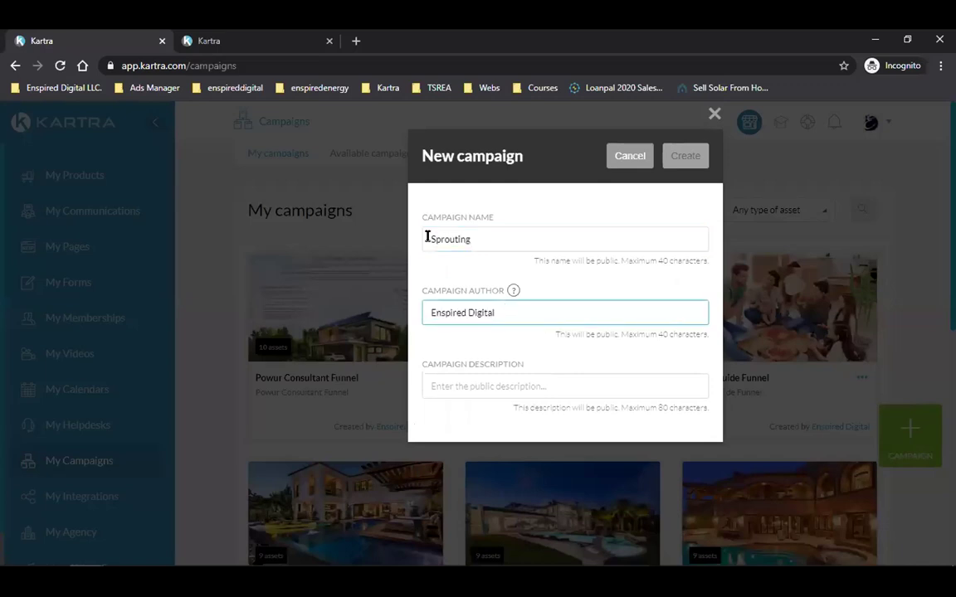
{"action": "left_click", "coordinate": [427, 237]}
{"action": "type", "text": "N"}
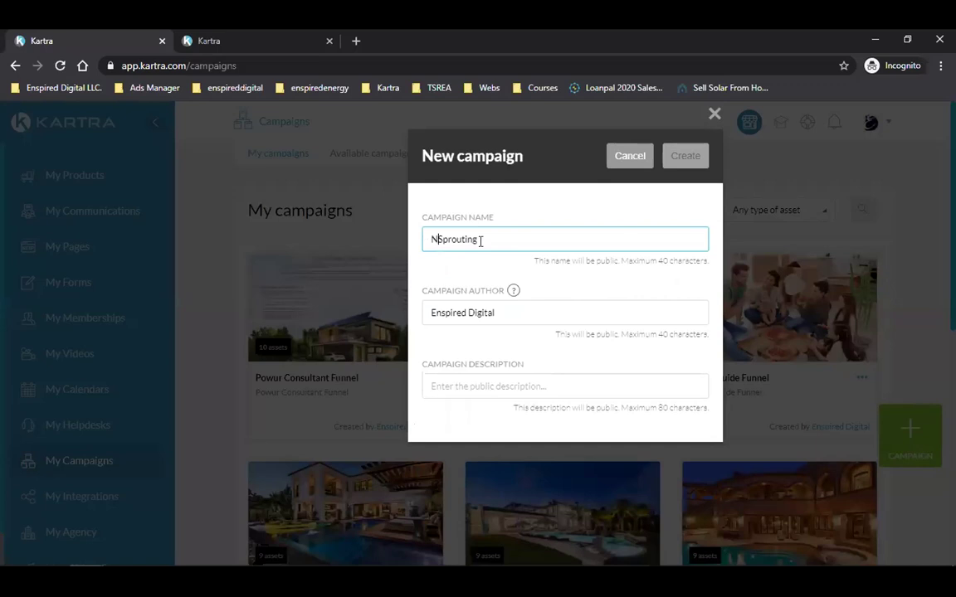
{"action": "type", "text": "ew"}
{"action": "key", "text": "BackSpace"}
{"action": "key", "text": "BackSpace"}
{"action": "key", "text": "BackSpace"}
{"action": "key", "text": "BackSpace"}
{"action": "key", "text": "BackSpace"}
{"action": "key", "text": "BackSpace"}
{"action": "key", "text": "BackSpace"}
{"action": "key", "text": "BackSpace"}
{"action": "key", "text": "BackSpace"}
{"action": "key", "text": "BackSpace"}
{"action": "key", "text": "BackSpace"}
{"action": "key", "text": "BackSpace"}
{"action": "type", "text": "SC"}
Copy NSC into the Campaign Description and create the campaign
{"action": "left_click", "coordinate": [442, 386]}
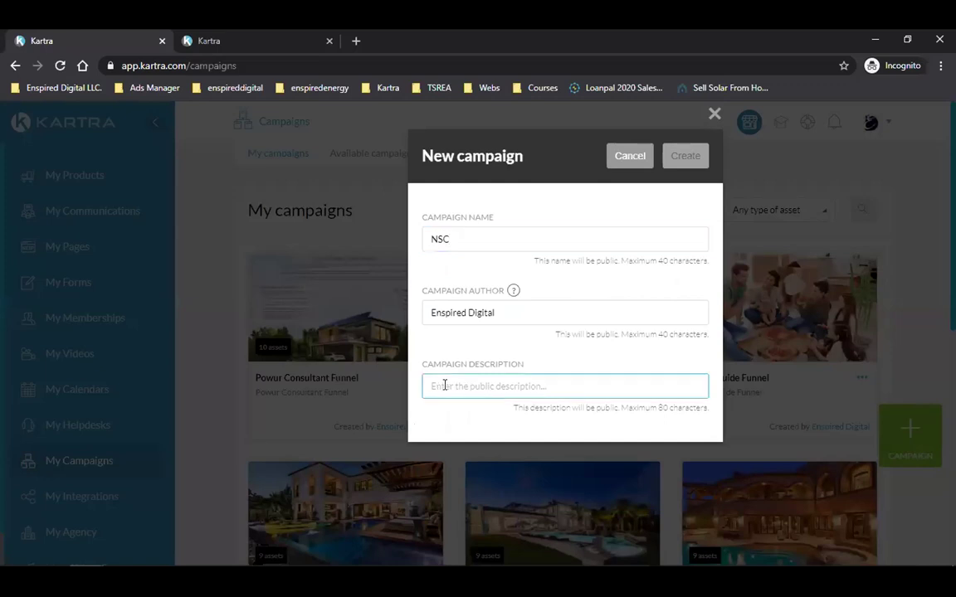
{"action": "double_click", "coordinate": [441, 242]}
{"action": "key", "text": "ctrl+c"}
{"action": "key", "text": "shift+F10"}
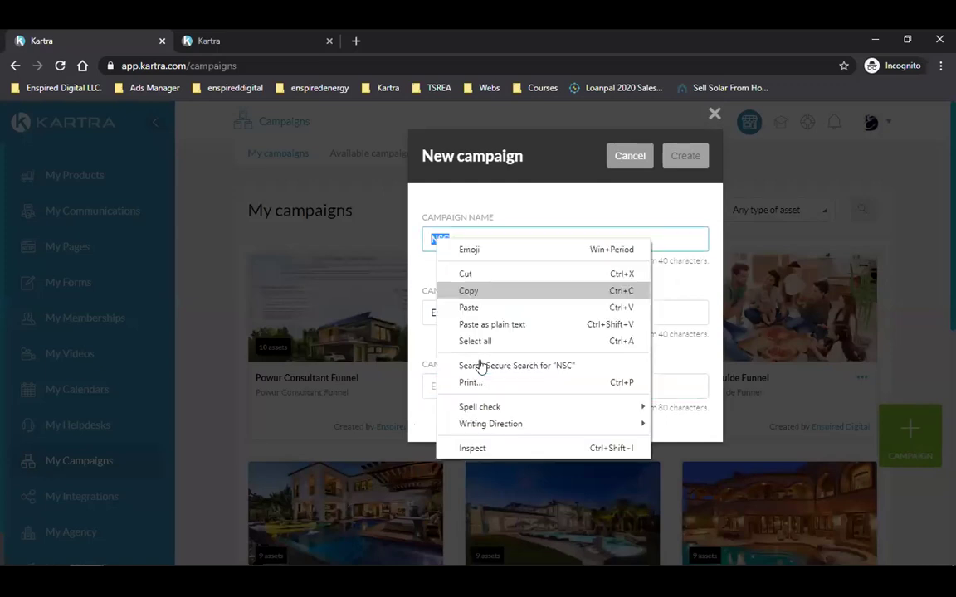
{"action": "left_click", "coordinate": [463, 384]}
{"action": "key", "text": "ctrl+v"}
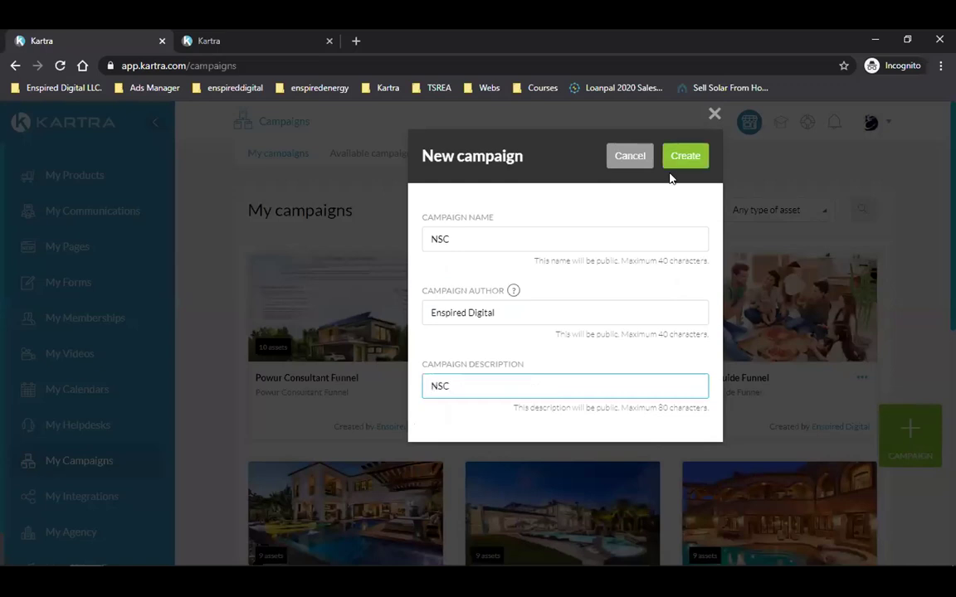
{"action": "key", "text": "Return"}
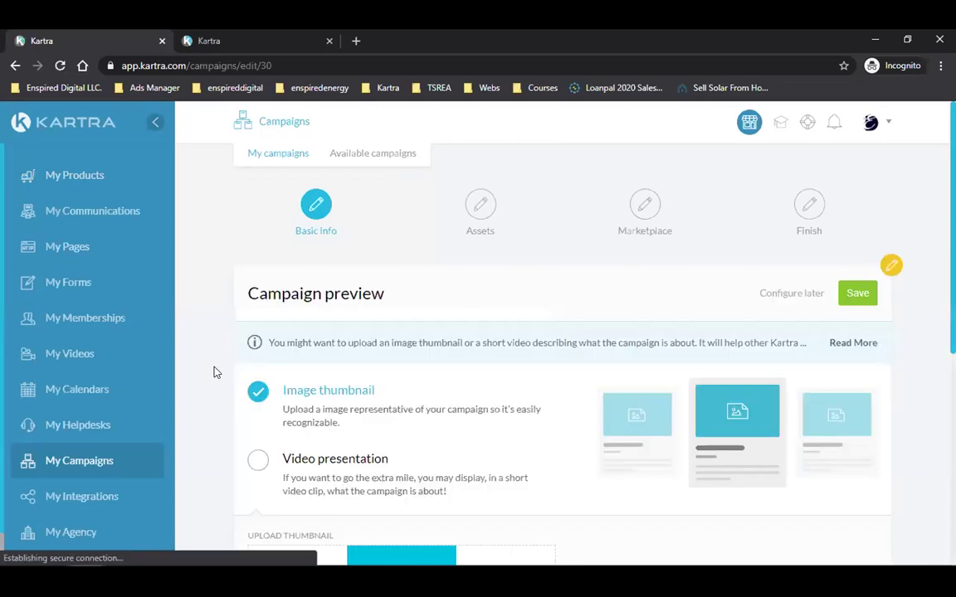
Scroll the NSC campaign's Basic info step down to the Upload Thumbnail area and back up
{"action": "scroll", "coordinate": [679, 414], "scroll_direction": "down", "scroll_amount": 4}
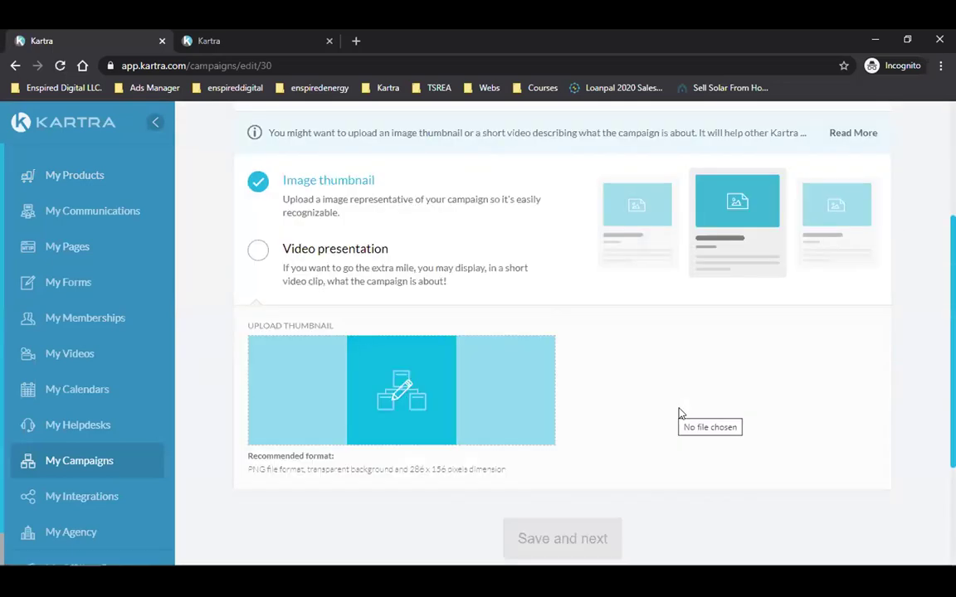
{"action": "scroll", "coordinate": [791, 317], "scroll_direction": "up", "scroll_amount": 4}
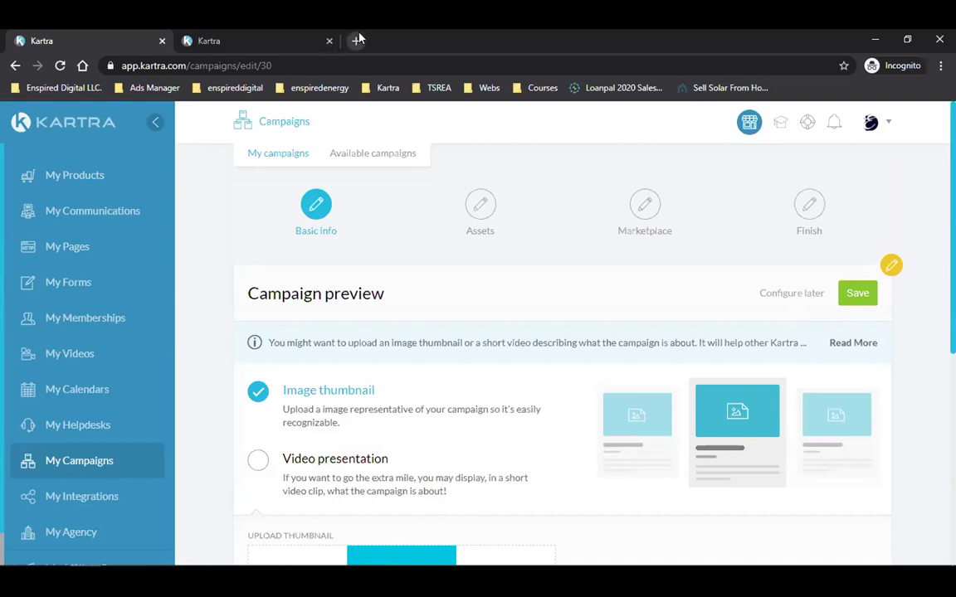
In a new tab, search Google for 'sprouting' and scroll through the image results
{"action": "key", "text": "ctrl+t"}
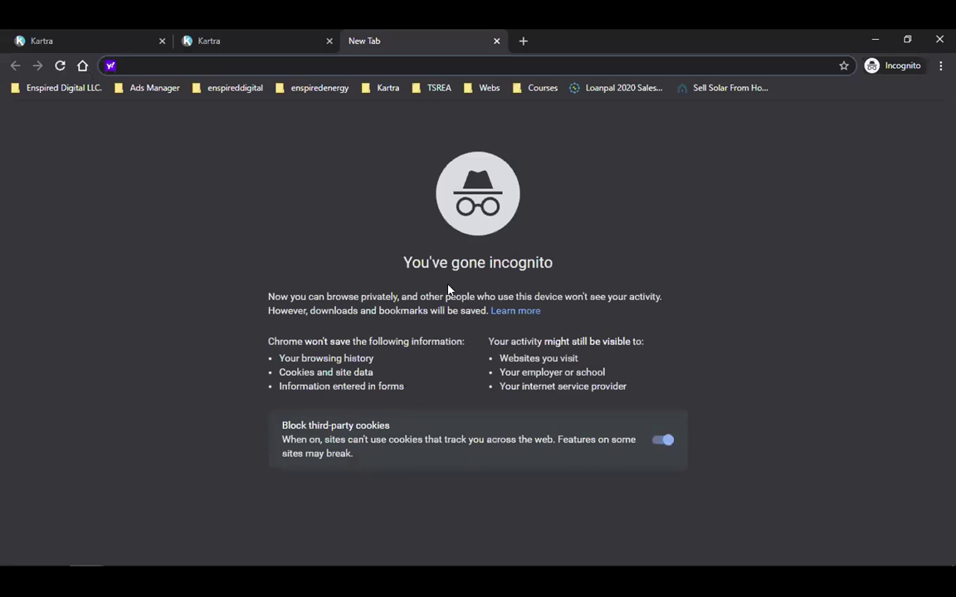
{"action": "type", "text": "google.com"}
{"action": "key", "text": "Return"}
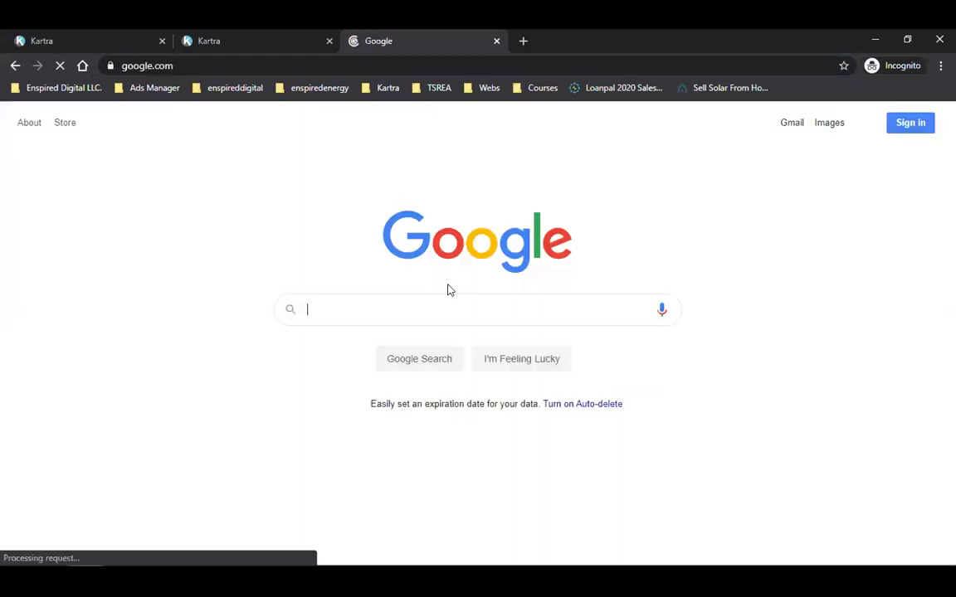
{"action": "type", "text": "spr"}
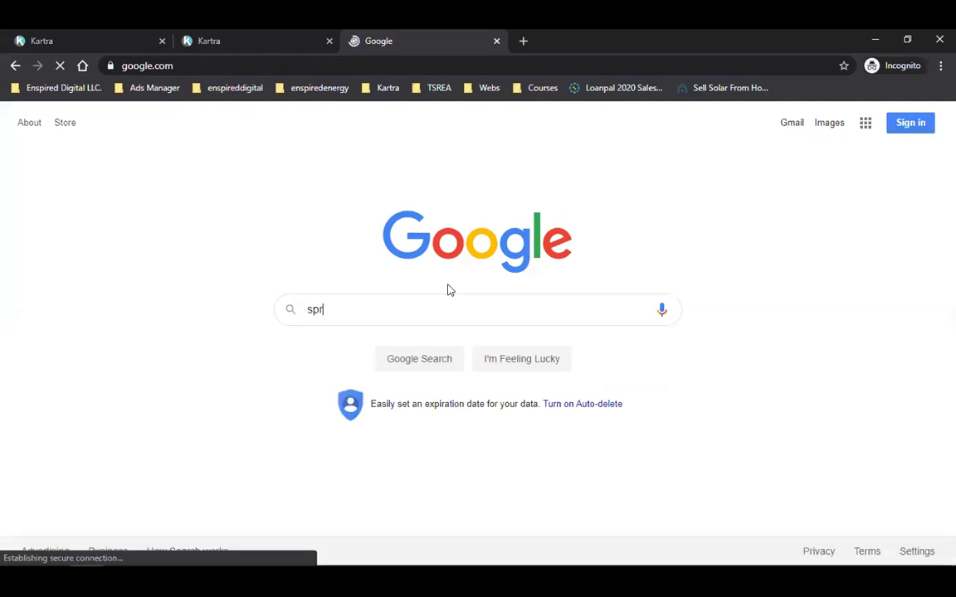
{"action": "type", "text": "outing"}
{"action": "key", "text": "Return"}
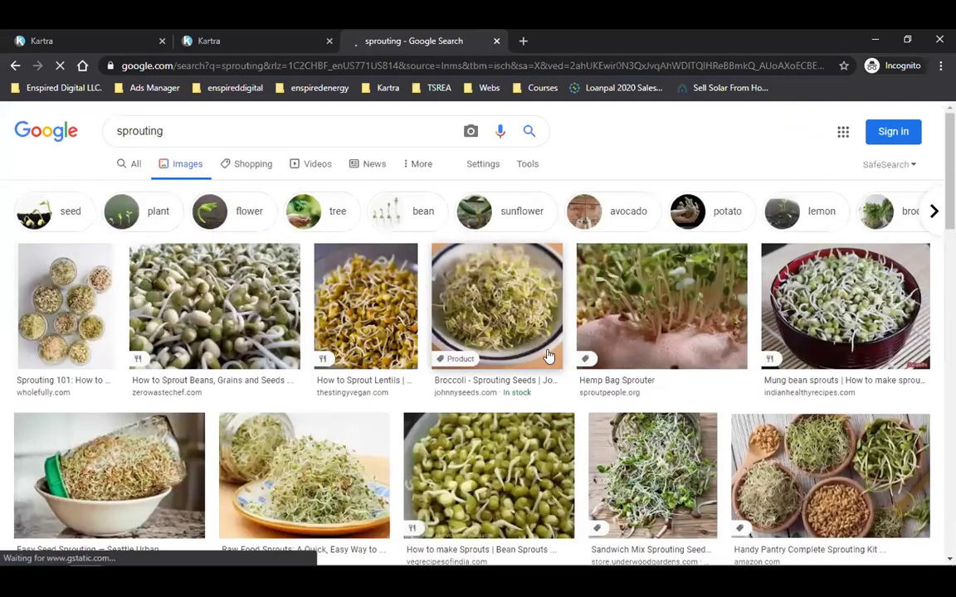
{"action": "scroll", "coordinate": [548, 356], "scroll_direction": "down", "scroll_amount": 1}
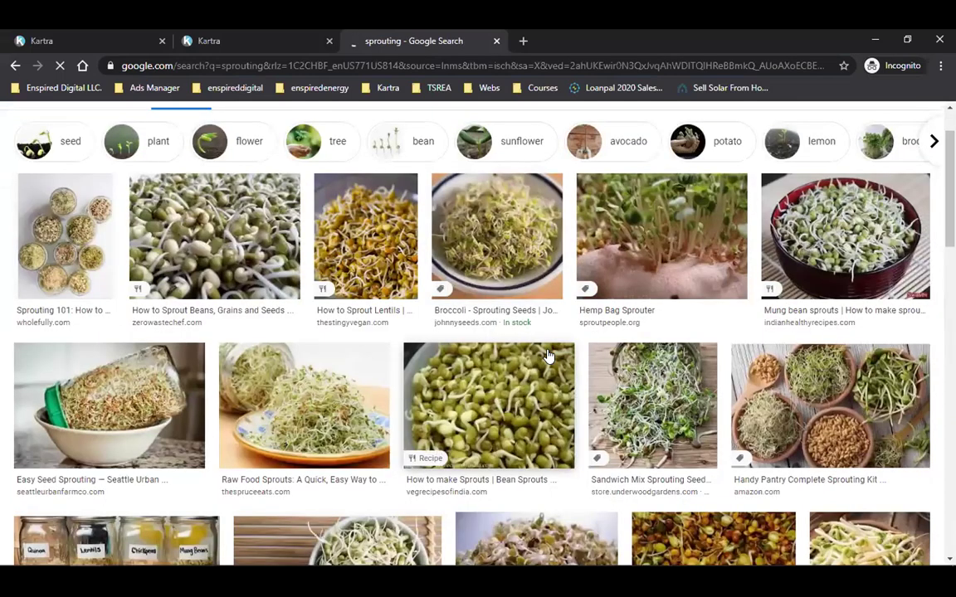
{"action": "scroll", "coordinate": [548, 356], "scroll_direction": "down", "scroll_amount": 3}
{"action": "scroll", "coordinate": [548, 356], "scroll_direction": "down", "scroll_amount": 3}
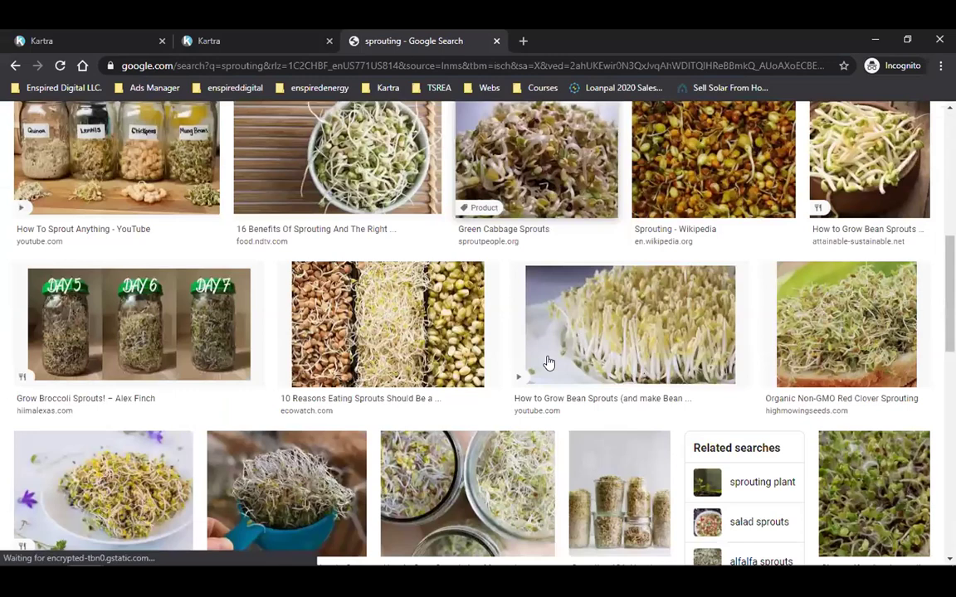
{"action": "scroll", "coordinate": [547, 361], "scroll_direction": "down", "scroll_amount": 1}
{"action": "scroll", "coordinate": [547, 361], "scroll_direction": "down", "scroll_amount": 4}
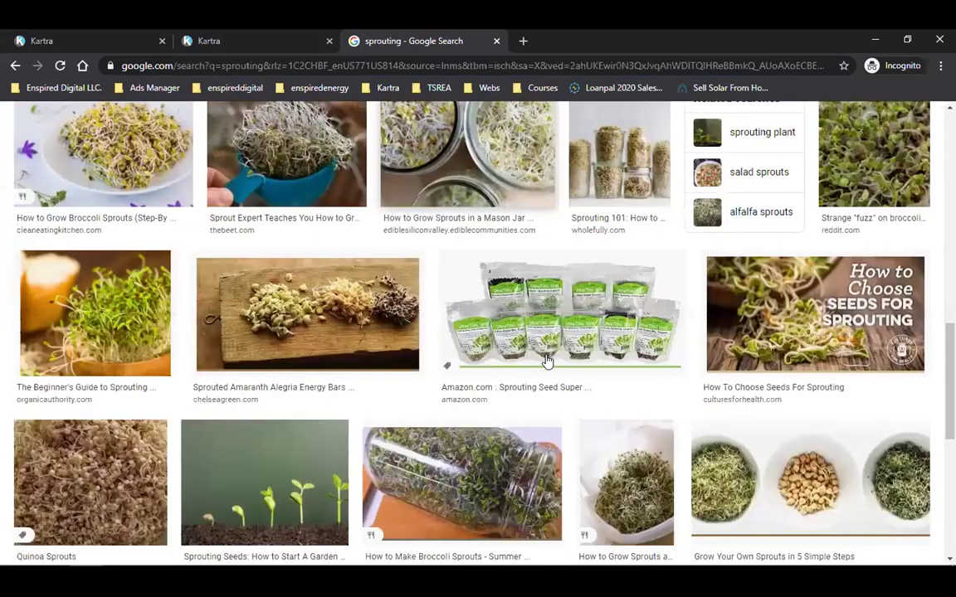
{"action": "scroll", "coordinate": [546, 361], "scroll_direction": "down", "scroll_amount": 3}
Save the Kellogg Garden seedlings image to Downloads as lets-get-sprouting
{"action": "left_click", "coordinate": [476, 282]}
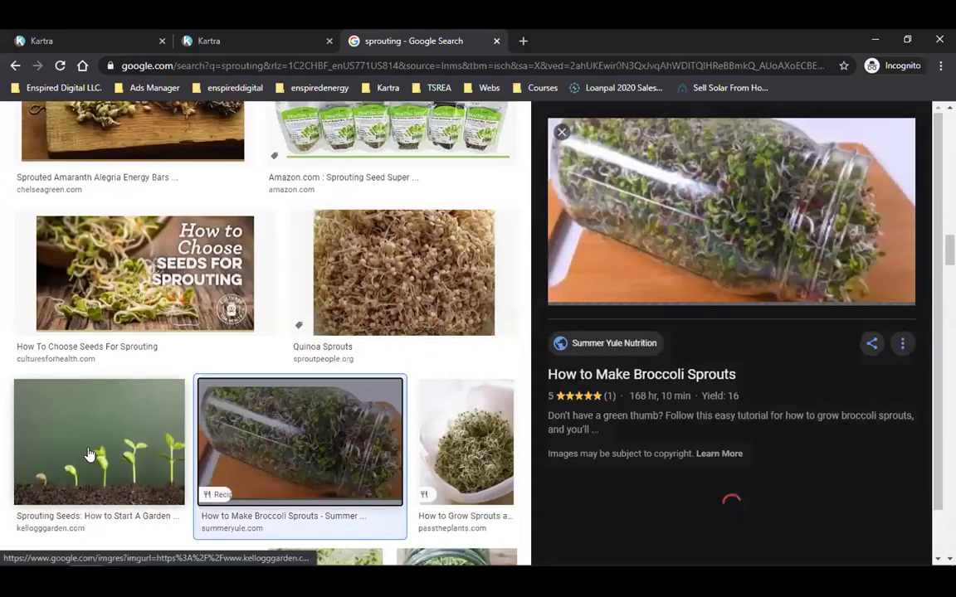
{"action": "key", "text": "Left"}
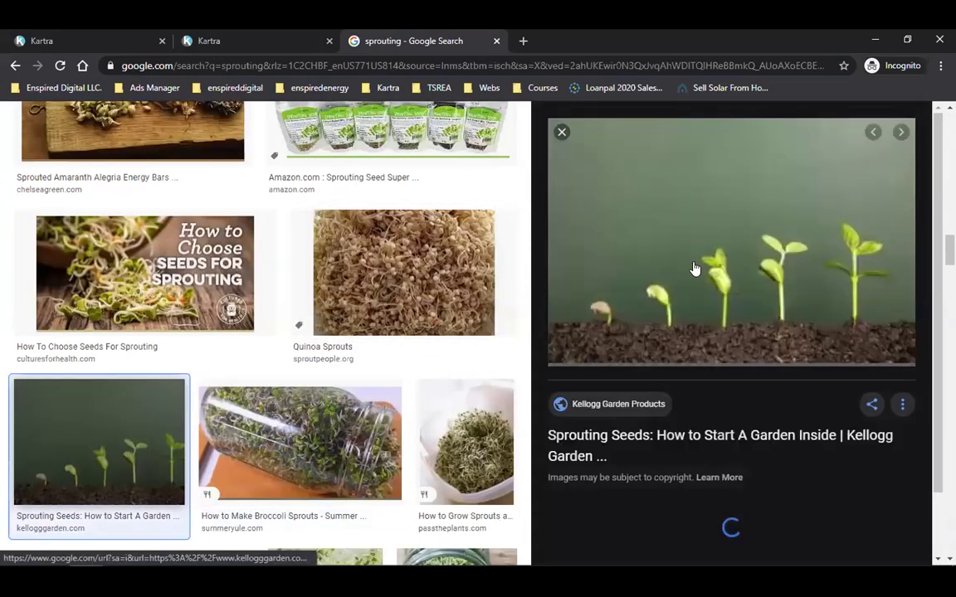
{"action": "right_click", "coordinate": [697, 252]}
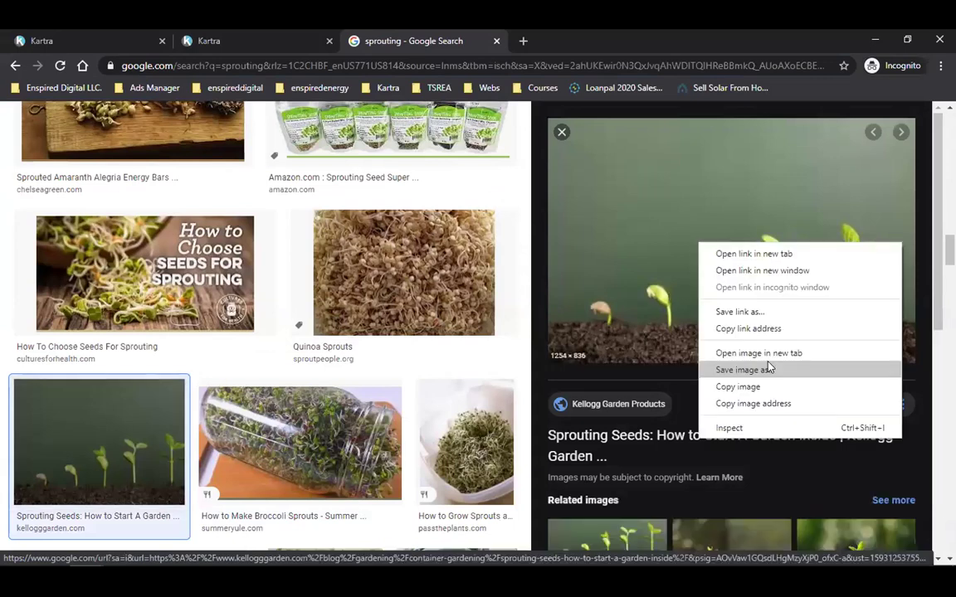
{"action": "left_click", "coordinate": [237, 214]}
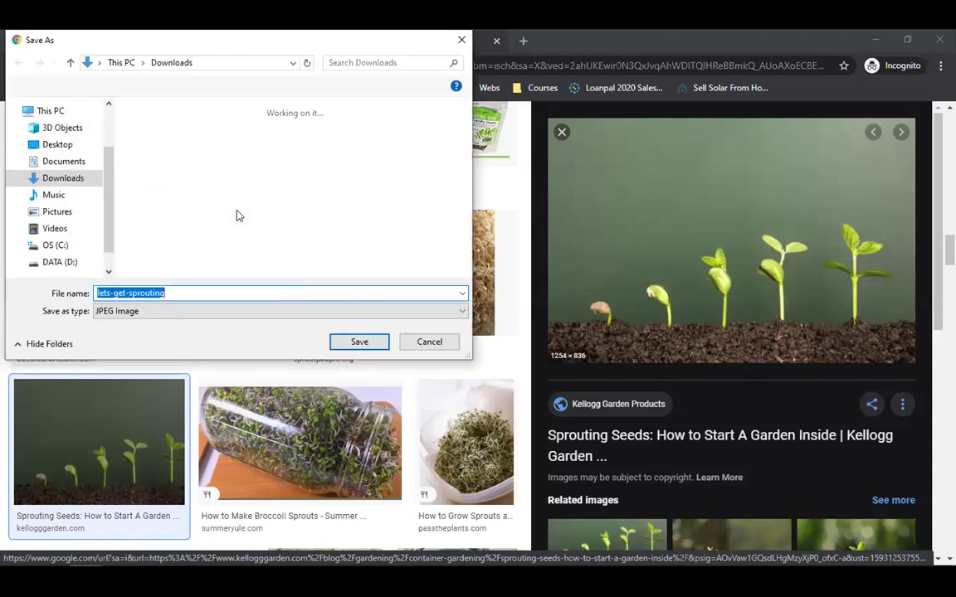
{"action": "left_click", "coordinate": [359, 342]}
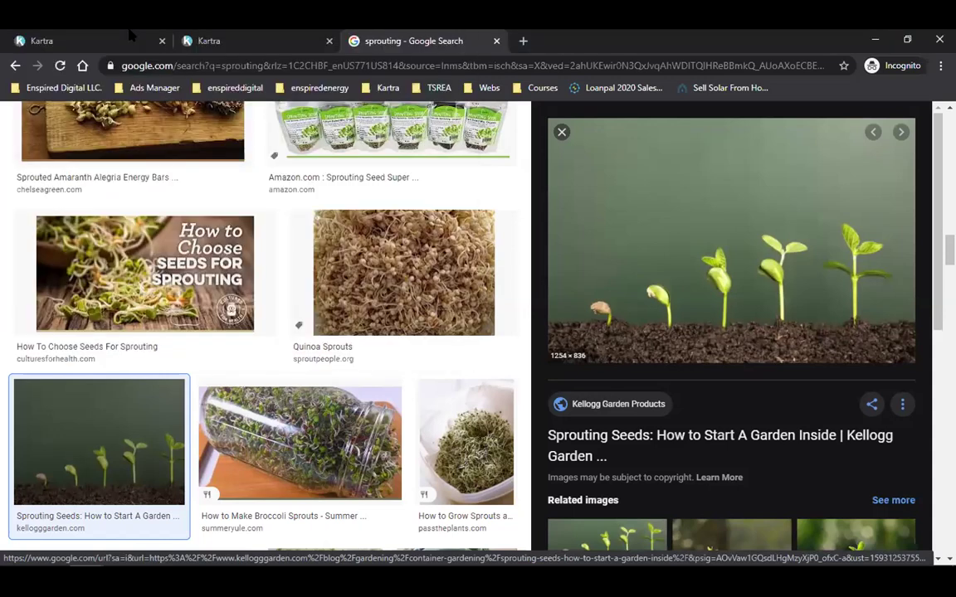
Back in Kartra, close the file picker, save the Campaign preview, and continue to Assets
{"action": "key", "text": "ctrl+Tab"}
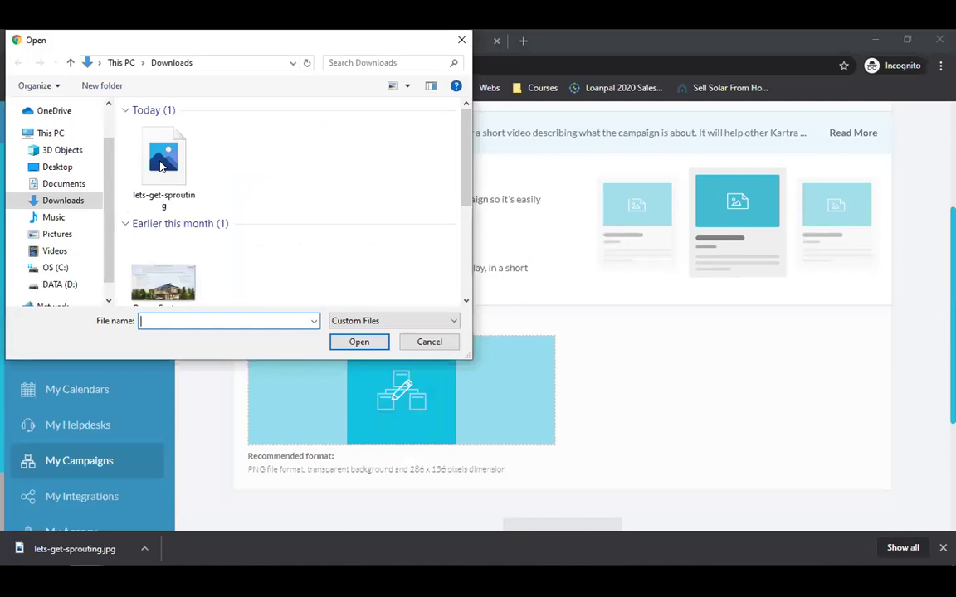
{"action": "key", "text": "Escape"}
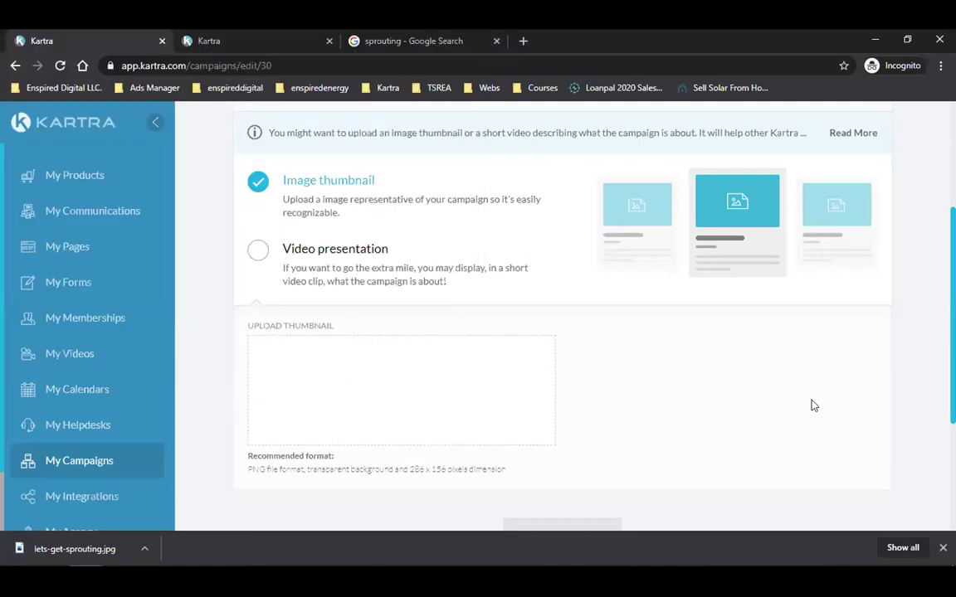
{"action": "scroll", "coordinate": [862, 292], "scroll_direction": "up", "scroll_amount": 3}
{"action": "left_click", "coordinate": [854, 292]}
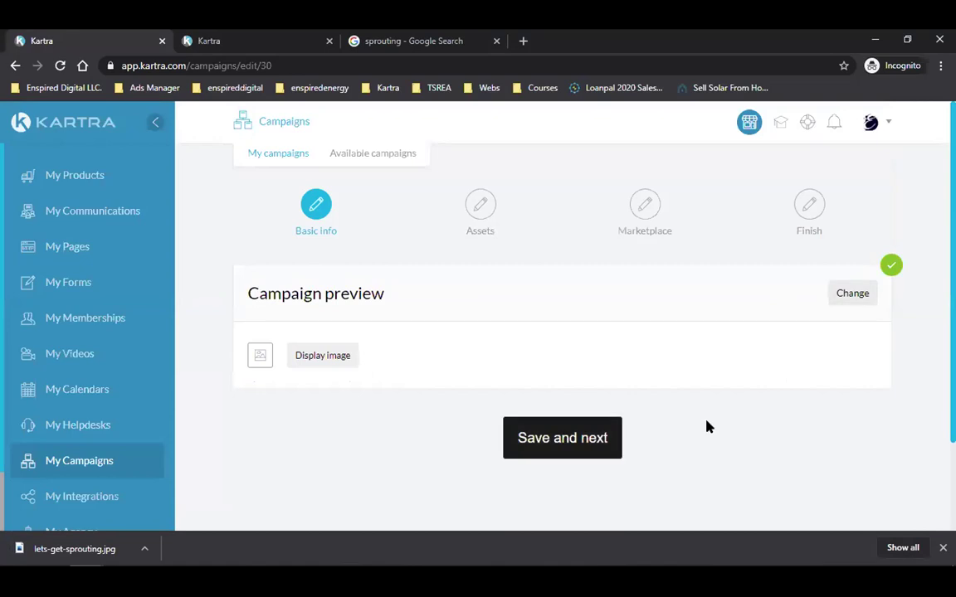
{"action": "left_click", "coordinate": [618, 440]}
{"action": "left_click", "coordinate": [564, 361]}
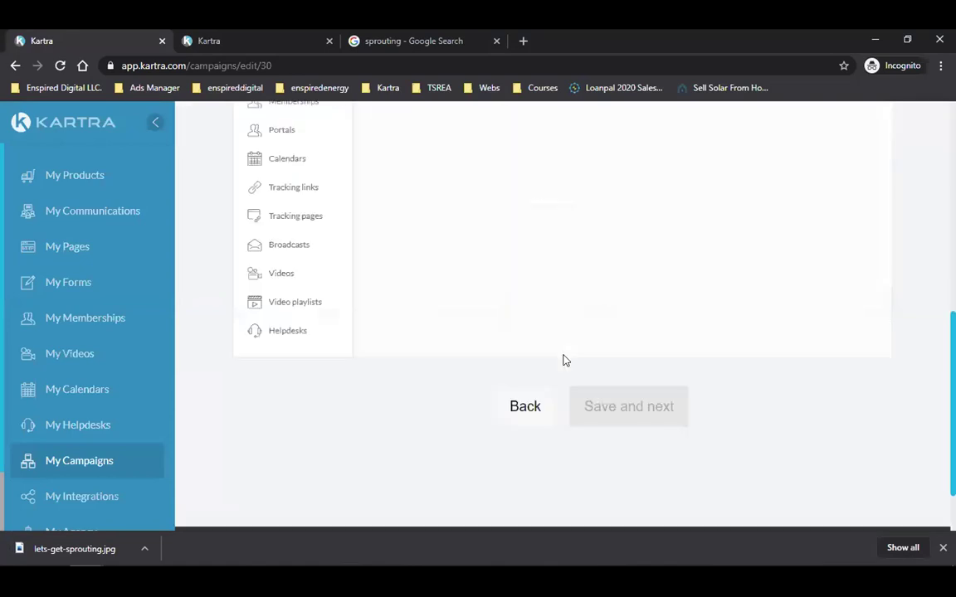
Choose TSREA Training Course as the campaign's product asset
{"action": "scroll", "coordinate": [437, 279], "scroll_direction": "up", "scroll_amount": 5}
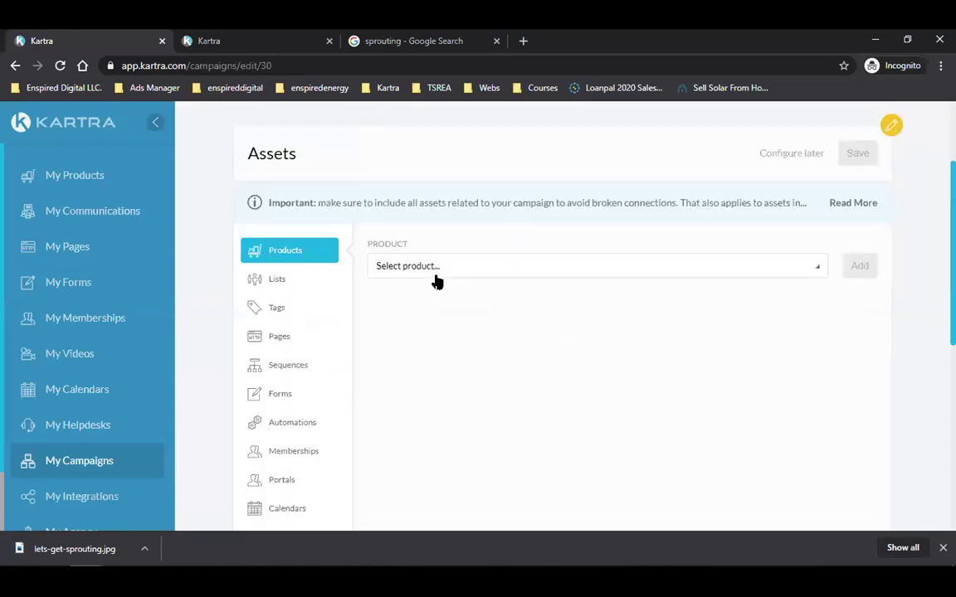
{"action": "left_click", "coordinate": [465, 265]}
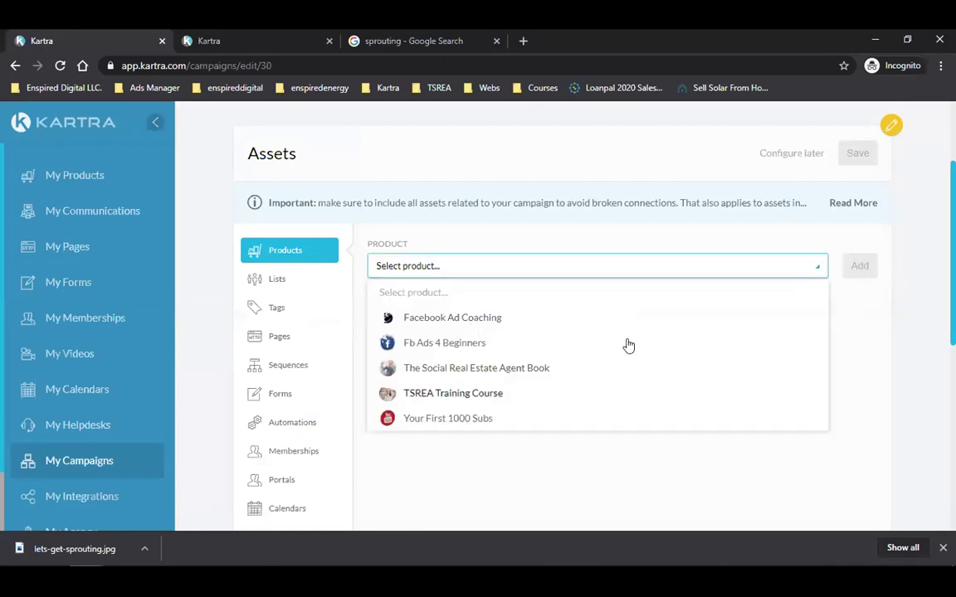
{"action": "left_click", "coordinate": [220, 281]}
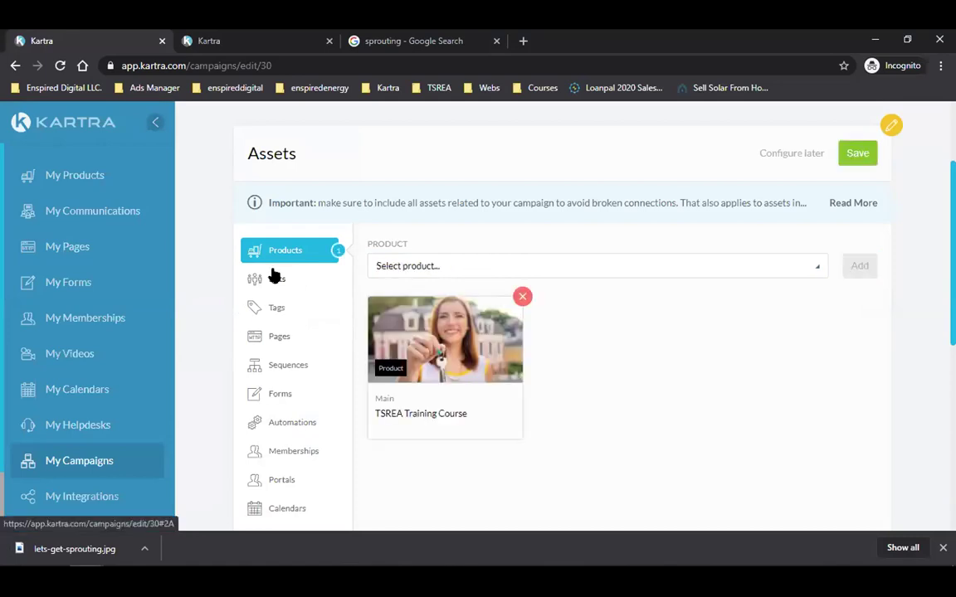
Switch to the Lists category and browse the Select list dropdown, then go to the sequence tab
{"action": "left_click", "coordinate": [273, 277]}
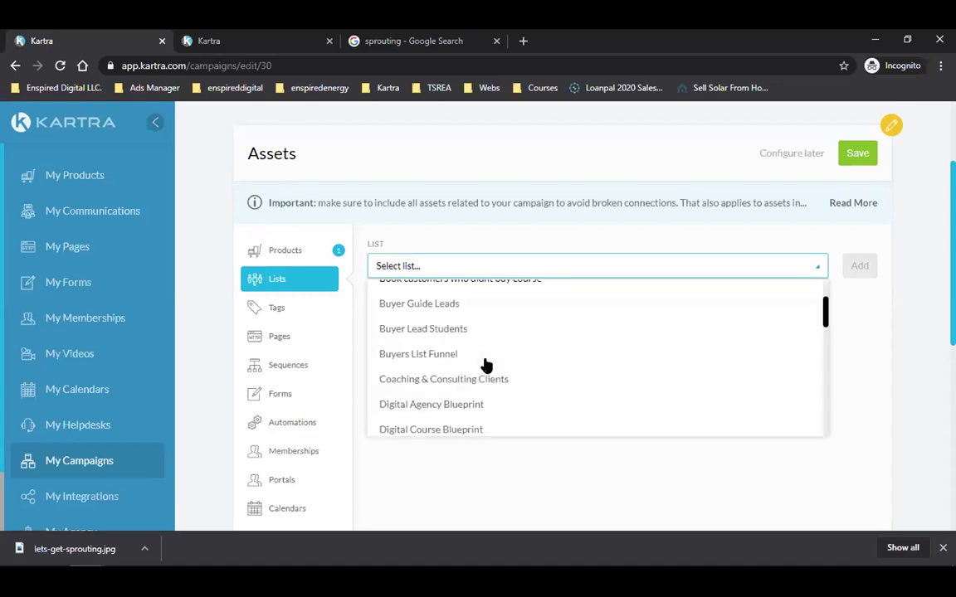
{"action": "scroll", "coordinate": [486, 365], "scroll_direction": "down", "scroll_amount": 5}
{"action": "scroll", "coordinate": [412, 347], "scroll_direction": "down", "scroll_amount": 10}
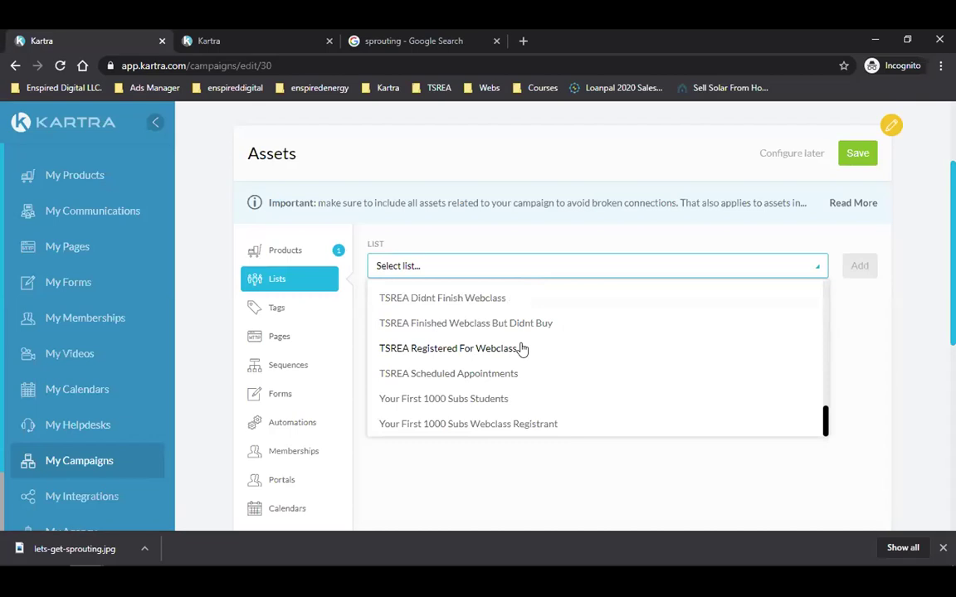
{"action": "scroll", "coordinate": [749, 384], "scroll_direction": "up", "scroll_amount": 1}
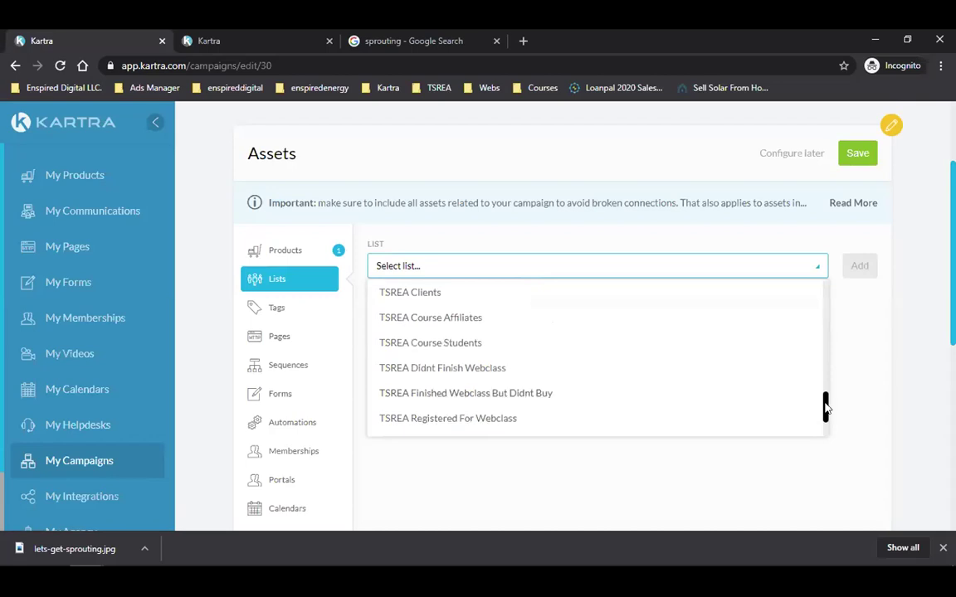
{"action": "left_click_drag", "start_coordinate": [825, 405], "coordinate": [825, 425]}
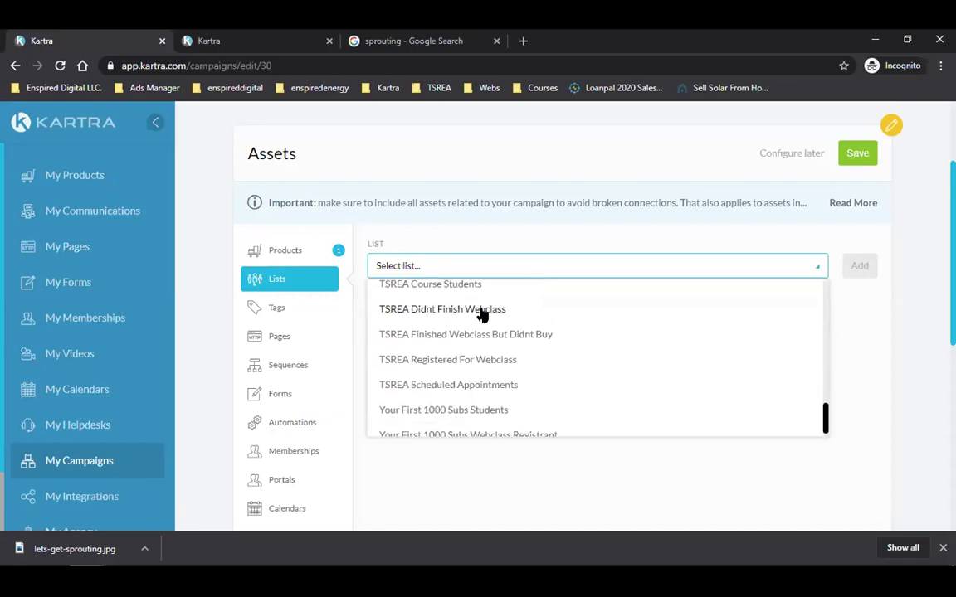
{"action": "key", "text": "ctrl+Tab"}
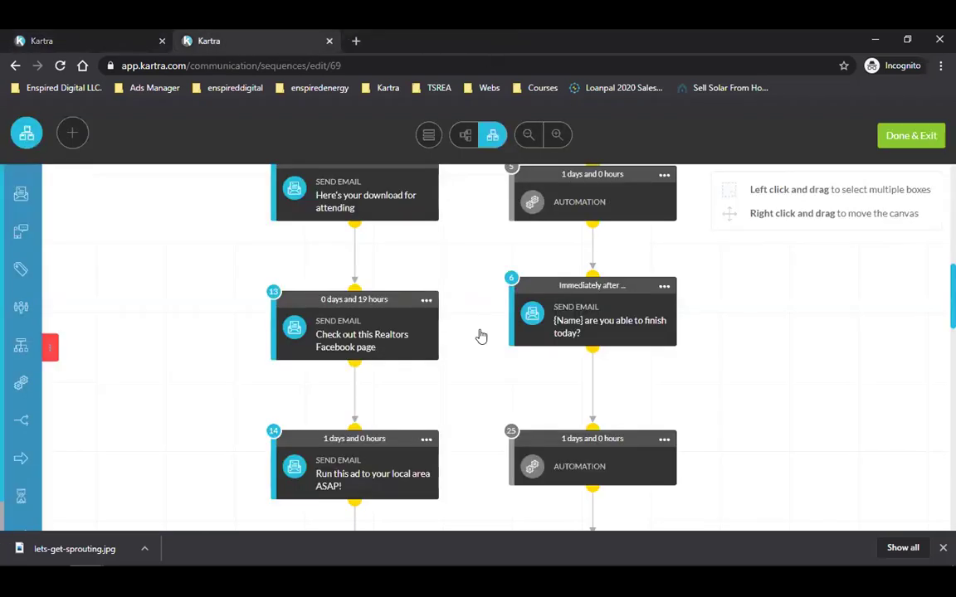
Scroll through the later webclass follow-up emails, then return to the NSC campaign's Assets tab
{"action": "scroll", "coordinate": [597, 337], "scroll_direction": "down", "scroll_amount": 3}
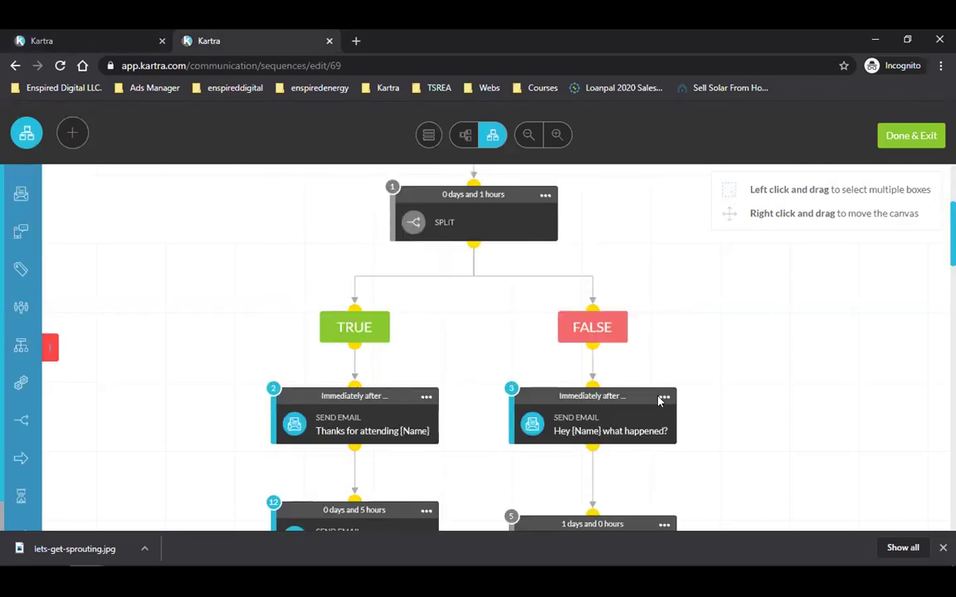
{"action": "scroll", "coordinate": [354, 362], "scroll_direction": "down", "scroll_amount": 2}
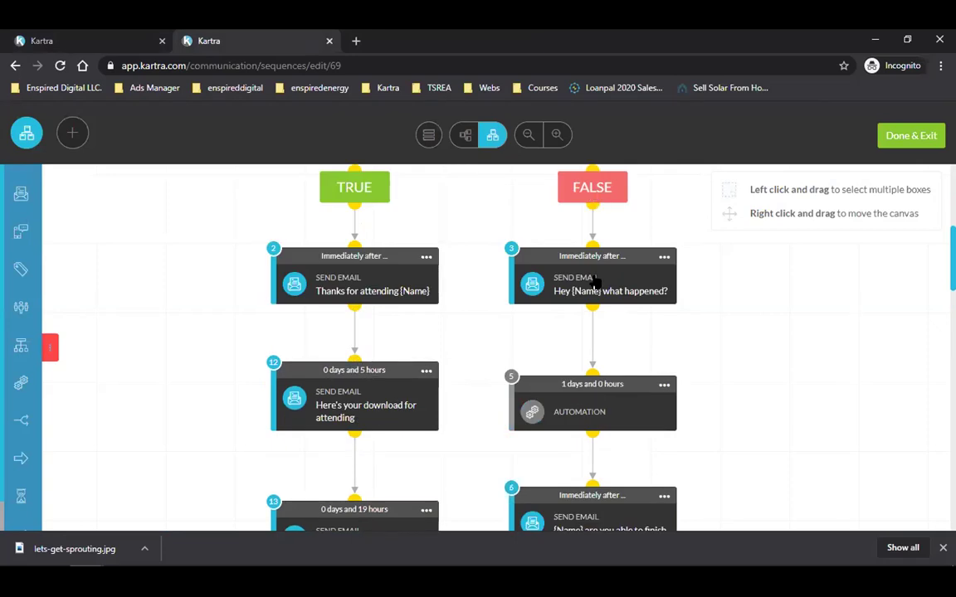
{"action": "scroll", "coordinate": [650, 393], "scroll_direction": "down", "scroll_amount": 2}
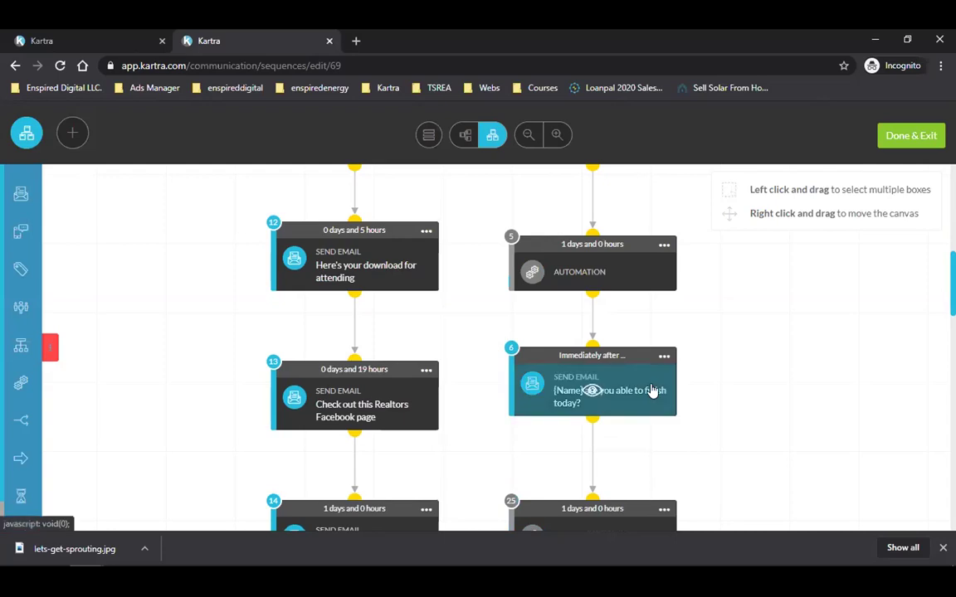
{"action": "scroll", "coordinate": [652, 390], "scroll_direction": "down", "scroll_amount": 2}
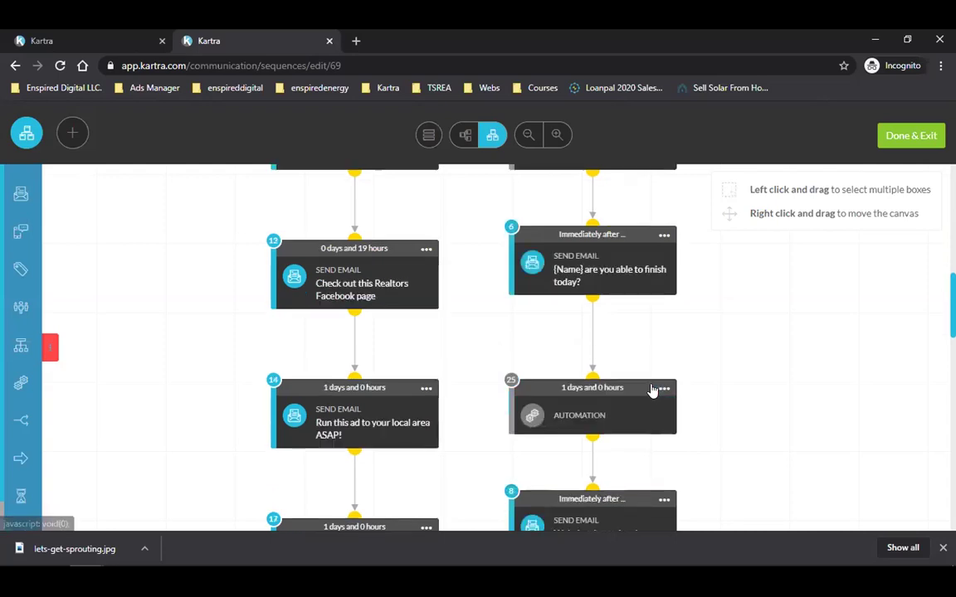
{"action": "scroll", "coordinate": [652, 390], "scroll_direction": "down", "scroll_amount": 3}
{"action": "scroll", "coordinate": [652, 389], "scroll_direction": "down", "scroll_amount": 2}
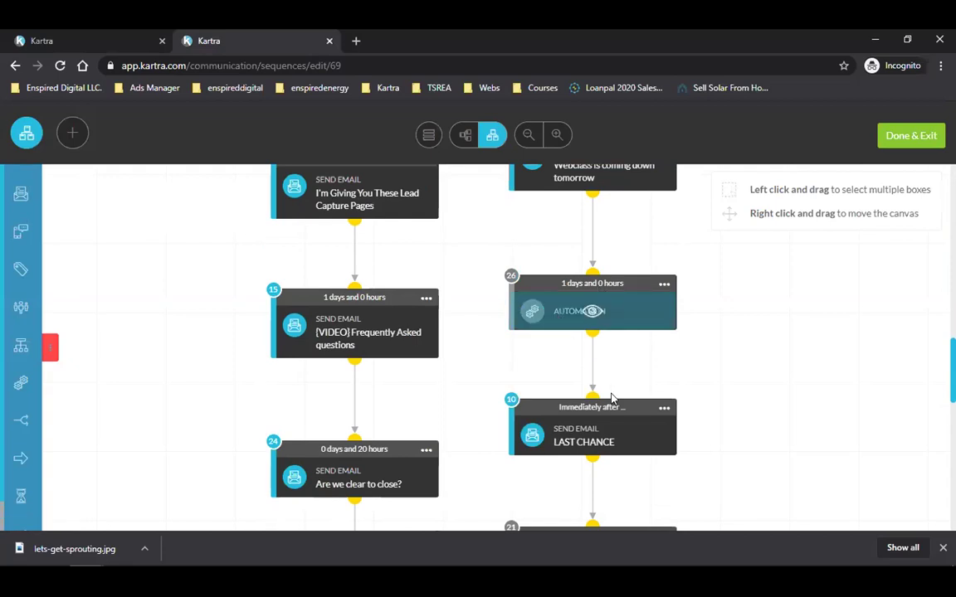
{"action": "scroll", "coordinate": [612, 404], "scroll_direction": "up", "scroll_amount": 2}
{"action": "scroll", "coordinate": [612, 404], "scroll_direction": "up", "scroll_amount": 4}
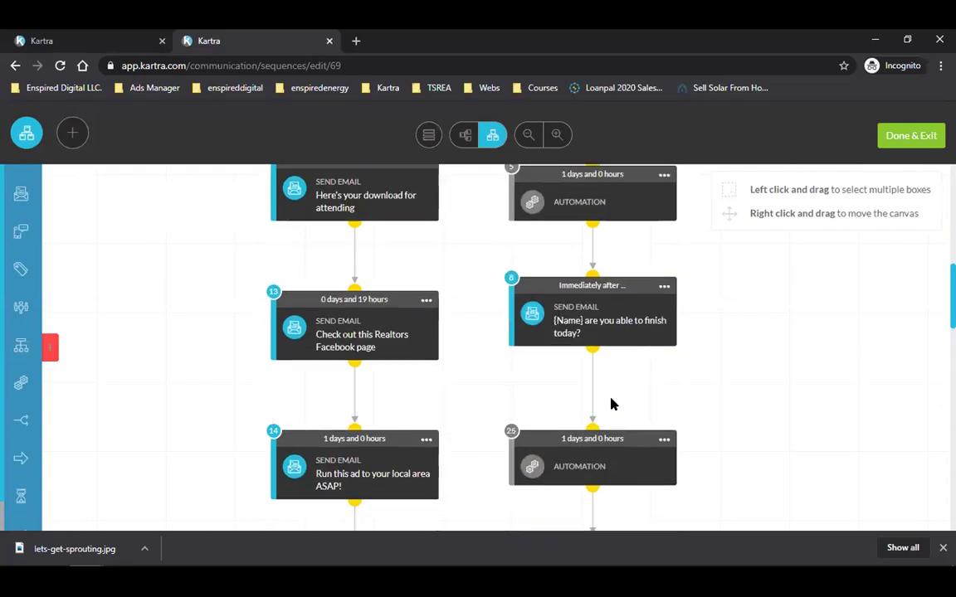
{"action": "scroll", "coordinate": [611, 404], "scroll_direction": "down", "scroll_amount": 3}
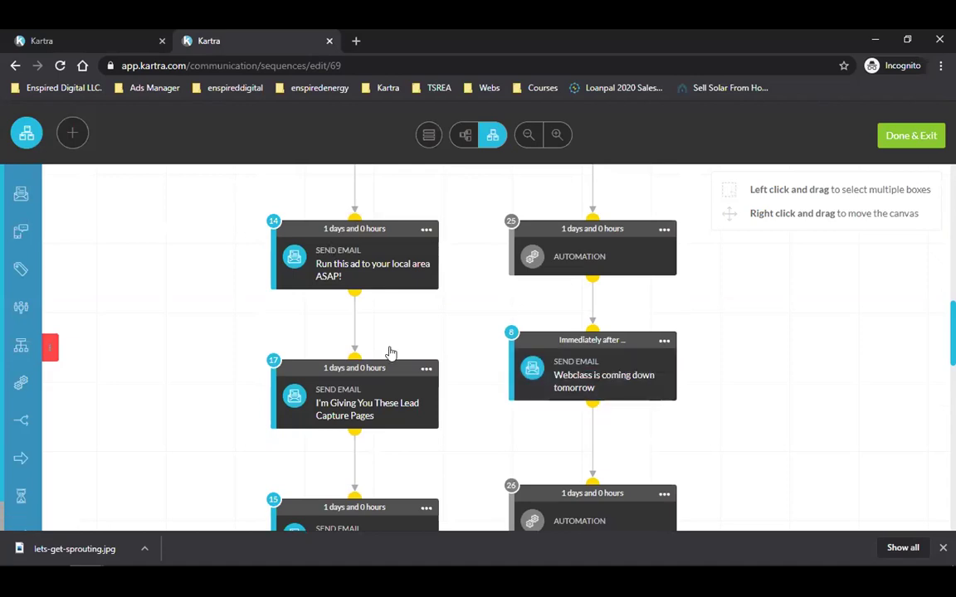
{"action": "scroll", "coordinate": [643, 390], "scroll_direction": "down", "scroll_amount": 3}
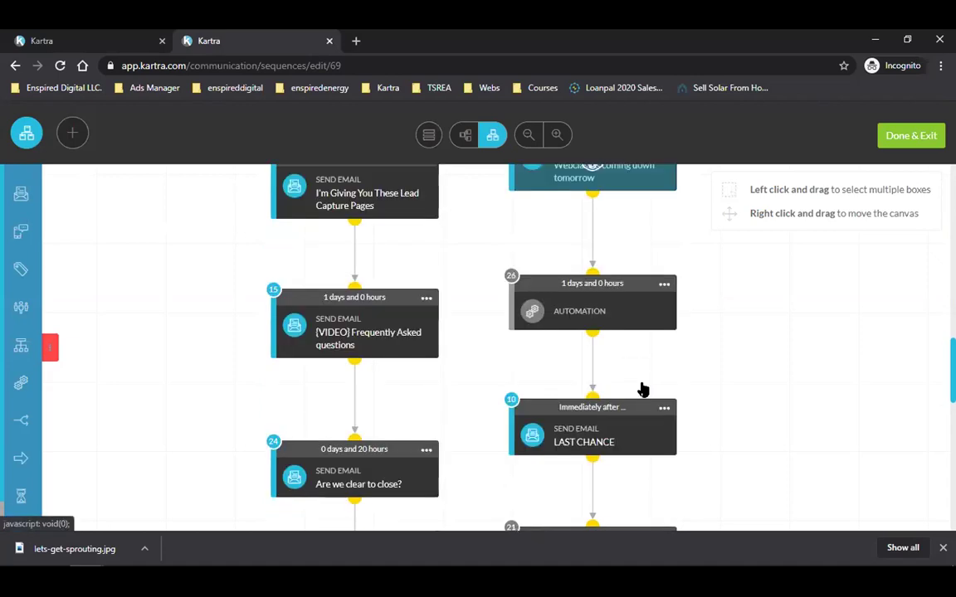
{"action": "scroll", "coordinate": [643, 390], "scroll_direction": "down", "scroll_amount": 1}
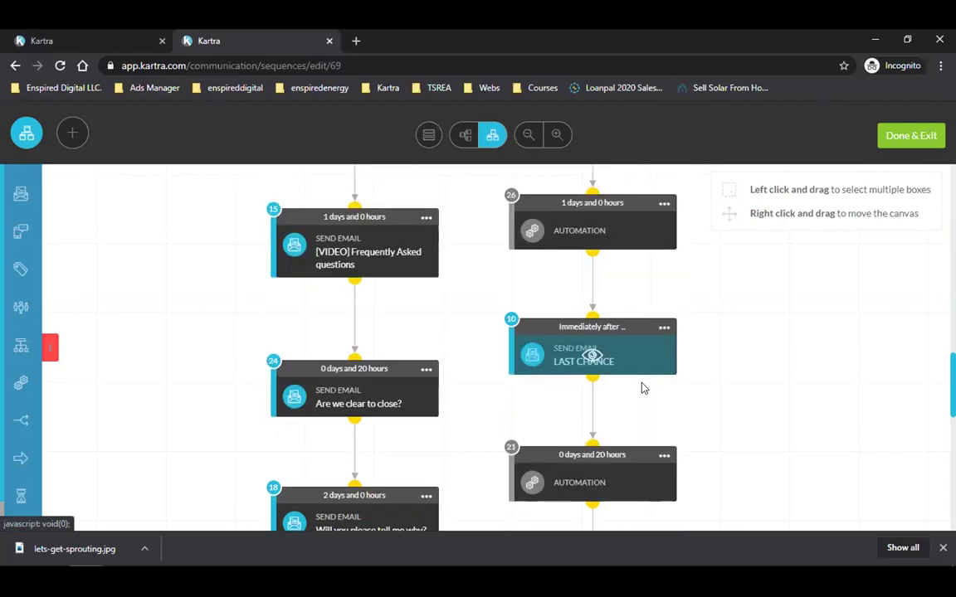
{"action": "scroll", "coordinate": [642, 389], "scroll_direction": "down", "scroll_amount": 3}
{"action": "scroll", "coordinate": [639, 390], "scroll_direction": "down", "scroll_amount": 1}
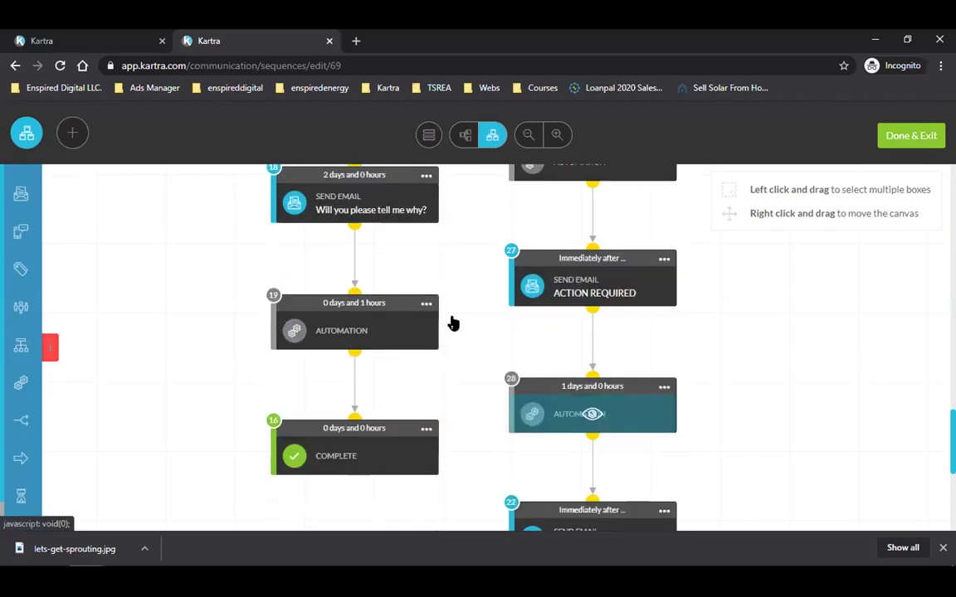
{"action": "scroll", "coordinate": [332, 258], "scroll_direction": "up", "scroll_amount": 1}
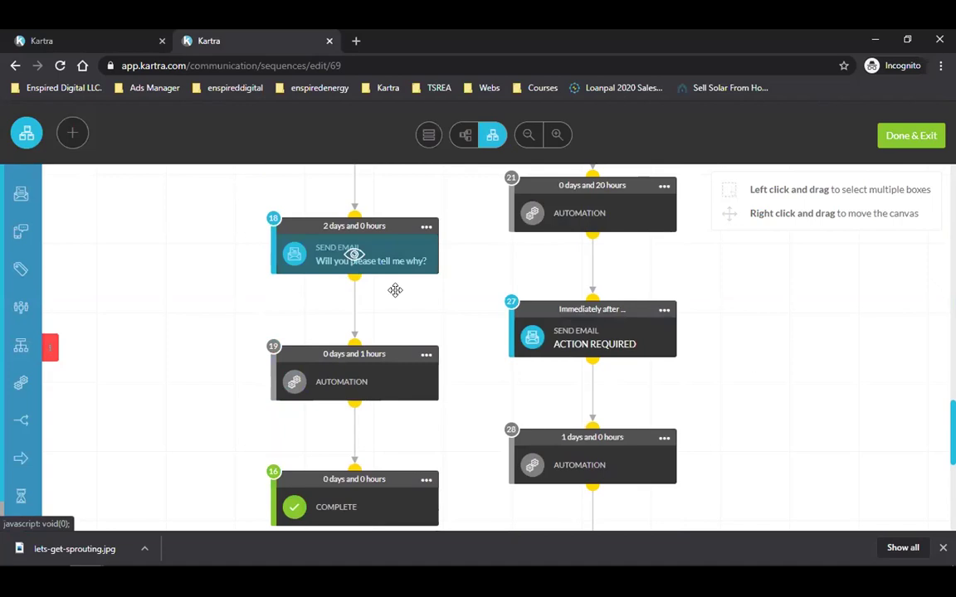
{"action": "scroll", "coordinate": [750, 363], "scroll_direction": "down", "scroll_amount": 2}
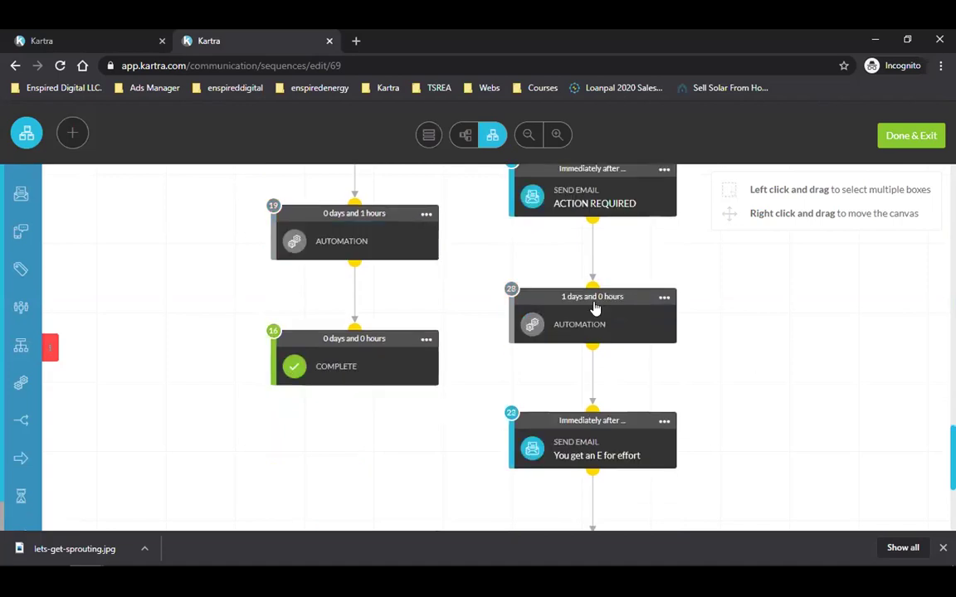
{"action": "scroll", "coordinate": [594, 308], "scroll_direction": "down", "scroll_amount": 2}
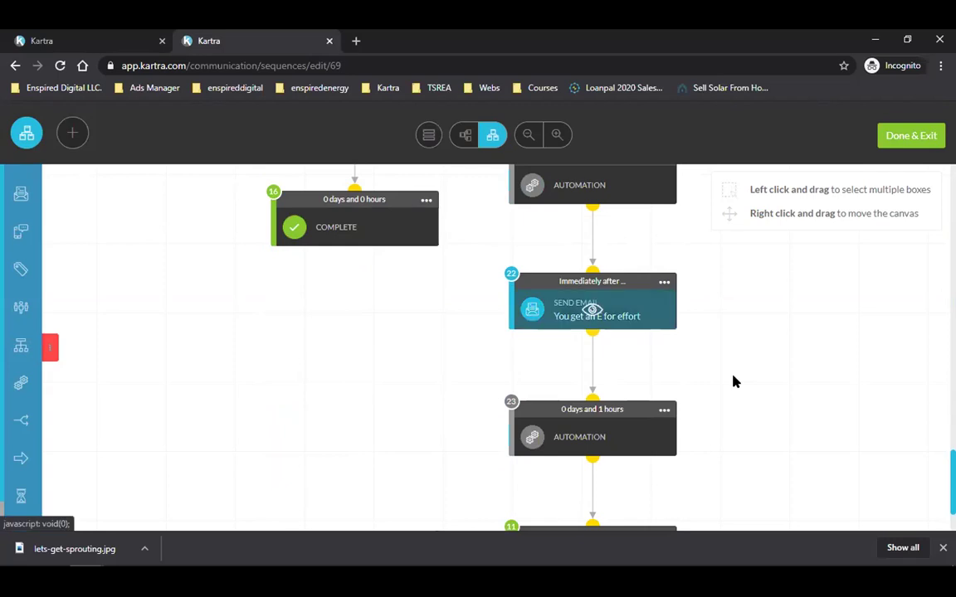
{"action": "scroll", "coordinate": [478, 284], "scroll_direction": "up", "scroll_amount": 2}
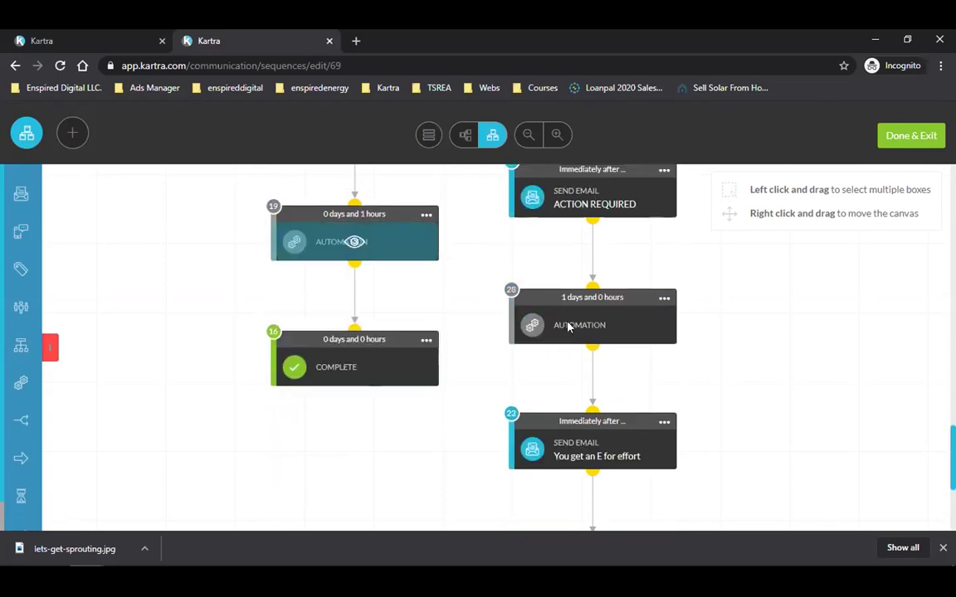
{"action": "scroll", "coordinate": [568, 327], "scroll_direction": "down", "scroll_amount": 3}
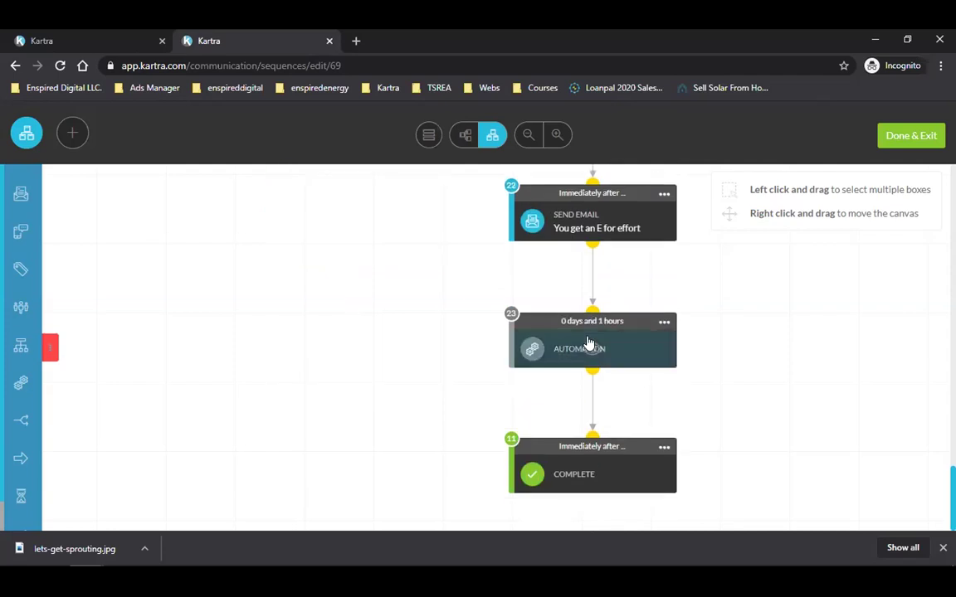
{"action": "scroll", "coordinate": [397, 245], "scroll_direction": "up", "scroll_amount": 2}
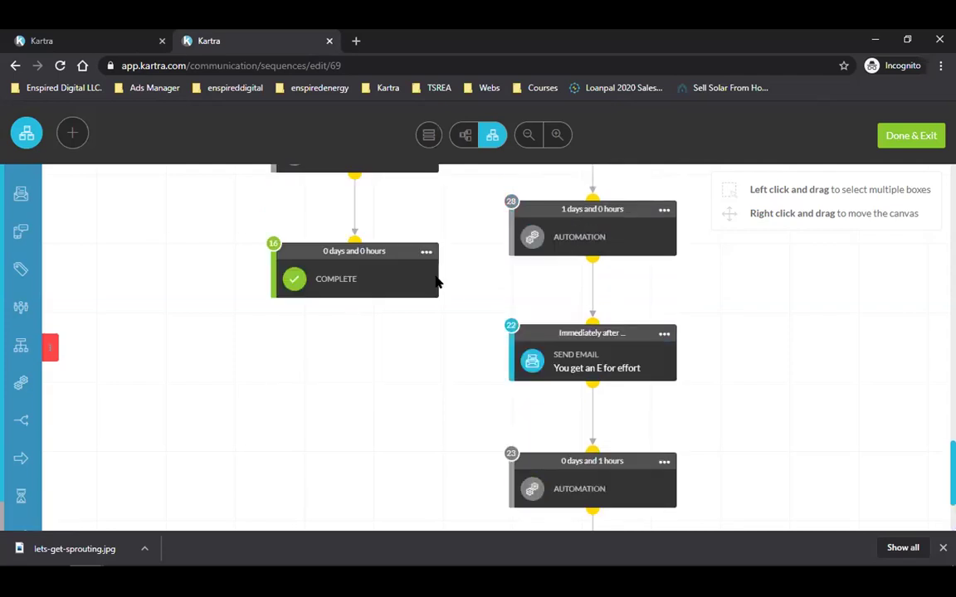
{"action": "scroll", "coordinate": [462, 302], "scroll_direction": "up", "scroll_amount": 3}
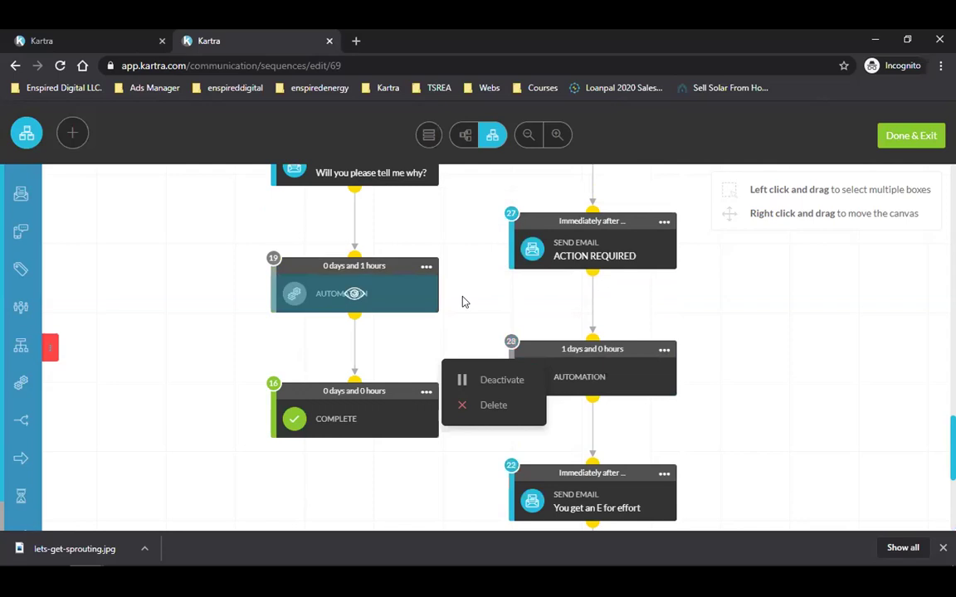
{"action": "left_click", "coordinate": [157, 35]}
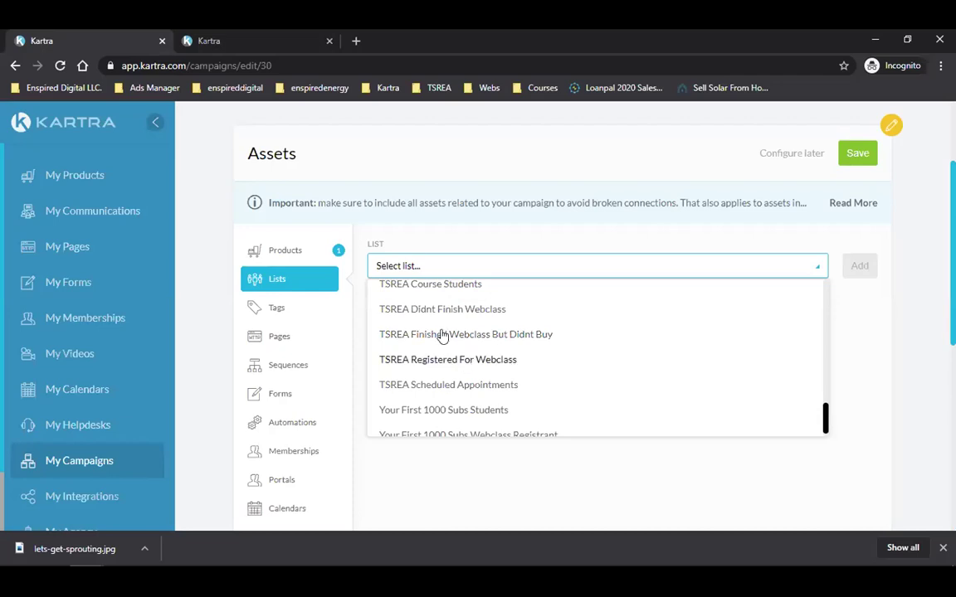
Switch from the Assets tab back to the sequence editor tab with Ctrl+Tab
{"action": "key", "text": "ctrl+Tab"}
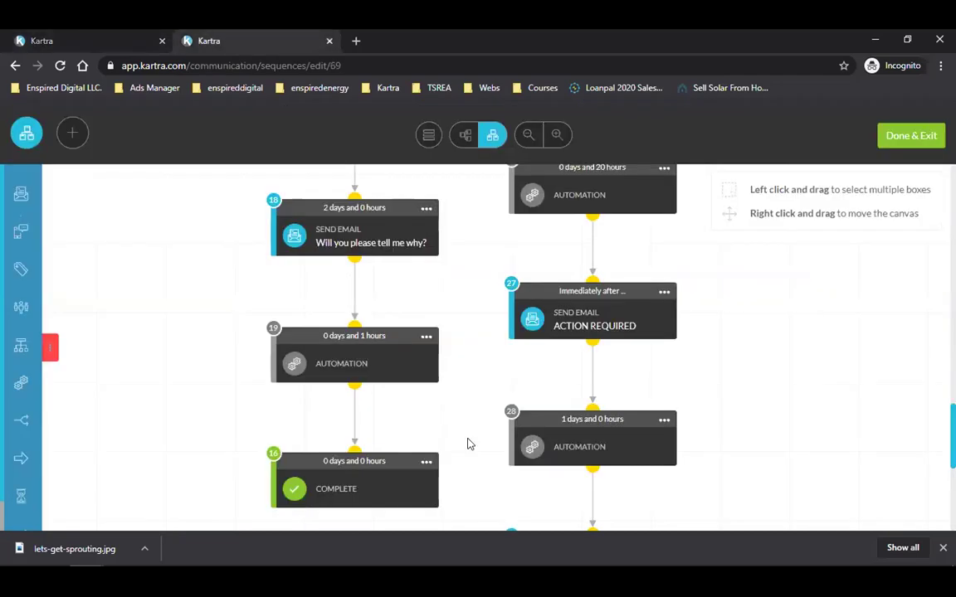
Go back to the NSC campaign's Assets tab with the TSREA lists offered in the Lists dropdown
{"action": "scroll", "coordinate": [452, 399], "scroll_direction": "down", "scroll_amount": 2}
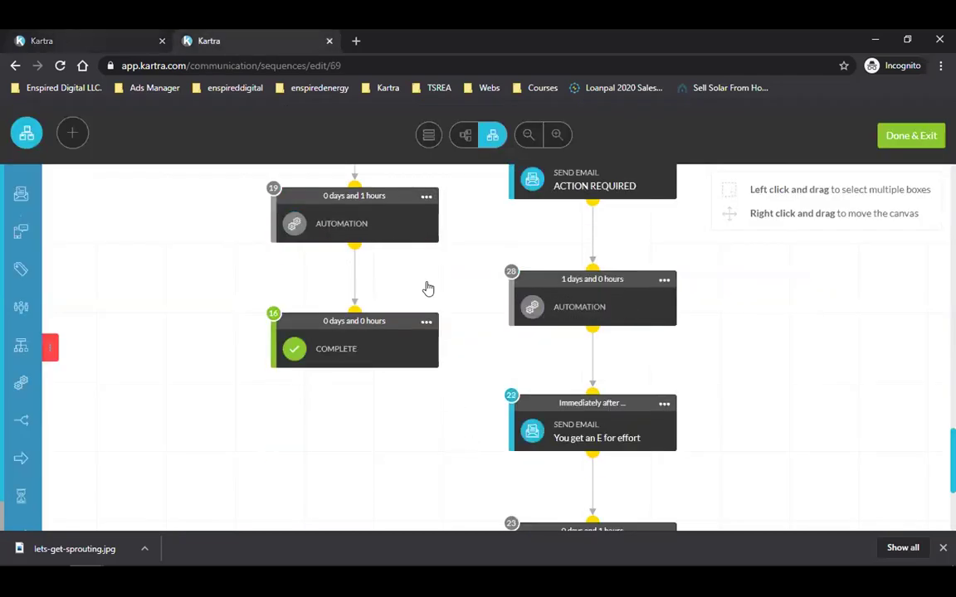
{"action": "key", "text": "ctrl+Tab"}
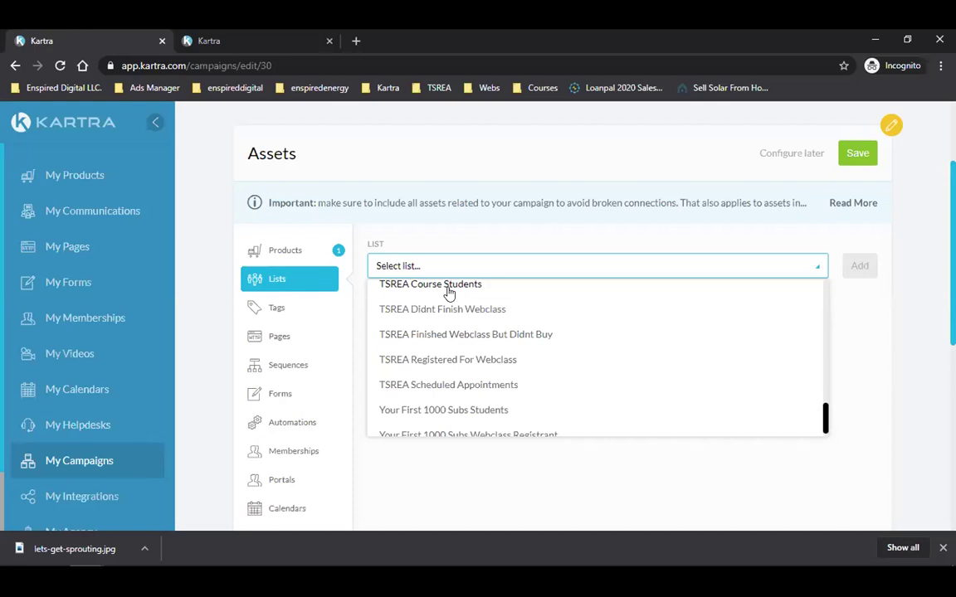
Add the TSREA Course Students list, review the email sequence, then return to Assets
{"action": "left_click", "coordinate": [449, 286]}
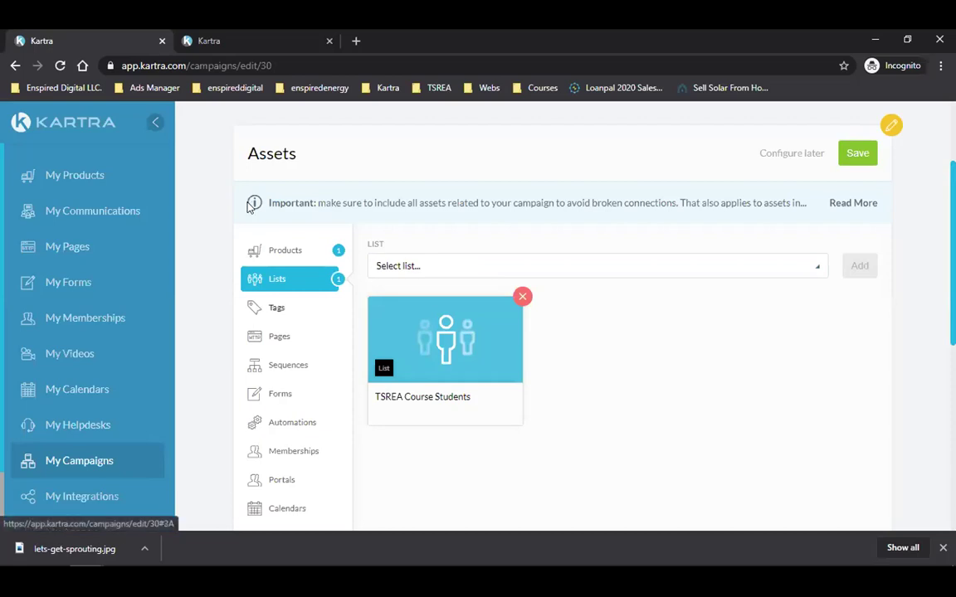
{"action": "key", "text": "ctrl+Tab"}
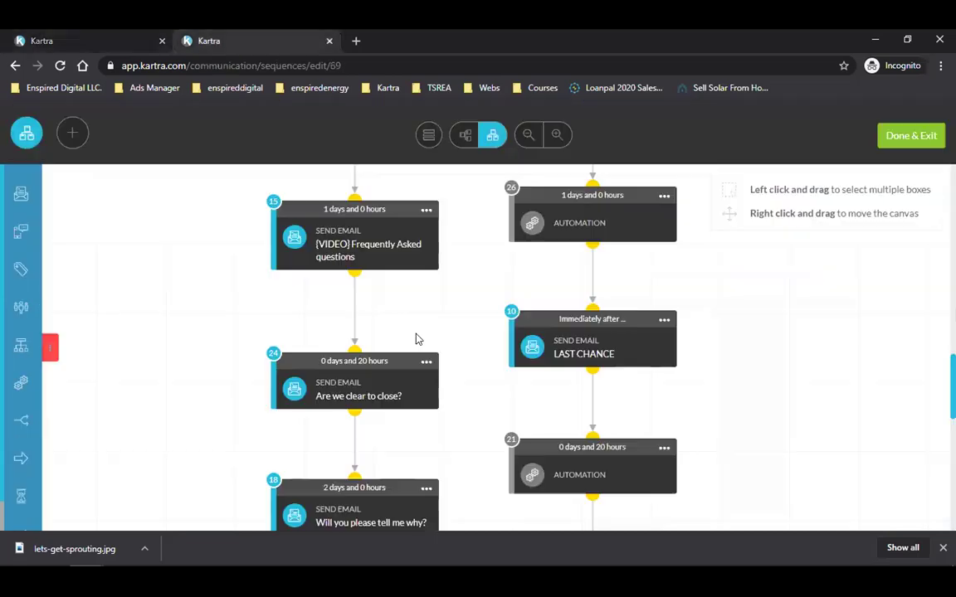
{"action": "scroll", "coordinate": [452, 341], "scroll_direction": "up", "scroll_amount": 5}
{"action": "scroll", "coordinate": [452, 346], "scroll_direction": "up", "scroll_amount": 2}
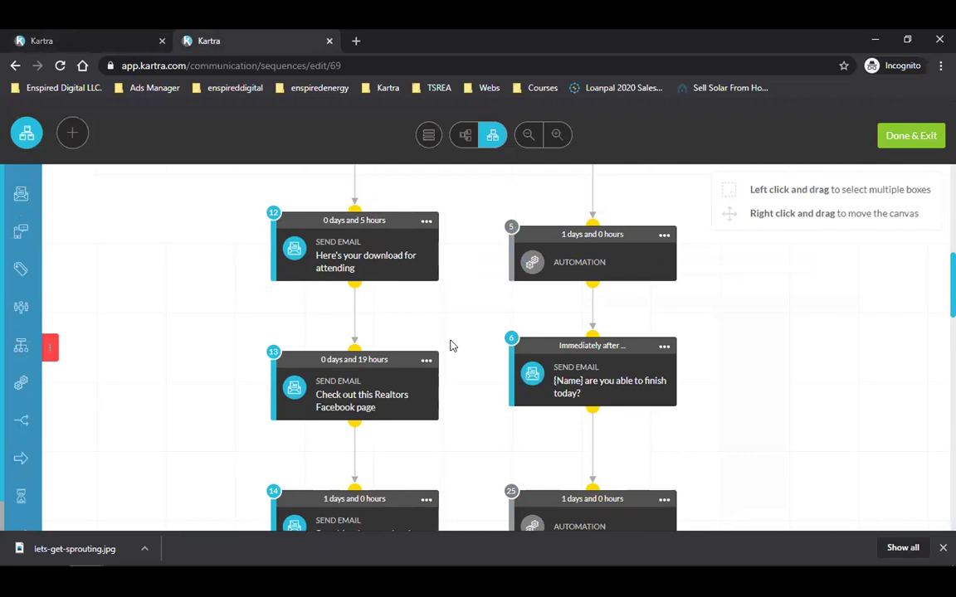
{"action": "scroll", "coordinate": [452, 345], "scroll_direction": "up", "scroll_amount": 3}
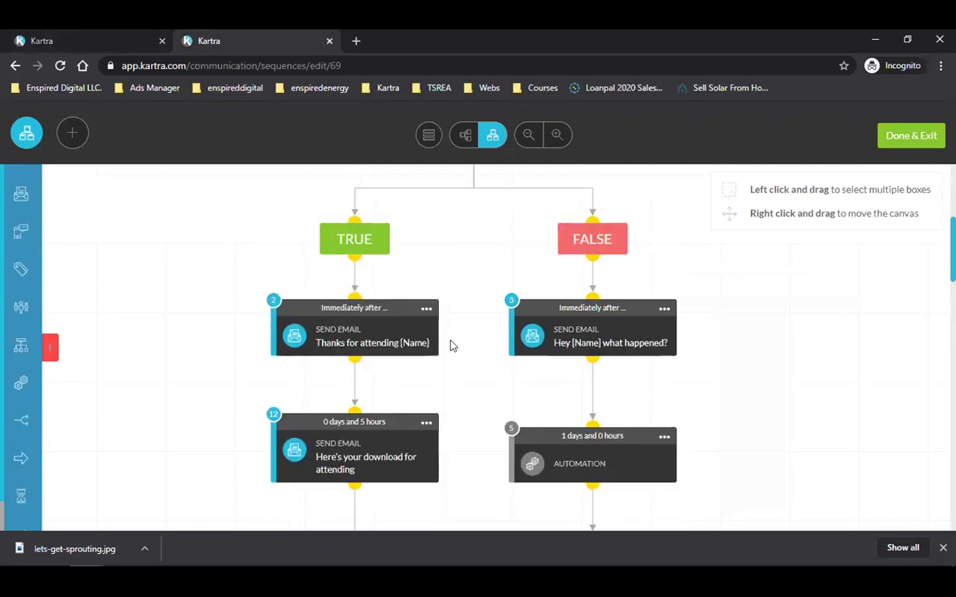
{"action": "scroll", "coordinate": [381, 272], "scroll_direction": "down", "scroll_amount": 1}
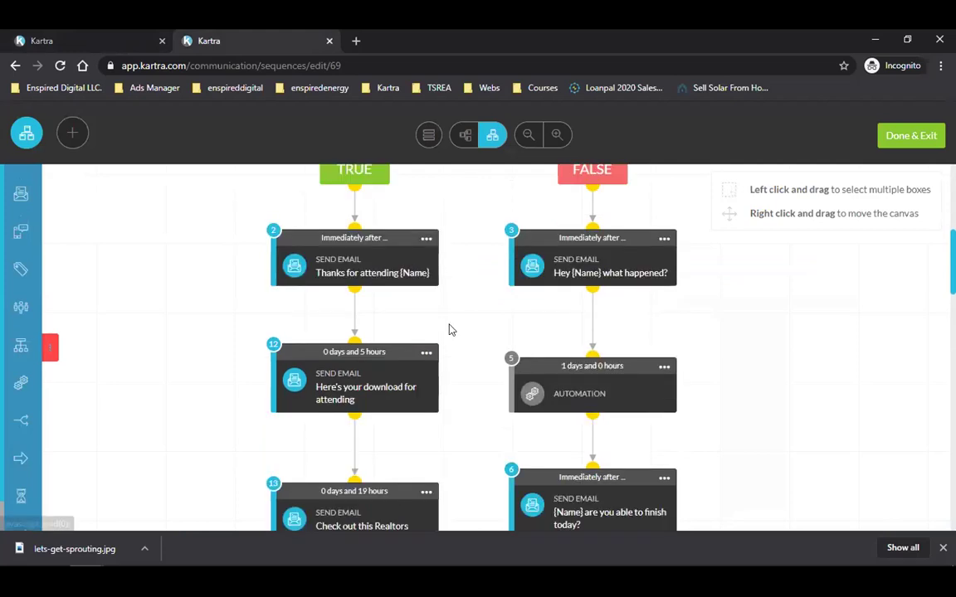
{"action": "scroll", "coordinate": [348, 334], "scroll_direction": "up", "scroll_amount": 1}
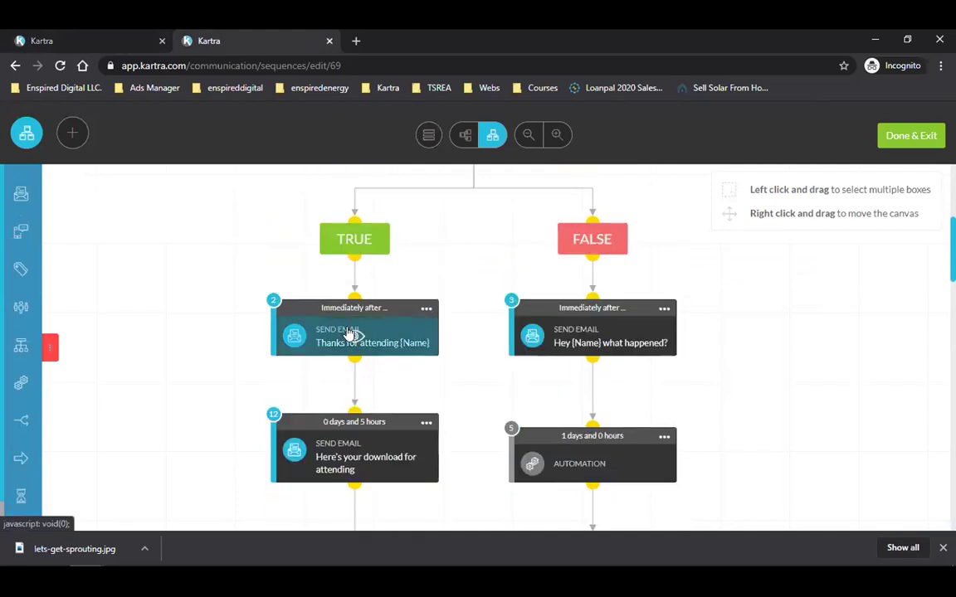
{"action": "scroll", "coordinate": [350, 334], "scroll_direction": "down", "scroll_amount": 1}
{"action": "scroll", "coordinate": [358, 397], "scroll_direction": "down", "scroll_amount": 2}
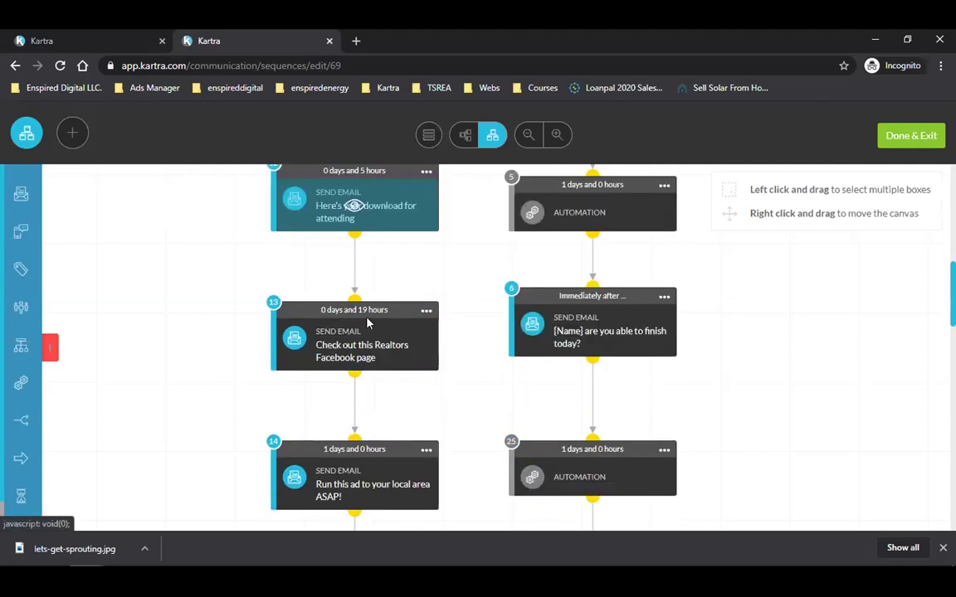
{"action": "scroll", "coordinate": [367, 323], "scroll_direction": "down", "scroll_amount": 1}
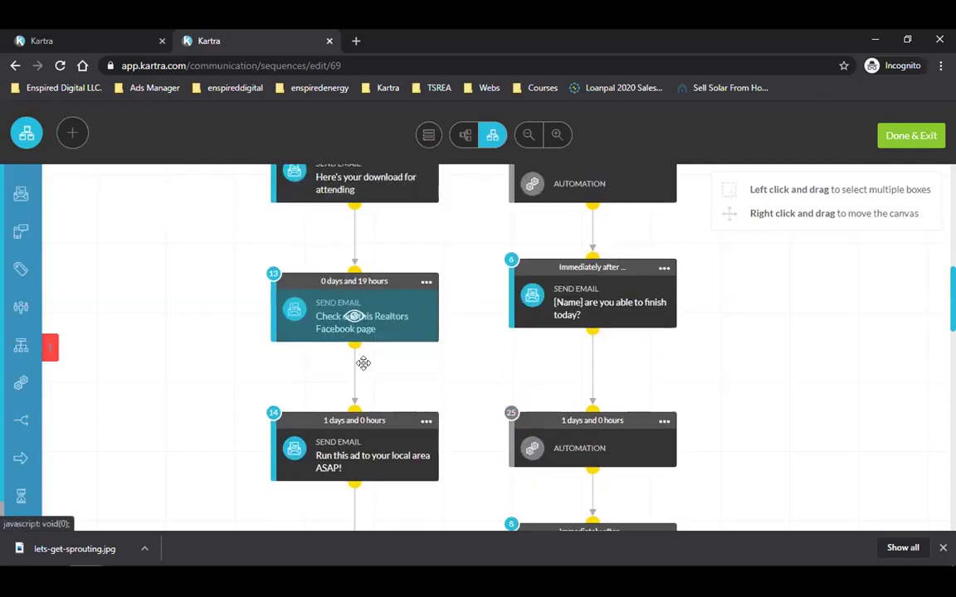
{"action": "scroll", "coordinate": [359, 378], "scroll_direction": "down", "scroll_amount": 1}
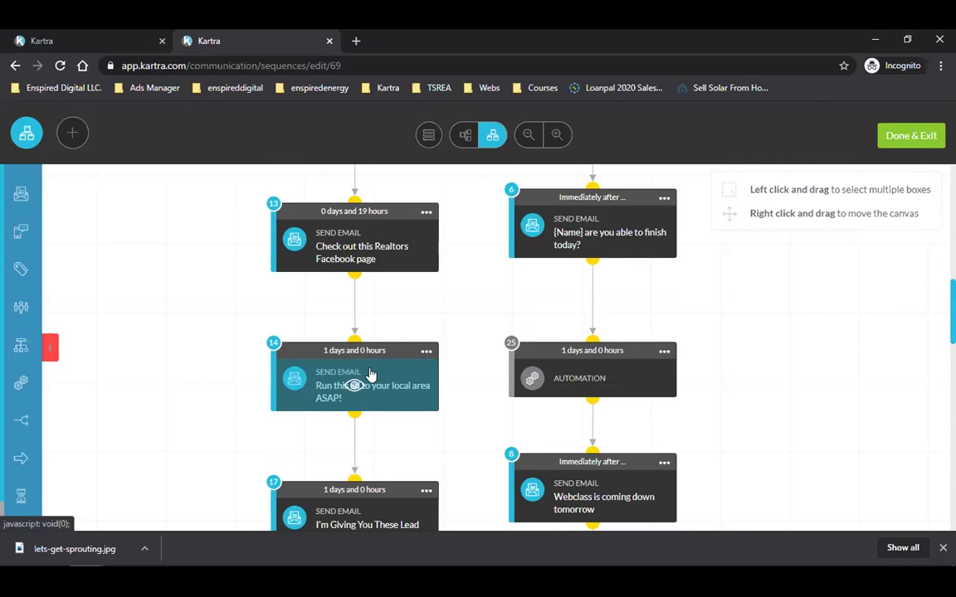
{"action": "key", "text": "ctrl+shift+Tab"}
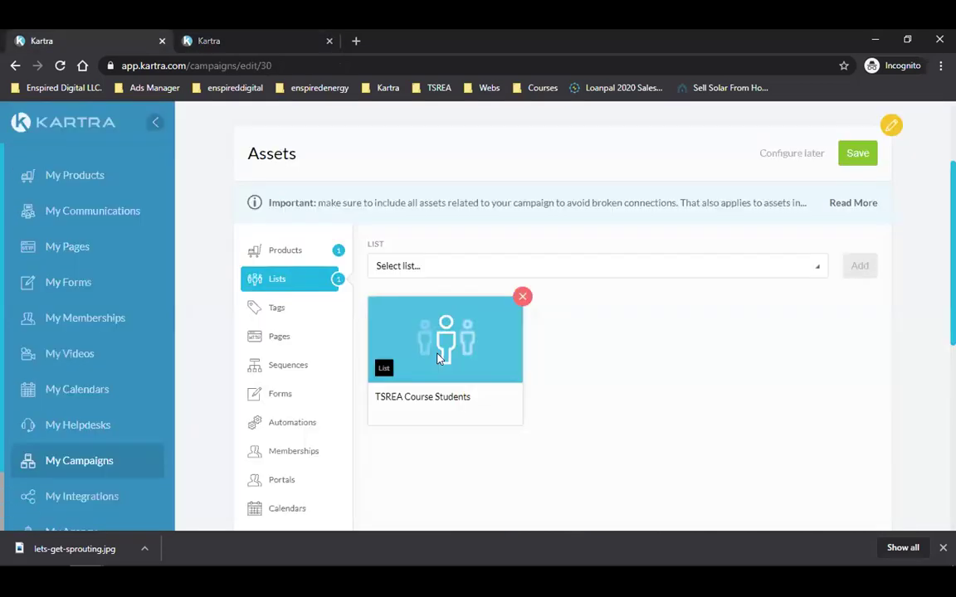
{"action": "triple_click", "coordinate": [435, 398]}
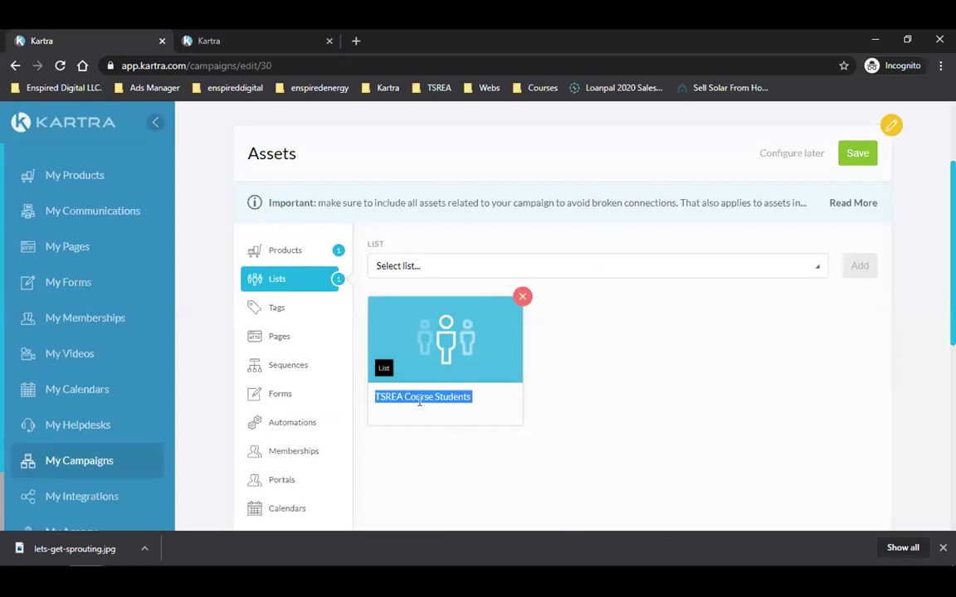
{"action": "key", "text": "ctrl+Tab"}
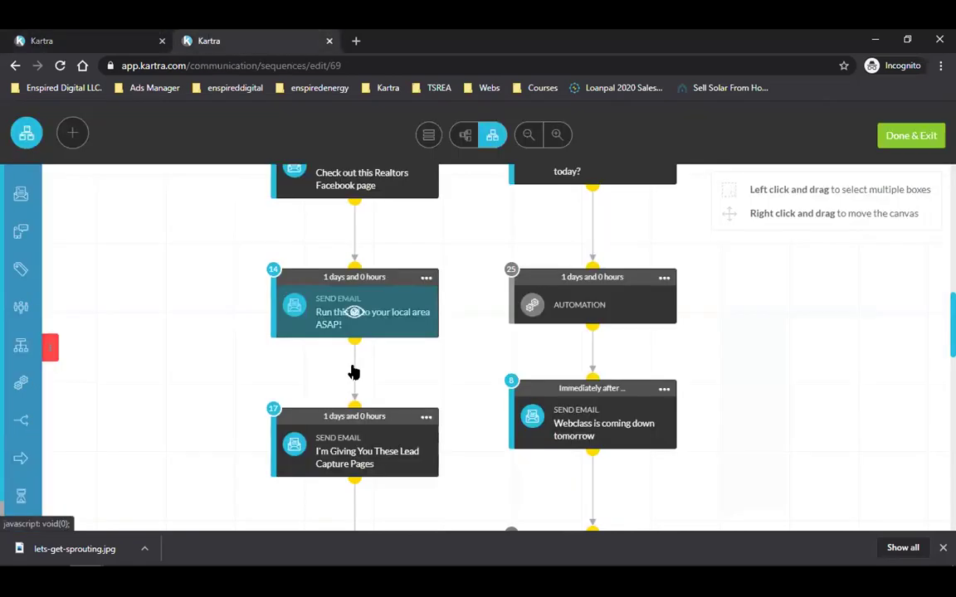
{"action": "scroll", "coordinate": [351, 308], "scroll_direction": "down", "scroll_amount": 2}
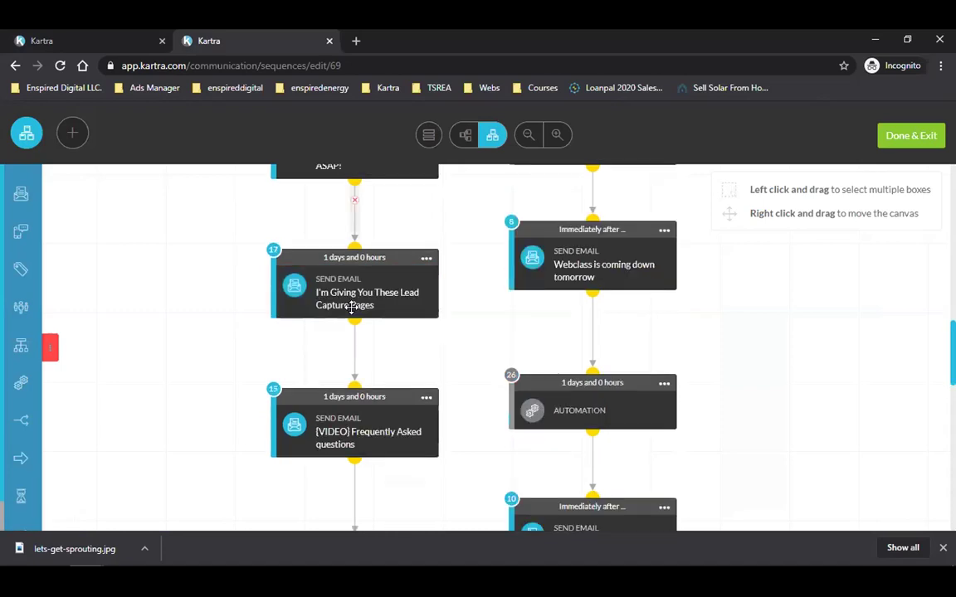
{"action": "scroll", "coordinate": [352, 308], "scroll_direction": "down", "scroll_amount": 3}
{"action": "scroll", "coordinate": [352, 312], "scroll_direction": "down", "scroll_amount": 2}
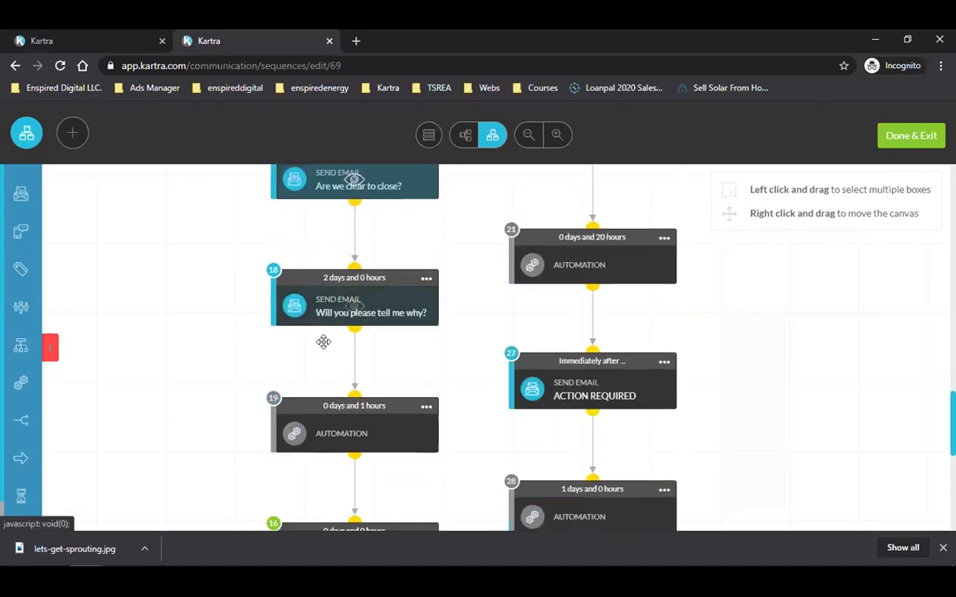
{"action": "key", "text": "ctrl+shift+Tab"}
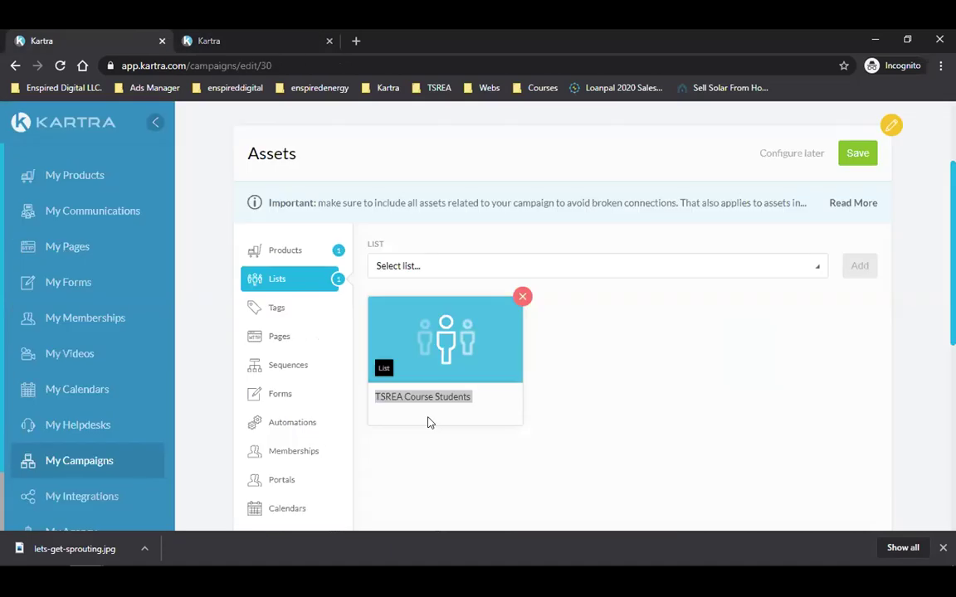
{"action": "triple_click", "coordinate": [413, 397]}
{"action": "left_click_drag", "start_coordinate": [489, 399], "coordinate": [411, 399]}
{"action": "left_click", "coordinate": [563, 340]}
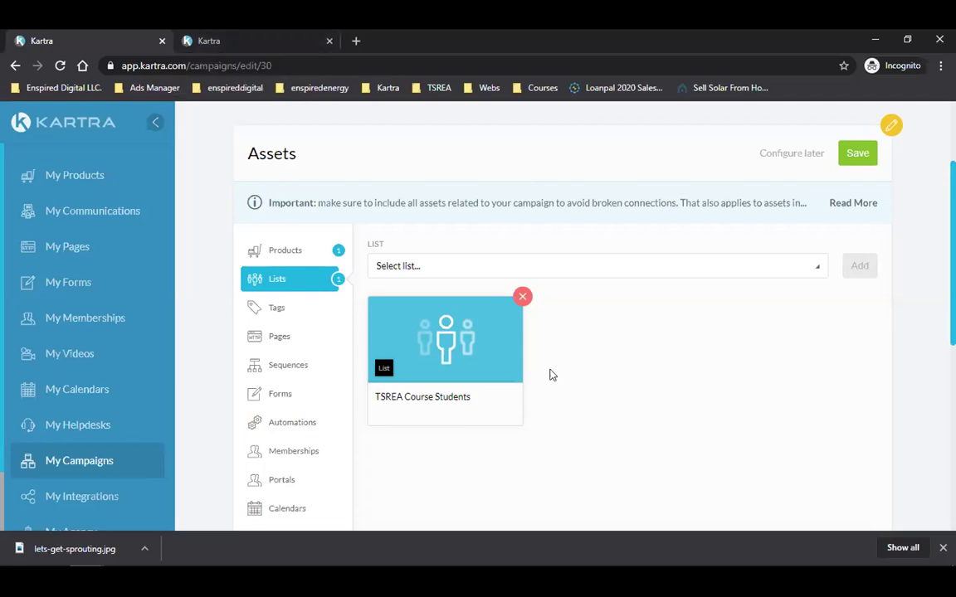
Add the TSREA Didnt Finish Webclass list to the campaign assets
{"action": "triple_click", "coordinate": [439, 396]}
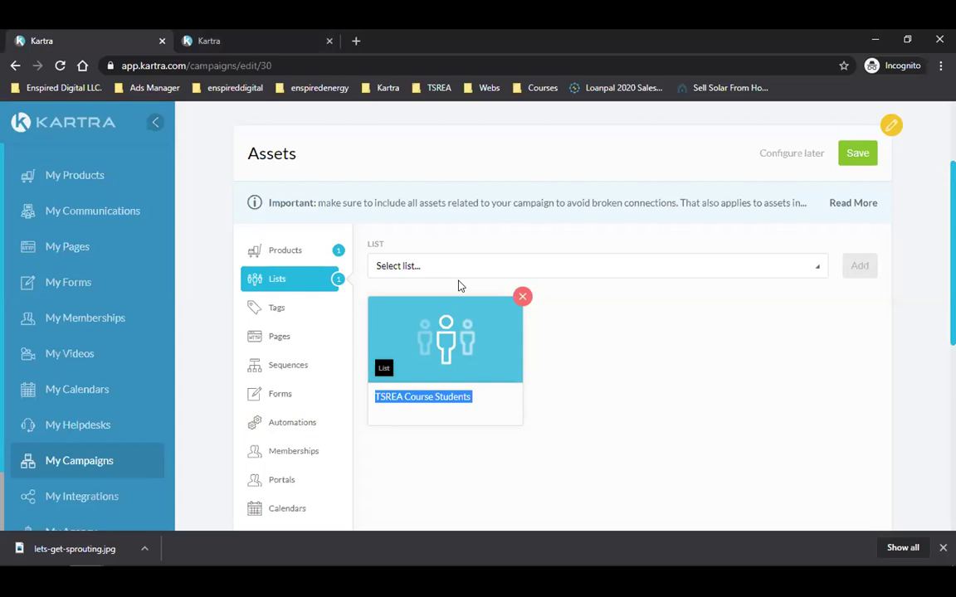
{"action": "left_click", "coordinate": [458, 267]}
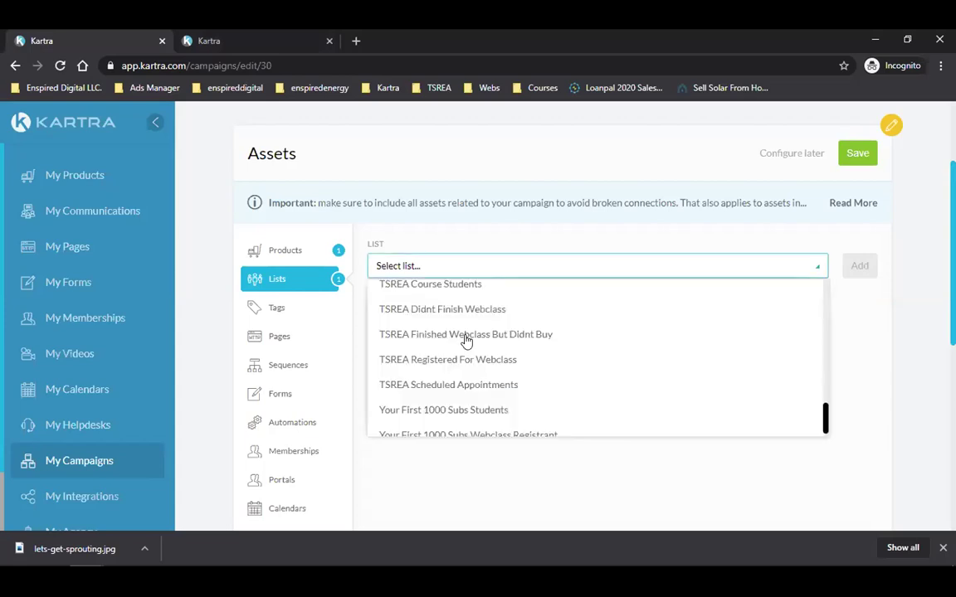
{"action": "left_click", "coordinate": [454, 310]}
{"action": "left_click", "coordinate": [849, 273]}
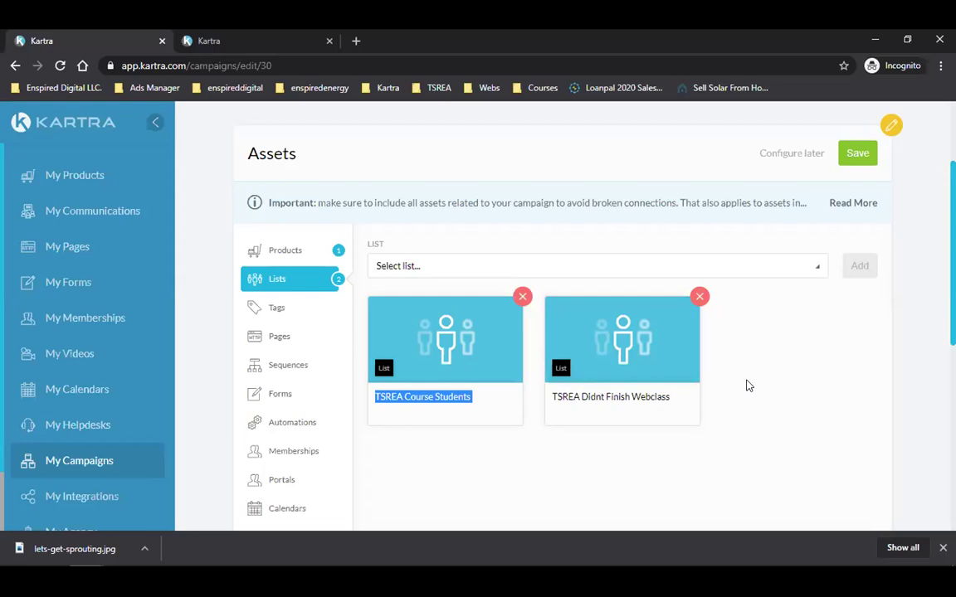
Select the TSREA Didnt Finish Webclass list name and go back to the email sequence editor
{"action": "left_click", "coordinate": [633, 398]}
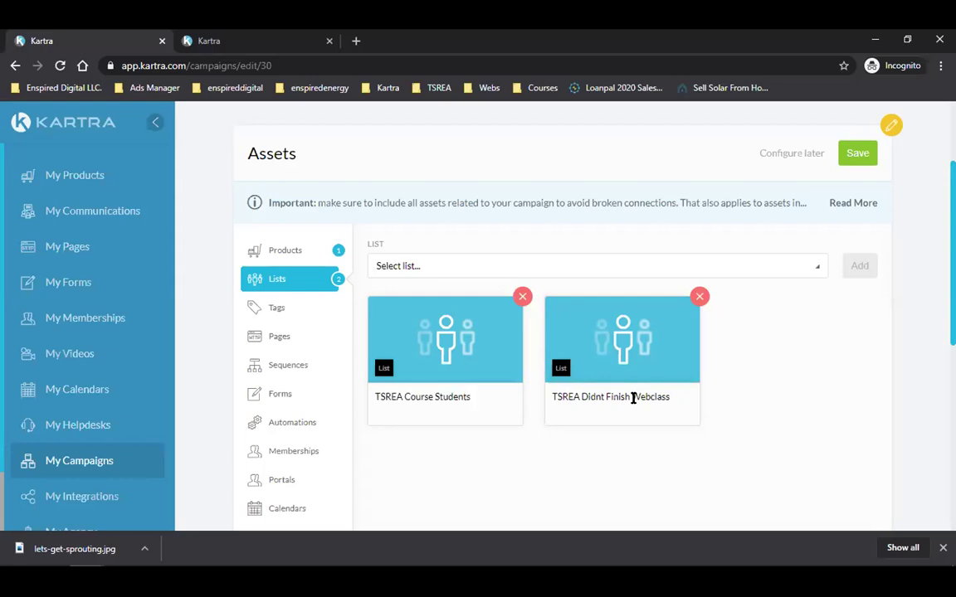
{"action": "triple_click", "coordinate": [633, 398]}
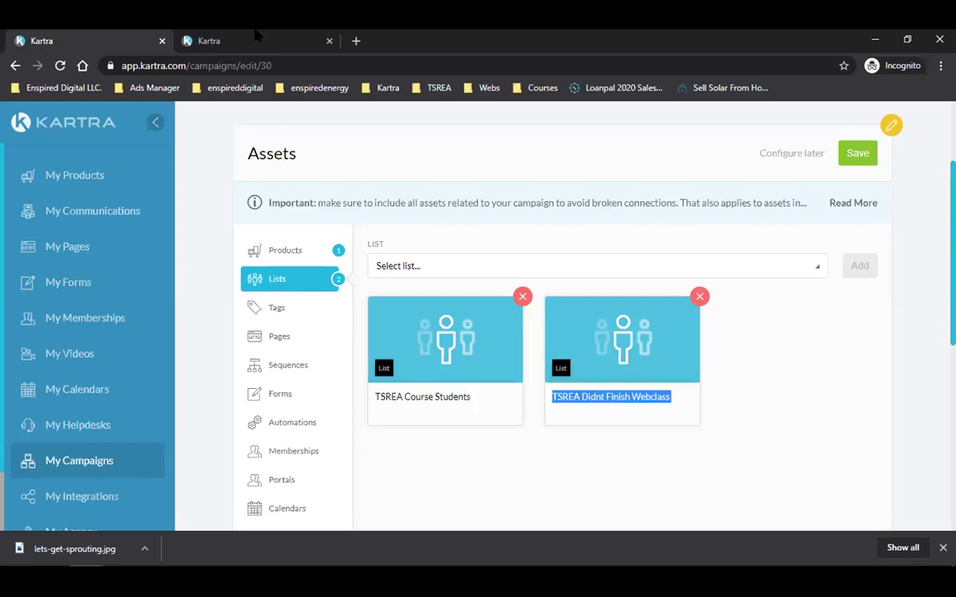
{"action": "key", "text": "ctrl+Tab"}
{"action": "scroll", "coordinate": [751, 394], "scroll_direction": "up", "scroll_amount": 5}
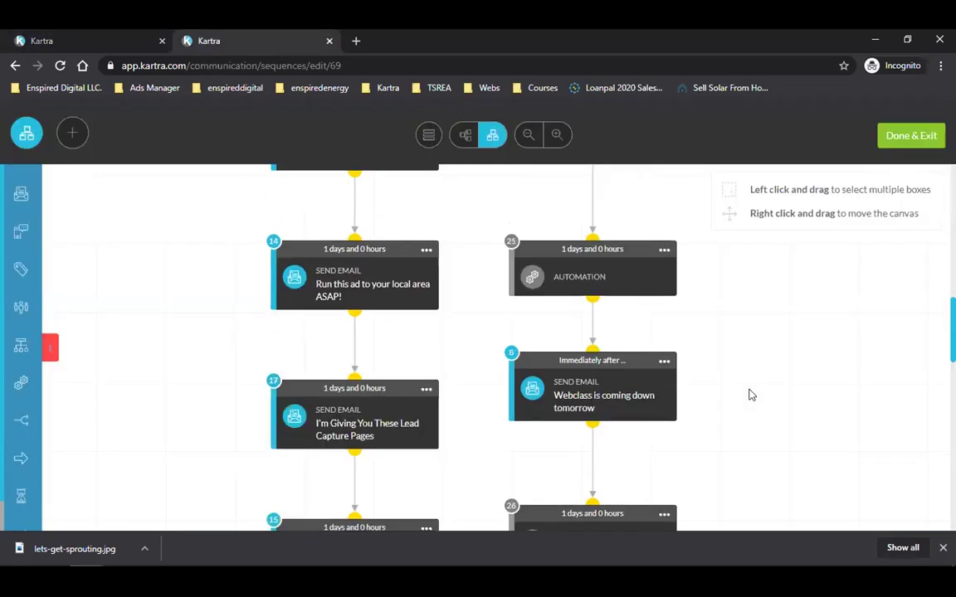
{"action": "scroll", "coordinate": [750, 395], "scroll_direction": "up", "scroll_amount": 5}
{"action": "scroll", "coordinate": [770, 386], "scroll_direction": "down", "scroll_amount": 1}
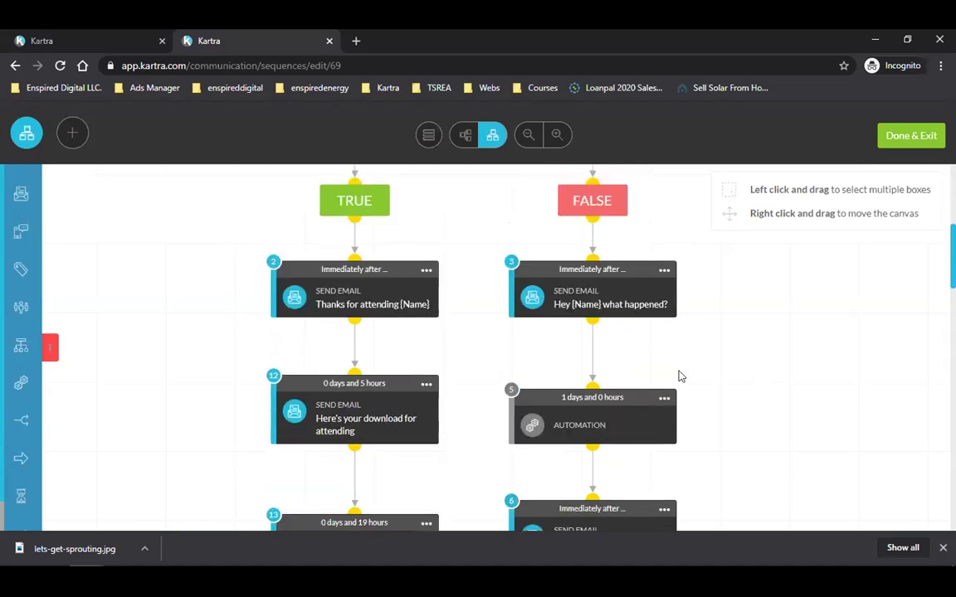
{"action": "scroll", "coordinate": [615, 268], "scroll_direction": "down", "scroll_amount": 1}
{"action": "left_click", "coordinate": [615, 265]}
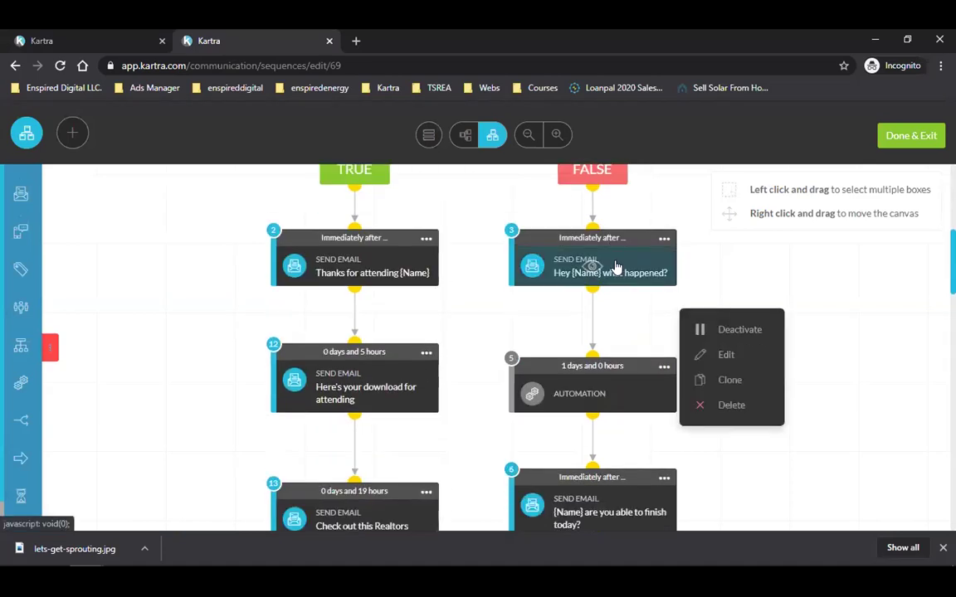
{"action": "left_click", "coordinate": [616, 265]}
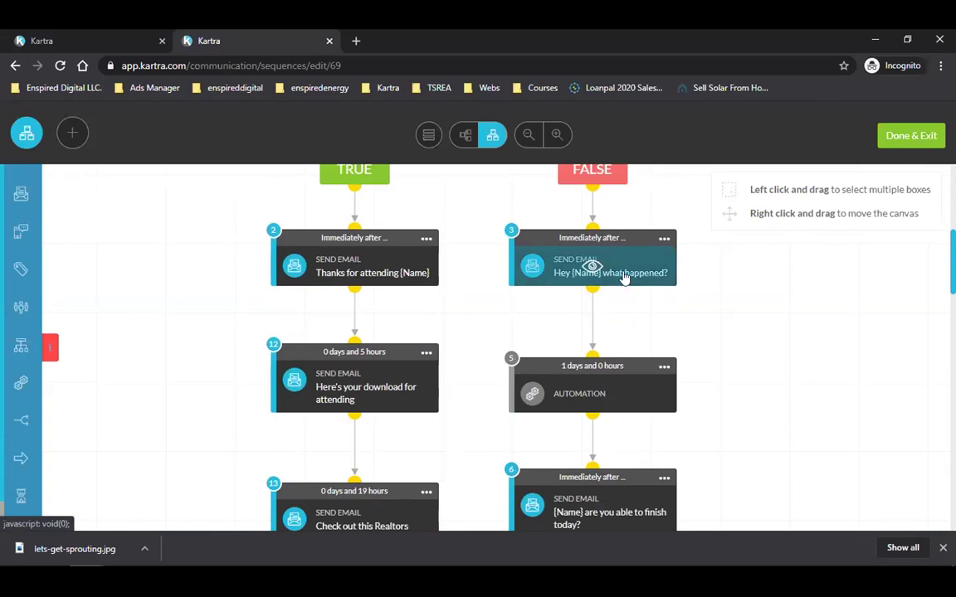
{"action": "scroll", "coordinate": [624, 278], "scroll_direction": "up", "scroll_amount": 3}
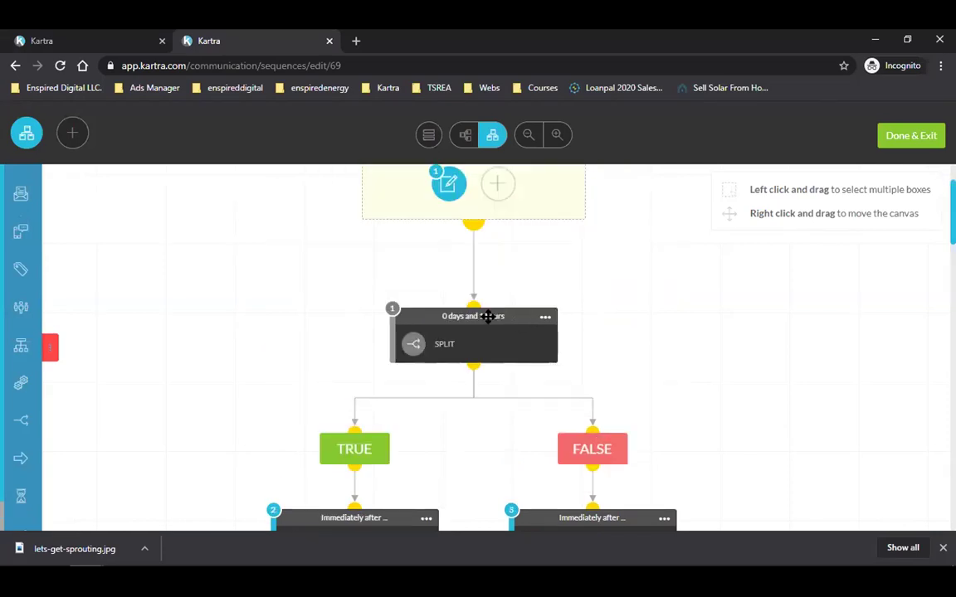
{"action": "scroll", "coordinate": [433, 256], "scroll_direction": "up", "scroll_amount": 1}
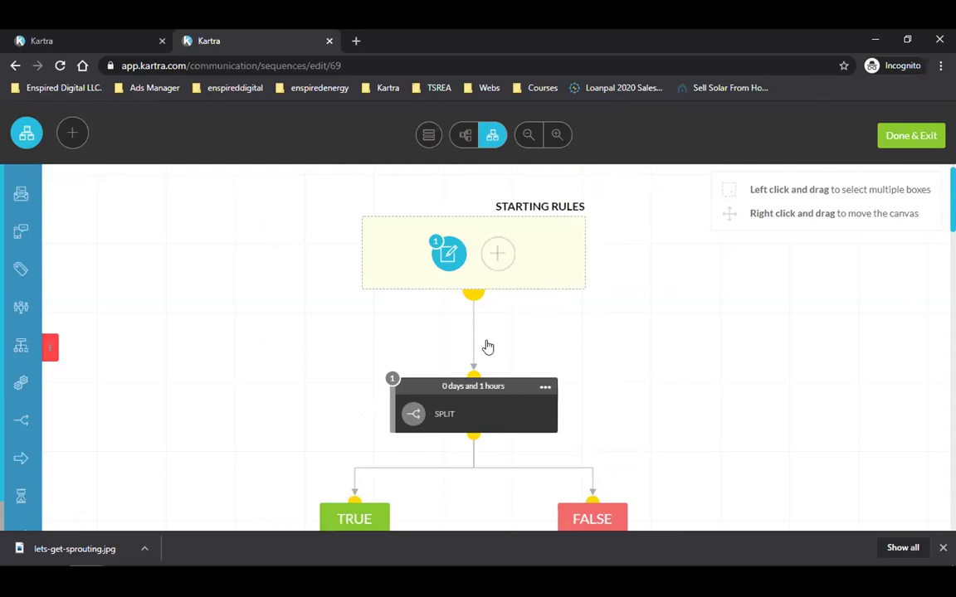
{"action": "scroll", "coordinate": [488, 347], "scroll_direction": "down", "scroll_amount": 1}
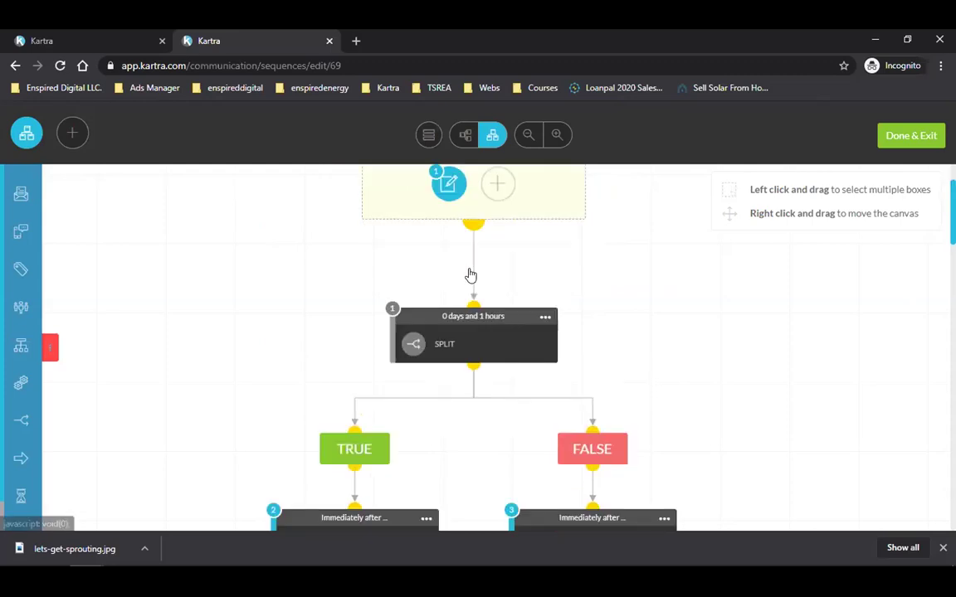
{"action": "scroll", "coordinate": [468, 279], "scroll_direction": "down", "scroll_amount": 1}
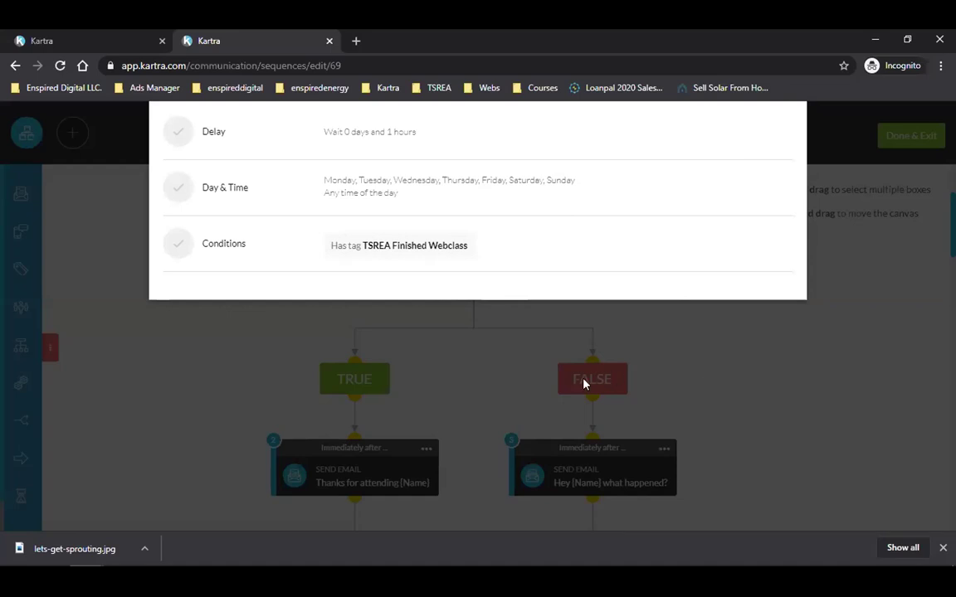
{"action": "scroll", "coordinate": [762, 164], "scroll_direction": "up", "scroll_amount": 2}
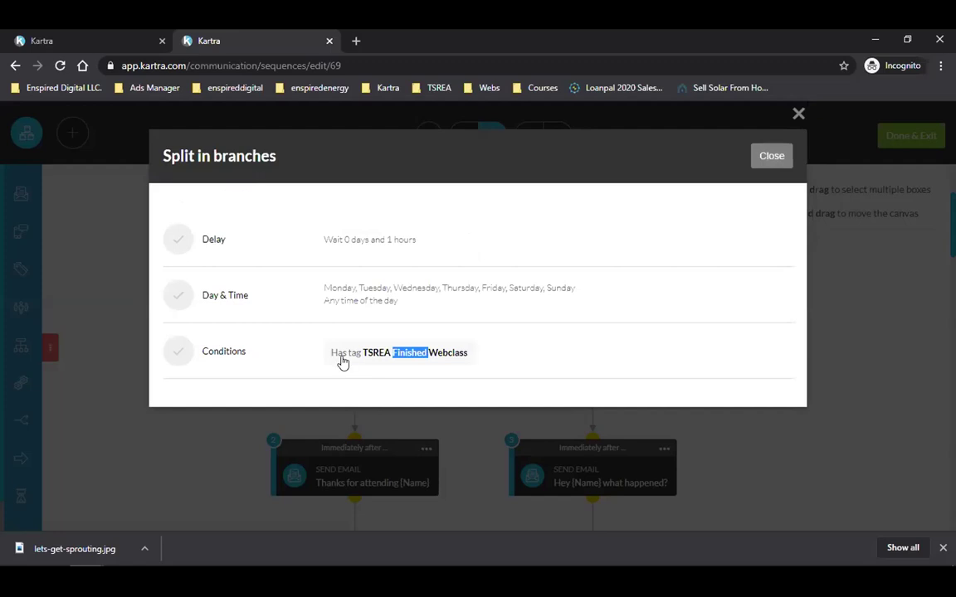
{"action": "left_click", "coordinate": [771, 157]}
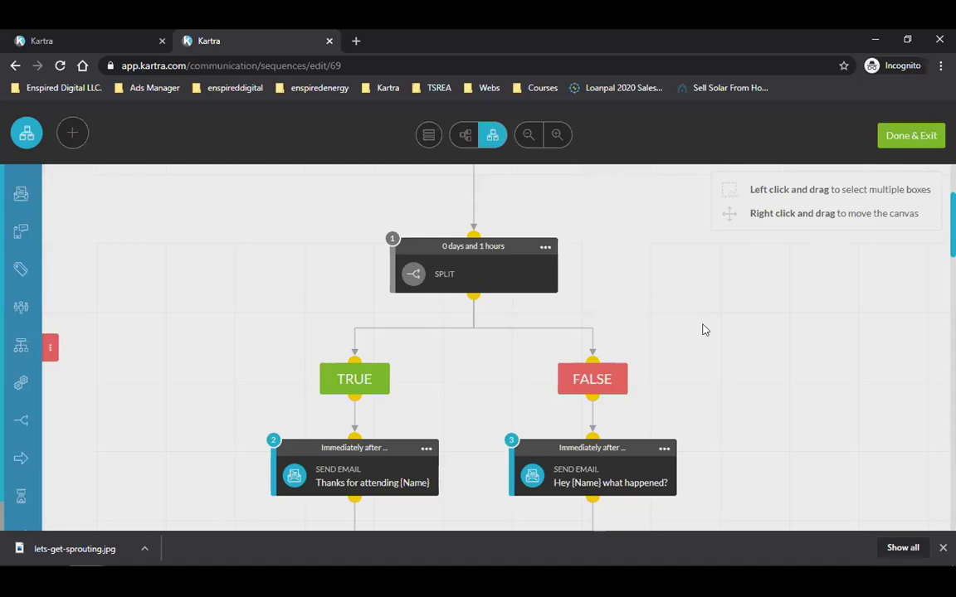
Scroll through the TRUE and FALSE branches of the webclass sequence and return to Assets
{"action": "scroll", "coordinate": [603, 432], "scroll_direction": "down", "scroll_amount": 1}
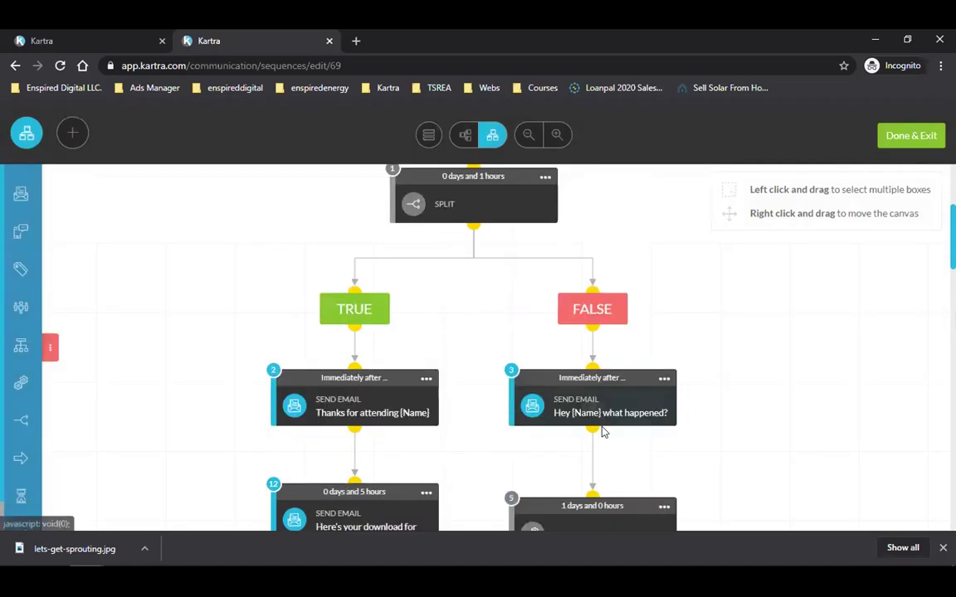
{"action": "scroll", "coordinate": [603, 431], "scroll_direction": "down", "scroll_amount": 2}
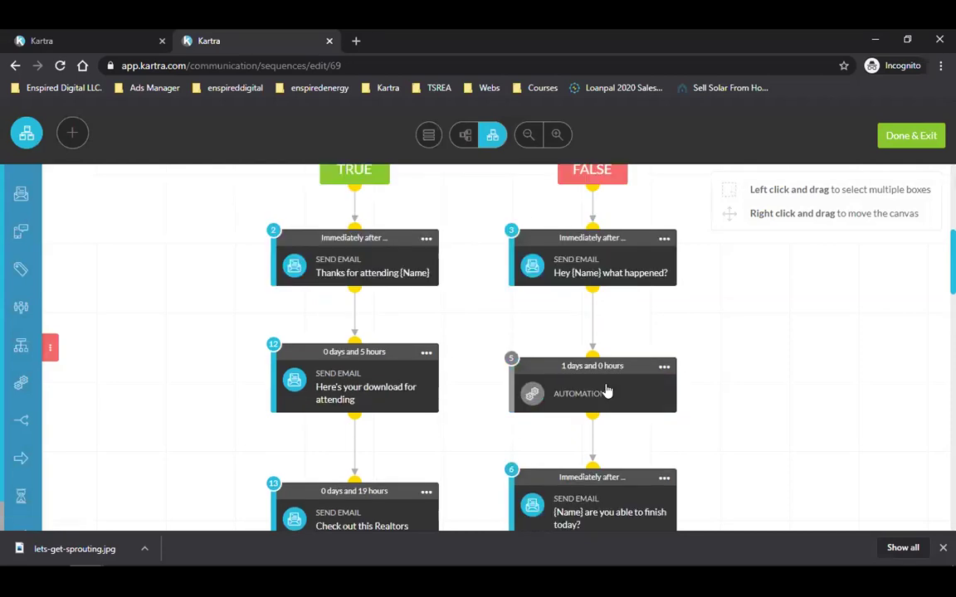
{"action": "mouse_move", "coordinate": [606, 390]}
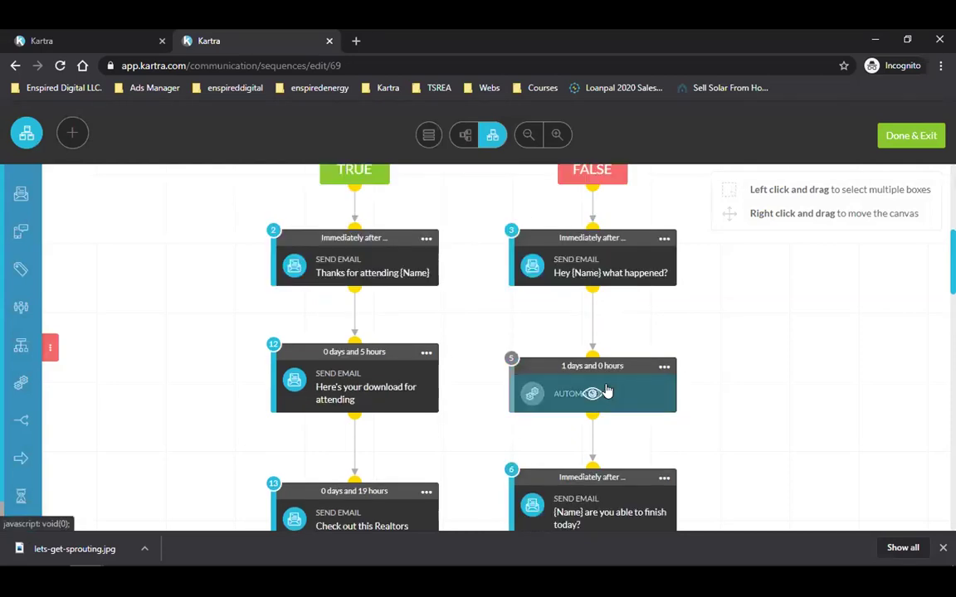
{"action": "scroll", "coordinate": [606, 391], "scroll_direction": "down", "scroll_amount": 2}
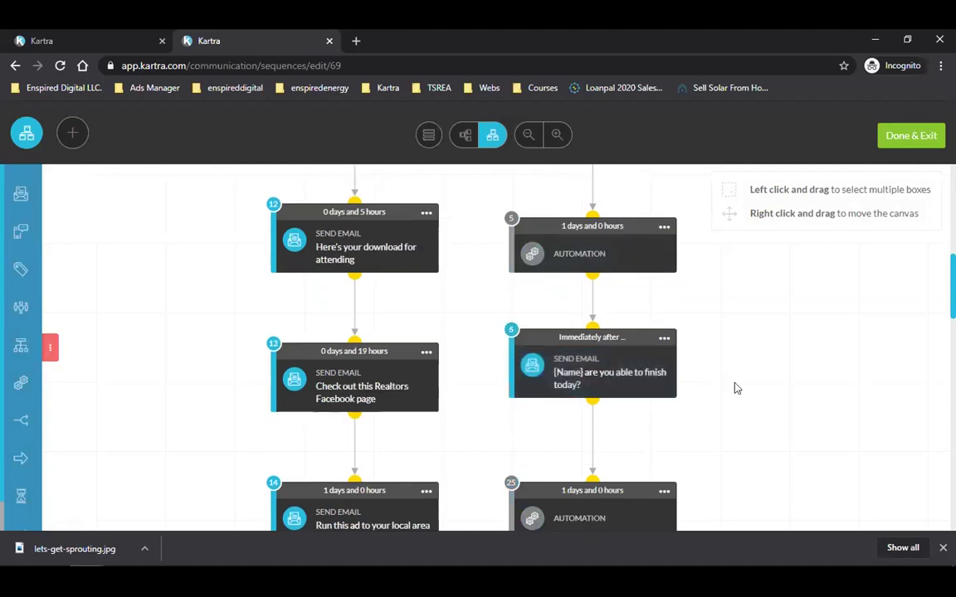
{"action": "scroll", "coordinate": [608, 314], "scroll_direction": "down", "scroll_amount": 3}
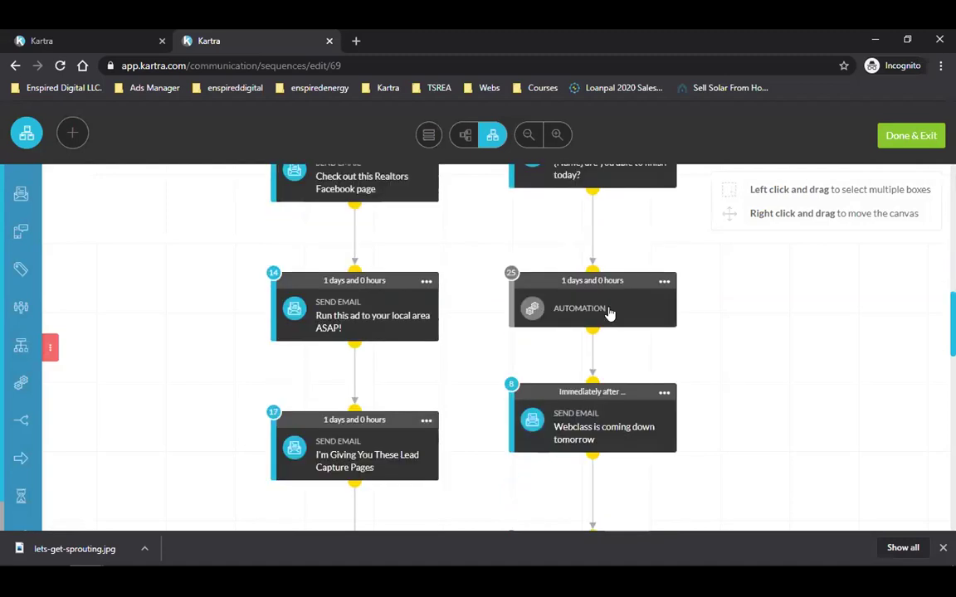
{"action": "mouse_move", "coordinate": [609, 313]}
{"action": "scroll", "coordinate": [609, 313], "scroll_direction": "down", "scroll_amount": 1}
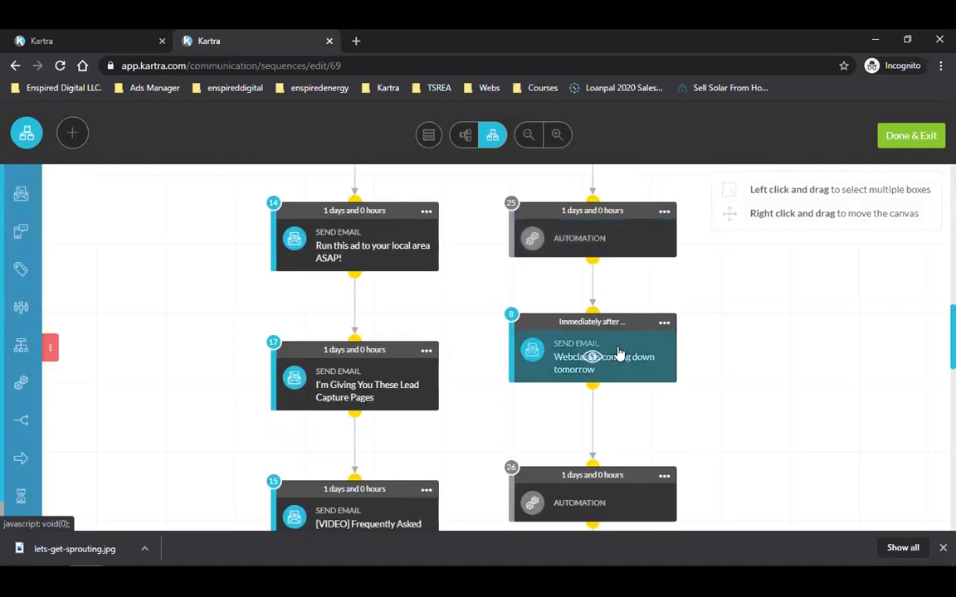
{"action": "scroll", "coordinate": [615, 357], "scroll_direction": "down", "scroll_amount": 2}
{"action": "scroll", "coordinate": [612, 389], "scroll_direction": "down", "scroll_amount": 1}
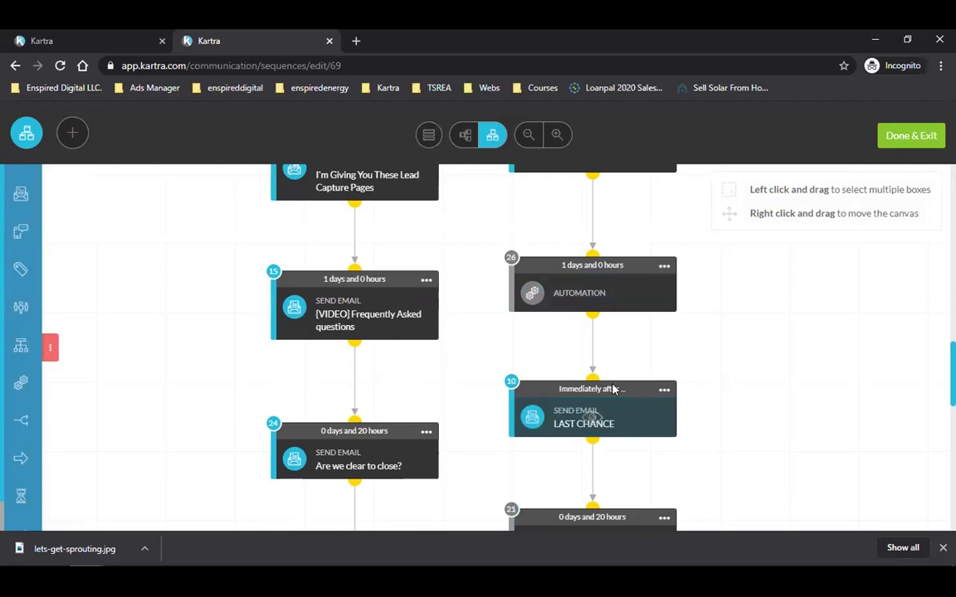
{"action": "scroll", "coordinate": [609, 394], "scroll_direction": "down", "scroll_amount": 2}
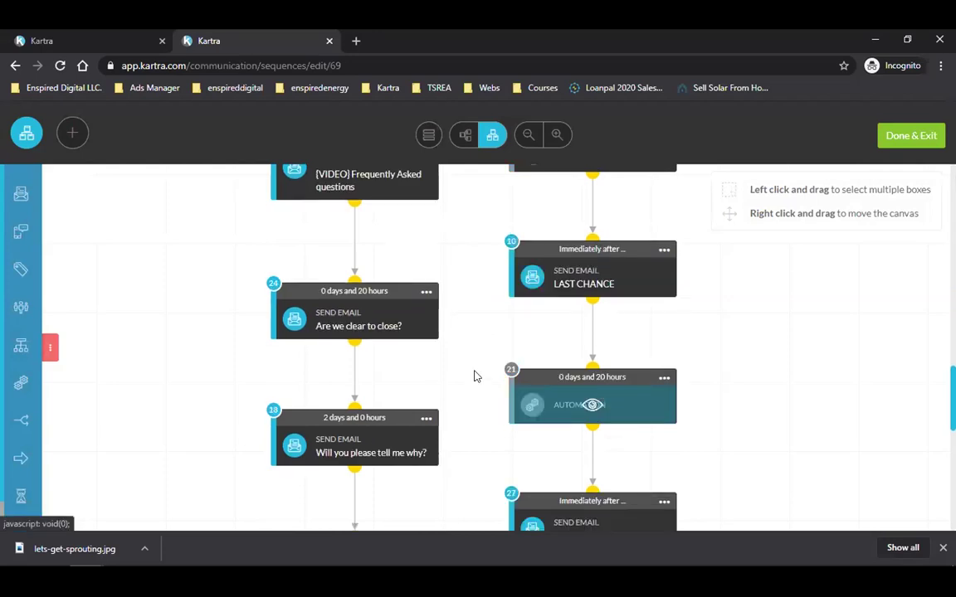
{"action": "scroll", "coordinate": [476, 377], "scroll_direction": "up", "scroll_amount": 3}
{"action": "scroll", "coordinate": [475, 376], "scroll_direction": "up", "scroll_amount": 3}
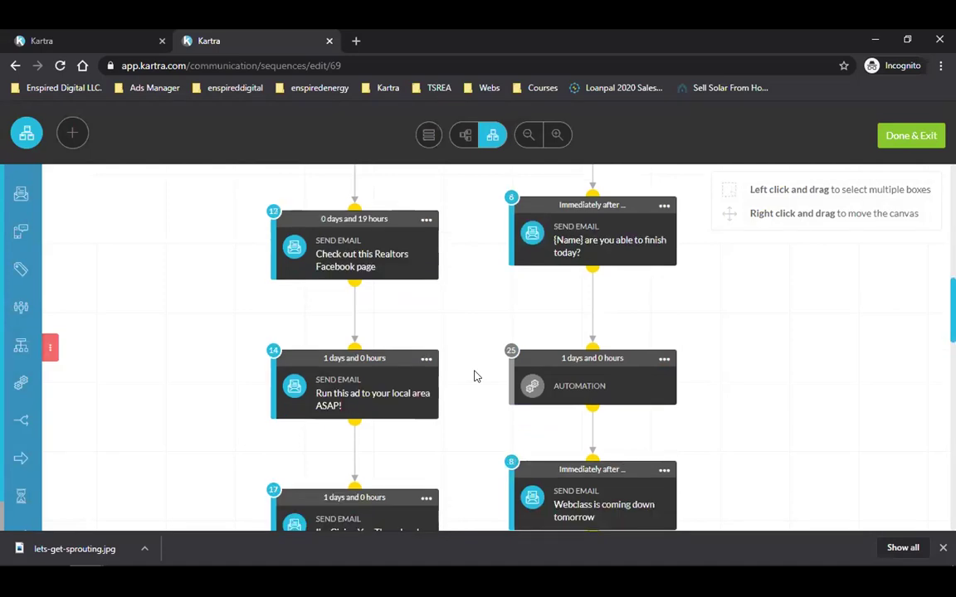
{"action": "scroll", "coordinate": [475, 377], "scroll_direction": "up", "scroll_amount": 3}
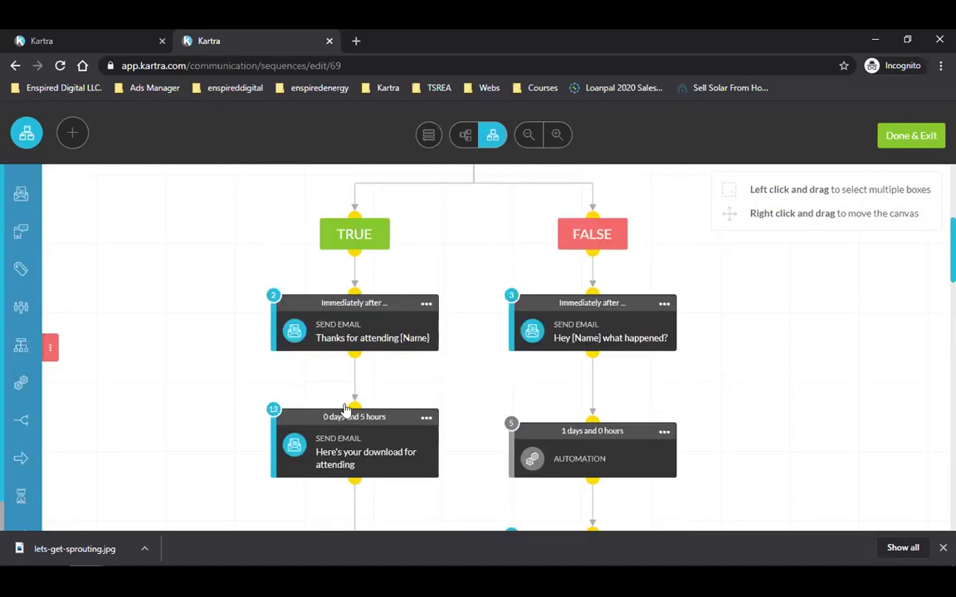
{"action": "scroll", "coordinate": [348, 410], "scroll_direction": "up", "scroll_amount": 1}
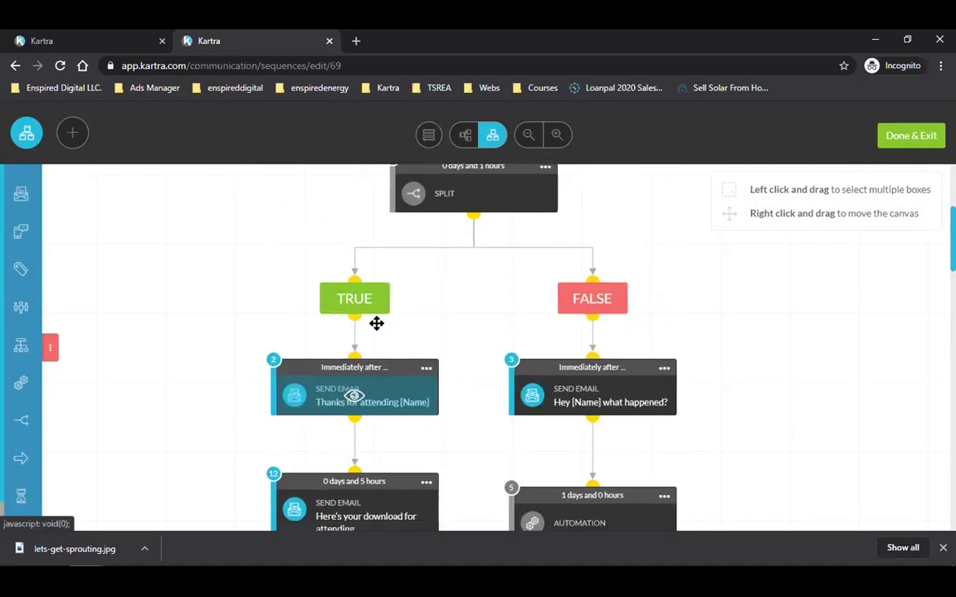
{"action": "scroll", "coordinate": [377, 331], "scroll_direction": "down", "scroll_amount": 1}
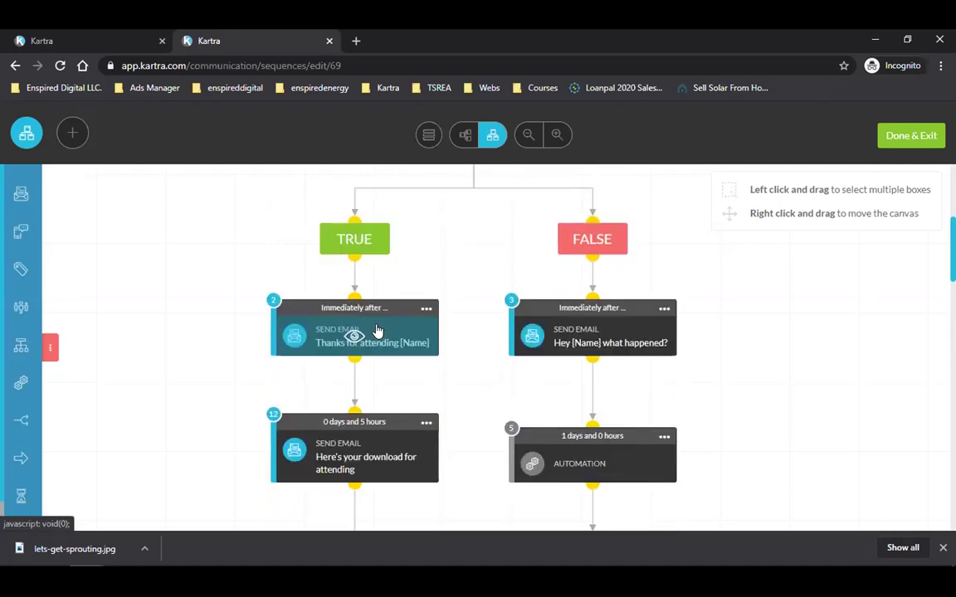
{"action": "scroll", "coordinate": [377, 331], "scroll_direction": "down", "scroll_amount": 1}
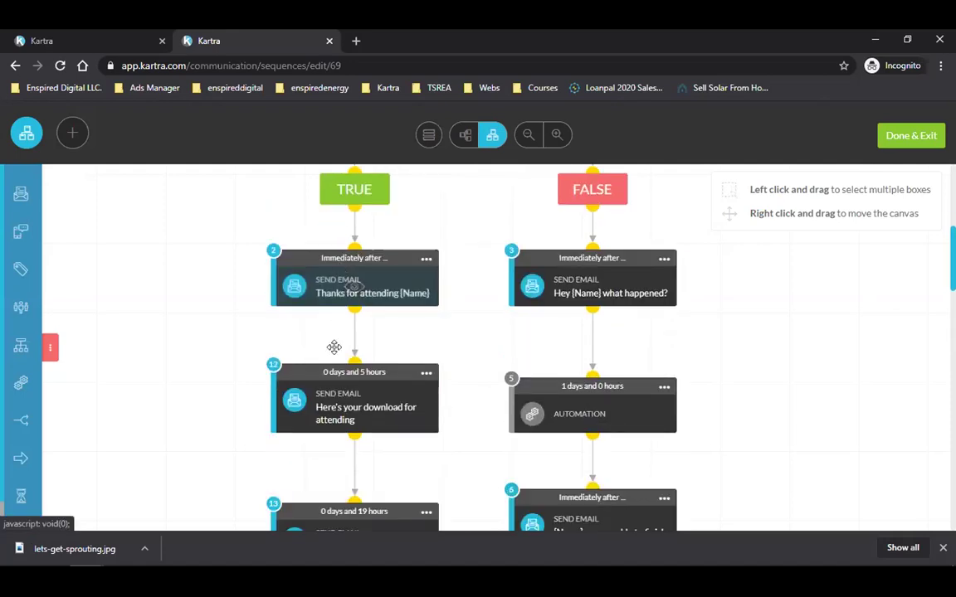
{"action": "scroll", "coordinate": [333, 347], "scroll_direction": "down", "scroll_amount": 1}
{"action": "scroll", "coordinate": [333, 346], "scroll_direction": "down", "scroll_amount": 5}
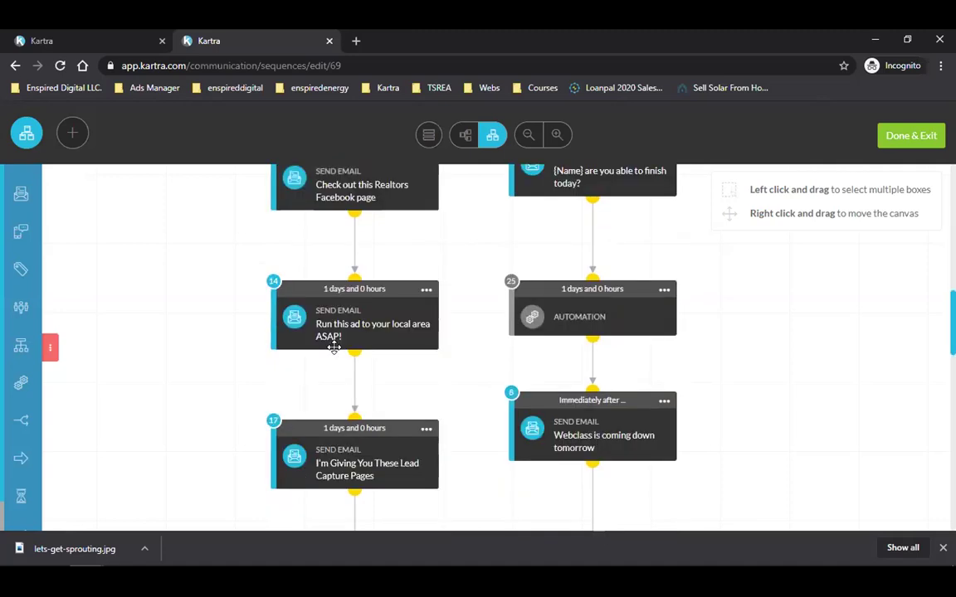
{"action": "scroll", "coordinate": [333, 347], "scroll_direction": "down", "scroll_amount": 5}
{"action": "scroll", "coordinate": [334, 355], "scroll_direction": "down", "scroll_amount": 5}
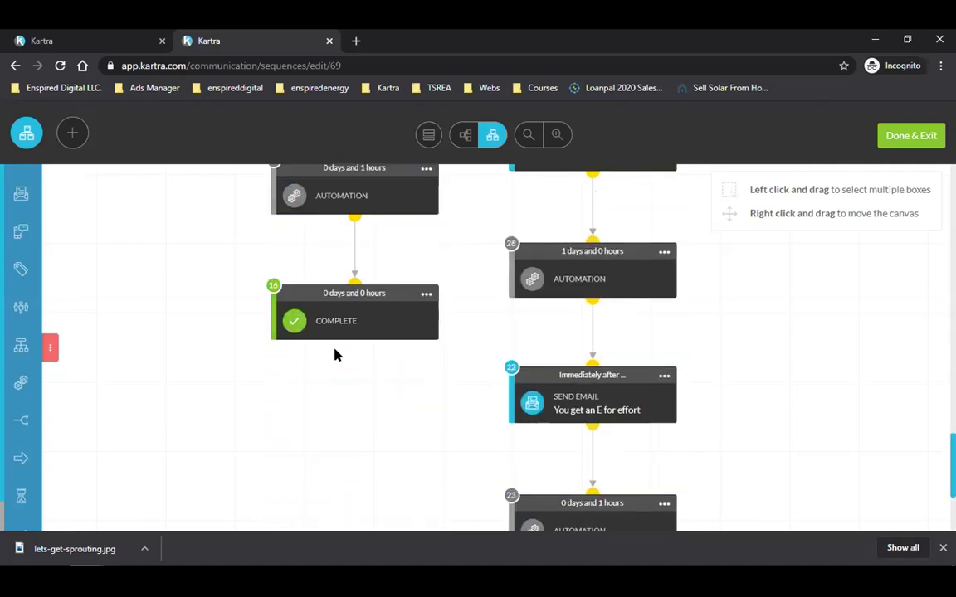
{"action": "scroll", "coordinate": [511, 368], "scroll_direction": "up", "scroll_amount": 1}
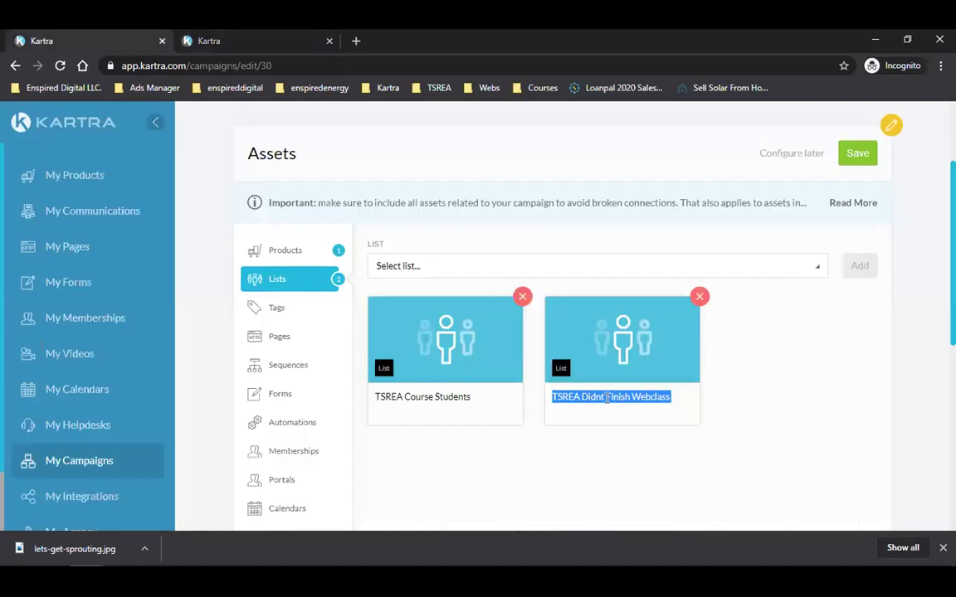
{"action": "left_click", "coordinate": [608, 398]}
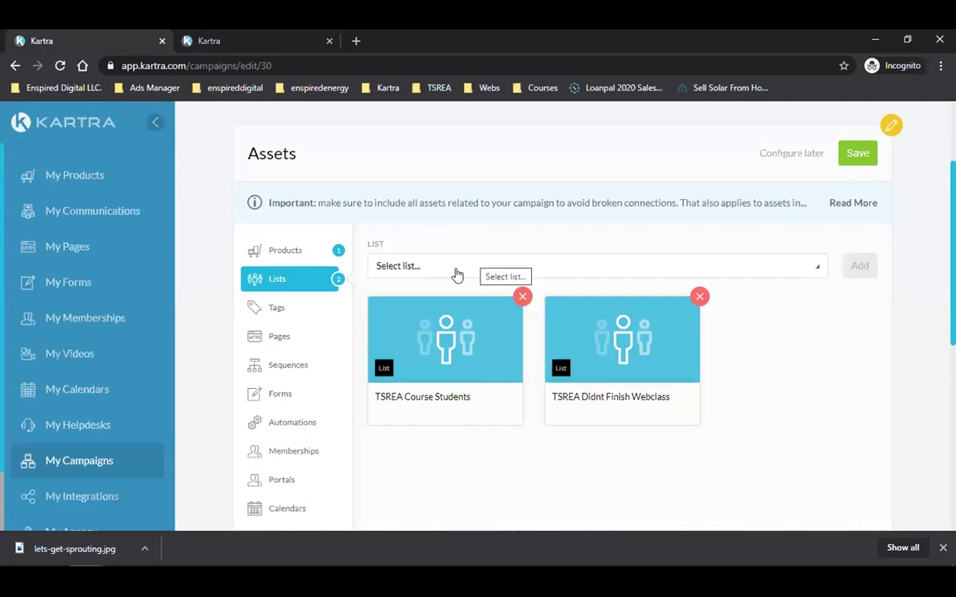
Add the TSREA Finished Webclass But Didnt Buy list to the campaign assets
{"action": "left_click", "coordinate": [459, 274]}
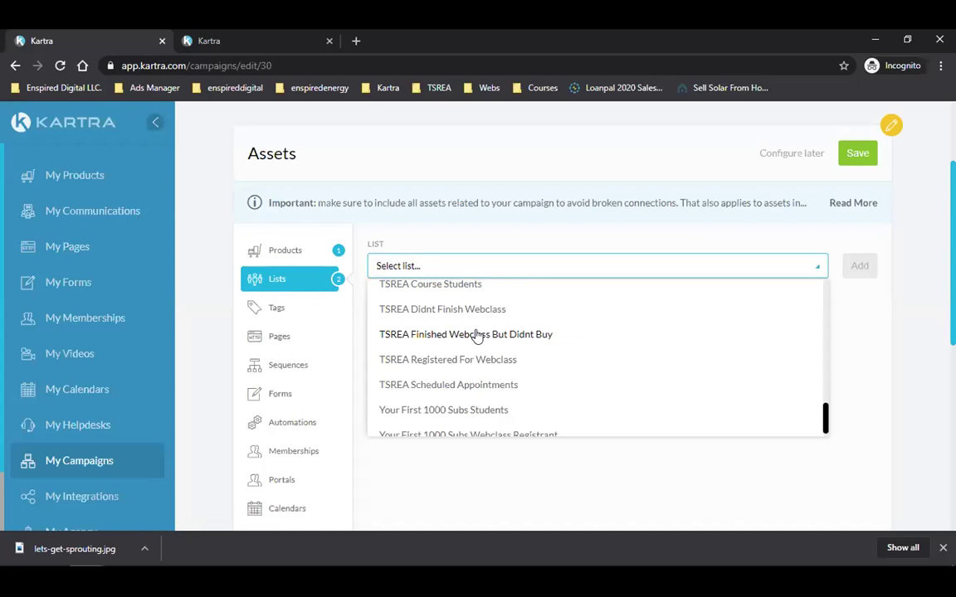
{"action": "left_click", "coordinate": [477, 335]}
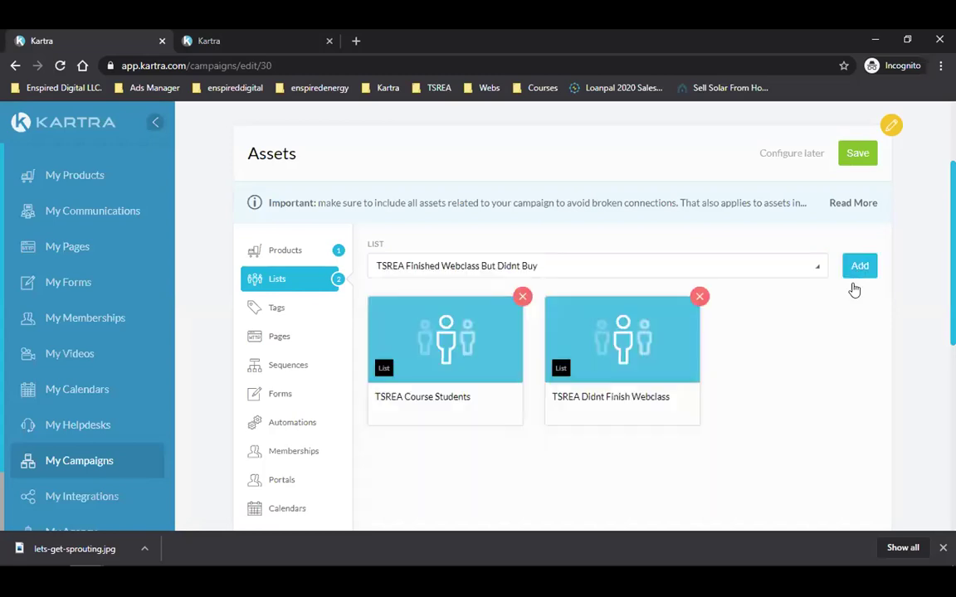
{"action": "left_click", "coordinate": [858, 267]}
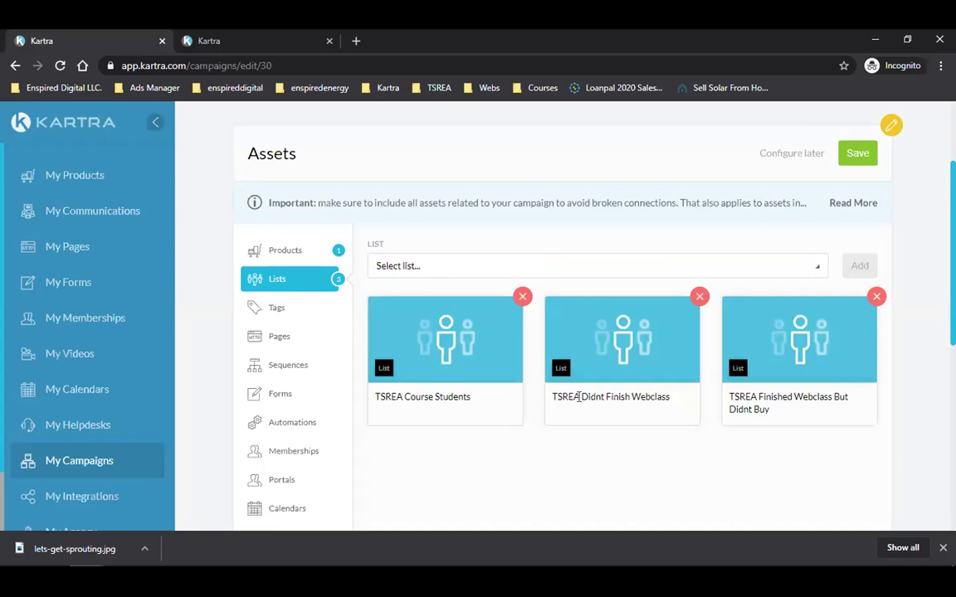
{"action": "left_click_drag", "start_coordinate": [627, 398], "coordinate": [582, 397]}
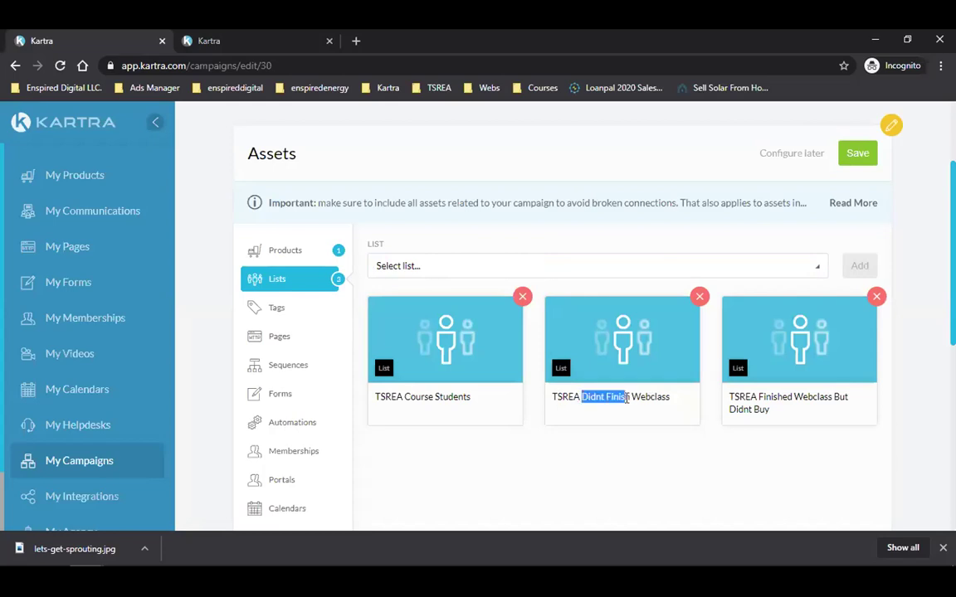
{"action": "left_click", "coordinate": [782, 462]}
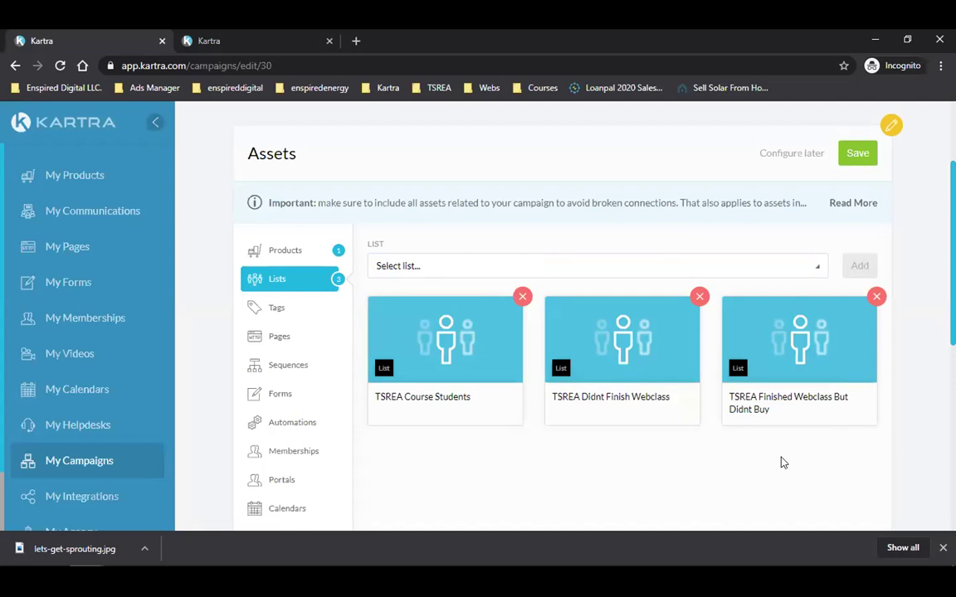
Add the TSREA Registered For Webclass list as the fourth campaign list
{"action": "left_click", "coordinate": [419, 267]}
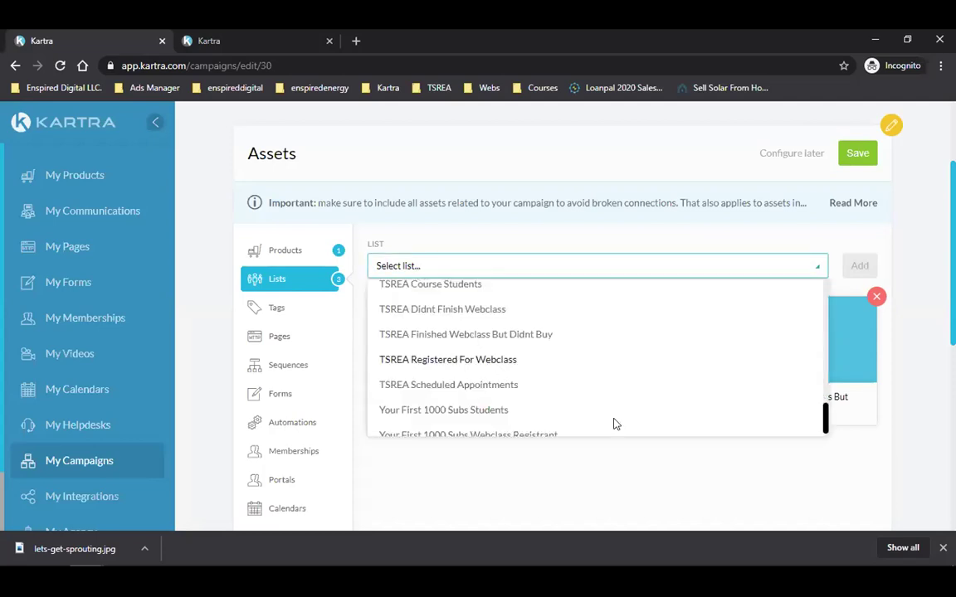
{"action": "key", "text": "Return"}
{"action": "left_click", "coordinate": [857, 262]}
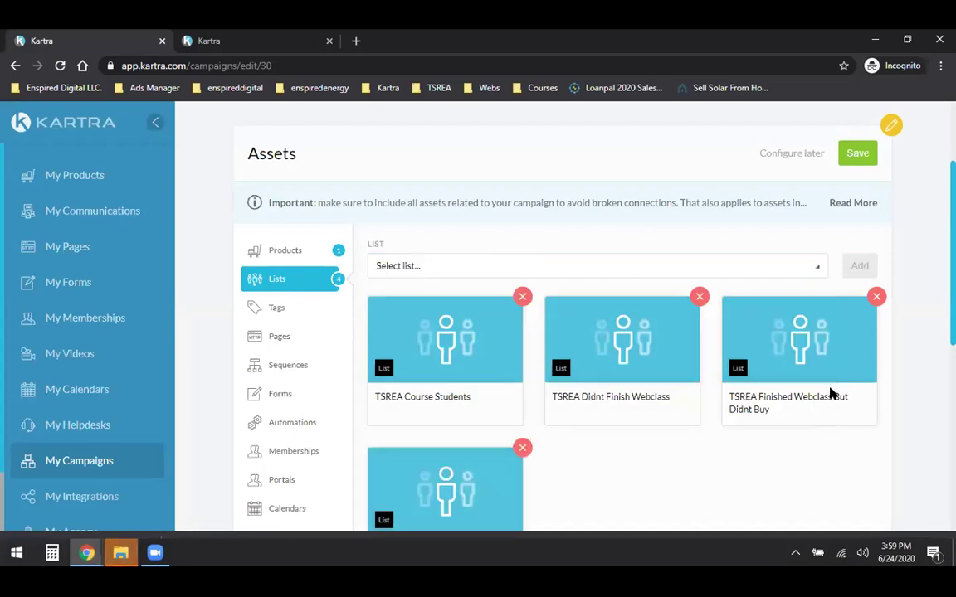
{"action": "scroll", "coordinate": [831, 395], "scroll_direction": "down", "scroll_amount": 1}
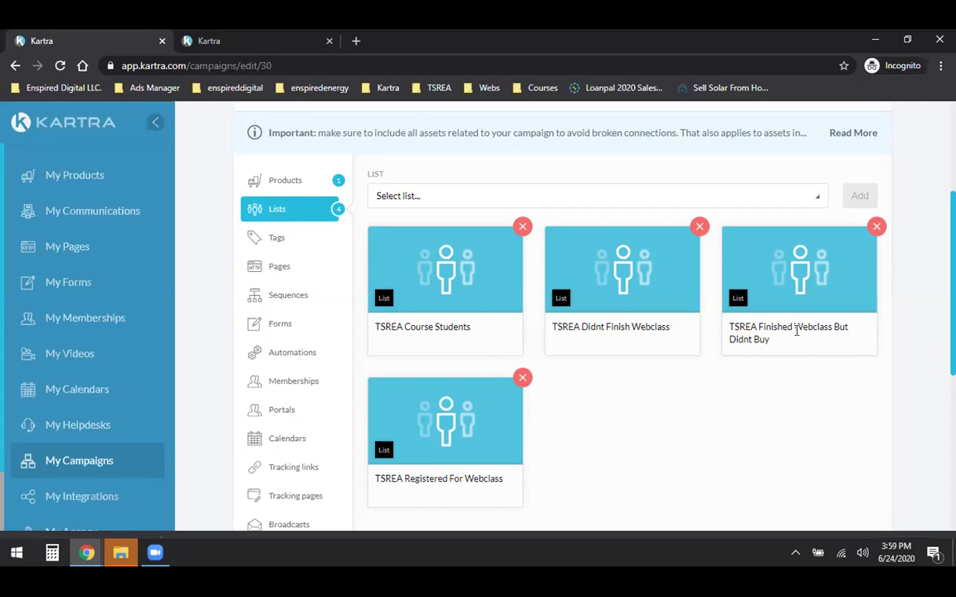
{"action": "scroll", "coordinate": [647, 365], "scroll_direction": "down", "scroll_amount": 1}
{"action": "scroll", "coordinate": [398, 357], "scroll_direction": "up", "scroll_amount": 1}
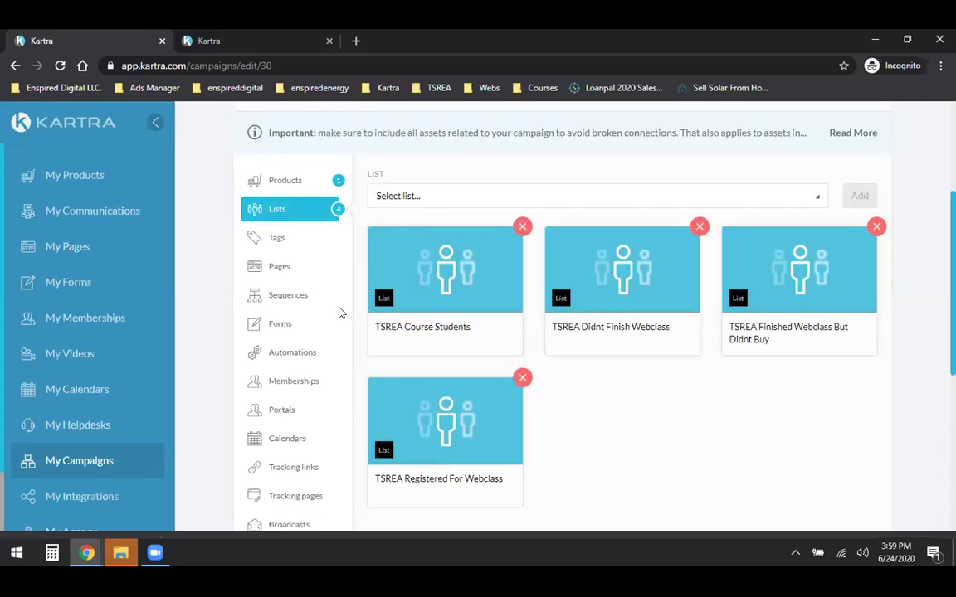
Add the TSREA Course Students and TSREA Didnt Finish Webclass tags from category TSREA Training Course
{"action": "left_click", "coordinate": [276, 238]}
{"action": "left_click", "coordinate": [441, 196]}
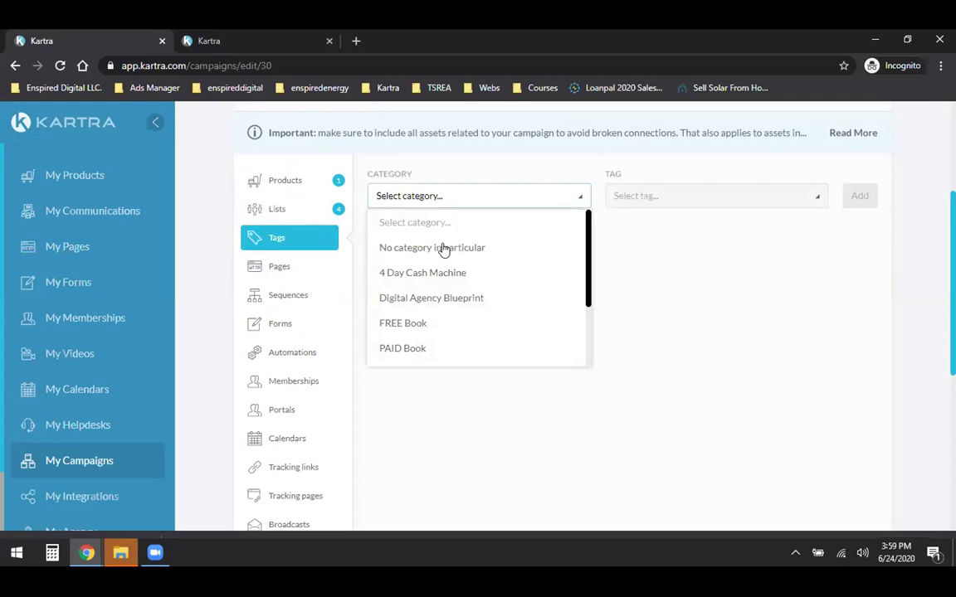
{"action": "scroll", "coordinate": [448, 311], "scroll_direction": "down", "scroll_amount": 2}
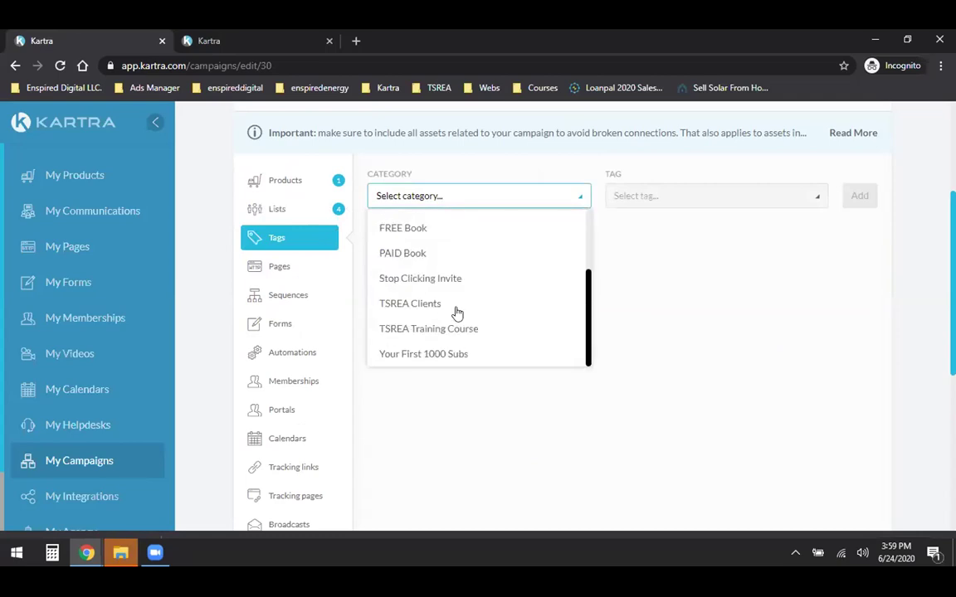
{"action": "left_click", "coordinate": [406, 329]}
{"action": "left_click", "coordinate": [668, 197]}
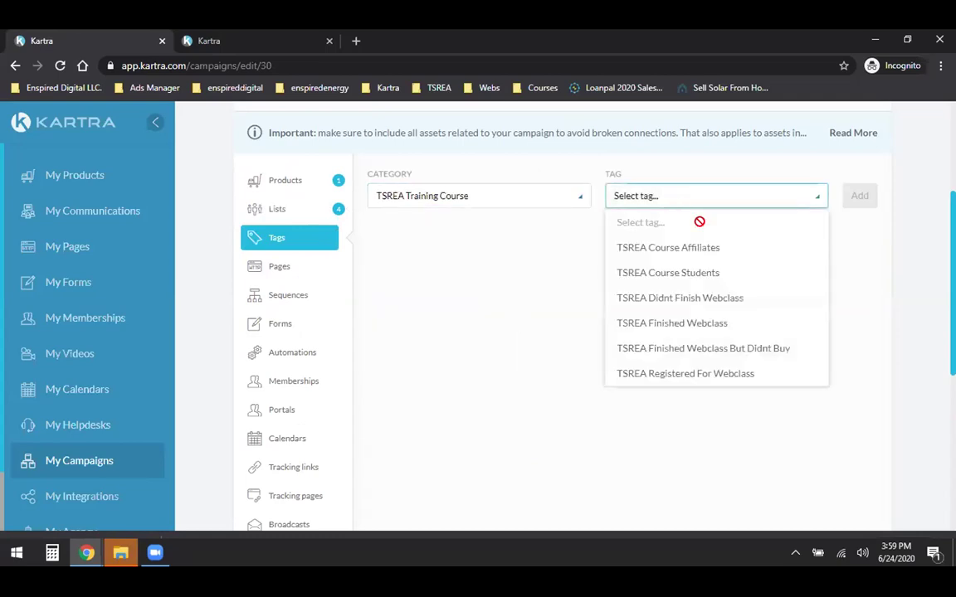
{"action": "left_click", "coordinate": [684, 274]}
{"action": "scroll", "coordinate": [788, 277], "scroll_direction": "up", "scroll_amount": 3}
{"action": "left_click", "coordinate": [869, 344]}
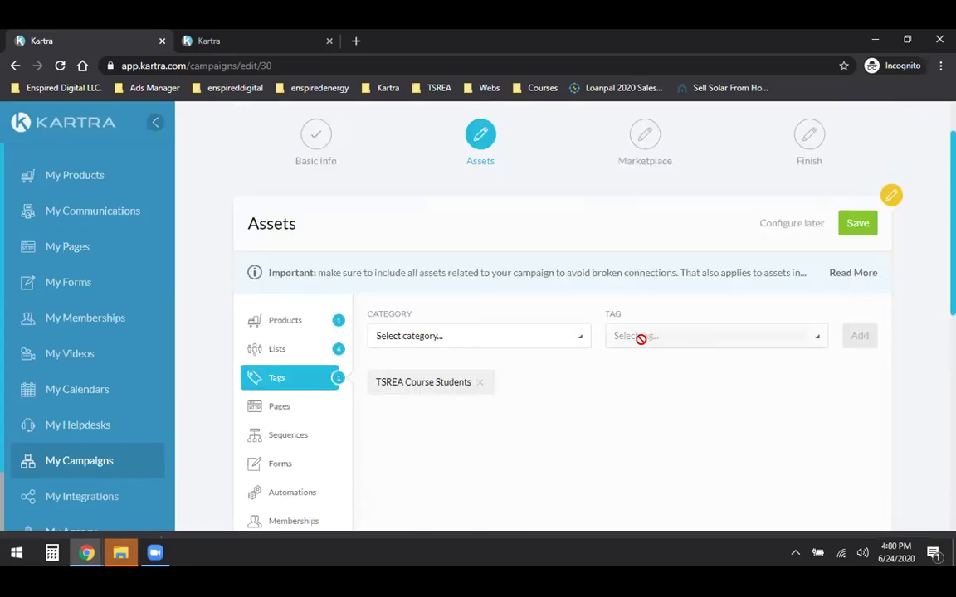
{"action": "left_click", "coordinate": [464, 336]}
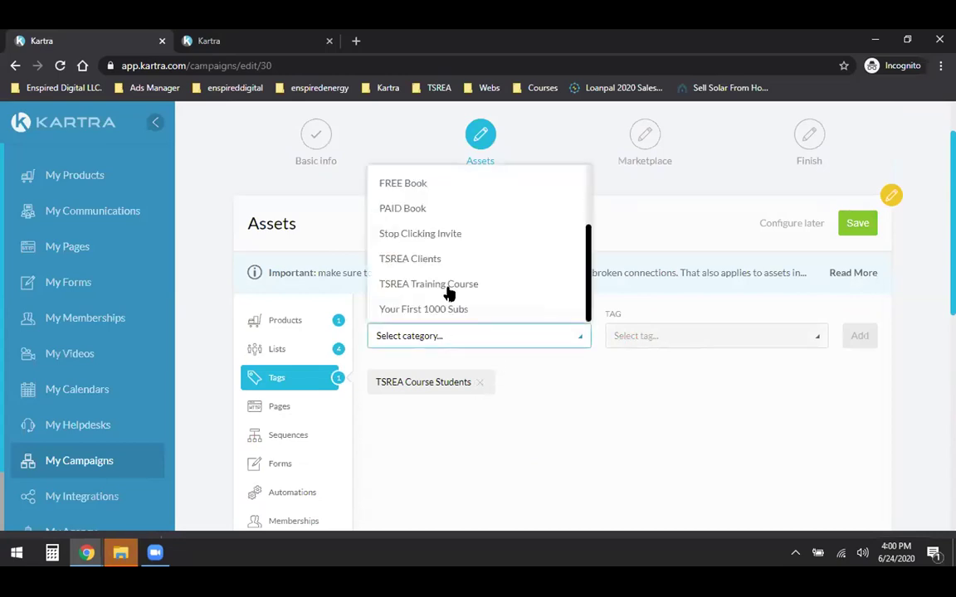
{"action": "left_click", "coordinate": [448, 286]}
{"action": "left_click", "coordinate": [695, 340]}
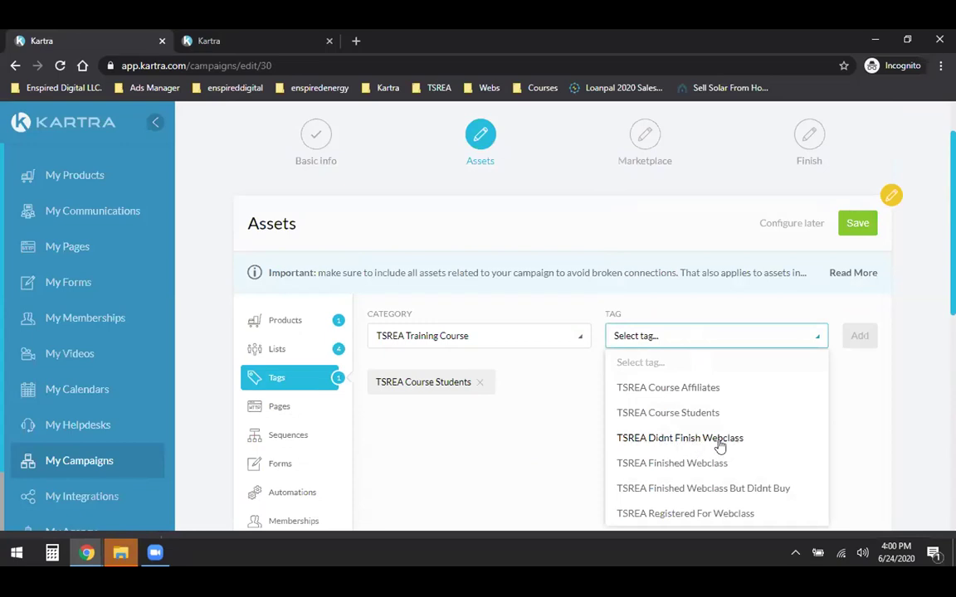
{"action": "left_click", "coordinate": [715, 440]}
{"action": "left_click", "coordinate": [859, 337]}
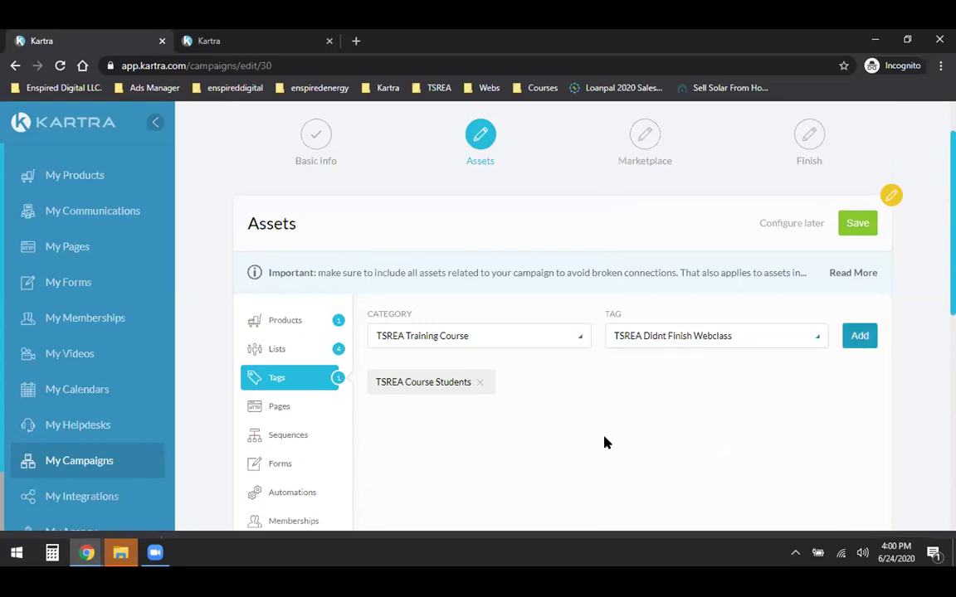
Add the TSREA Finished Webclass tag from the TSREA Training Course category
{"action": "left_click", "coordinate": [425, 336]}
{"action": "left_click", "coordinate": [422, 286]}
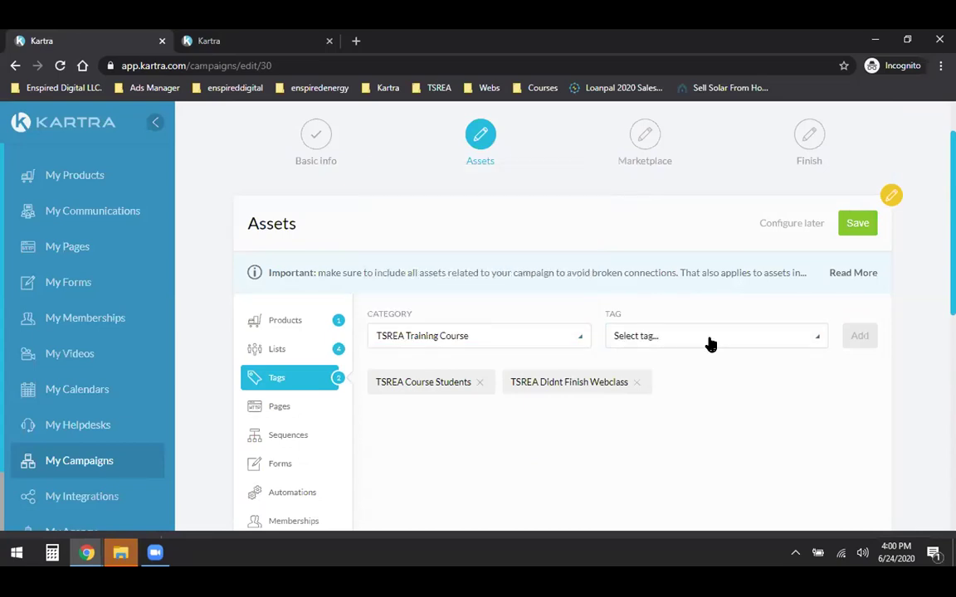
{"action": "left_click", "coordinate": [709, 341]}
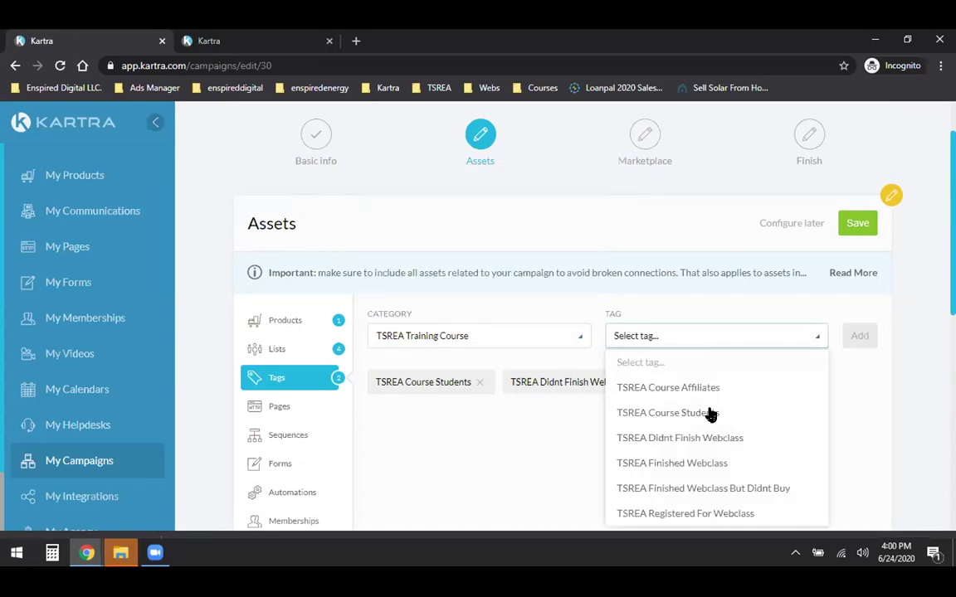
{"action": "left_click", "coordinate": [693, 465]}
{"action": "left_click", "coordinate": [860, 337]}
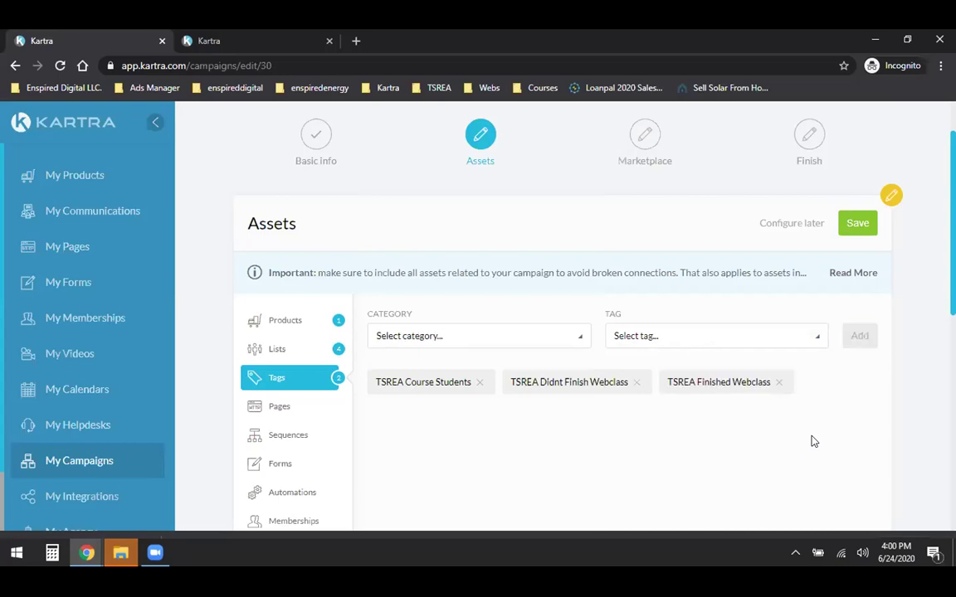
{"action": "scroll", "coordinate": [813, 441], "scroll_direction": "down", "scroll_amount": 1}
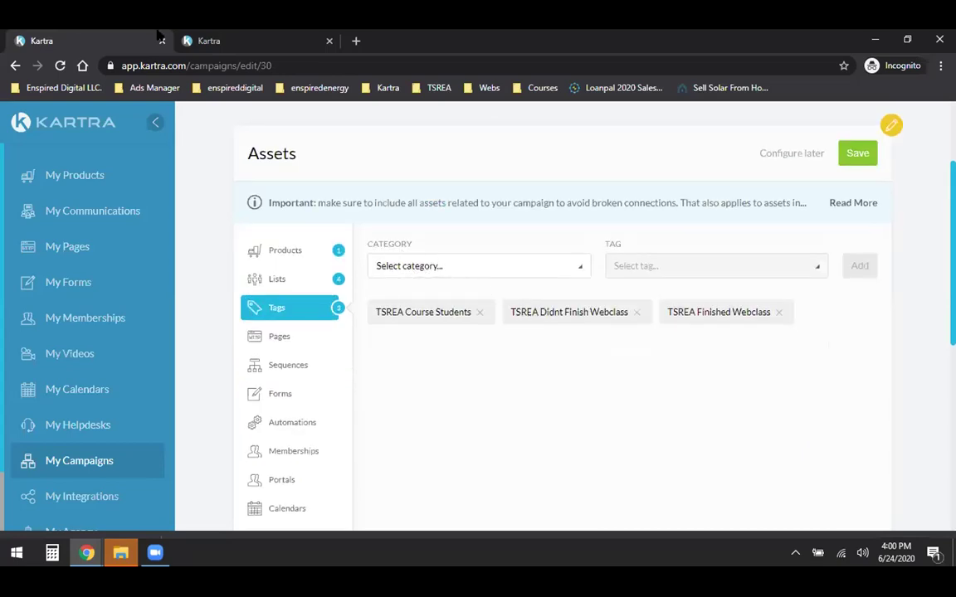
Check the sequence editor tab, then return to the campaign assets
{"action": "left_click", "coordinate": [207, 41]}
{"action": "scroll", "coordinate": [390, 390], "scroll_direction": "up", "scroll_amount": 10}
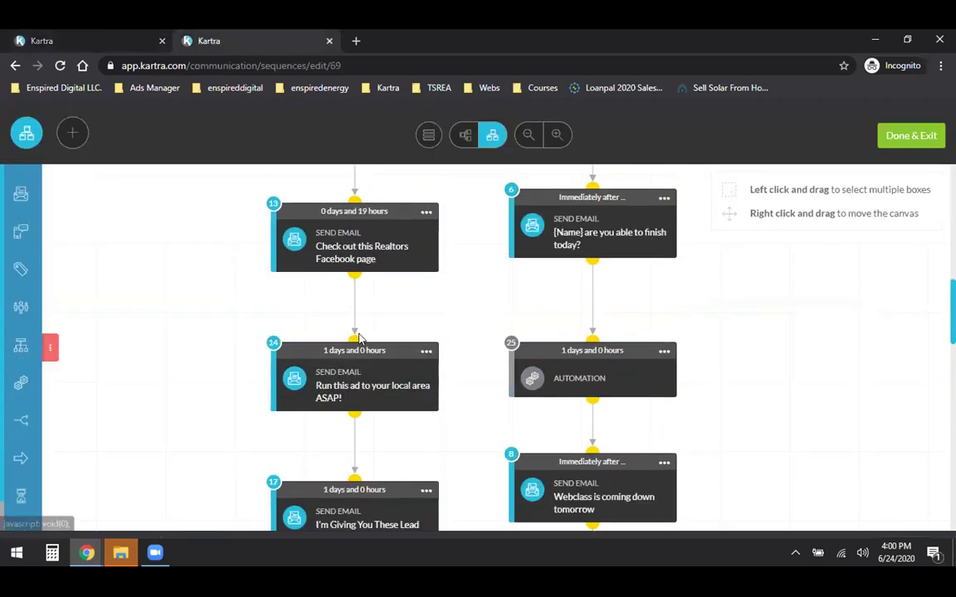
{"action": "scroll", "coordinate": [355, 356], "scroll_direction": "up", "scroll_amount": 2}
{"action": "scroll", "coordinate": [171, 295], "scroll_direction": "down", "scroll_amount": 3}
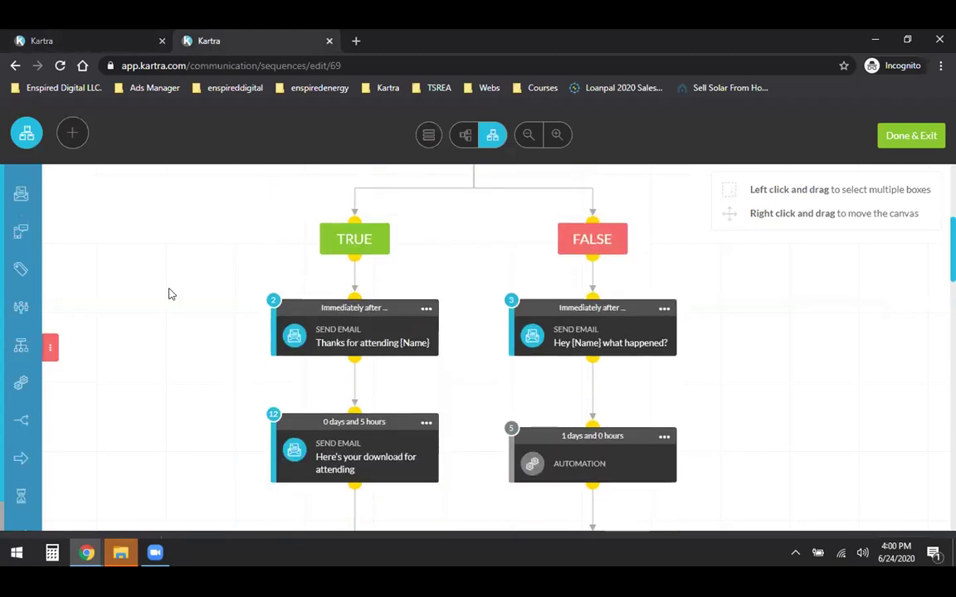
{"action": "key", "text": "ctrl+Tab"}
Add the TSREA Finished Webclass But Didnt Buy and TSREA Registered For Webclass tags
{"action": "left_click", "coordinate": [478, 266]}
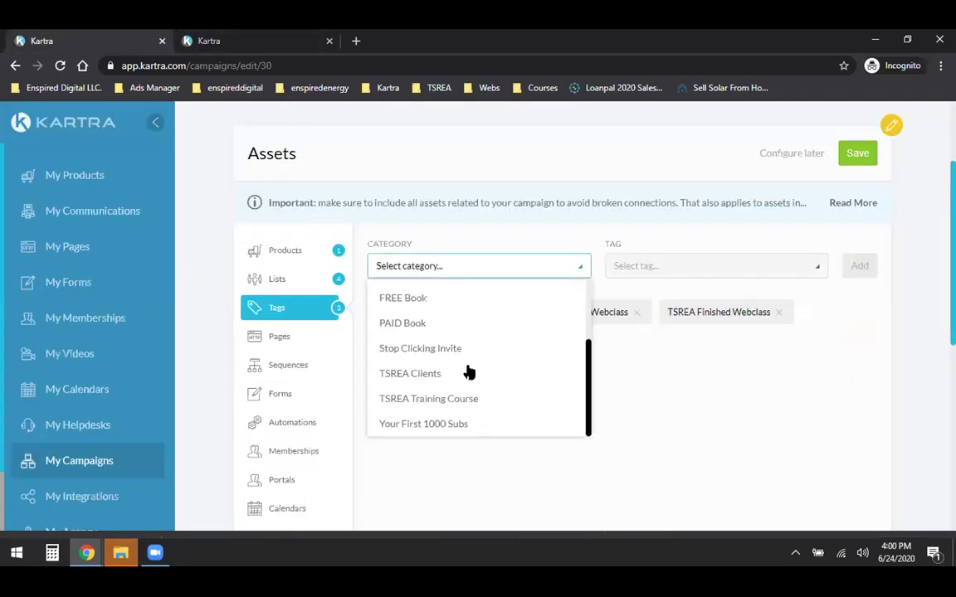
{"action": "left_click", "coordinate": [424, 399]}
{"action": "left_click", "coordinate": [673, 268]}
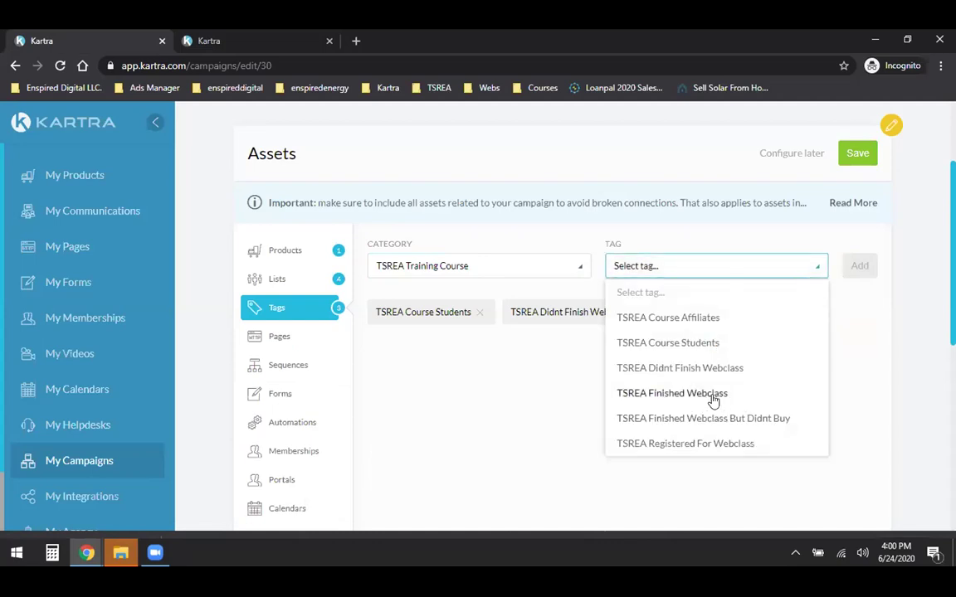
{"action": "left_click", "coordinate": [687, 420]}
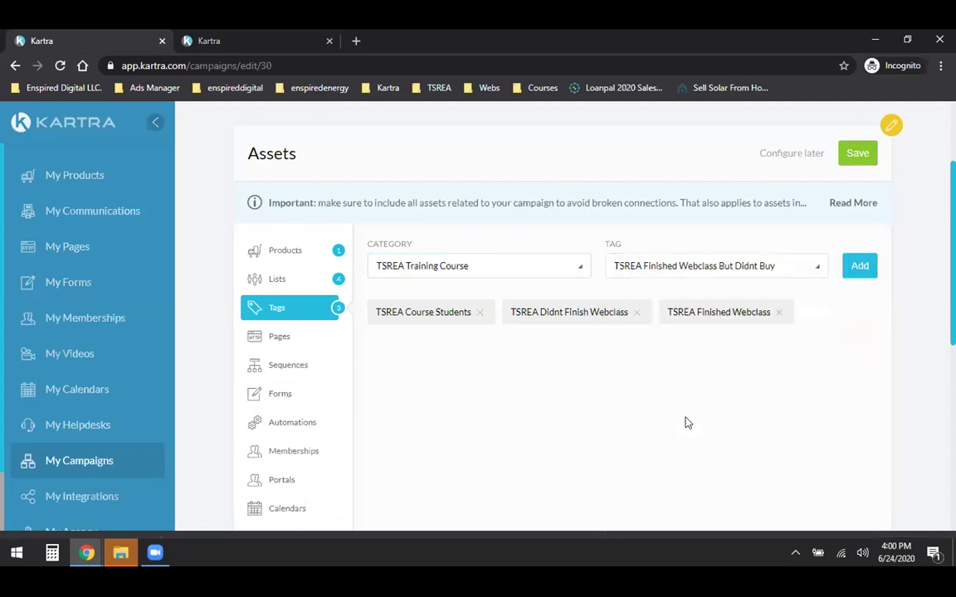
{"action": "left_click", "coordinate": [858, 267]}
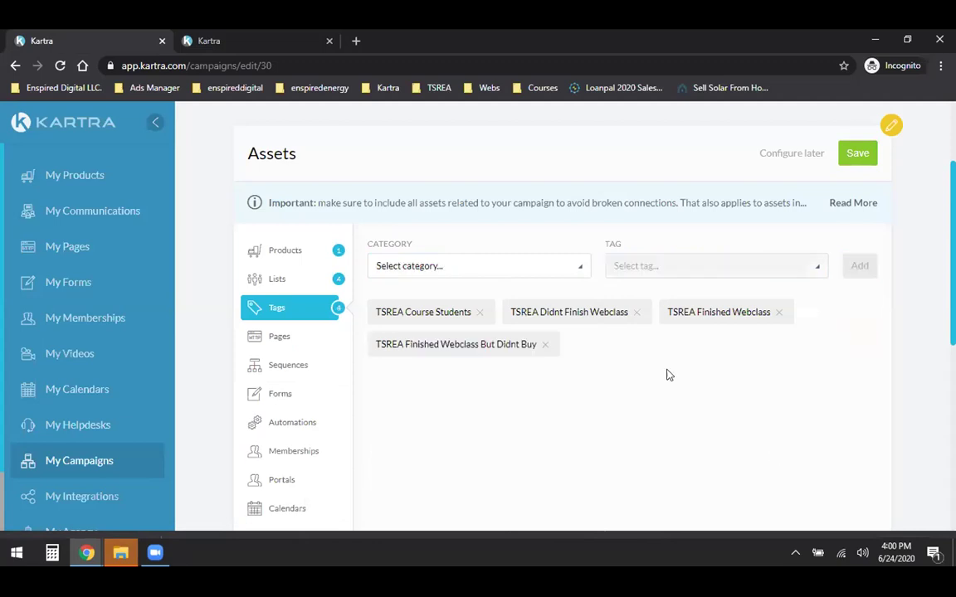
{"action": "left_click", "coordinate": [482, 274]}
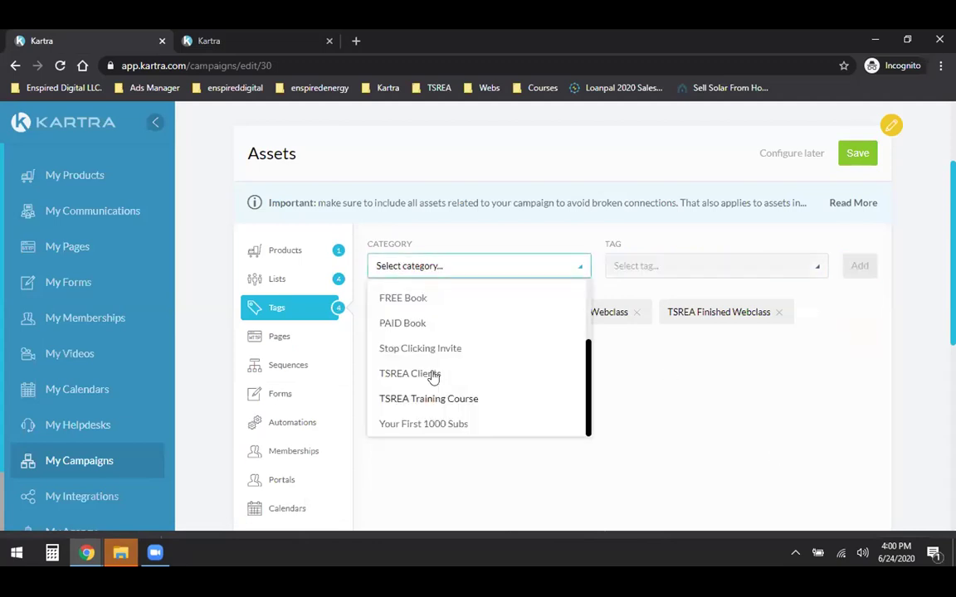
{"action": "key", "text": "Return"}
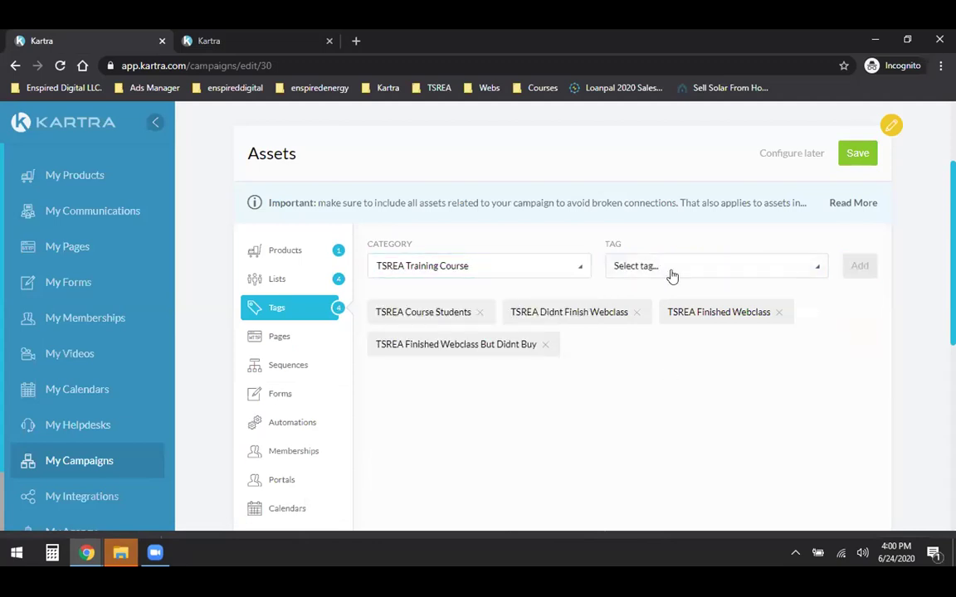
{"action": "left_click", "coordinate": [672, 274]}
{"action": "scroll", "coordinate": [767, 427], "scroll_direction": "down", "scroll_amount": 1}
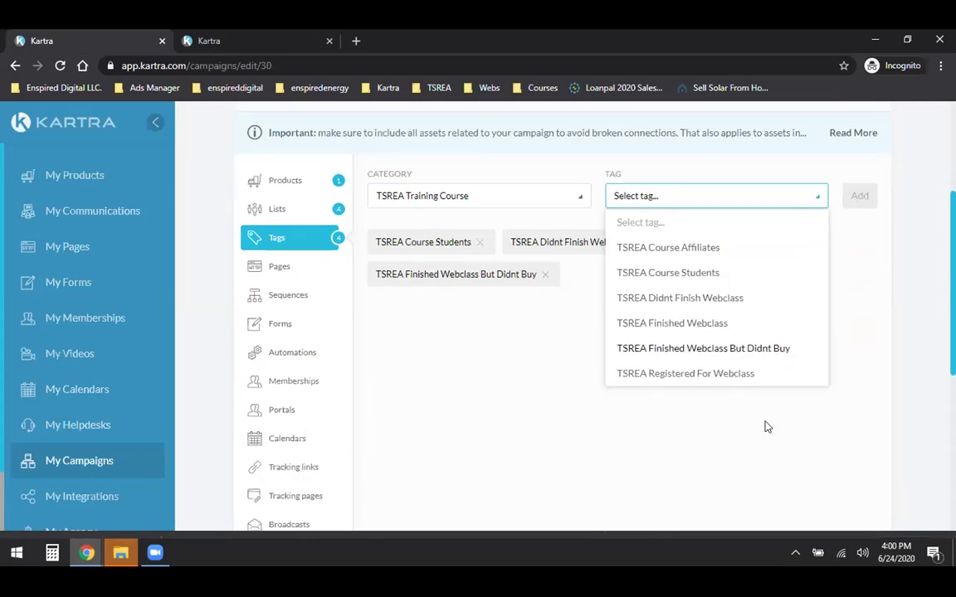
{"action": "left_click", "coordinate": [677, 375]}
{"action": "scroll", "coordinate": [847, 362], "scroll_direction": "up", "scroll_amount": 1}
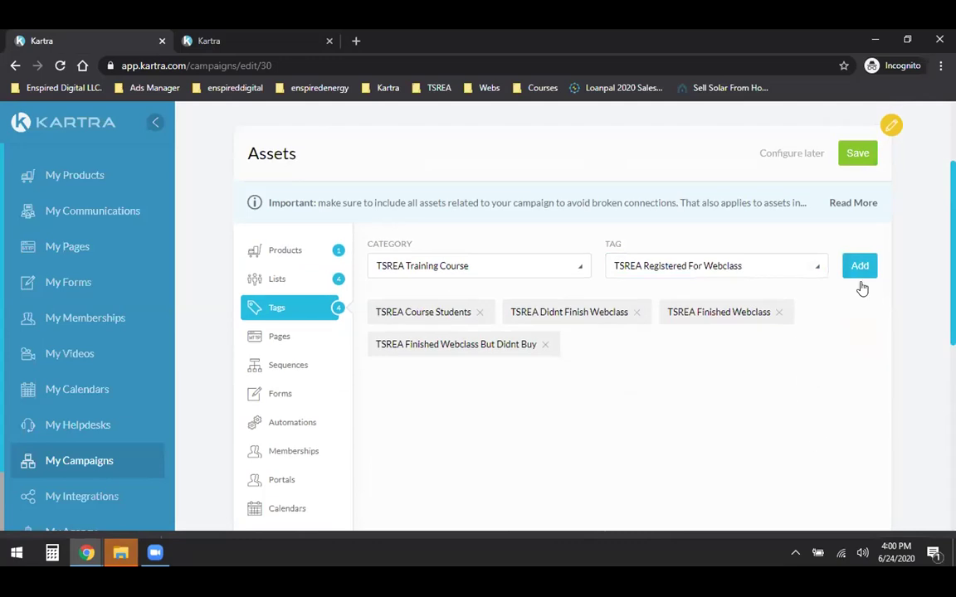
{"action": "left_click", "coordinate": [861, 277]}
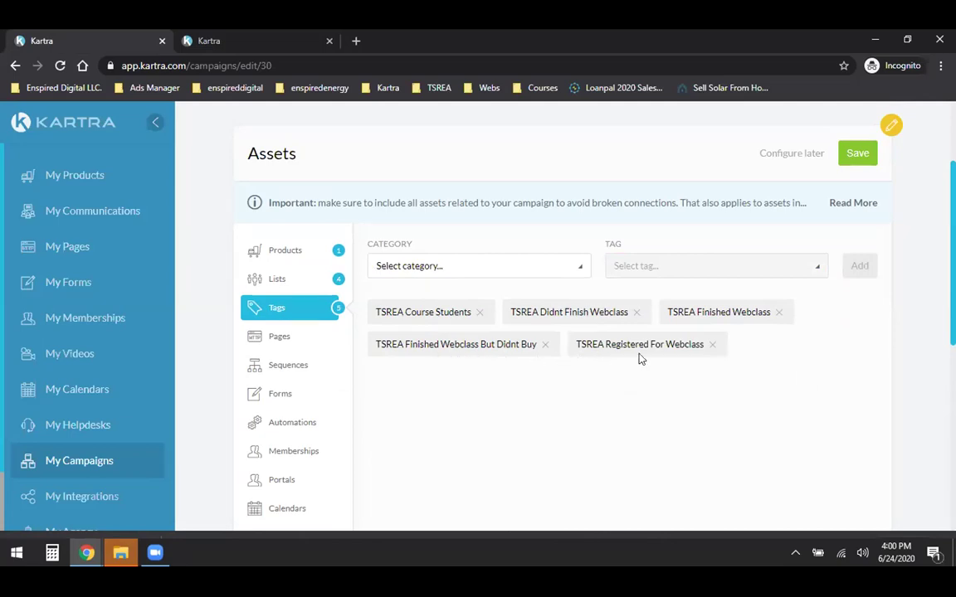
{"action": "left_click", "coordinate": [279, 336]}
Add the TSREA Offer Expired page with site set to No site in particular
{"action": "left_click", "coordinate": [478, 266]}
{"action": "left_click", "coordinate": [420, 318]}
{"action": "left_click", "coordinate": [684, 267]}
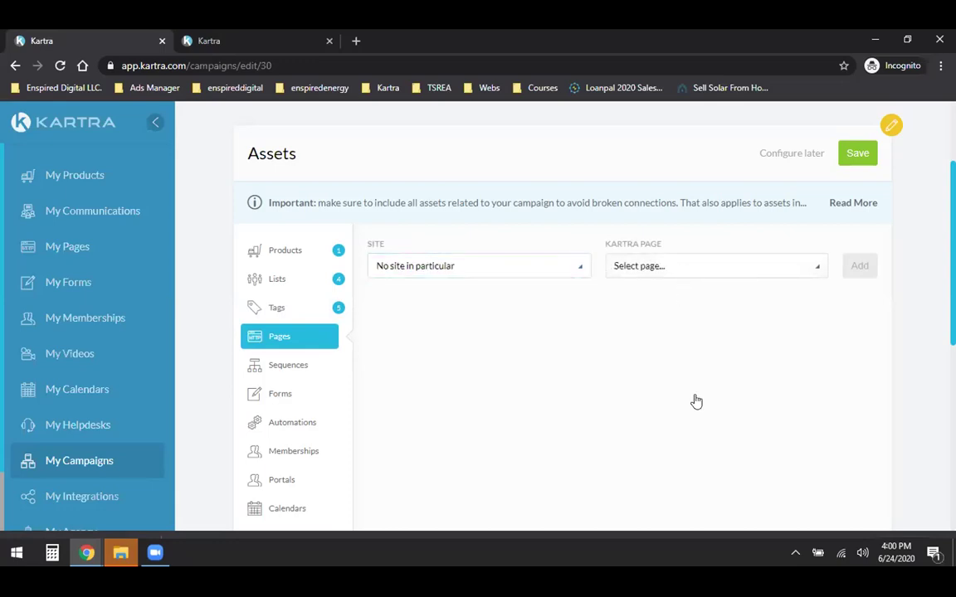
{"action": "scroll", "coordinate": [697, 397], "scroll_direction": "down", "scroll_amount": 15}
{"action": "scroll", "coordinate": [697, 398], "scroll_direction": "down", "scroll_amount": 5}
{"action": "scroll", "coordinate": [698, 398], "scroll_direction": "up", "scroll_amount": 5}
{"action": "scroll", "coordinate": [697, 396], "scroll_direction": "up", "scroll_amount": 2}
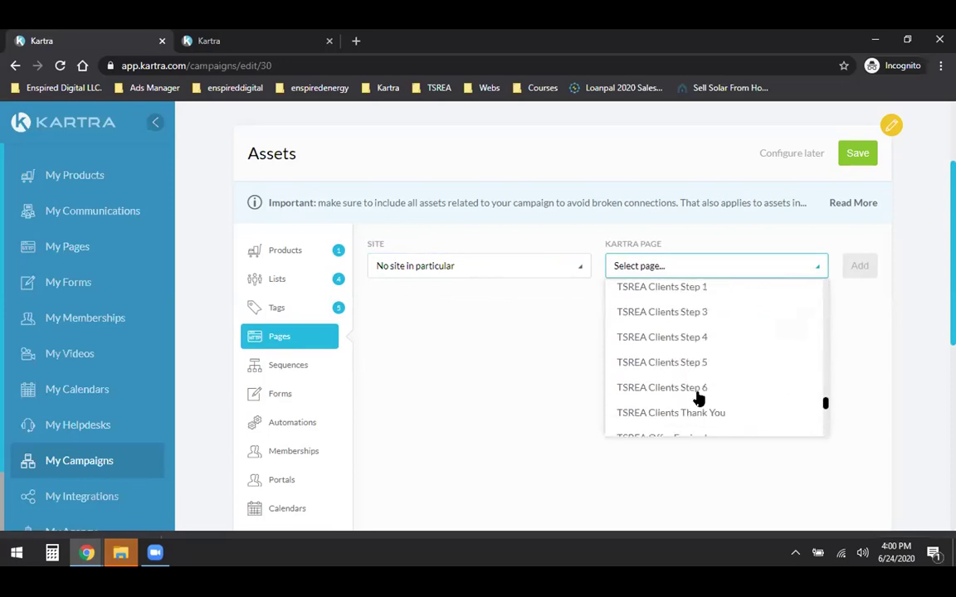
{"action": "scroll", "coordinate": [718, 399], "scroll_direction": "down", "scroll_amount": 2}
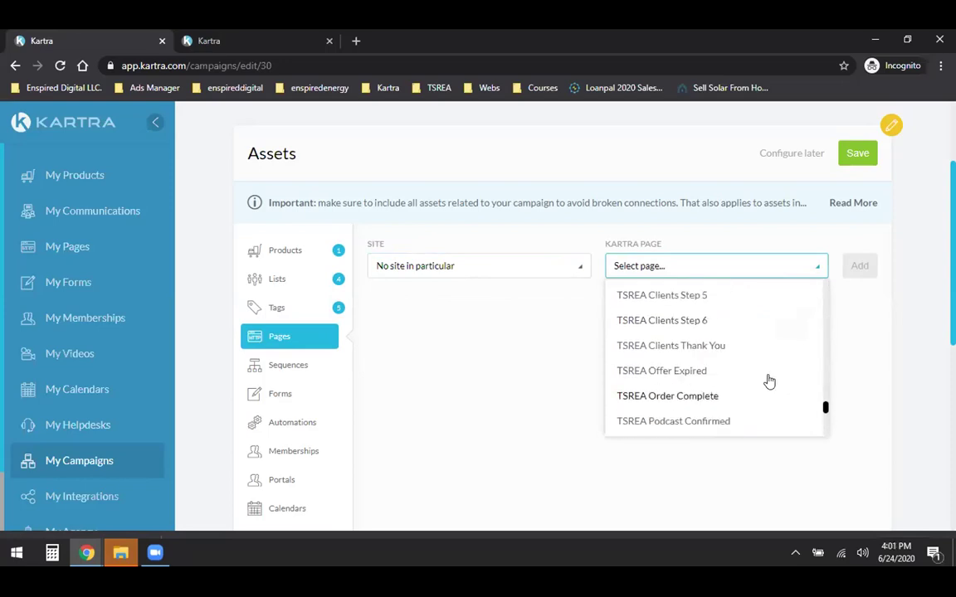
{"action": "left_click", "coordinate": [707, 371]}
{"action": "left_click", "coordinate": [860, 265]}
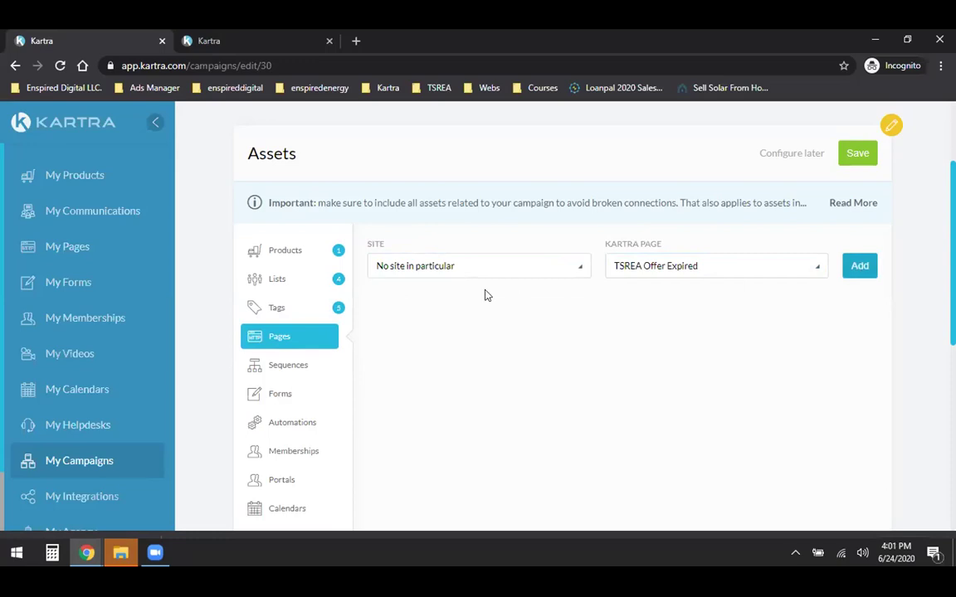
Add the TSREA Order Complete page under No site in particular
{"action": "left_click", "coordinate": [456, 274]}
{"action": "left_click", "coordinate": [441, 319]}
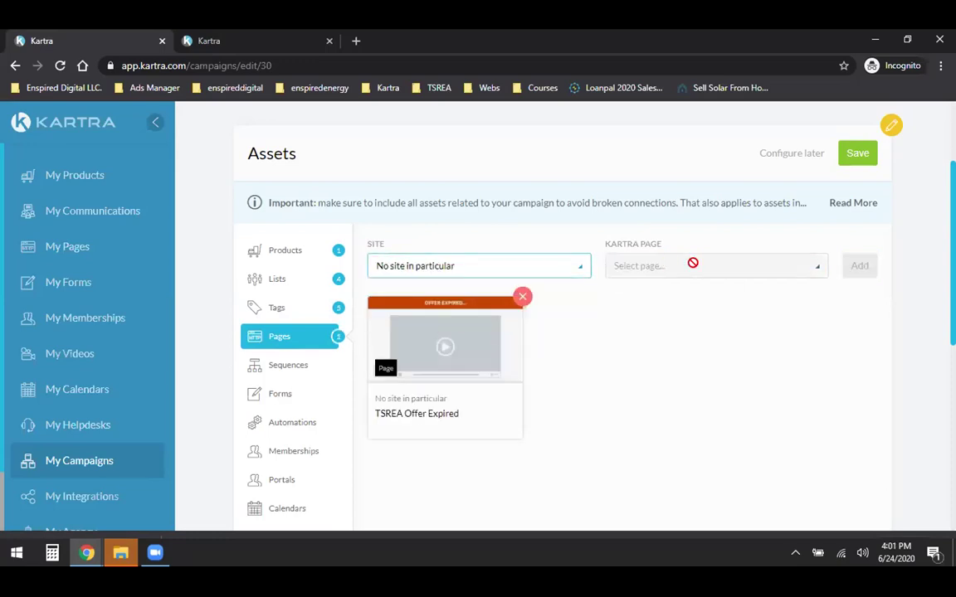
{"action": "left_click", "coordinate": [691, 270]}
{"action": "scroll", "coordinate": [706, 397], "scroll_direction": "up", "scroll_amount": 1}
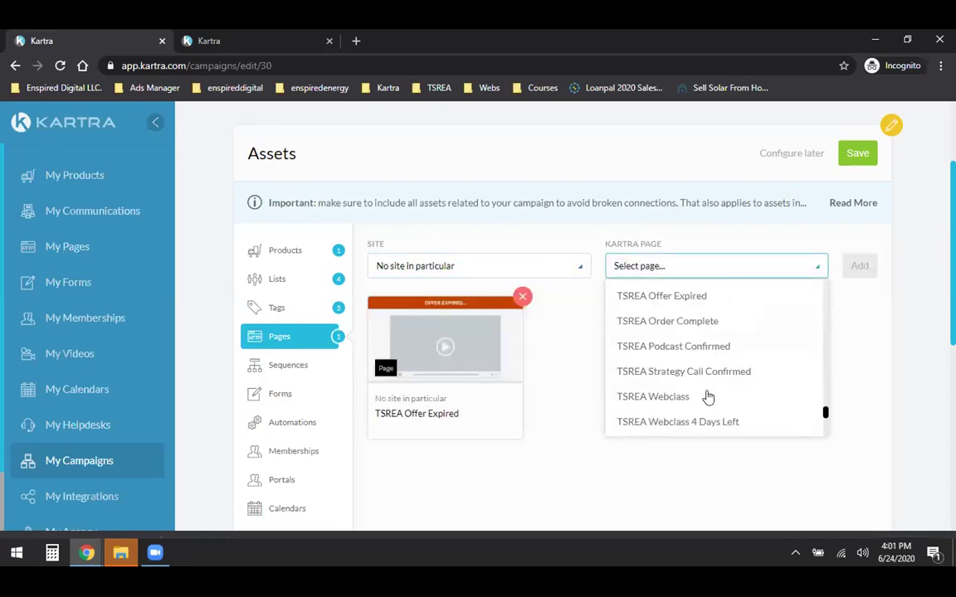
{"action": "left_click", "coordinate": [713, 326]}
{"action": "left_click", "coordinate": [859, 266]}
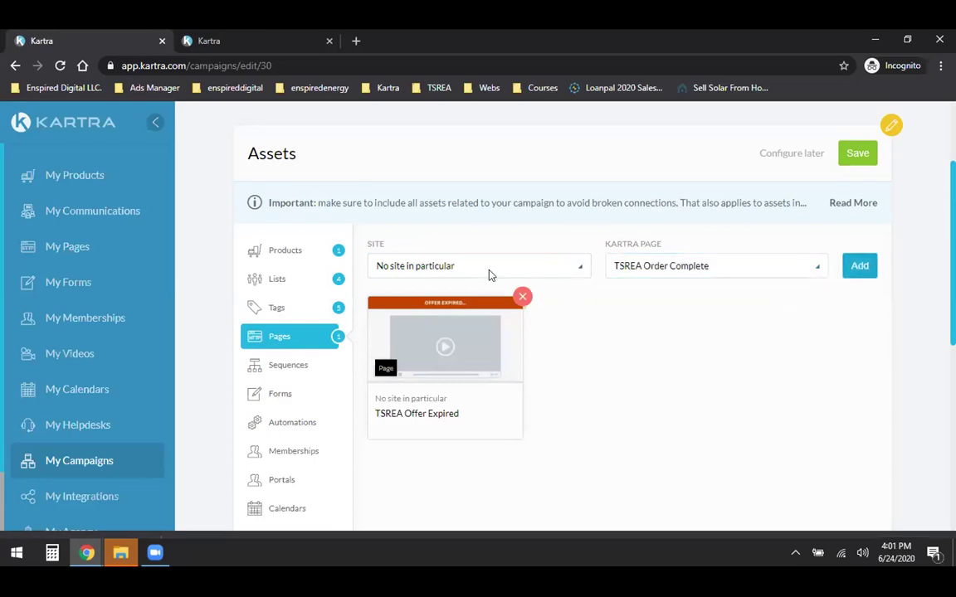
Add the TSREA Webclass page under No site in particular
{"action": "left_click", "coordinate": [462, 267]}
{"action": "left_click", "coordinate": [572, 318]}
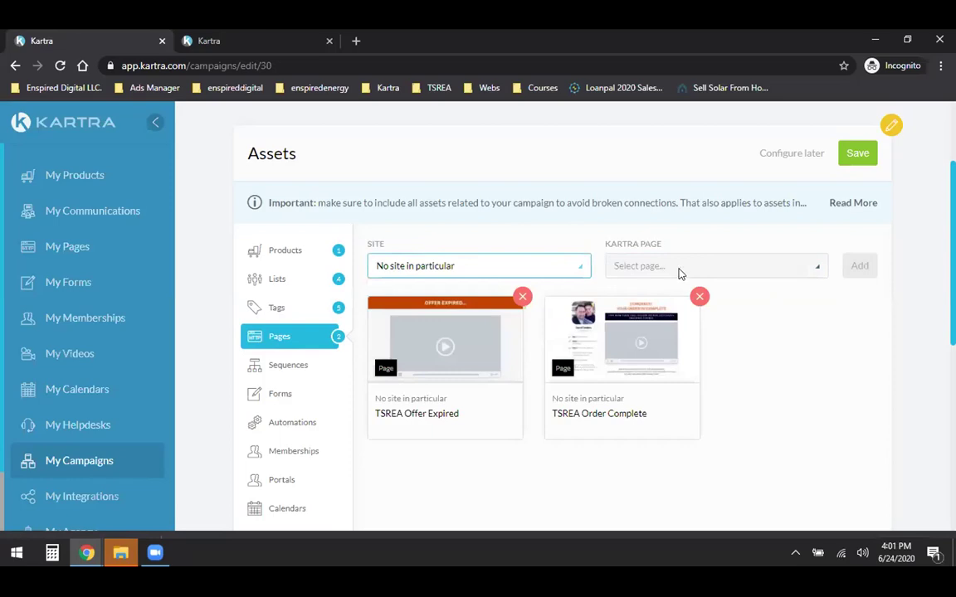
{"action": "left_click", "coordinate": [715, 266]}
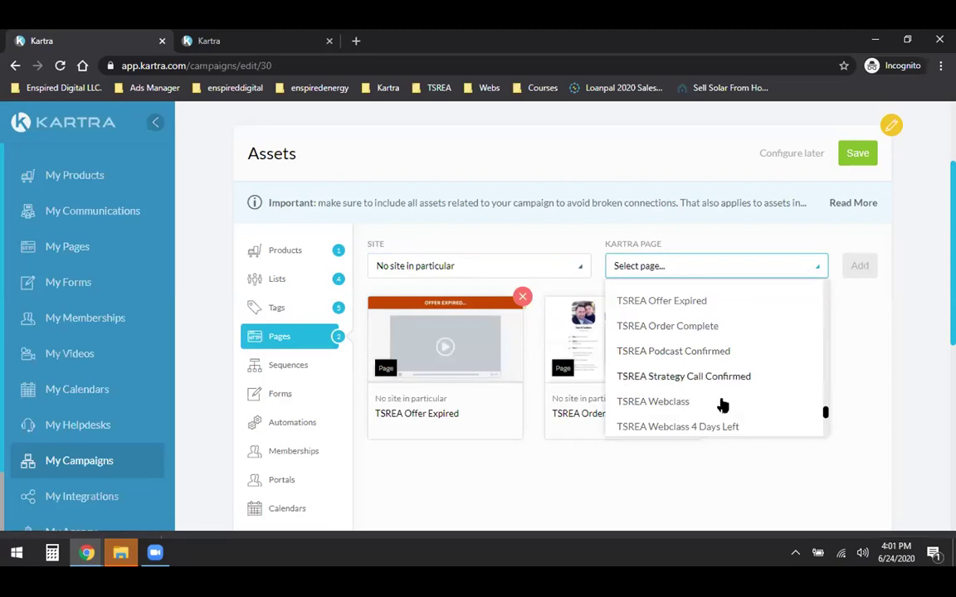
{"action": "left_click", "coordinate": [679, 404]}
{"action": "left_click", "coordinate": [855, 267]}
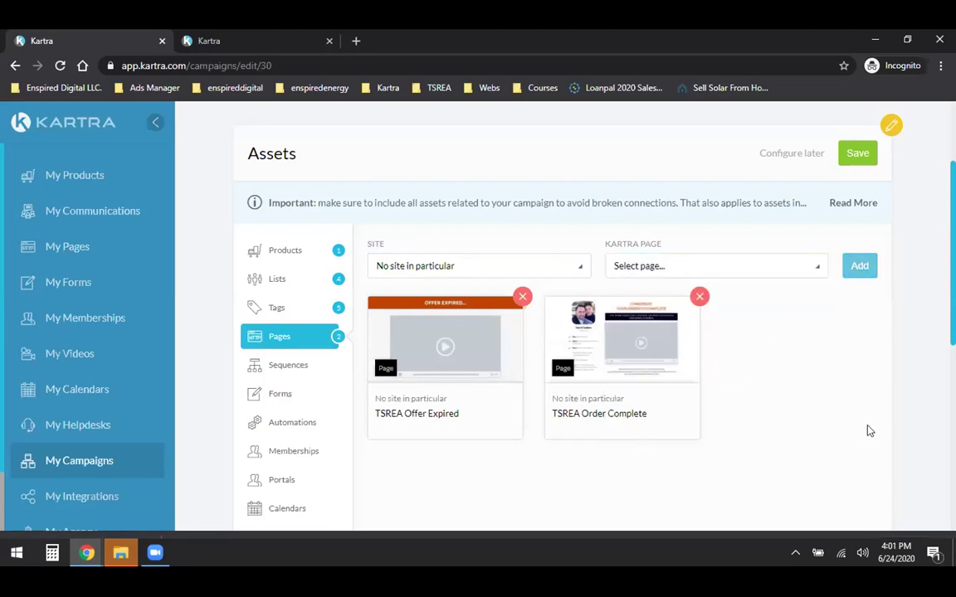
Add the TSREA Webclass 4 Days Left page under No site in particular
{"action": "scroll", "coordinate": [829, 423], "scroll_direction": "down", "scroll_amount": 1}
{"action": "left_click", "coordinate": [378, 197]}
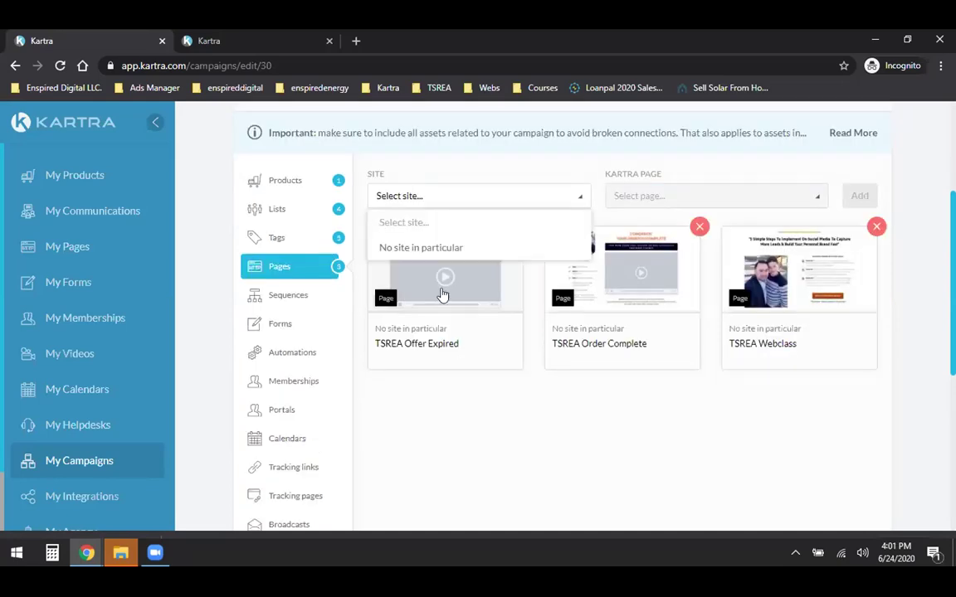
{"action": "left_click", "coordinate": [448, 247]}
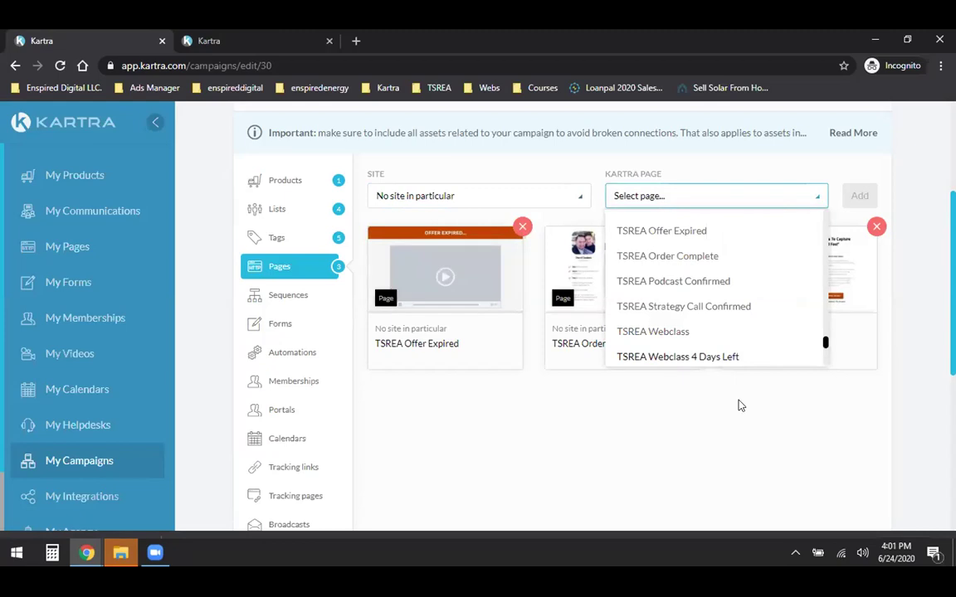
{"action": "left_click", "coordinate": [677, 357]}
{"action": "scroll", "coordinate": [832, 441], "scroll_direction": "up", "scroll_amount": 2}
{"action": "left_click", "coordinate": [859, 335]}
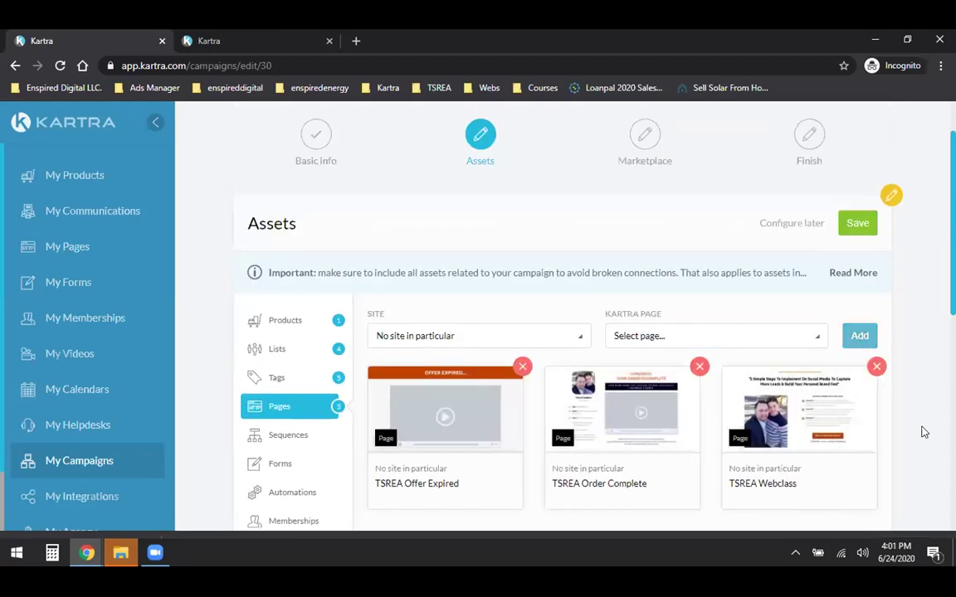
{"action": "scroll", "coordinate": [920, 432], "scroll_direction": "down", "scroll_amount": 3}
{"action": "scroll", "coordinate": [822, 438], "scroll_direction": "up", "scroll_amount": 1}
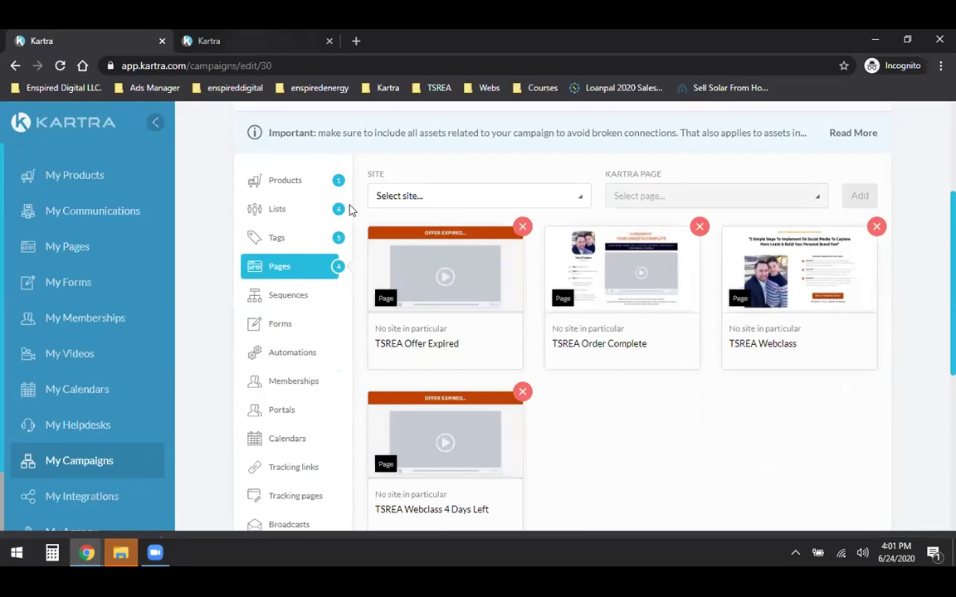
{"action": "left_click", "coordinate": [441, 199]}
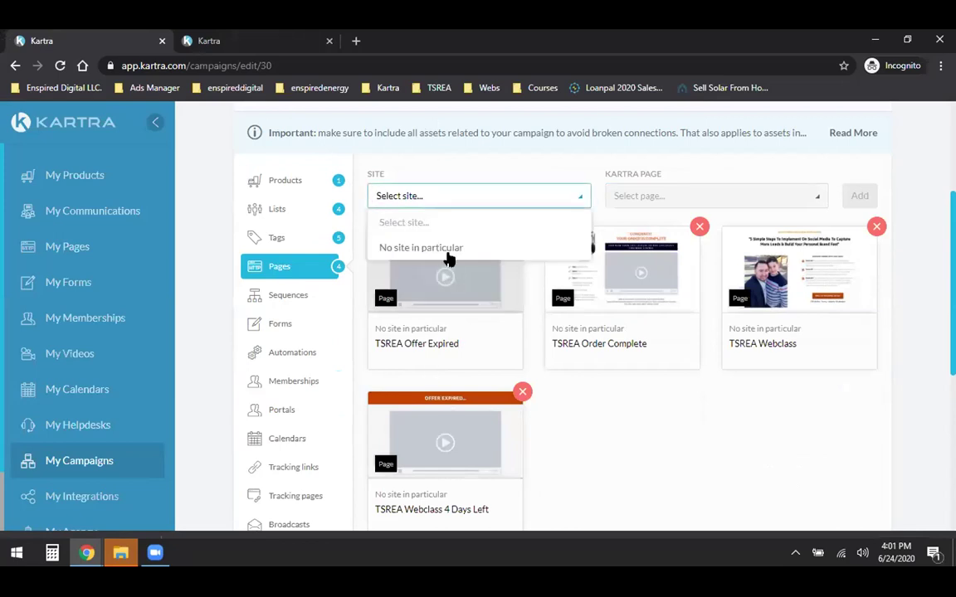
Add the TSREA Webclass Awesome Results page with No site in particular as its site
{"action": "left_click", "coordinate": [501, 247]}
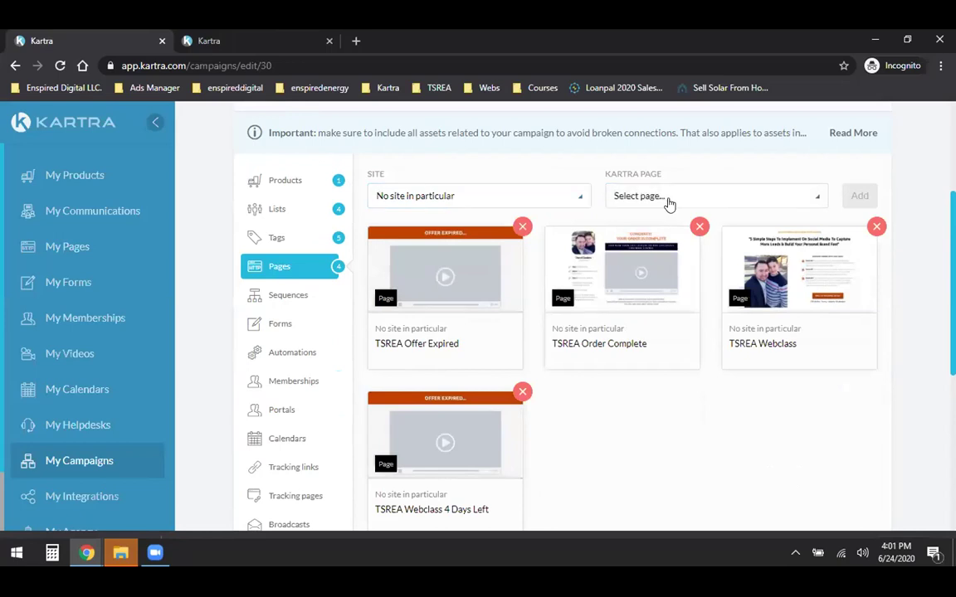
{"action": "left_click", "coordinate": [669, 202]}
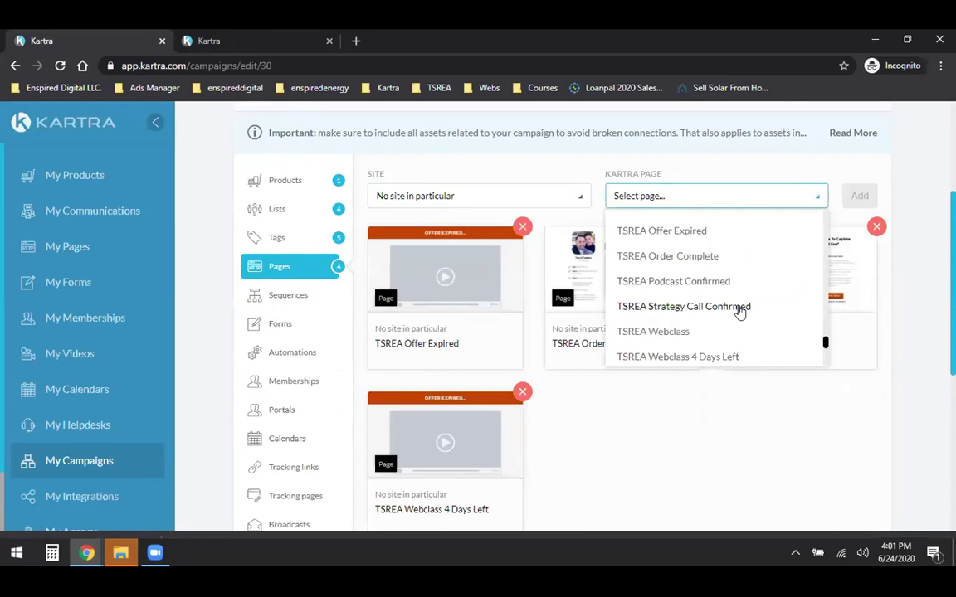
{"action": "scroll", "coordinate": [730, 332], "scroll_direction": "down", "scroll_amount": 1}
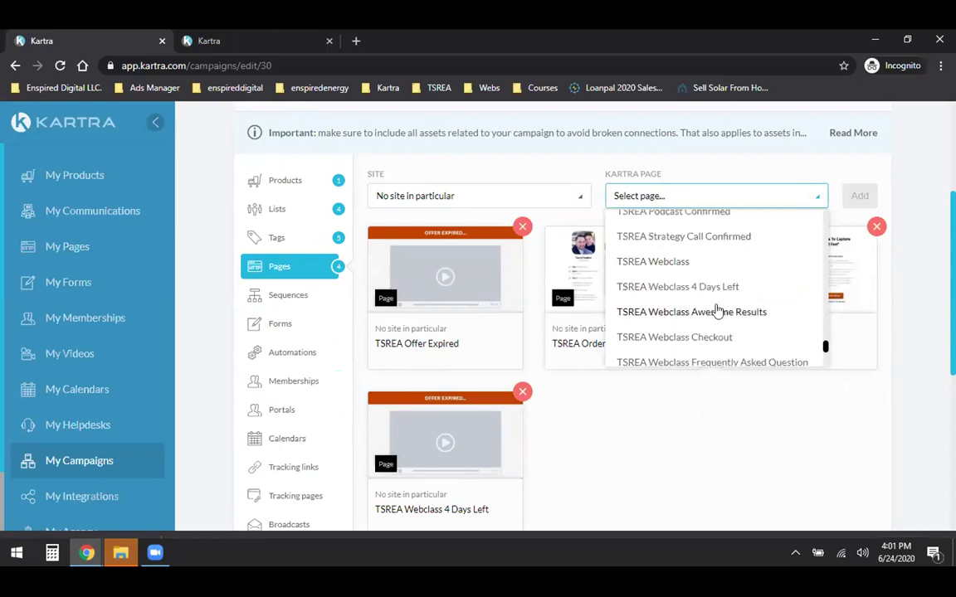
{"action": "left_click", "coordinate": [679, 314]}
{"action": "scroll", "coordinate": [888, 414], "scroll_direction": "up", "scroll_amount": 1}
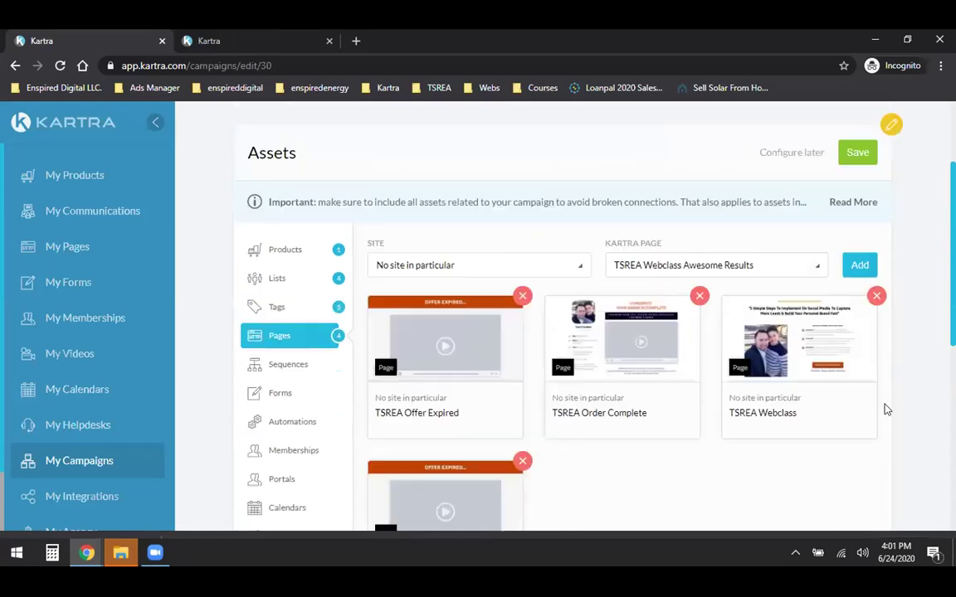
{"action": "left_click", "coordinate": [859, 265]}
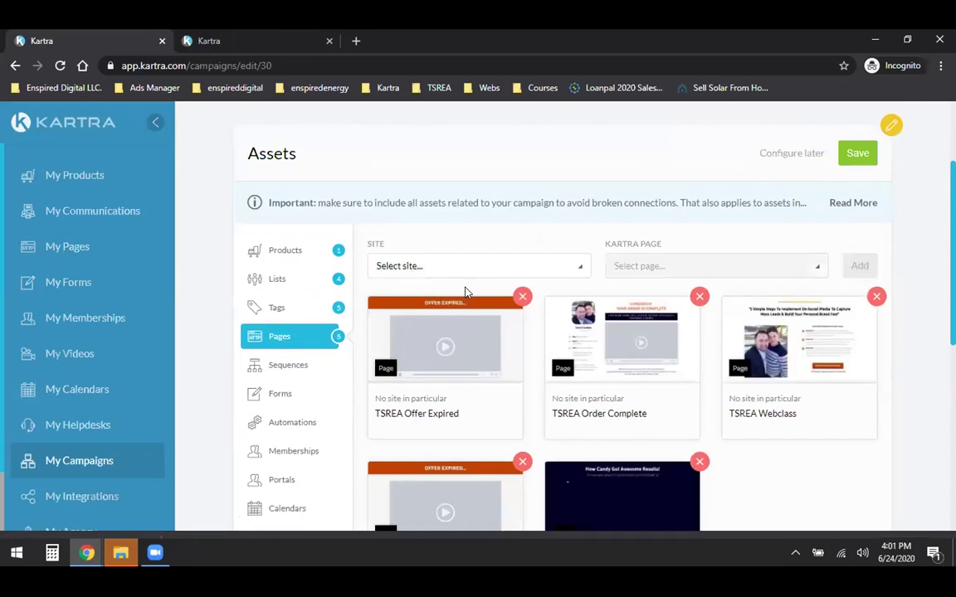
Add the TSREA Webclass Checkout page with No site in particular as its site
{"action": "left_click", "coordinate": [463, 266]}
{"action": "left_click", "coordinate": [454, 320]}
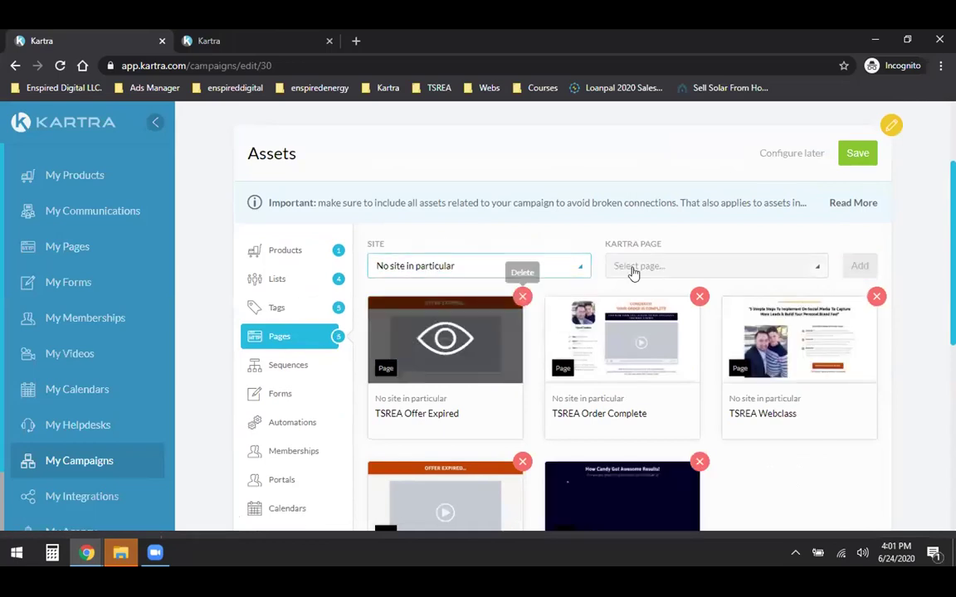
{"action": "scroll", "coordinate": [824, 438], "scroll_direction": "down", "scroll_amount": 1}
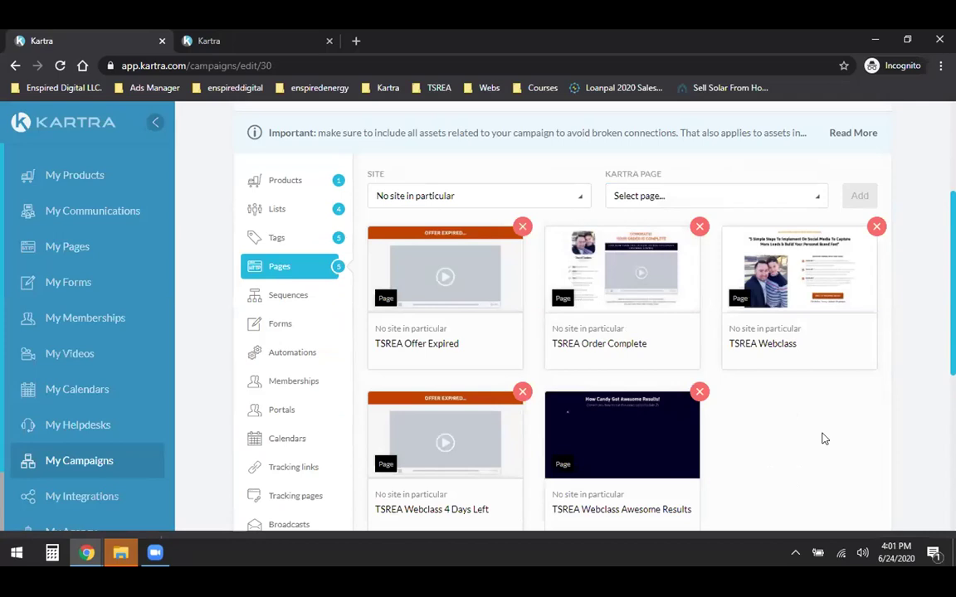
{"action": "mouse_move", "coordinate": [799, 294]}
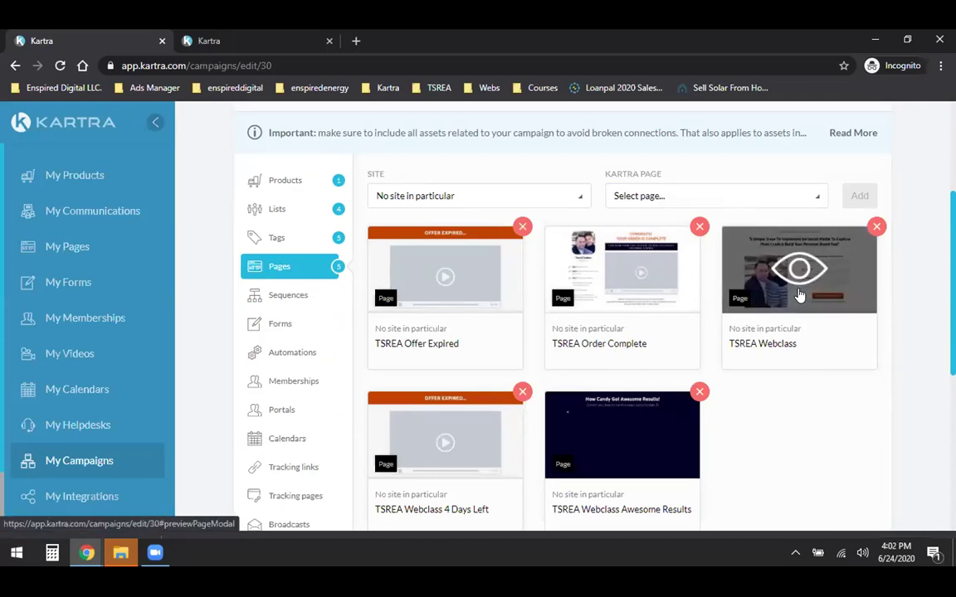
{"action": "scroll", "coordinate": [737, 326], "scroll_direction": "down", "scroll_amount": 1}
{"action": "scroll", "coordinate": [756, 409], "scroll_direction": "up", "scroll_amount": 1}
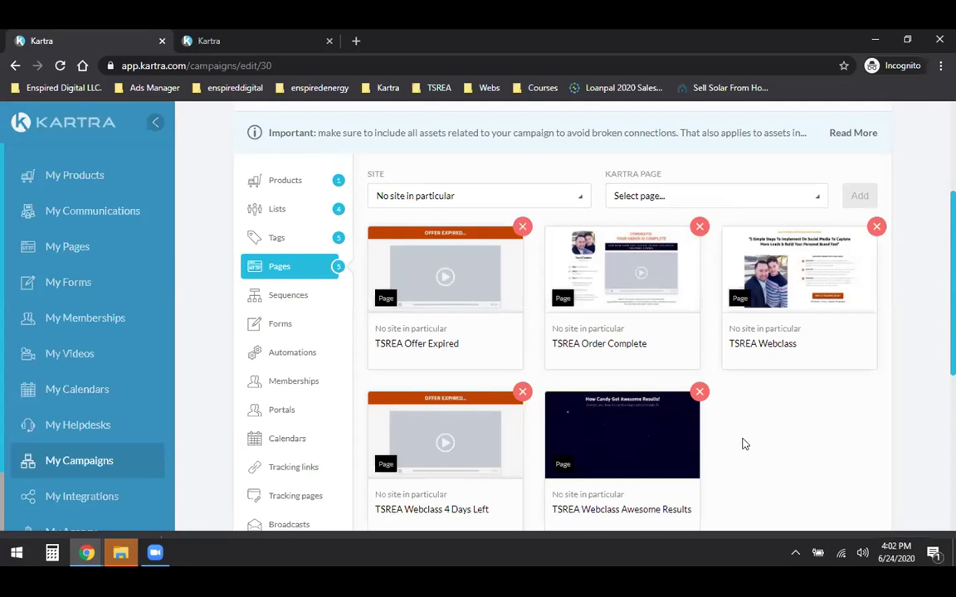
{"action": "left_click", "coordinate": [436, 194]}
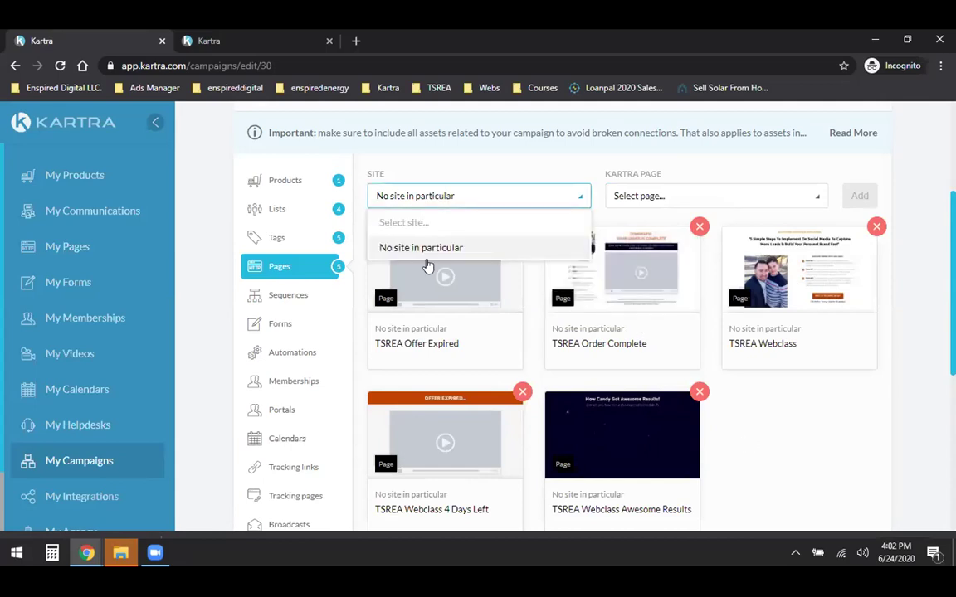
{"action": "left_click", "coordinate": [610, 205]}
{"action": "left_click", "coordinate": [642, 198]}
{"action": "scroll", "coordinate": [671, 277], "scroll_direction": "down", "scroll_amount": 5}
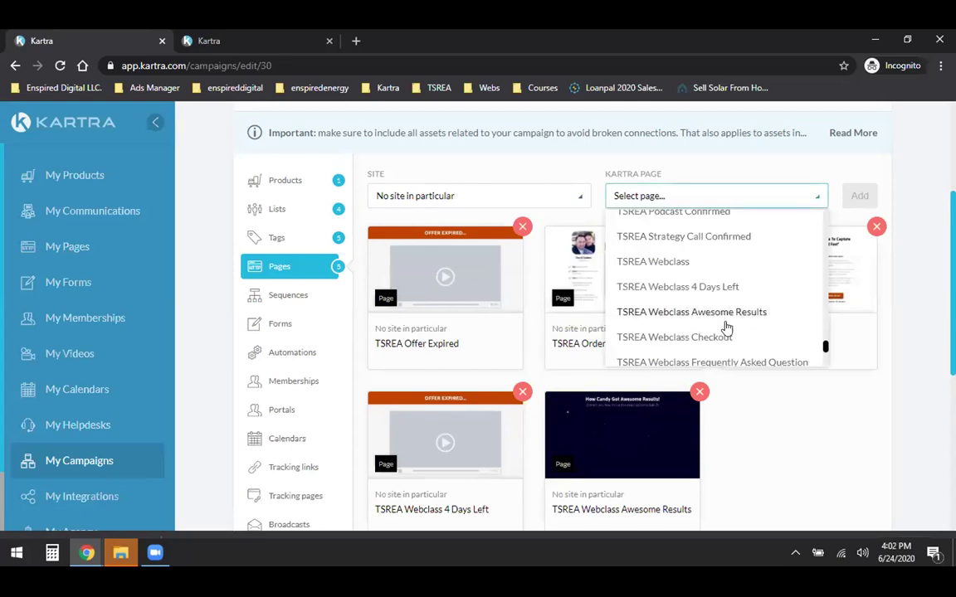
{"action": "left_click", "coordinate": [688, 337]}
{"action": "scroll", "coordinate": [891, 412], "scroll_direction": "up", "scroll_amount": 3}
{"action": "left_click", "coordinate": [859, 336]}
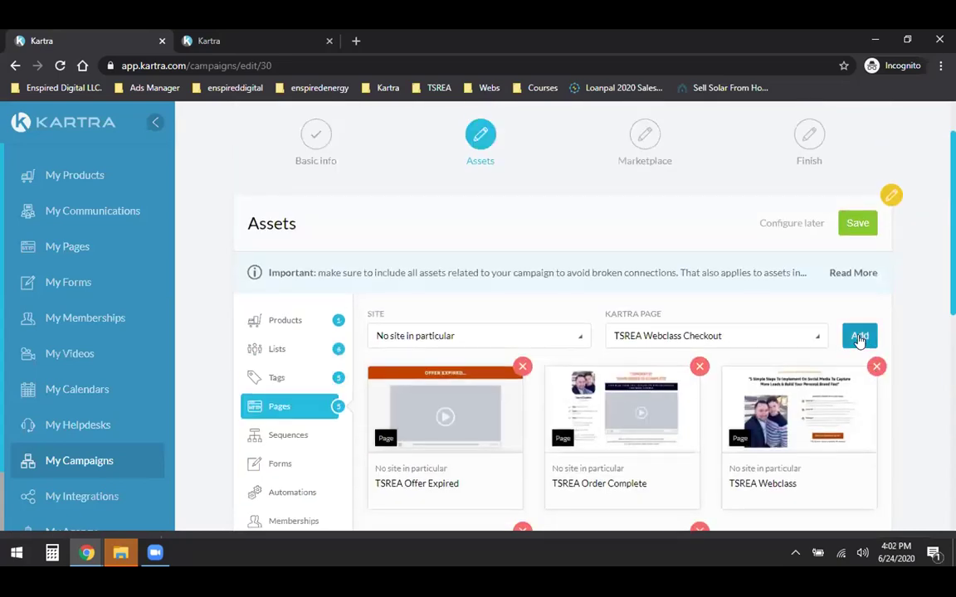
Add the TSREA Webclass Frequently Asked Question page with No site in particular as its site
{"action": "scroll", "coordinate": [913, 418], "scroll_direction": "down", "scroll_amount": 3}
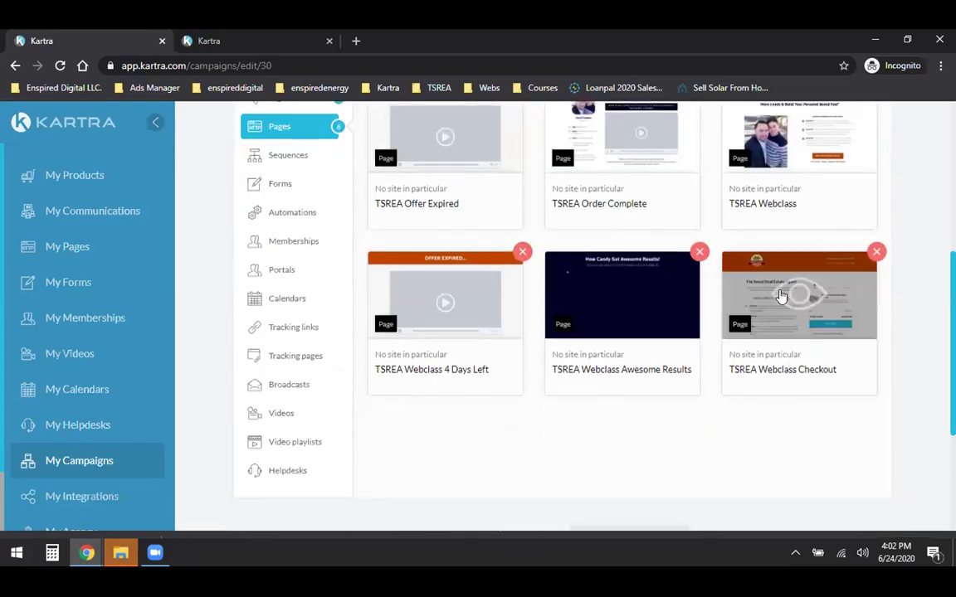
{"action": "scroll", "coordinate": [747, 365], "scroll_direction": "up", "scroll_amount": 2}
{"action": "left_click", "coordinate": [469, 196]}
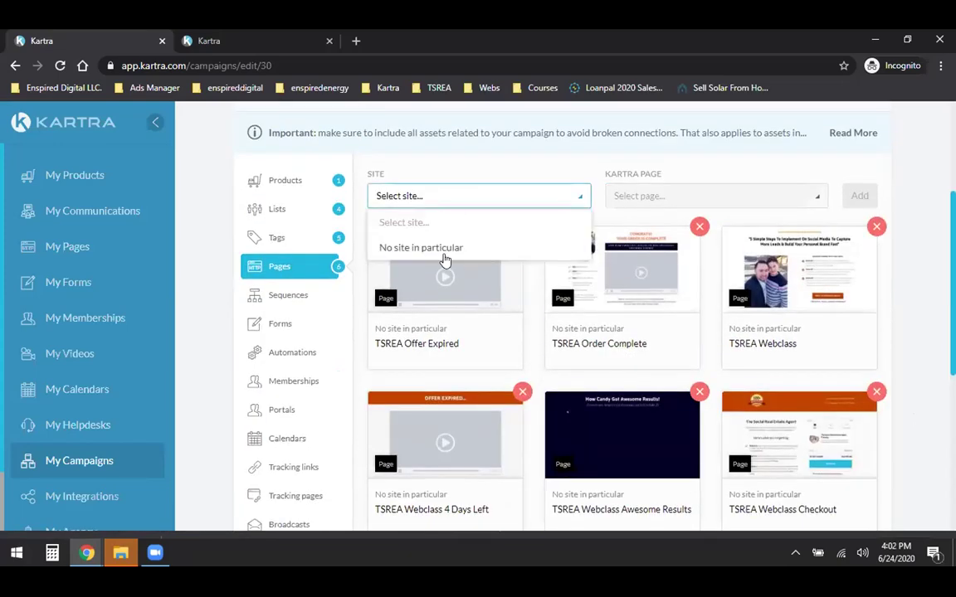
{"action": "left_click", "coordinate": [486, 249]}
{"action": "left_click", "coordinate": [650, 195]}
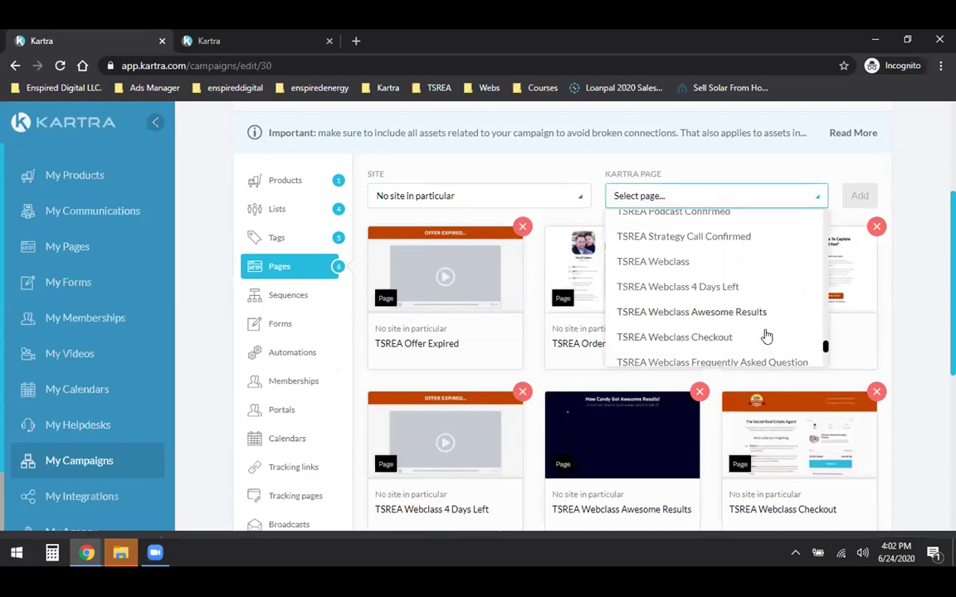
{"action": "scroll", "coordinate": [747, 324], "scroll_direction": "down", "scroll_amount": 1}
{"action": "left_click", "coordinate": [720, 299]}
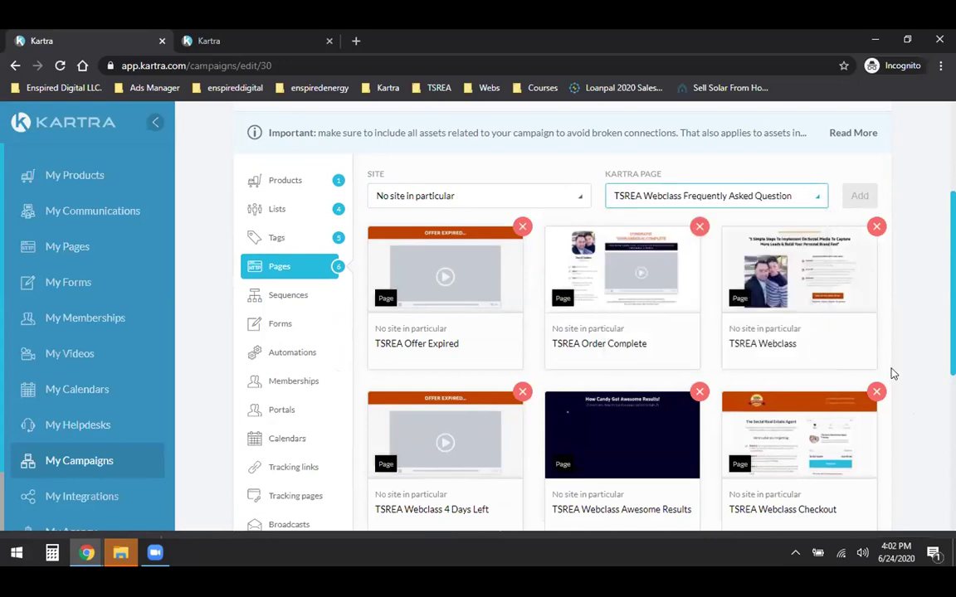
{"action": "scroll", "coordinate": [896, 375], "scroll_direction": "up", "scroll_amount": 1}
{"action": "left_click", "coordinate": [860, 265]}
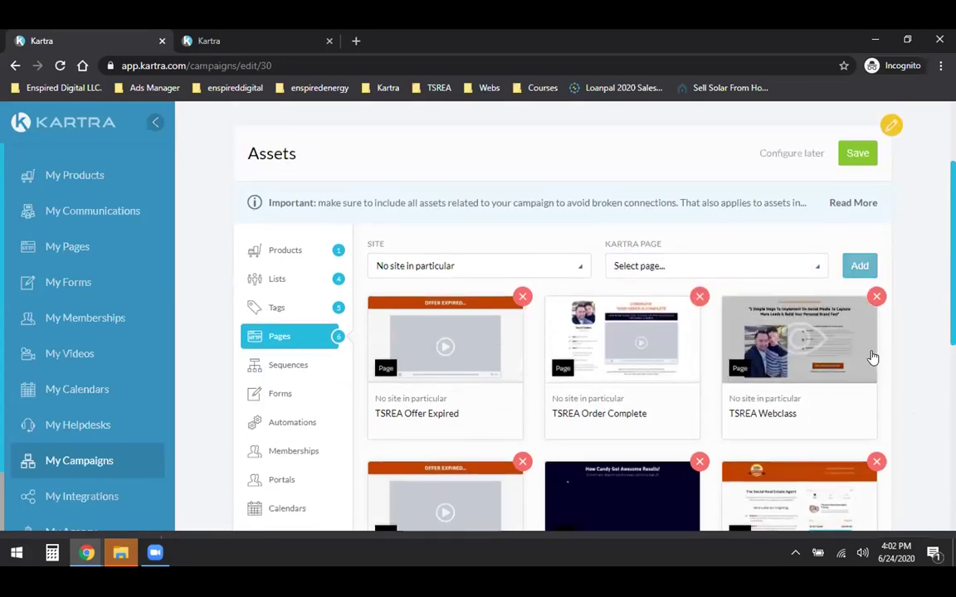
Set the Site field back to No site in particular and review the seven added pages
{"action": "scroll", "coordinate": [885, 351], "scroll_direction": "down", "scroll_amount": 2}
{"action": "scroll", "coordinate": [887, 352], "scroll_direction": "down", "scroll_amount": 2}
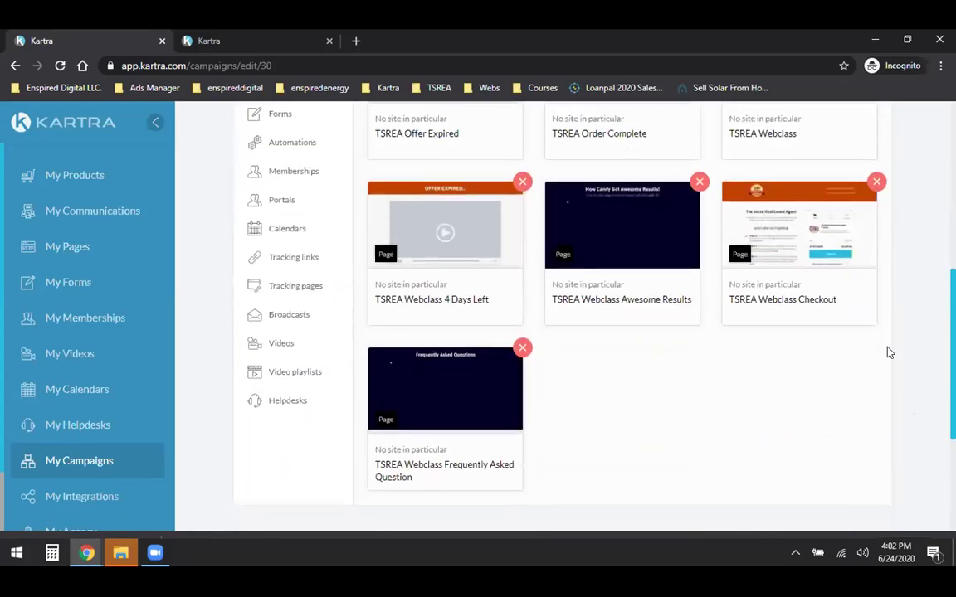
{"action": "scroll", "coordinate": [888, 352], "scroll_direction": "up", "scroll_amount": 3}
{"action": "left_click", "coordinate": [433, 196]}
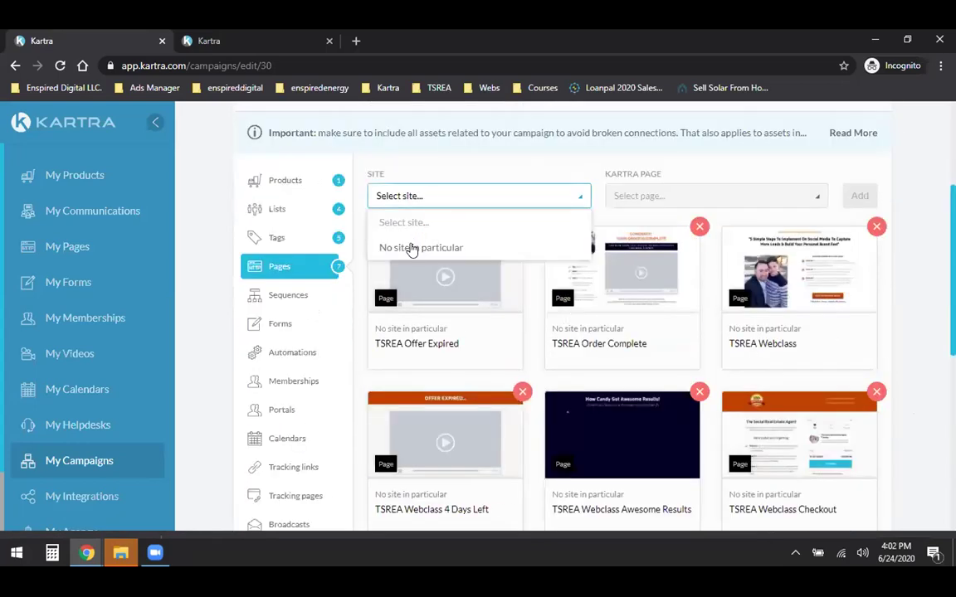
{"action": "left_click", "coordinate": [546, 250]}
{"action": "scroll", "coordinate": [570, 299], "scroll_direction": "down", "scroll_amount": 3}
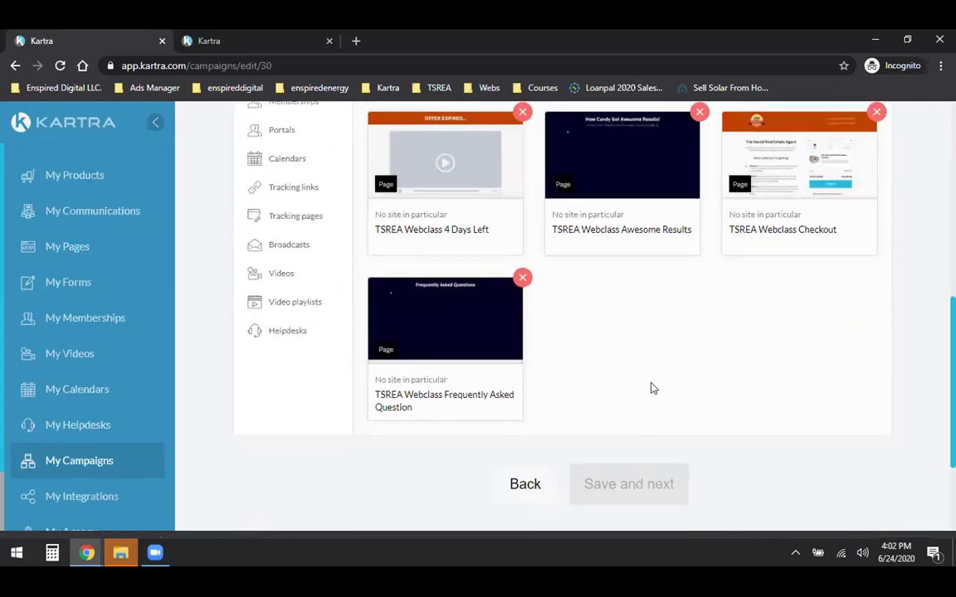
{"action": "scroll", "coordinate": [650, 386], "scroll_direction": "up", "scroll_amount": 2}
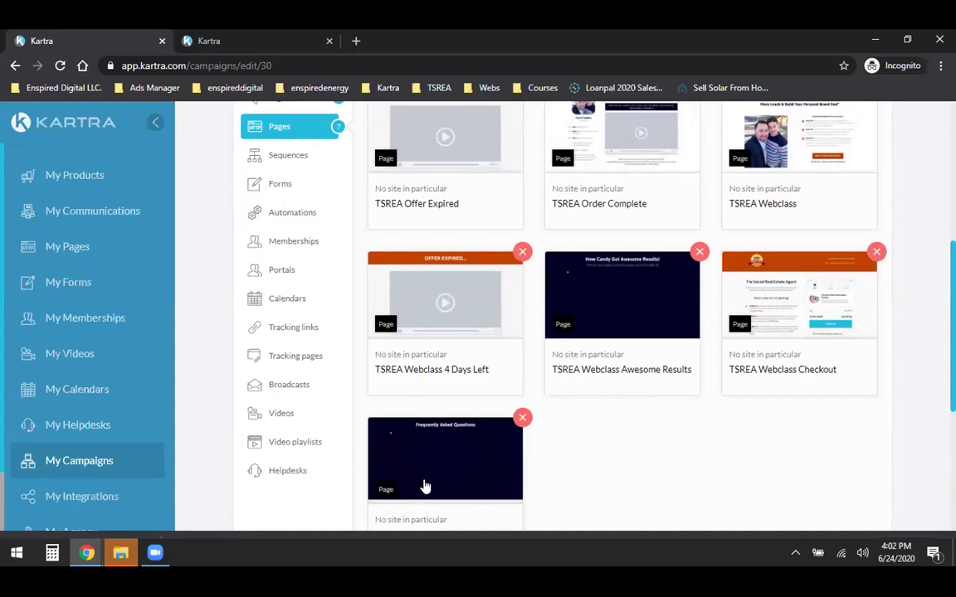
Check the webclass email sequence in the other tab, then return to the campaign's page assets
{"action": "left_click", "coordinate": [222, 33]}
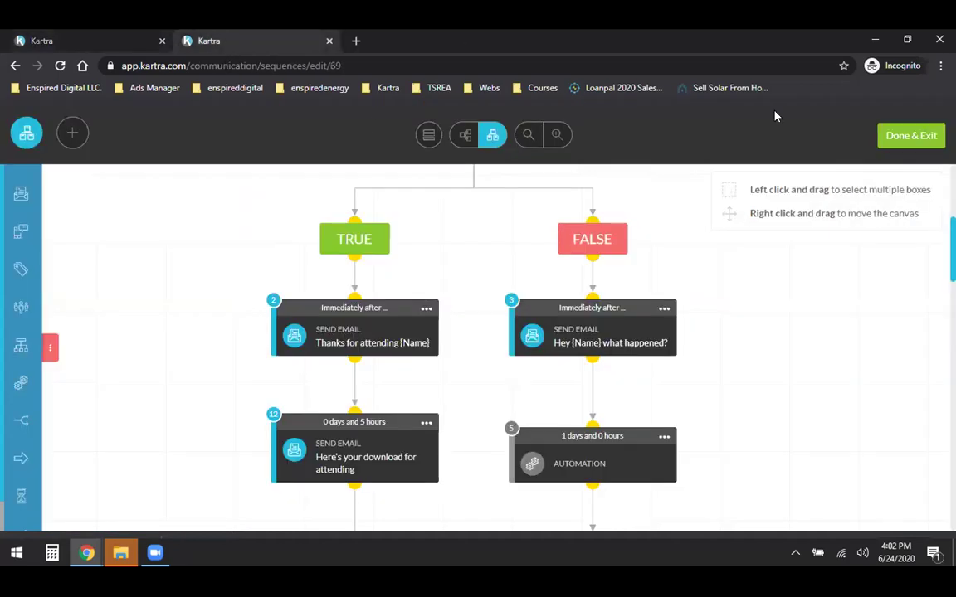
{"action": "left_click", "coordinate": [143, 36]}
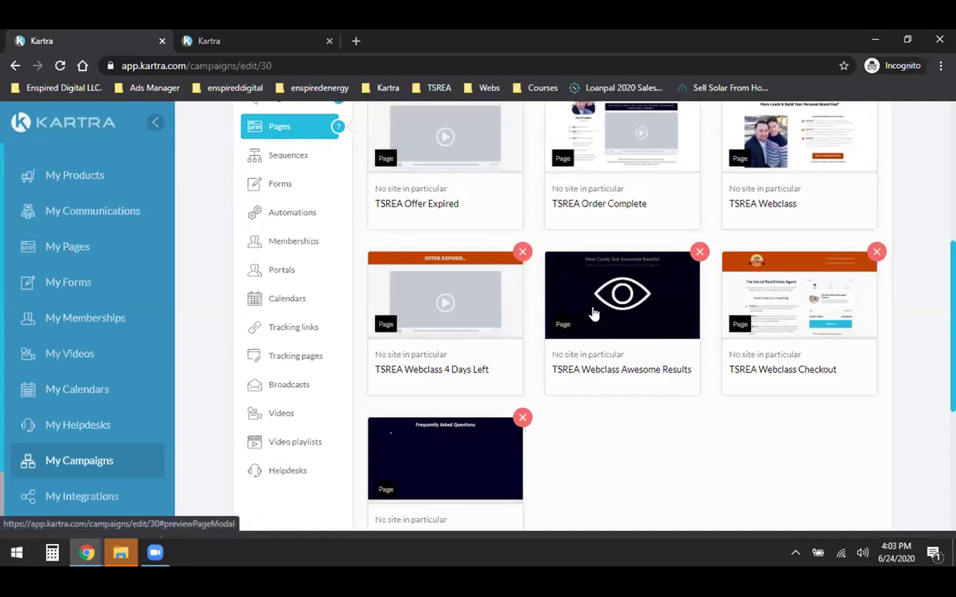
{"action": "scroll", "coordinate": [593, 319], "scroll_direction": "down", "scroll_amount": 2}
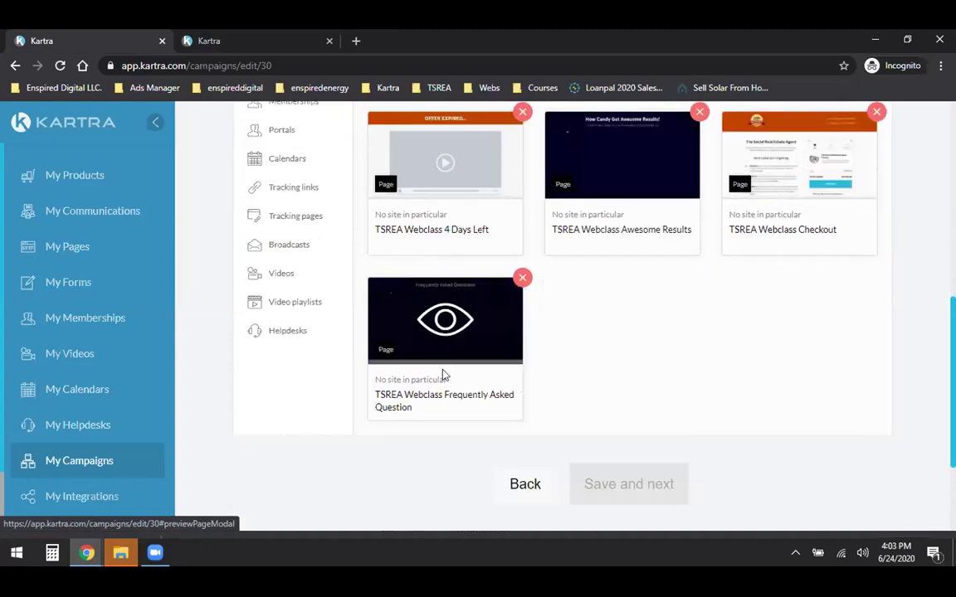
{"action": "scroll", "coordinate": [561, 384], "scroll_direction": "up", "scroll_amount": 5}
Add the TSREA Webclass I'm Giving You These page with Site set to 'No site in particular'
{"action": "left_click", "coordinate": [469, 270]}
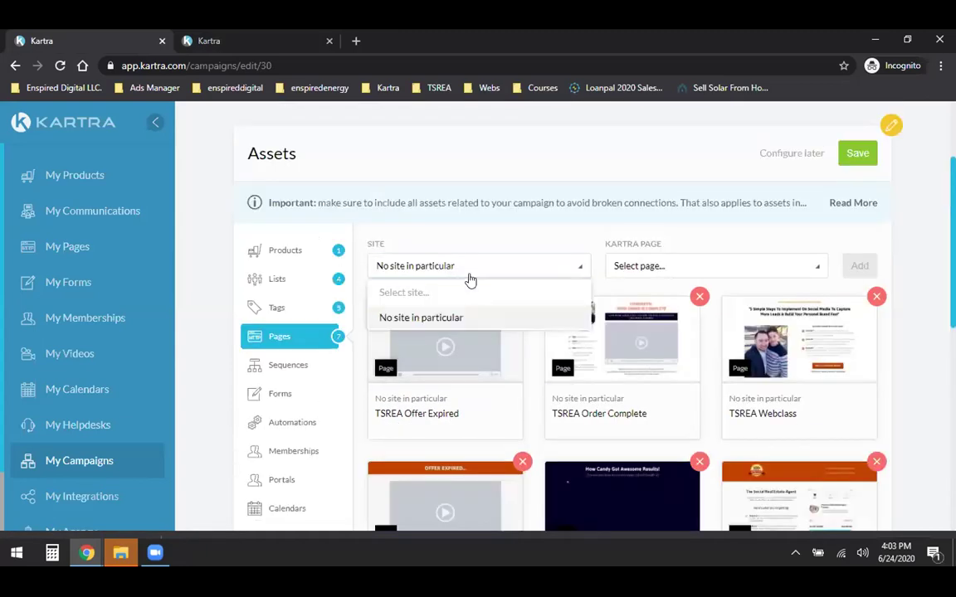
{"action": "left_click", "coordinate": [432, 316]}
{"action": "left_click", "coordinate": [689, 271]}
{"action": "scroll", "coordinate": [728, 390], "scroll_direction": "down", "scroll_amount": 5}
{"action": "scroll", "coordinate": [730, 394], "scroll_direction": "down", "scroll_amount": 2}
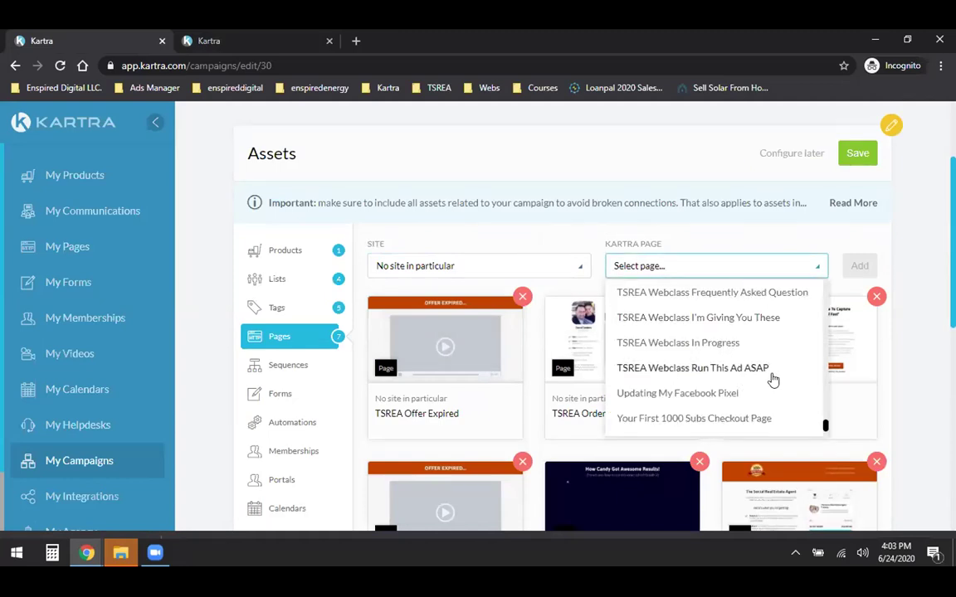
{"action": "scroll", "coordinate": [772, 379], "scroll_direction": "up", "scroll_amount": 2}
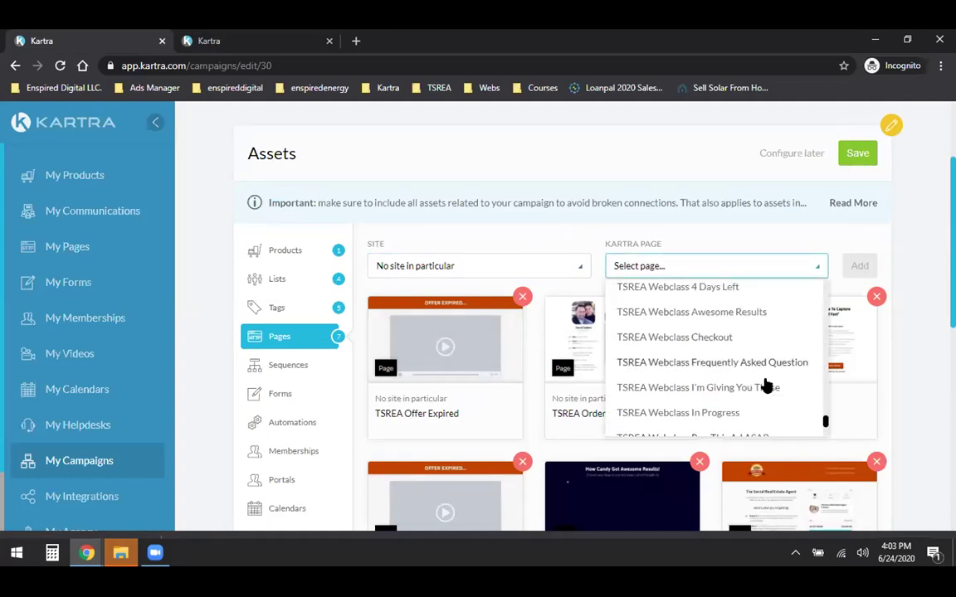
{"action": "left_click", "coordinate": [722, 389]}
{"action": "left_click", "coordinate": [859, 266]}
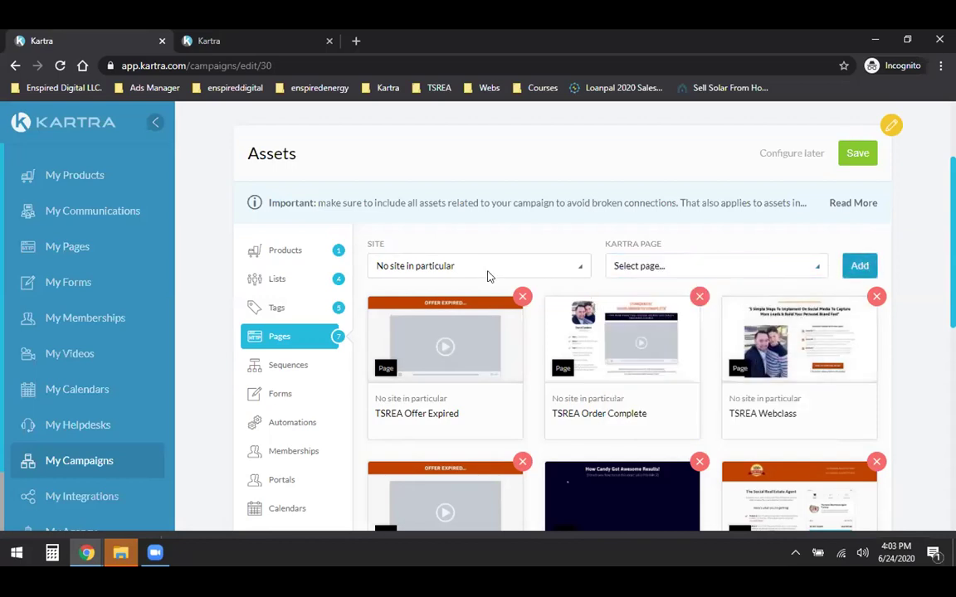
Add the TSREA Webclass In Progress page with no particular site
{"action": "left_click", "coordinate": [416, 268]}
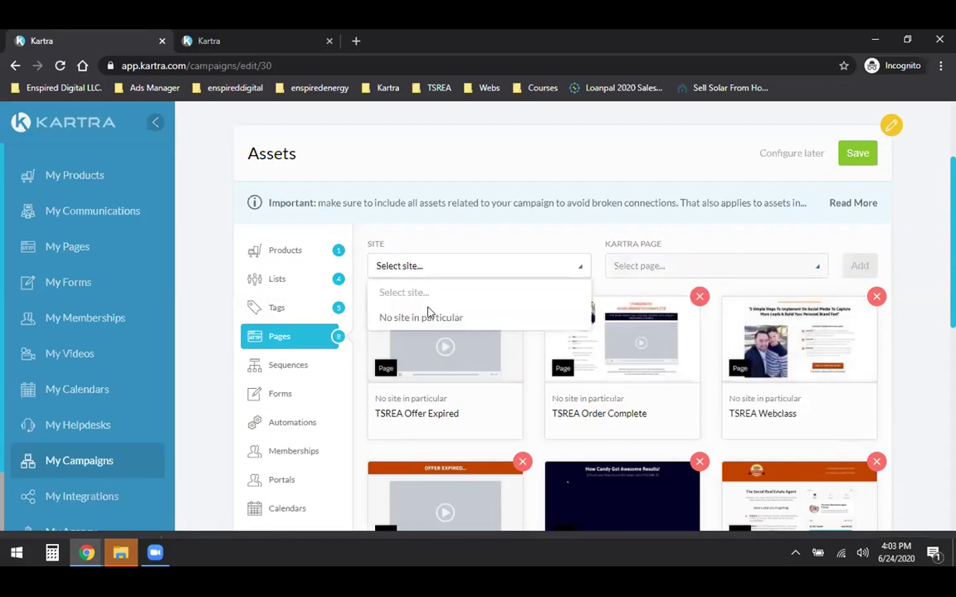
{"action": "left_click", "coordinate": [520, 319]}
{"action": "left_click", "coordinate": [671, 269]}
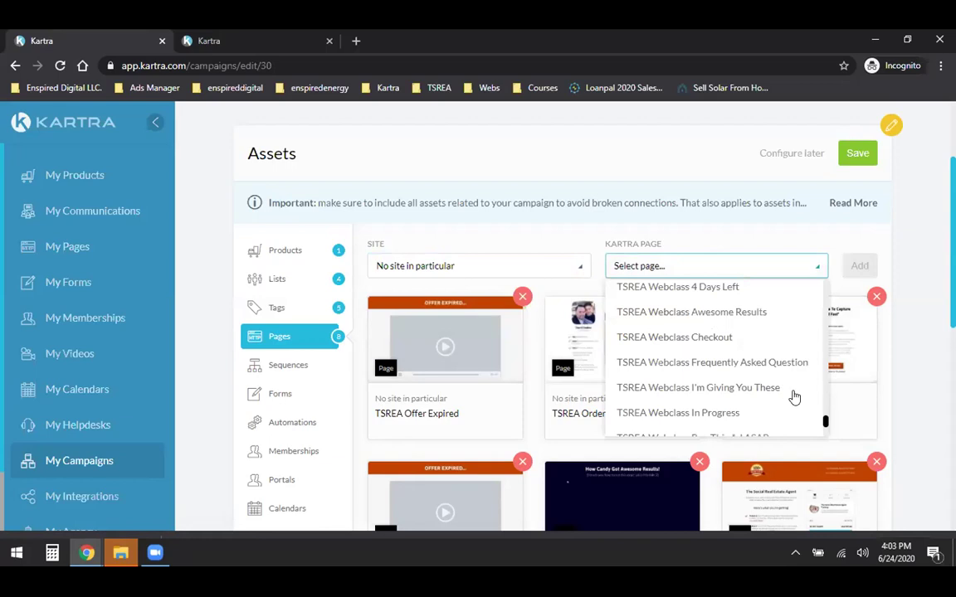
{"action": "left_click", "coordinate": [702, 413]}
{"action": "left_click", "coordinate": [860, 266]}
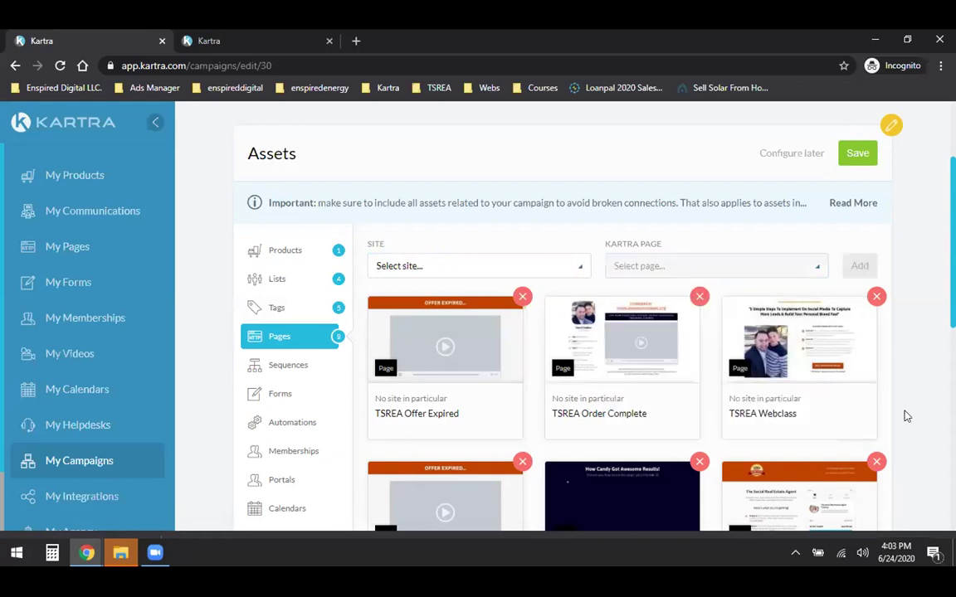
{"action": "scroll", "coordinate": [907, 416], "scroll_direction": "down", "scroll_amount": 3}
{"action": "scroll", "coordinate": [906, 416], "scroll_direction": "down", "scroll_amount": 1}
{"action": "scroll", "coordinate": [907, 417], "scroll_direction": "down", "scroll_amount": 2}
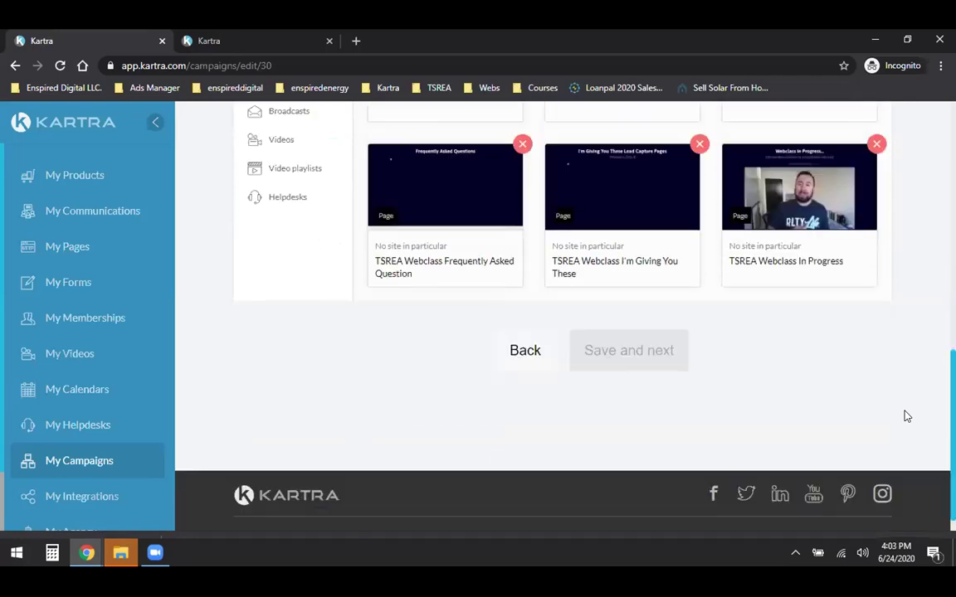
{"action": "scroll", "coordinate": [907, 416], "scroll_direction": "up", "scroll_amount": 5}
{"action": "scroll", "coordinate": [907, 416], "scroll_direction": "down", "scroll_amount": 3}
{"action": "scroll", "coordinate": [904, 416], "scroll_direction": "up", "scroll_amount": 4}
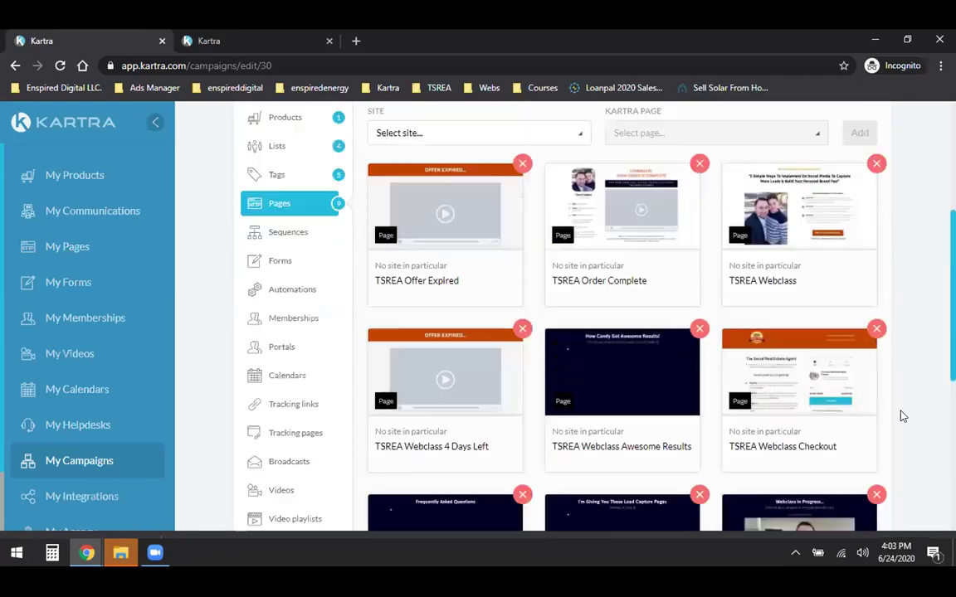
Add the TSREA Webclass Run This Ad ASAP page, bringing the page count to 10
{"action": "left_click", "coordinate": [505, 267]}
{"action": "left_click", "coordinate": [505, 314]}
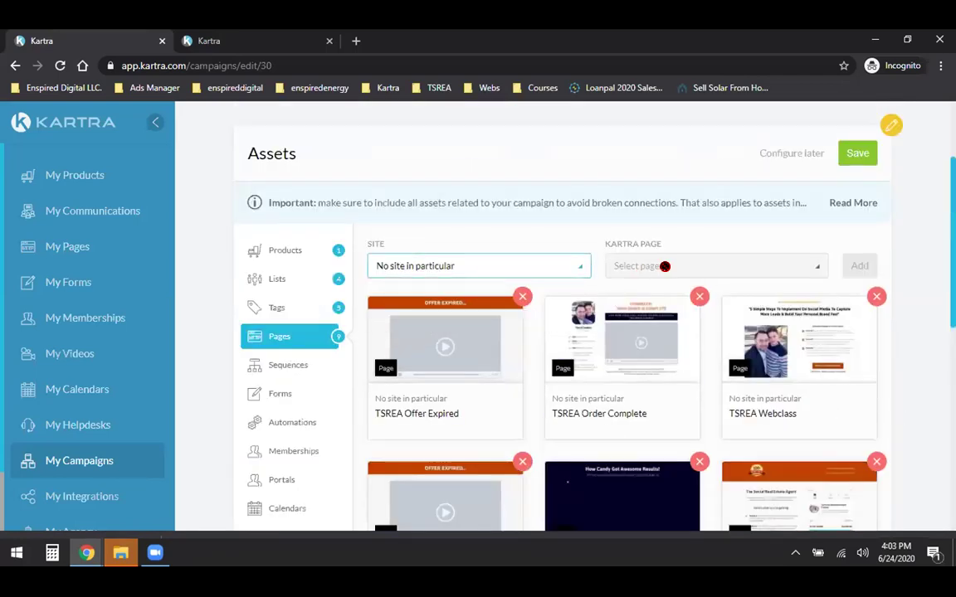
{"action": "left_click", "coordinate": [683, 267]}
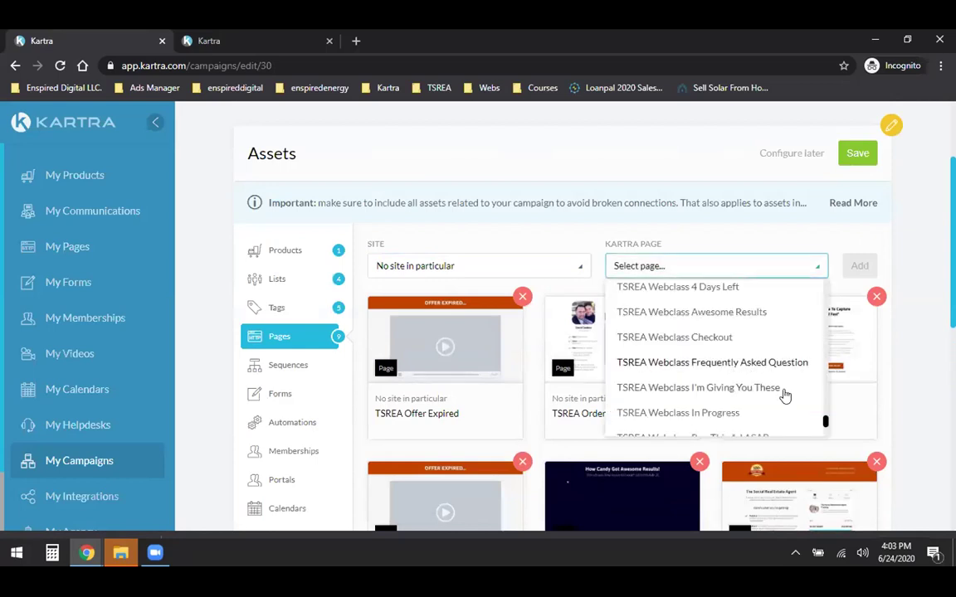
{"action": "scroll", "coordinate": [739, 403], "scroll_direction": "down", "scroll_amount": 2}
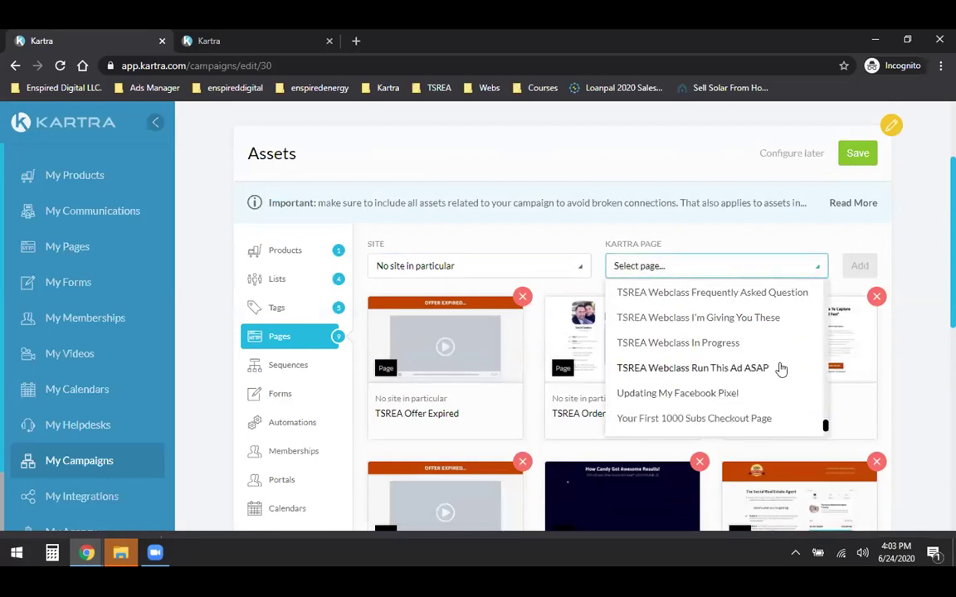
{"action": "left_click", "coordinate": [724, 371]}
{"action": "left_click", "coordinate": [859, 266]}
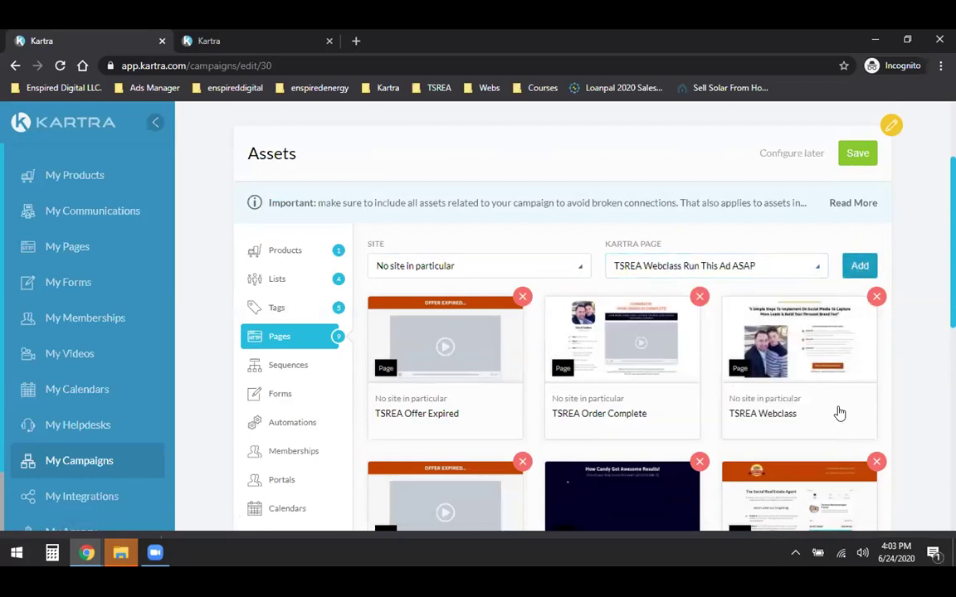
{"action": "scroll", "coordinate": [863, 369], "scroll_direction": "down", "scroll_amount": 8}
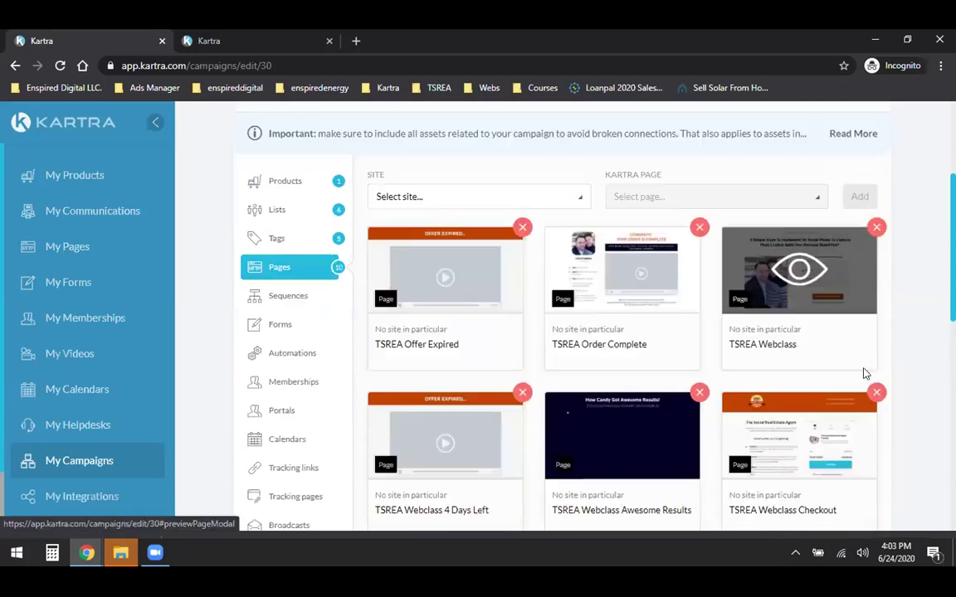
{"action": "scroll", "coordinate": [863, 373], "scroll_direction": "up", "scroll_amount": 5}
{"action": "scroll", "coordinate": [863, 373], "scroll_direction": "down", "scroll_amount": 4}
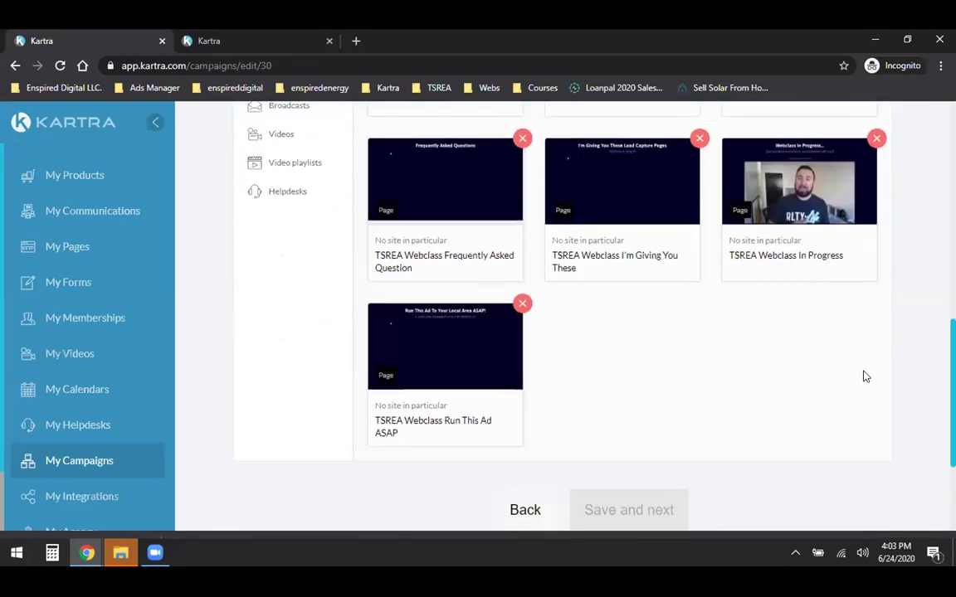
{"action": "scroll", "coordinate": [838, 408], "scroll_direction": "up", "scroll_amount": 1}
{"action": "scroll", "coordinate": [746, 406], "scroll_direction": "up", "scroll_amount": 5}
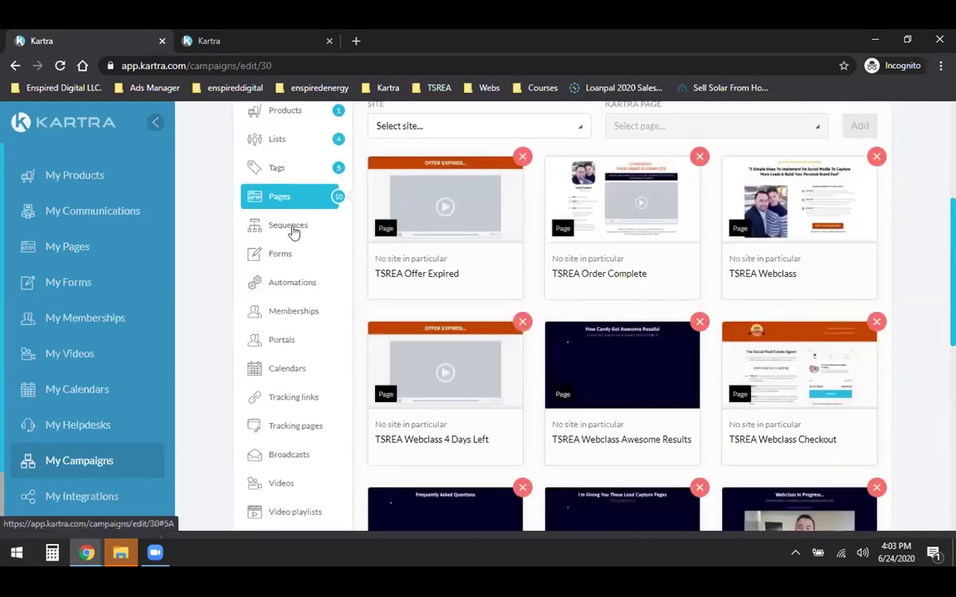
Add the TSREA Webclass 4 Days Left sequence to the campaign's assets
{"action": "left_click", "coordinate": [292, 228]}
{"action": "left_click", "coordinate": [431, 136]}
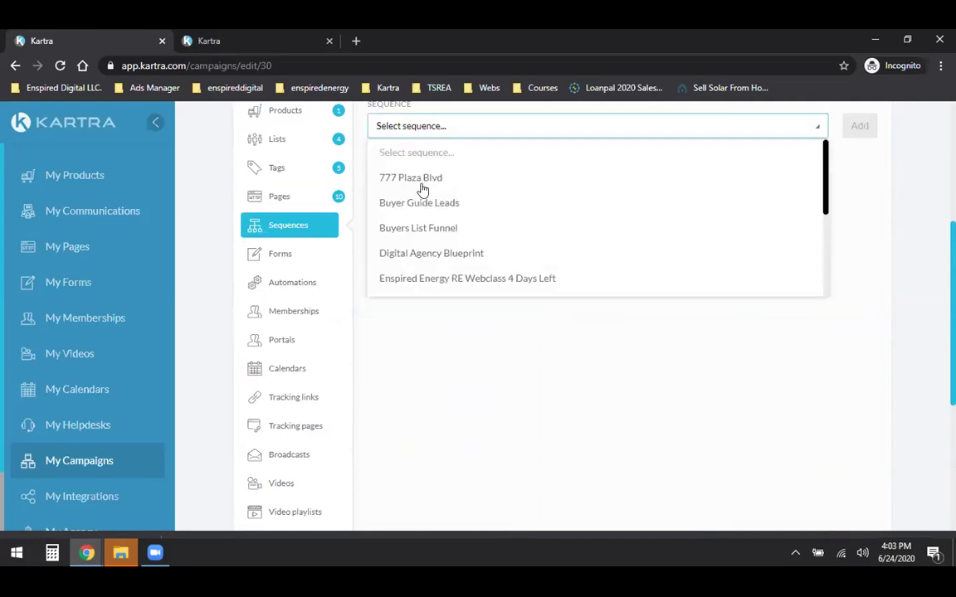
{"action": "scroll", "coordinate": [390, 240], "scroll_direction": "down", "scroll_amount": 2}
{"action": "scroll", "coordinate": [518, 261], "scroll_direction": "down", "scroll_amount": 1}
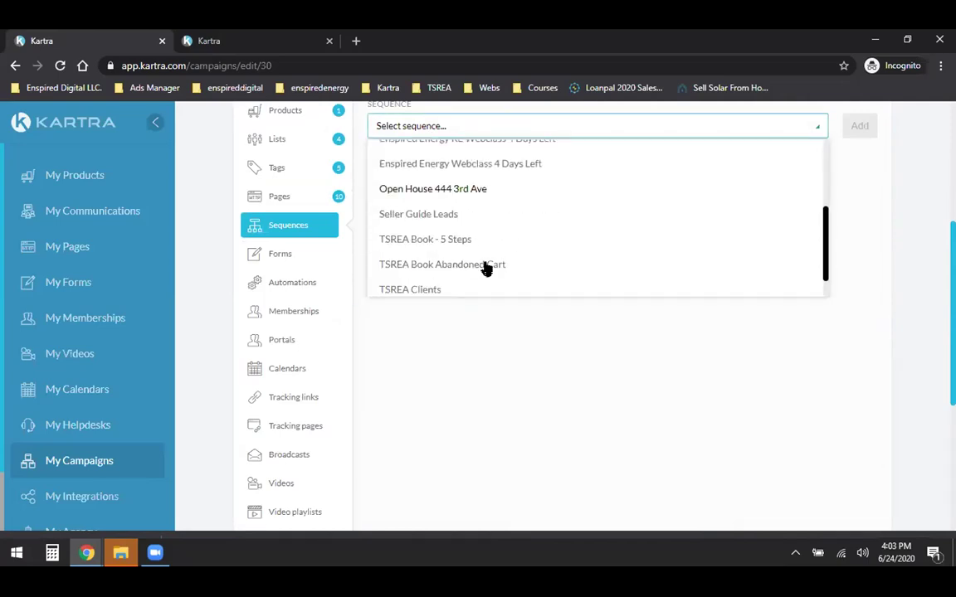
{"action": "scroll", "coordinate": [468, 272], "scroll_direction": "down", "scroll_amount": 1}
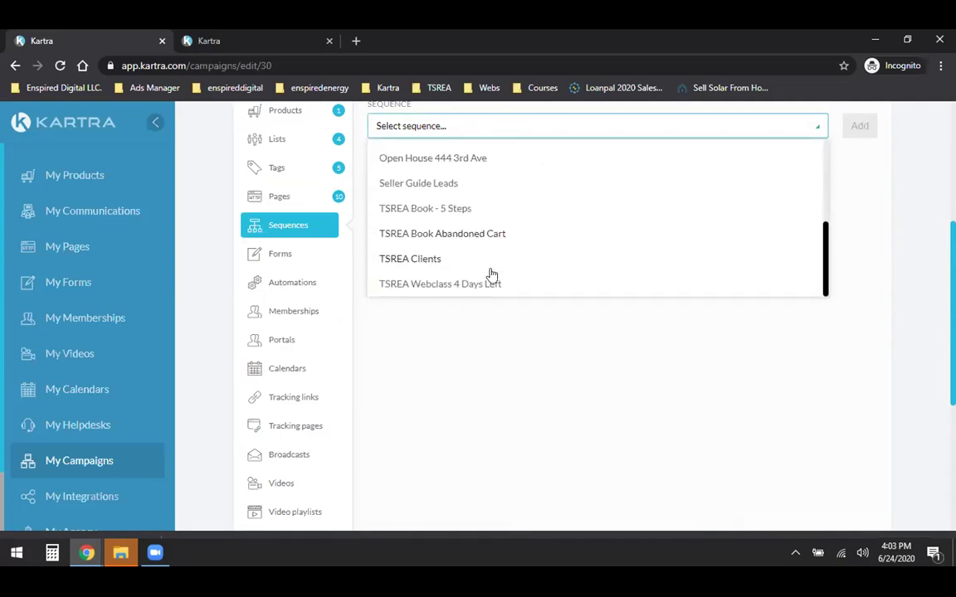
{"action": "left_click", "coordinate": [439, 284]}
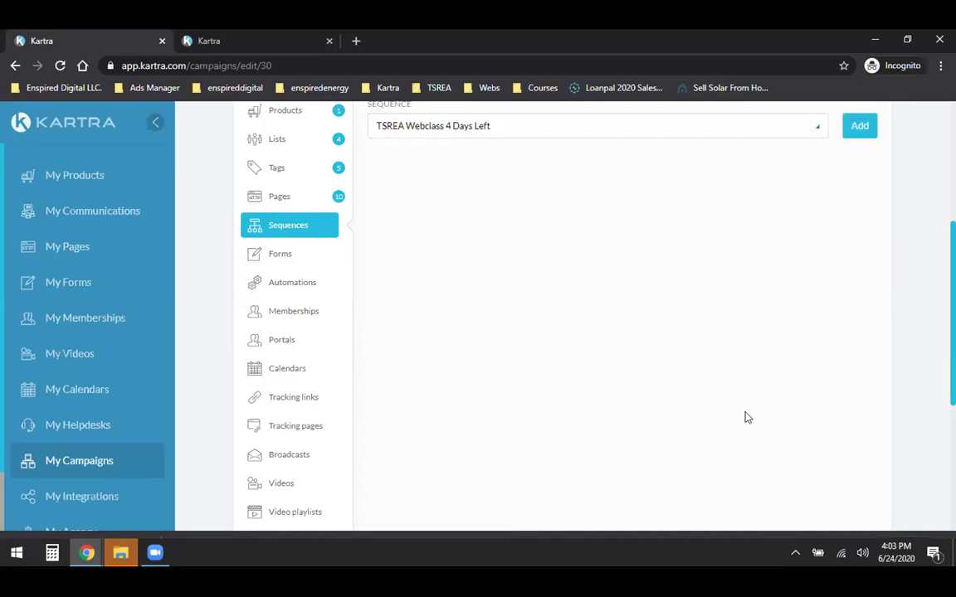
{"action": "scroll", "coordinate": [751, 406], "scroll_direction": "up", "scroll_amount": 3}
{"action": "left_click", "coordinate": [858, 336]}
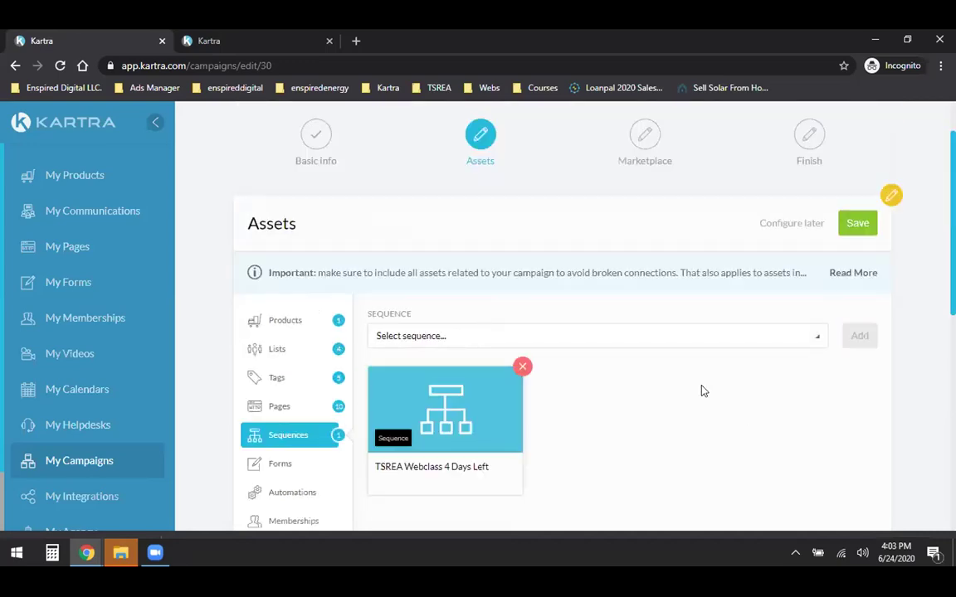
{"action": "scroll", "coordinate": [355, 410], "scroll_direction": "down", "scroll_amount": 1}
Add the TSREA Webclass Registration form, giving the Forms category a count of 1
{"action": "left_click", "coordinate": [286, 394]}
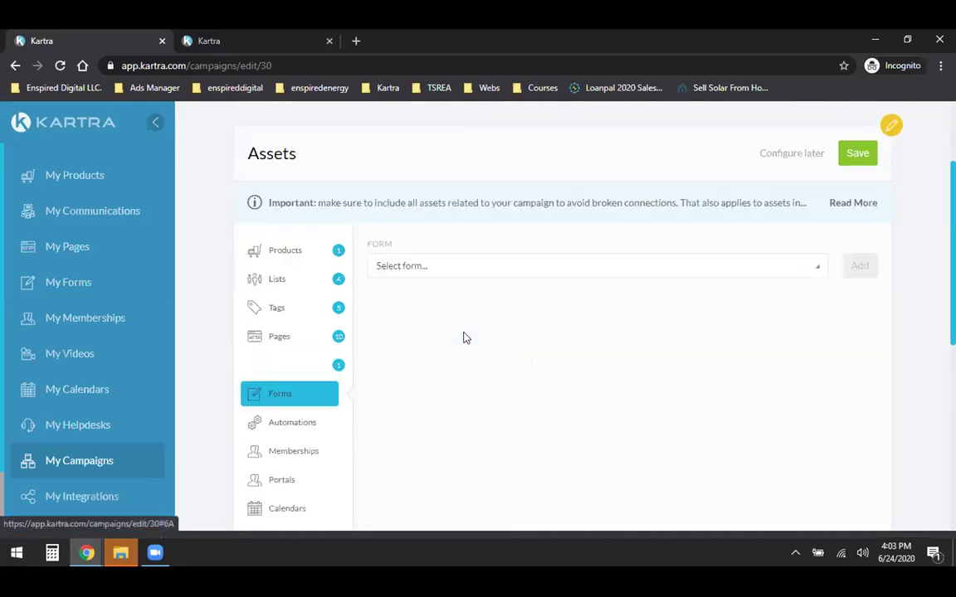
{"action": "left_click", "coordinate": [479, 276]}
{"action": "scroll", "coordinate": [487, 346], "scroll_direction": "down", "scroll_amount": 5}
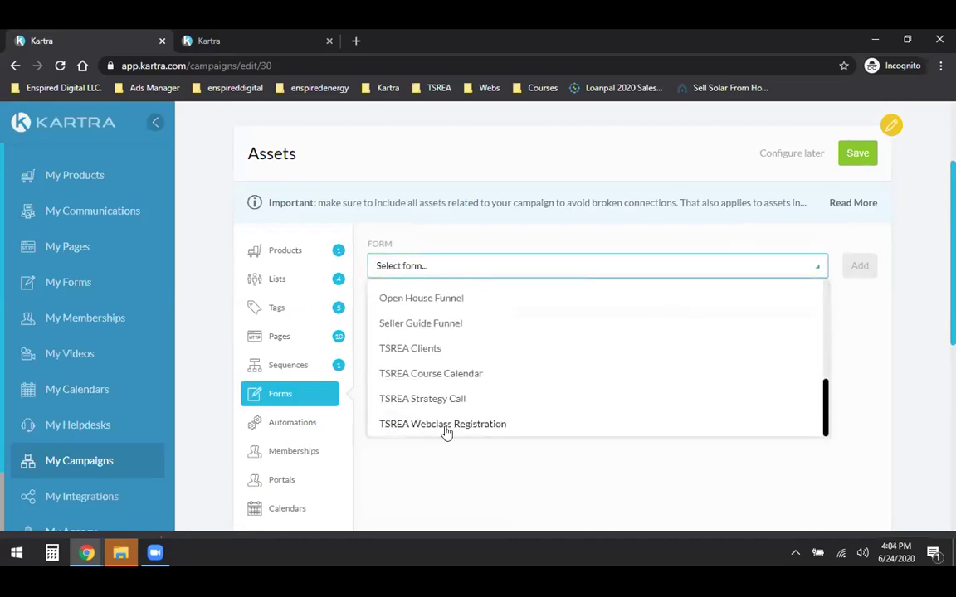
{"action": "left_click", "coordinate": [446, 428]}
{"action": "left_click", "coordinate": [857, 265]}
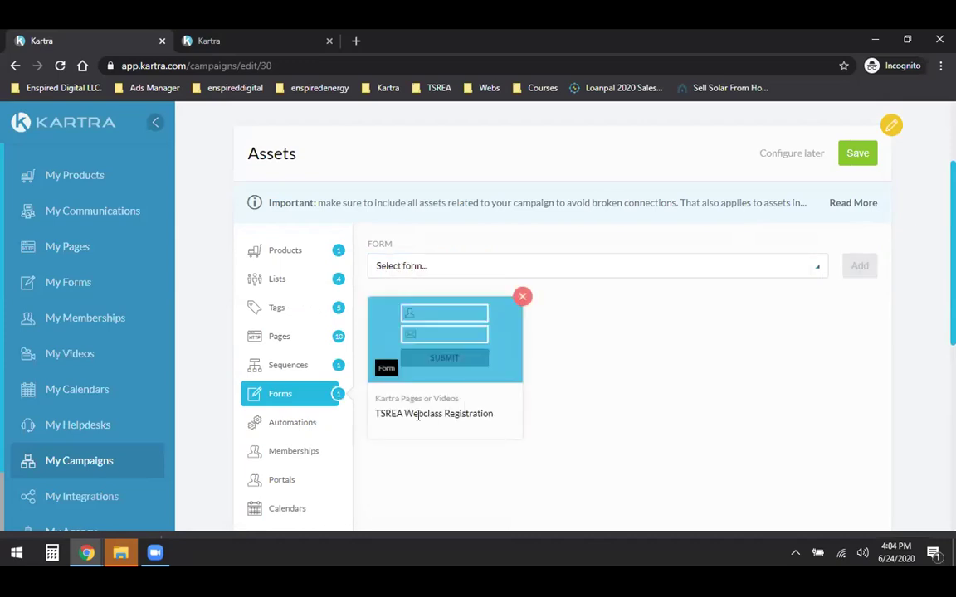
{"action": "scroll", "coordinate": [411, 418], "scroll_direction": "down", "scroll_amount": 1}
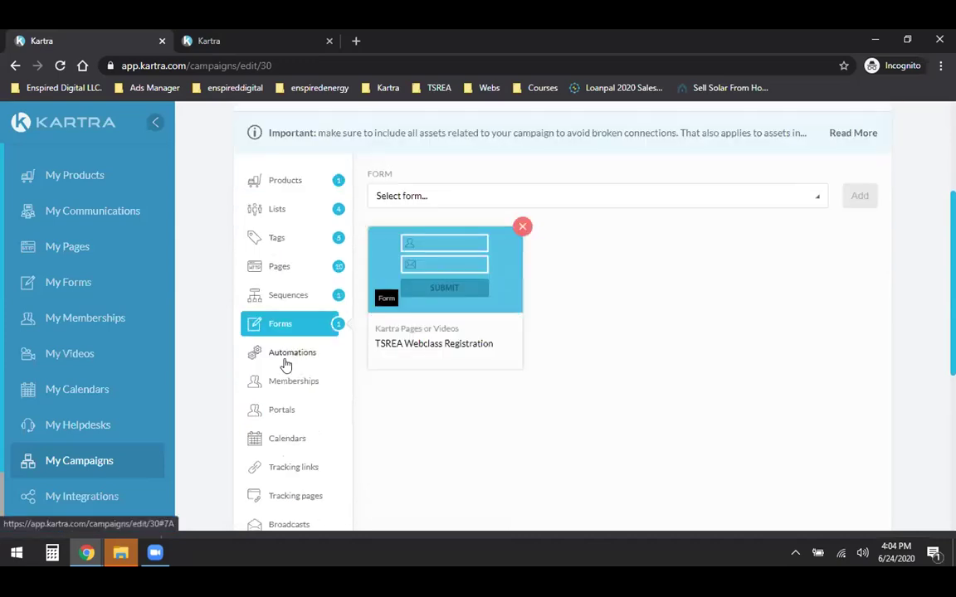
{"action": "scroll", "coordinate": [301, 392], "scroll_direction": "down", "scroll_amount": 1}
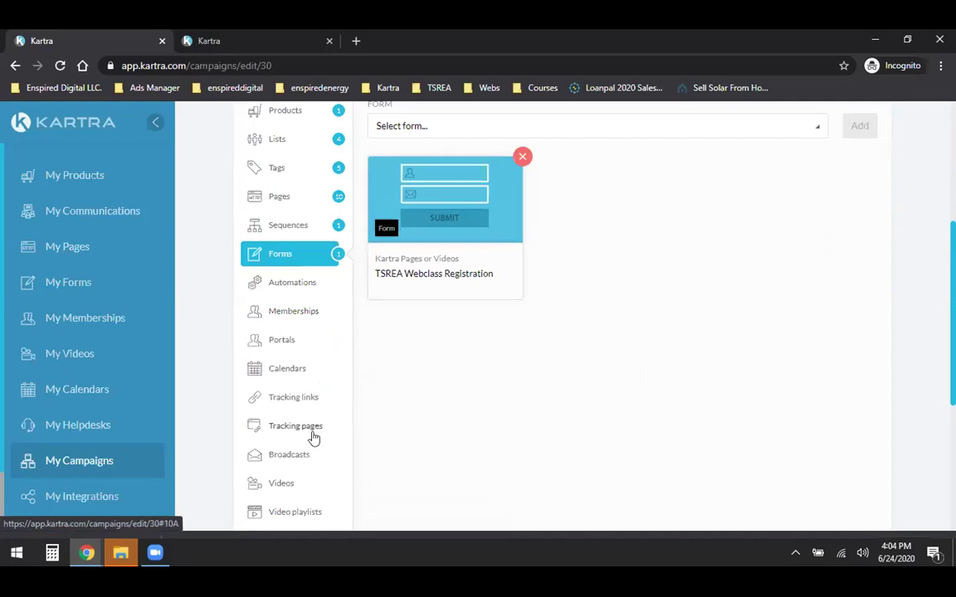
{"action": "scroll", "coordinate": [314, 438], "scroll_direction": "down", "scroll_amount": 1}
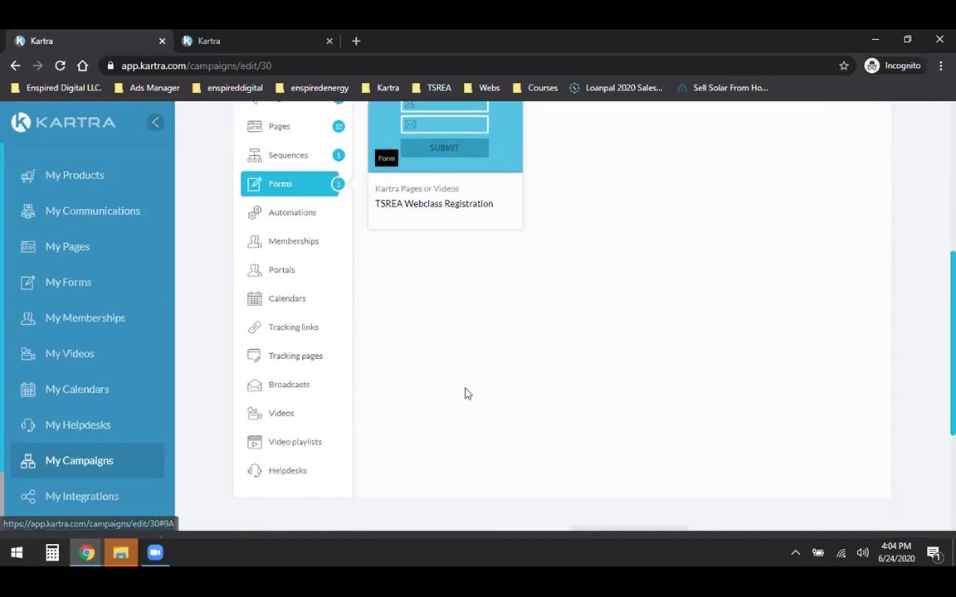
{"action": "scroll", "coordinate": [635, 410], "scroll_direction": "up", "scroll_amount": 5}
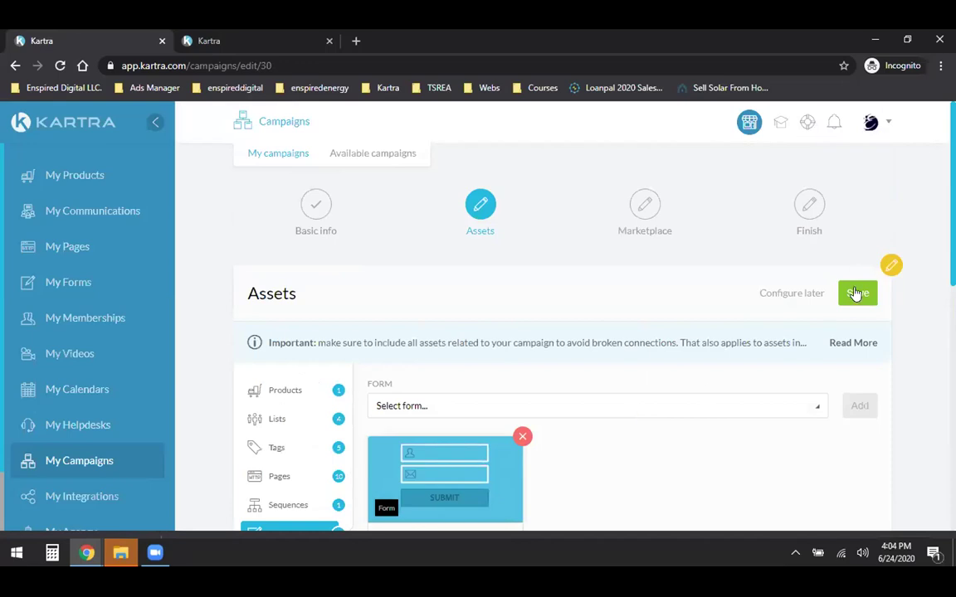
Save the assets, keep the campaign private off the marketplace, and return to My campaigns
{"action": "left_click", "coordinate": [855, 294]}
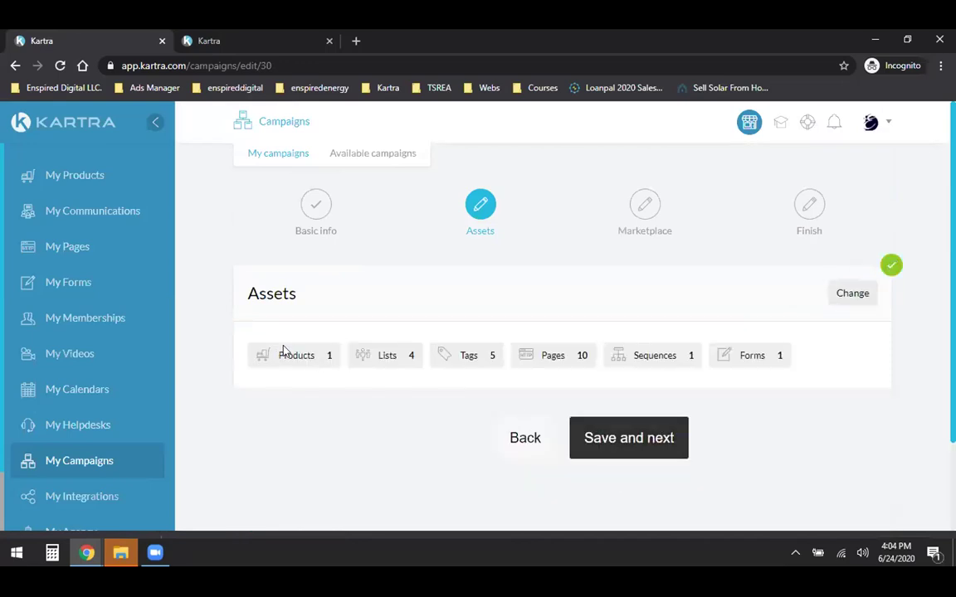
{"action": "left_click", "coordinate": [641, 446]}
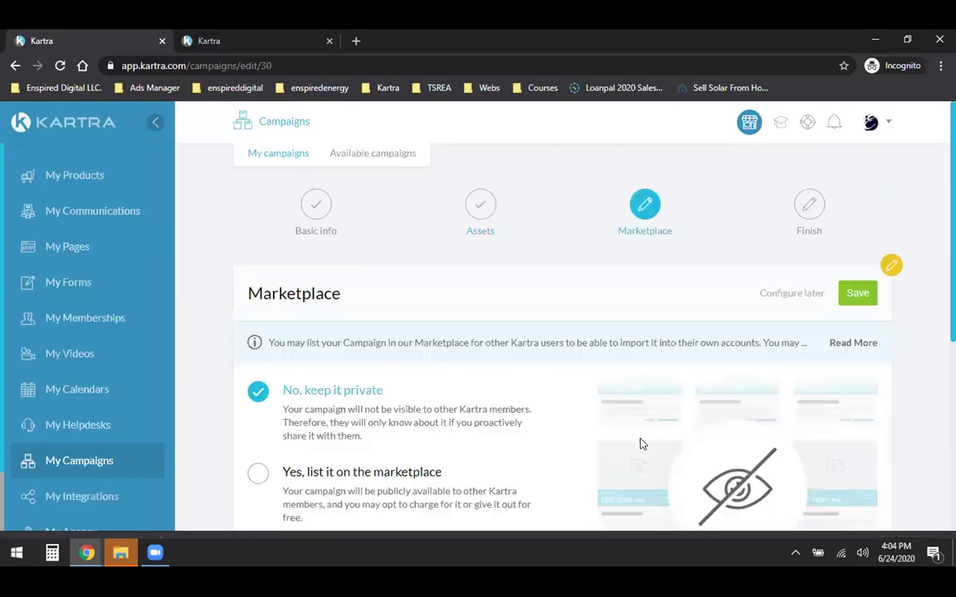
{"action": "scroll", "coordinate": [681, 373], "scroll_direction": "down", "scroll_amount": 1}
{"action": "scroll", "coordinate": [832, 324], "scroll_direction": "up", "scroll_amount": 1}
{"action": "left_click", "coordinate": [857, 292]}
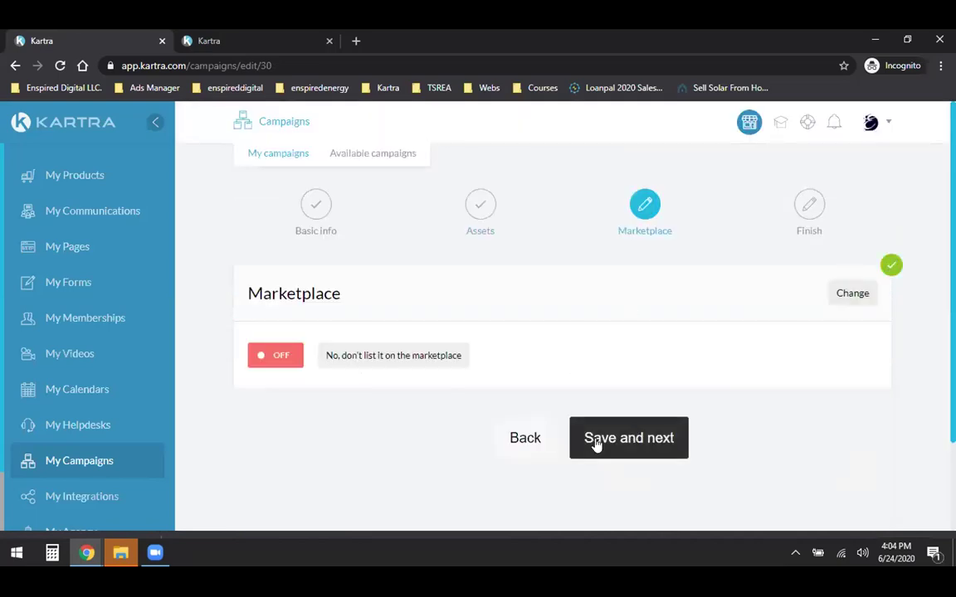
{"action": "left_click", "coordinate": [651, 448]}
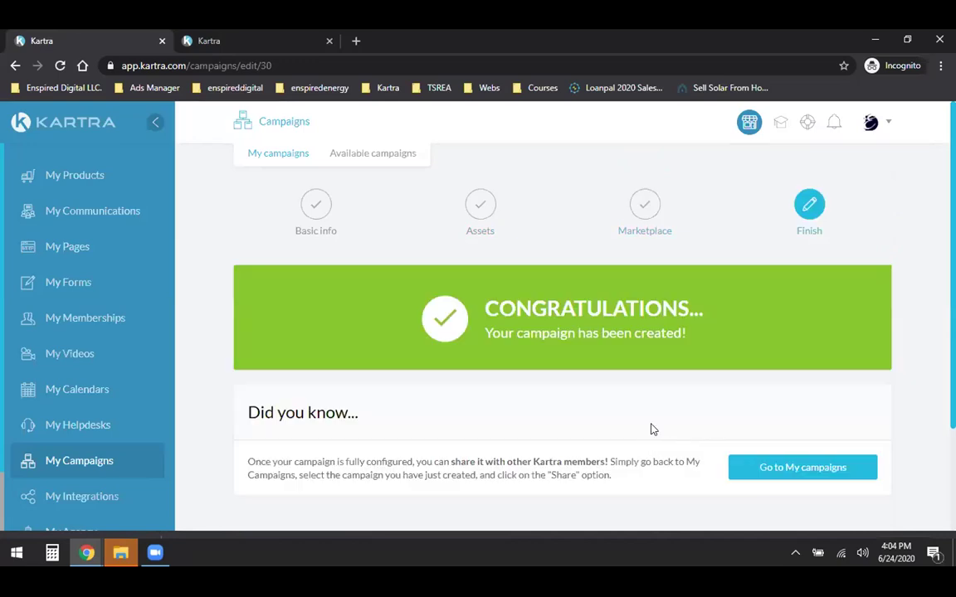
{"action": "left_click", "coordinate": [783, 339]}
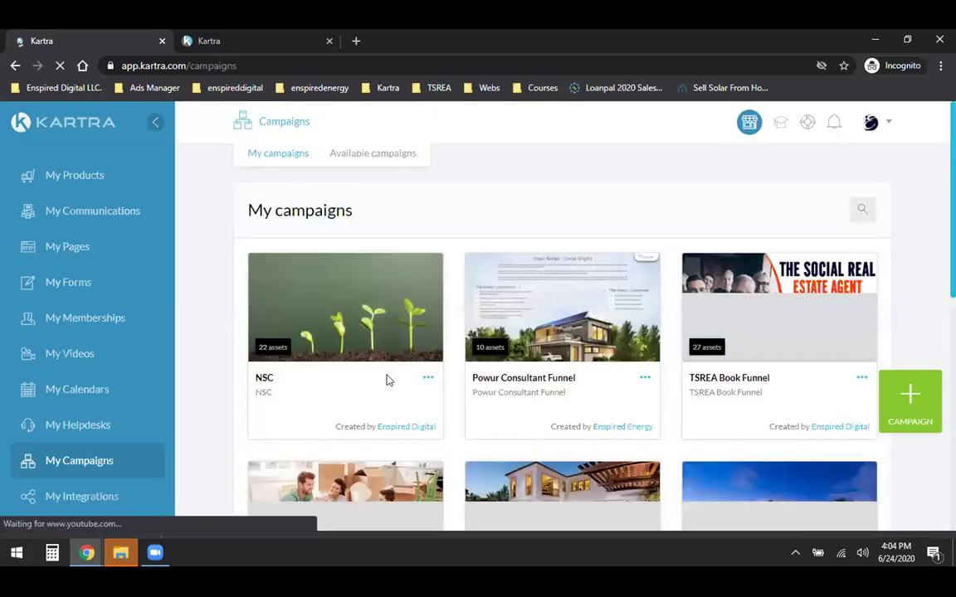
{"action": "left_click", "coordinate": [428, 380]}
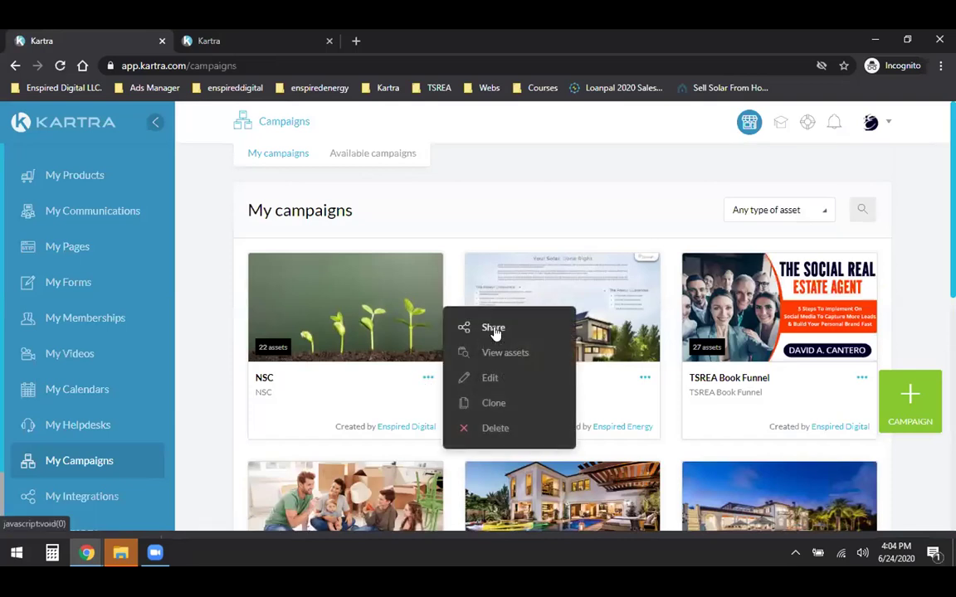
Share the NSC campaign with a specific Kartra user by entering their username, after accepting the terms
{"action": "left_click", "coordinate": [493, 335]}
{"action": "scroll", "coordinate": [381, 443], "scroll_direction": "down", "scroll_amount": 1}
{"action": "left_click", "coordinate": [350, 475]}
{"action": "left_click", "coordinate": [756, 130]}
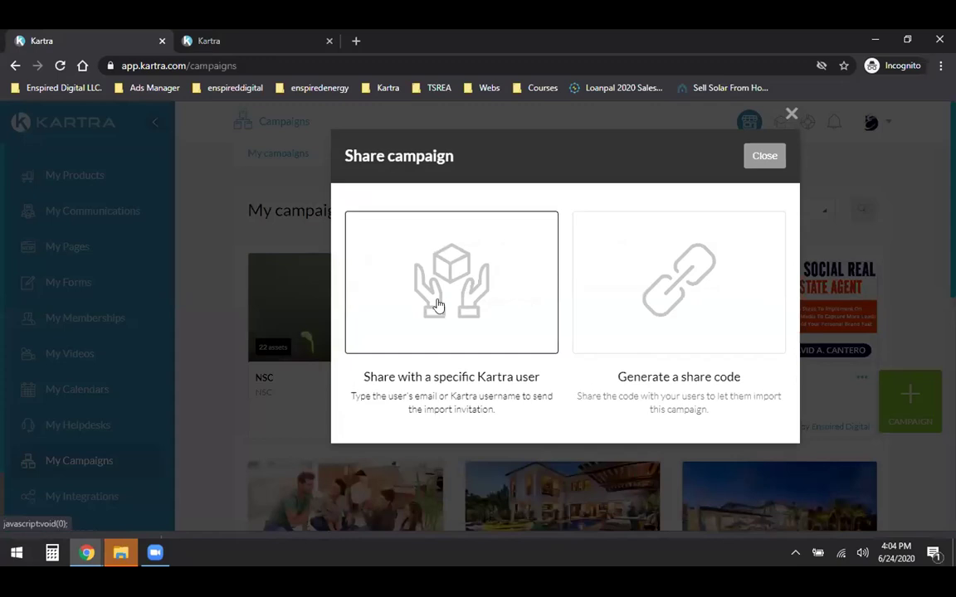
{"action": "left_click", "coordinate": [438, 306]}
{"action": "left_click", "coordinate": [387, 474]}
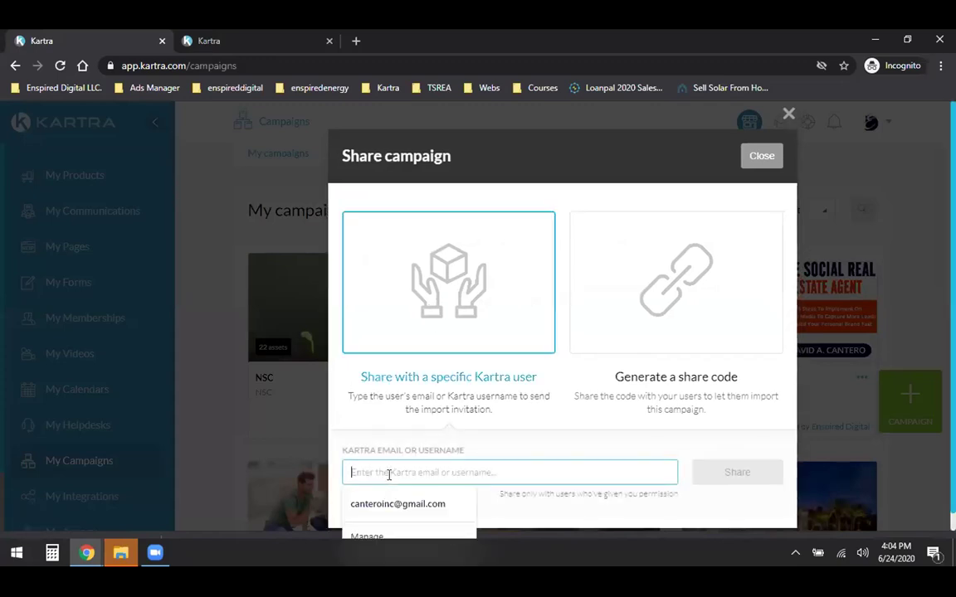
{"action": "type", "text": "bluerockpub"}
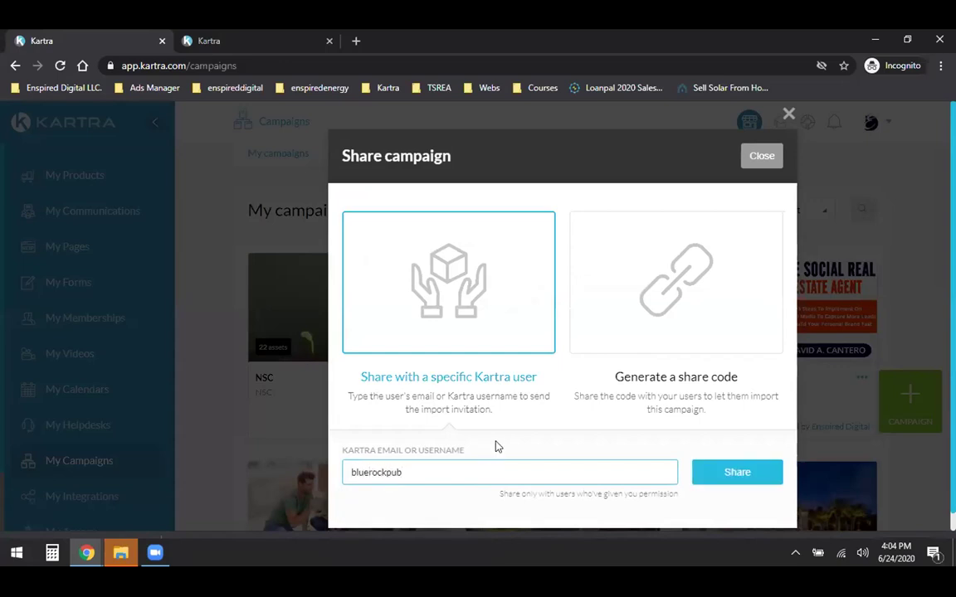
{"action": "left_click", "coordinate": [735, 477]}
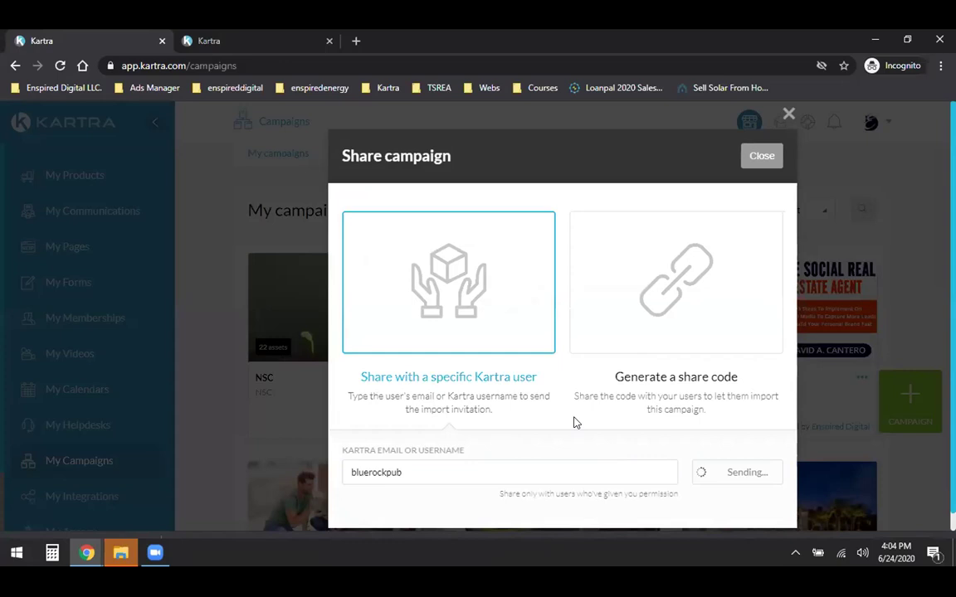
{"action": "left_click", "coordinate": [752, 163]}
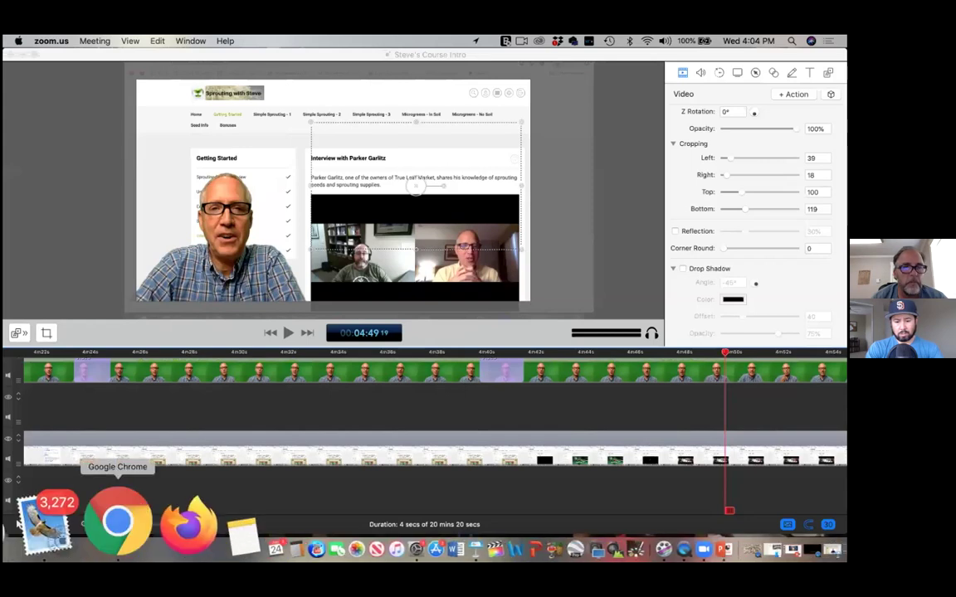
Switch from ScreenFlow to the Chrome window showing the Kartra profile page
{"action": "left_click", "coordinate": [117, 521]}
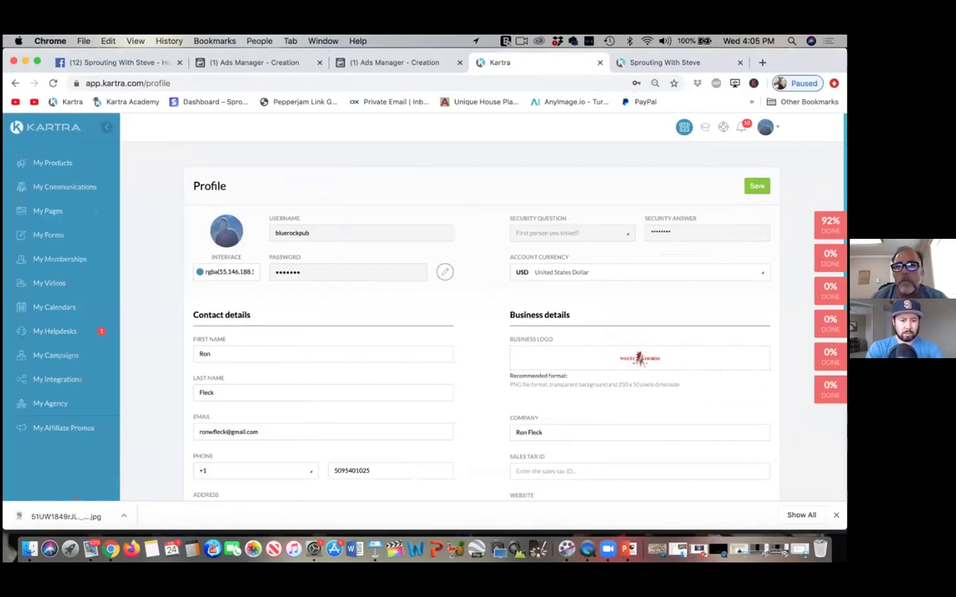
Enter the answer to the account's security question on the Profile page and submit it
{"action": "left_click", "coordinate": [532, 83]}
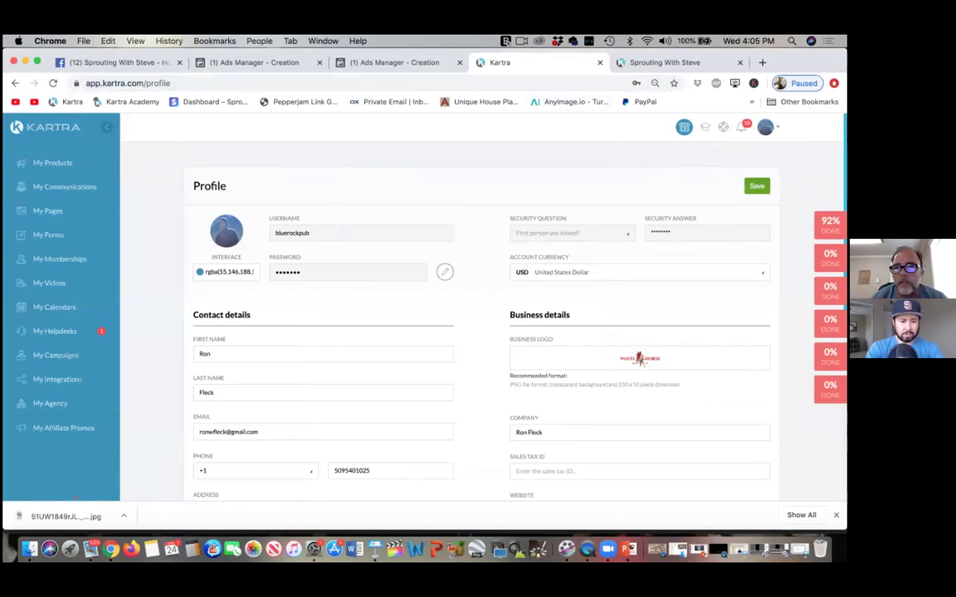
{"action": "left_click", "coordinate": [598, 233]}
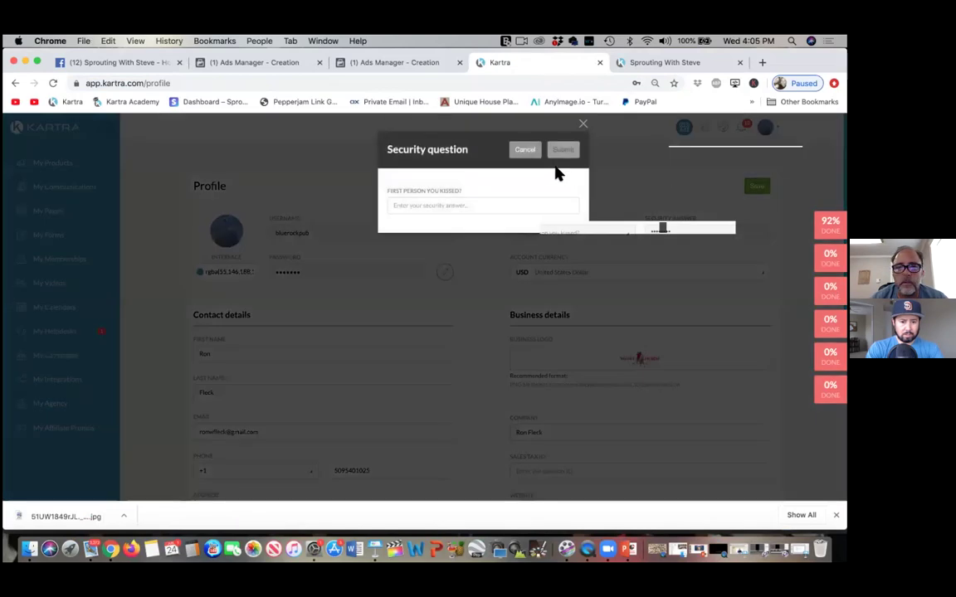
{"action": "left_click", "coordinate": [493, 206]}
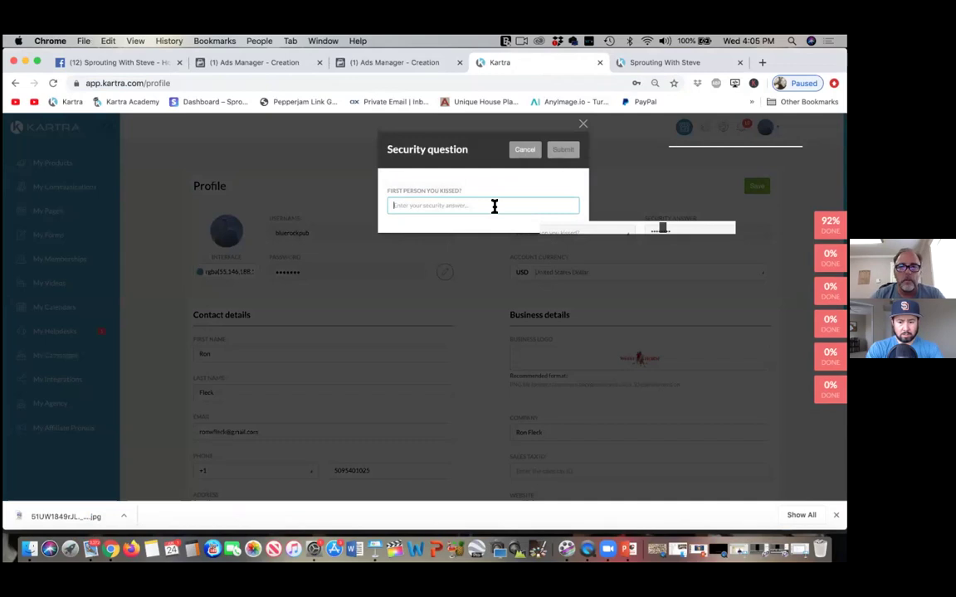
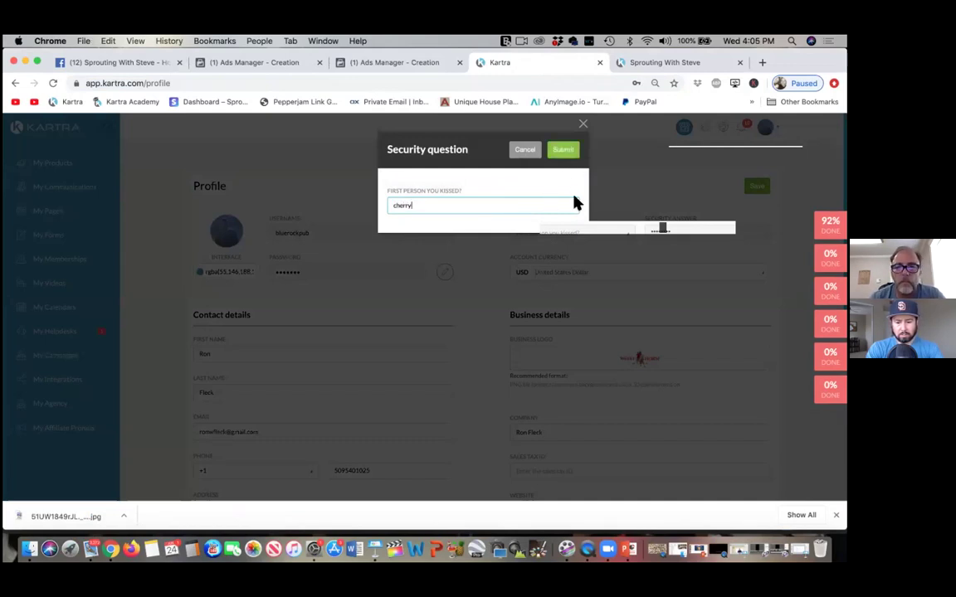
{"action": "left_click", "coordinate": [564, 156]}
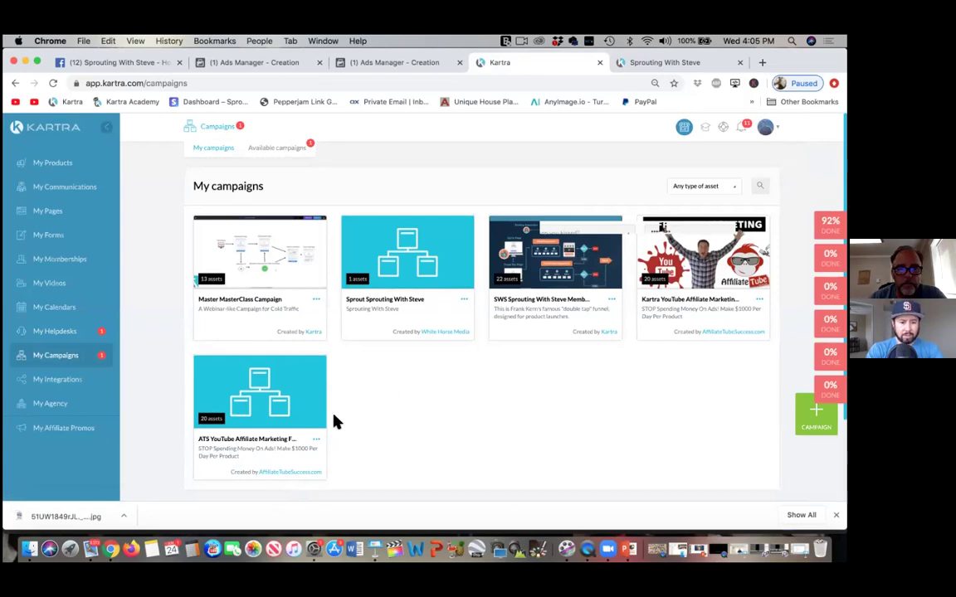
Accept the shared NSC campaign under Available campaigns and dismiss the import confirmation
{"action": "left_click", "coordinate": [291, 152]}
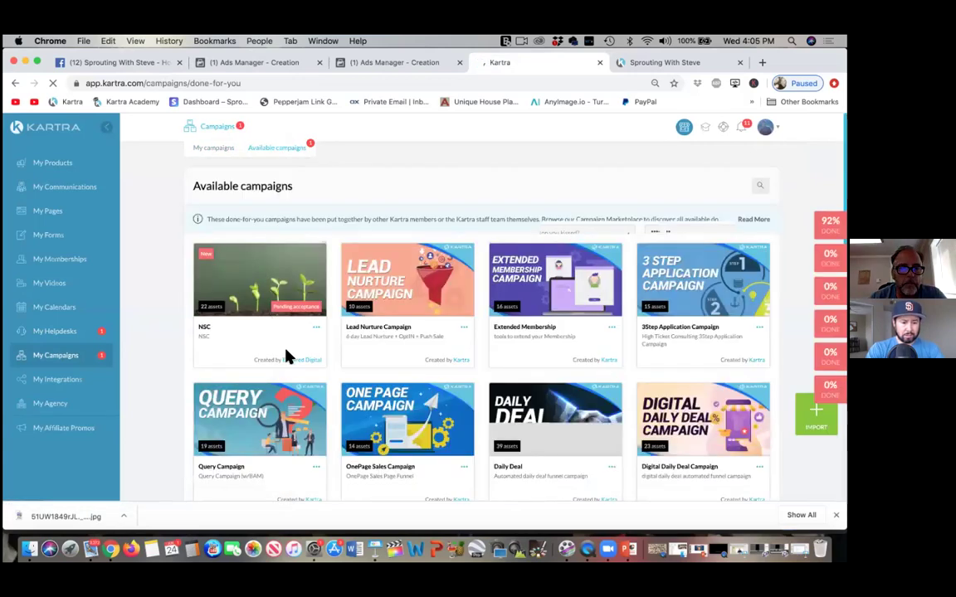
{"action": "left_click", "coordinate": [315, 328]}
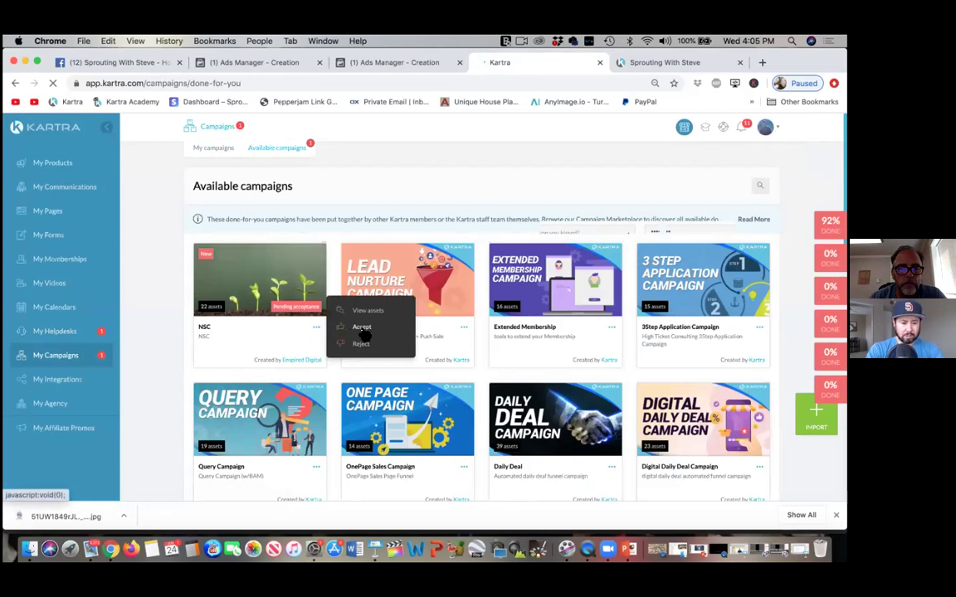
{"action": "left_click", "coordinate": [362, 329]}
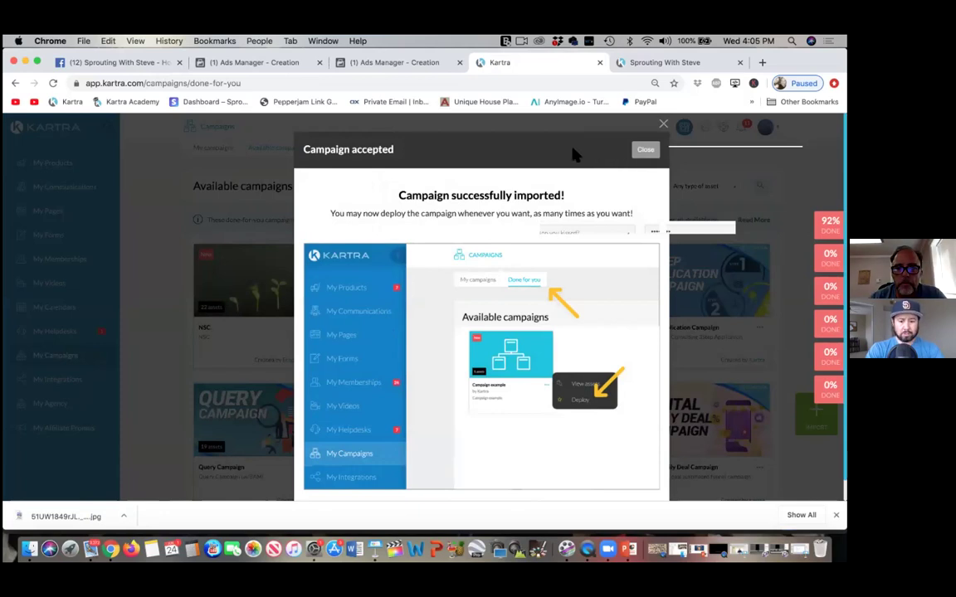
{"action": "left_click", "coordinate": [645, 151]}
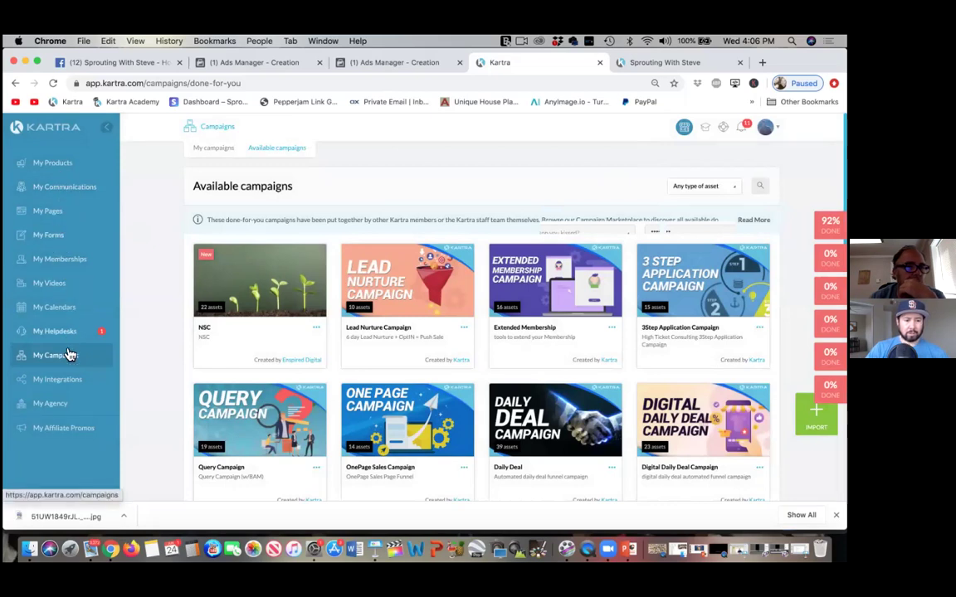
Choose Deploy on the NSC card in Available campaigns
{"action": "left_click", "coordinate": [222, 153]}
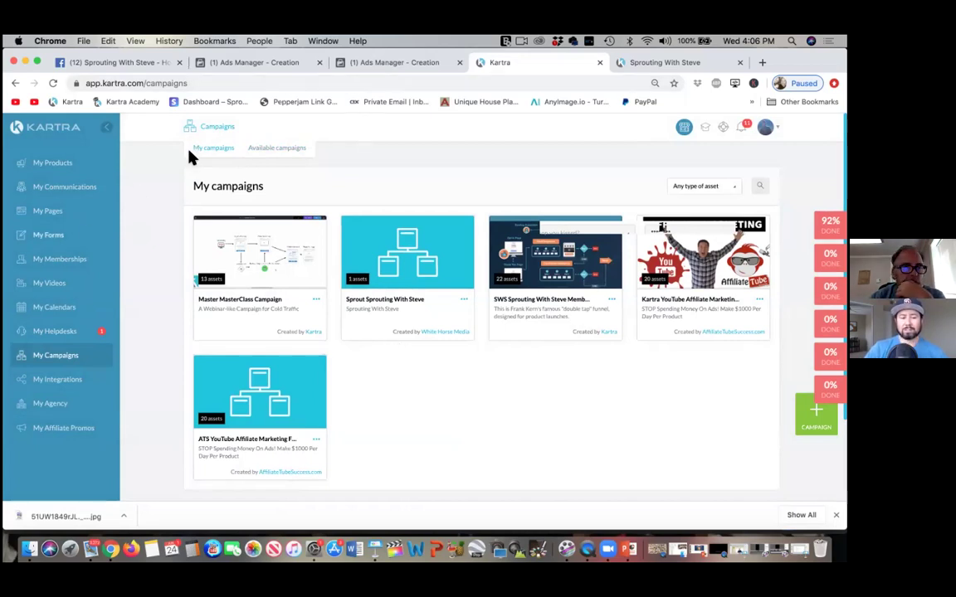
{"action": "left_click", "coordinate": [272, 149]}
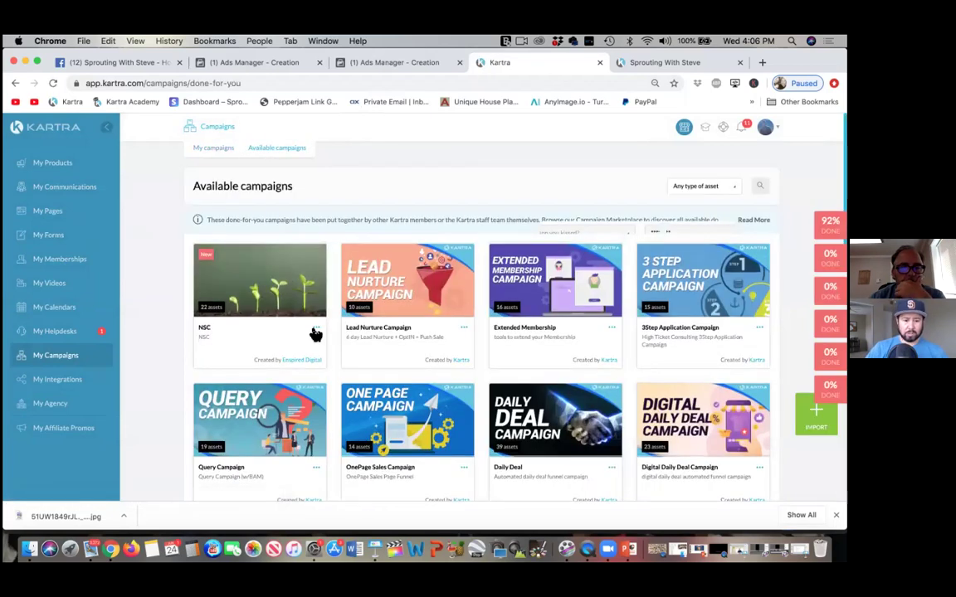
{"action": "left_click", "coordinate": [316, 330]}
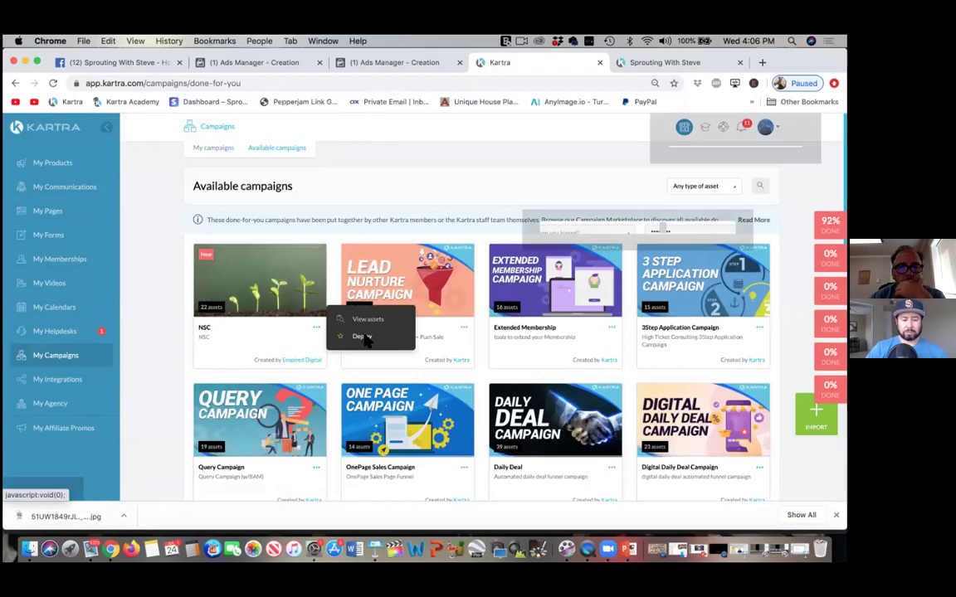
{"action": "left_click", "coordinate": [364, 337]}
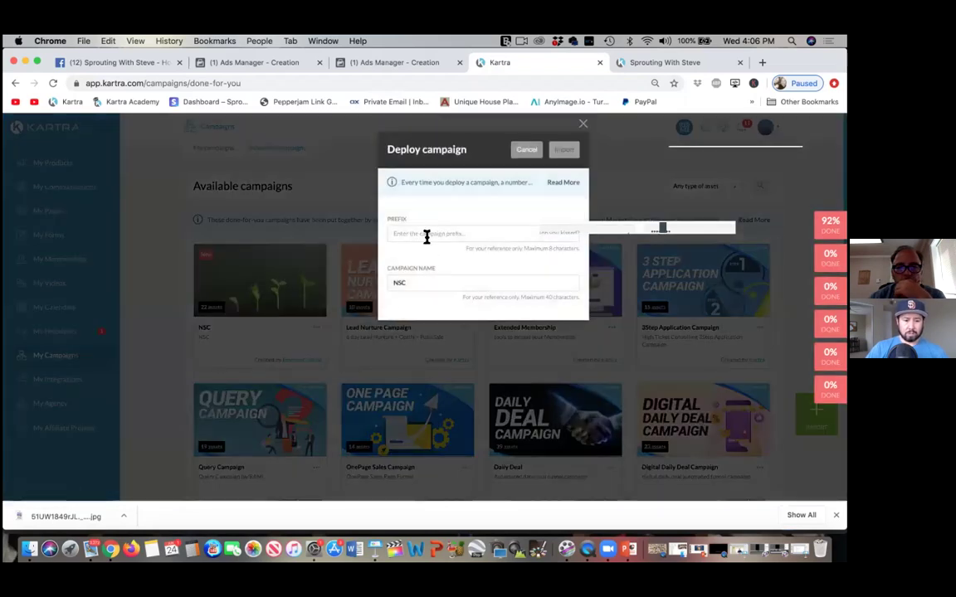
Import the NSC campaign with prefix NSC and name New Sprouting Campaign, then close the deploy window
{"action": "left_click", "coordinate": [426, 237]}
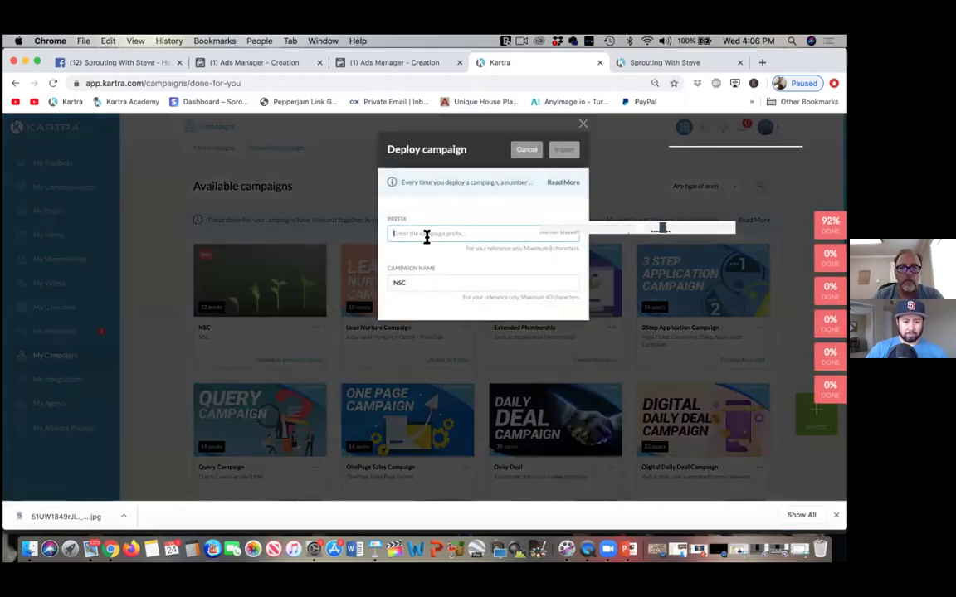
{"action": "type", "text": "New Spro"}
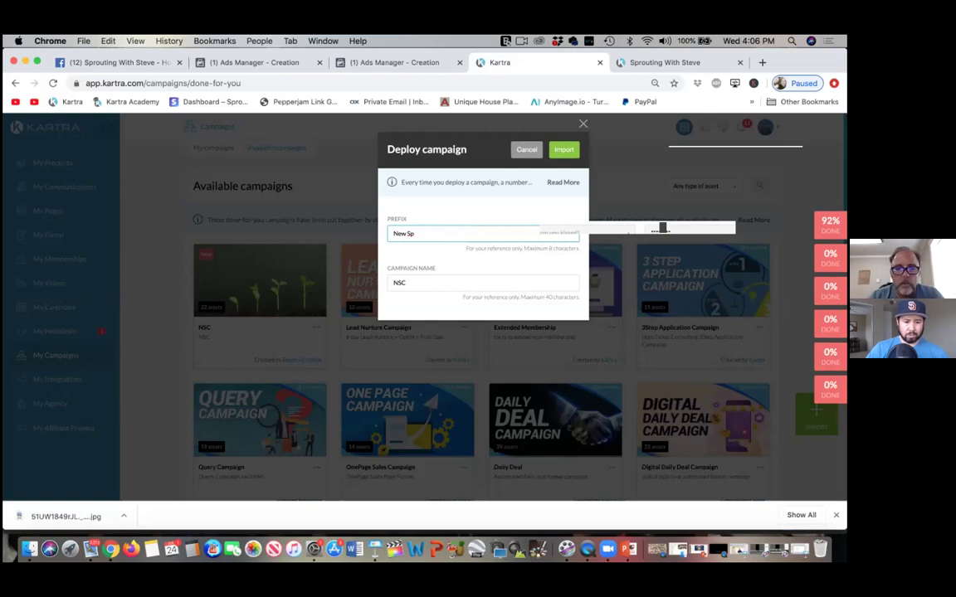
{"action": "key", "text": "BackSpace"}
{"action": "type", "text": "NSC"}
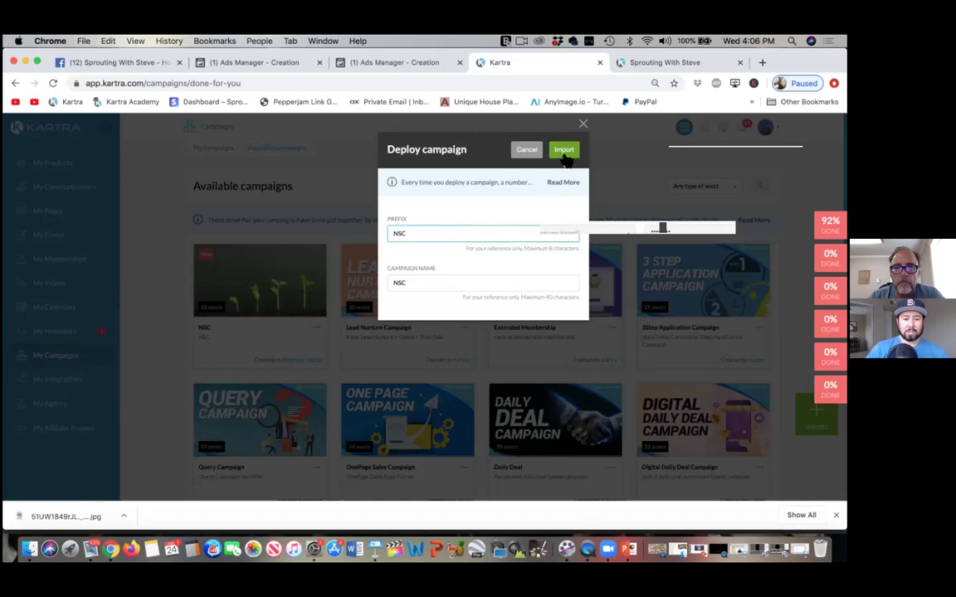
{"action": "left_click", "coordinate": [389, 281]}
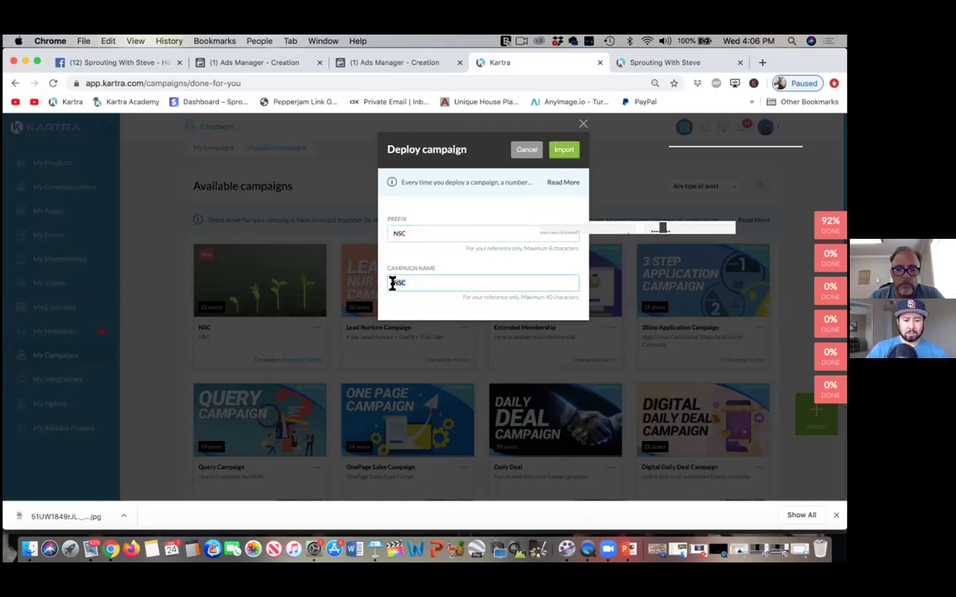
{"action": "type", "text": "New Sprouting Campaign"}
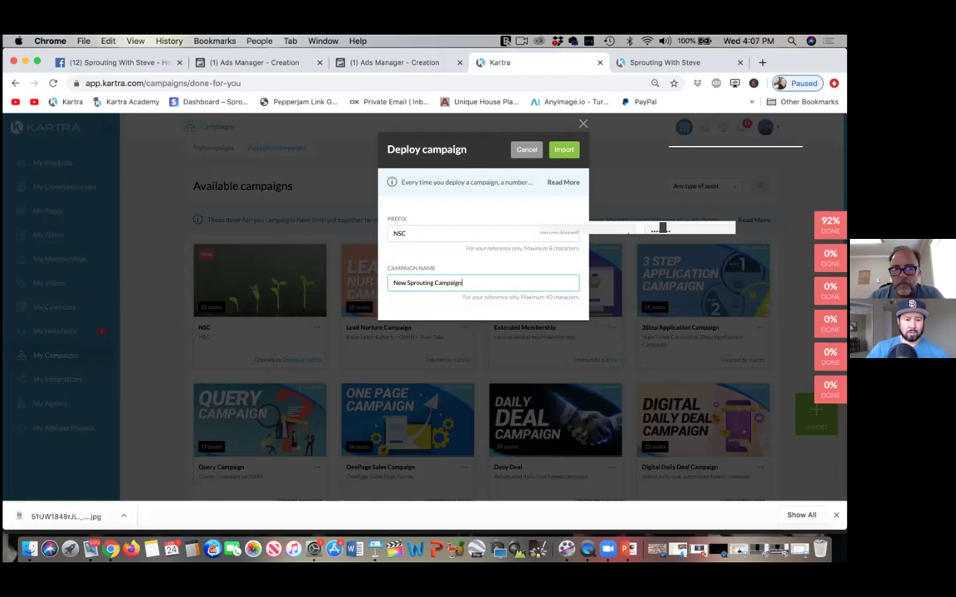
{"action": "left_click", "coordinate": [564, 150]}
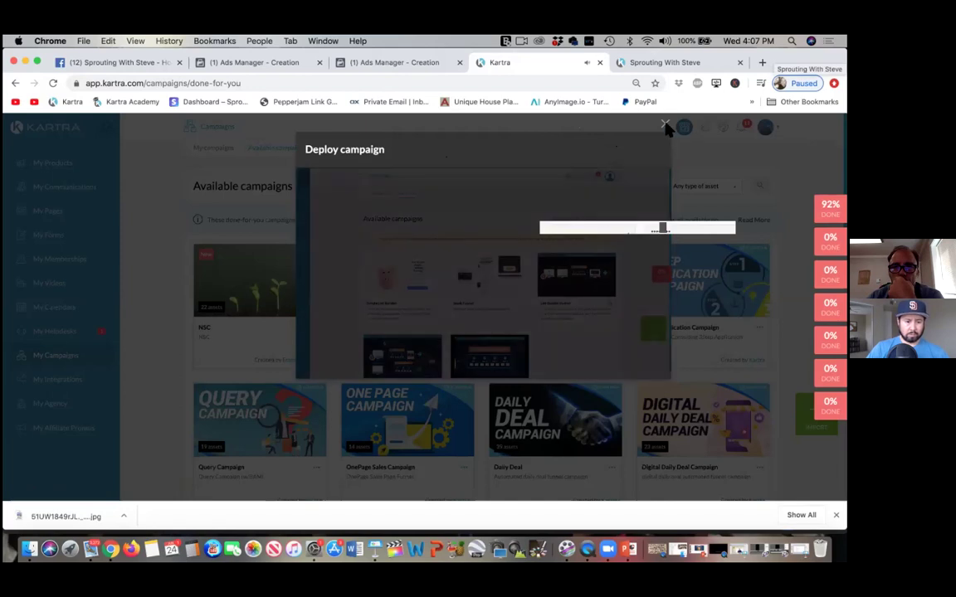
{"action": "left_click", "coordinate": [666, 127]}
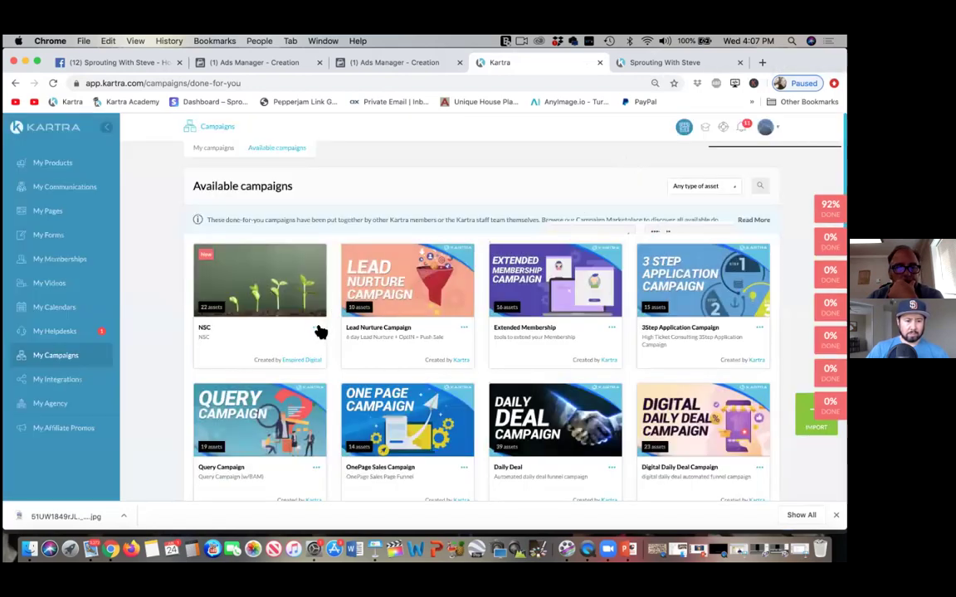
Confirm NSC New Sprouting Campaign is listed under My campaigns, then go to My Products
{"action": "left_click", "coordinate": [216, 148]}
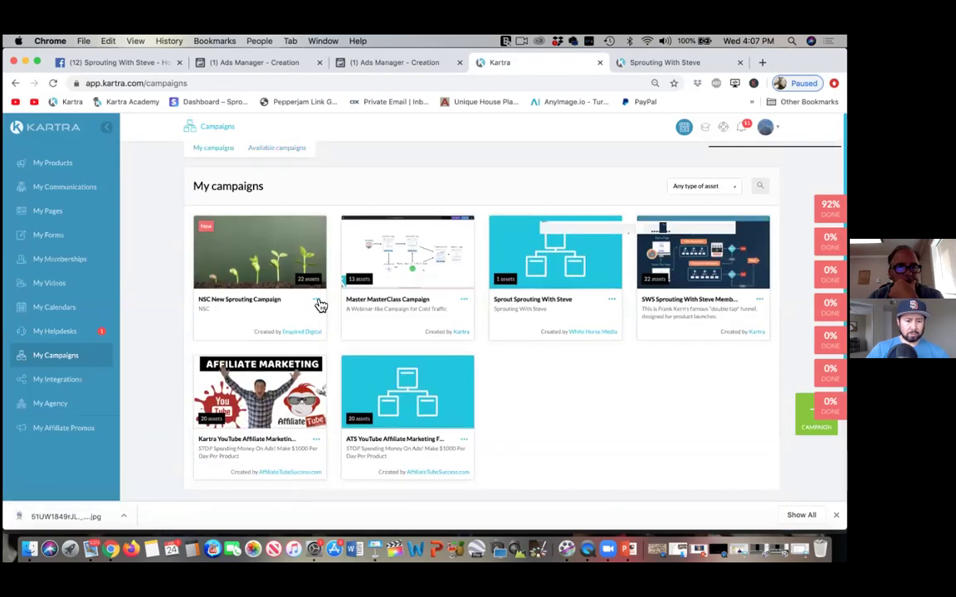
{"action": "left_click", "coordinate": [317, 300]}
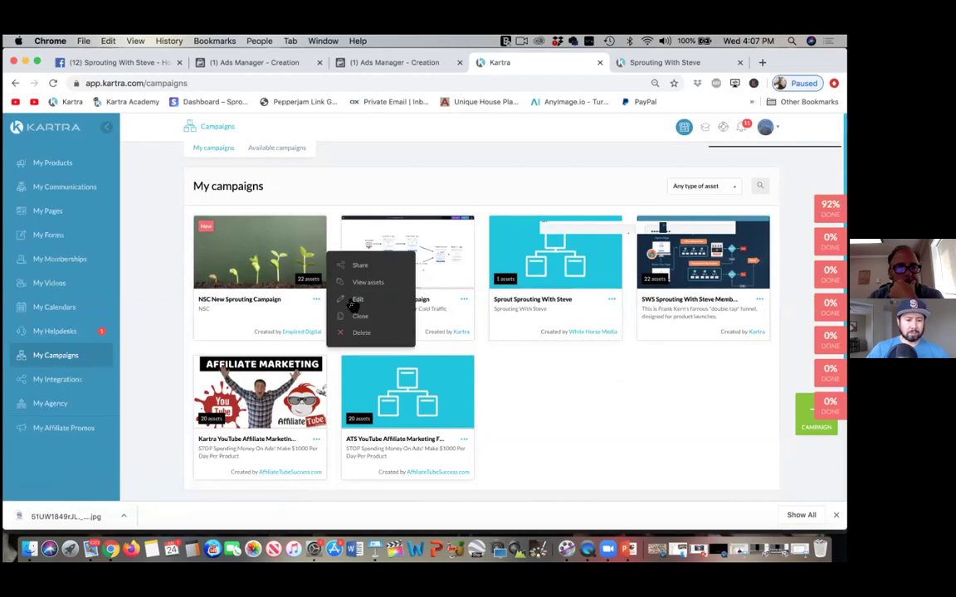
{"action": "left_click", "coordinate": [62, 168]}
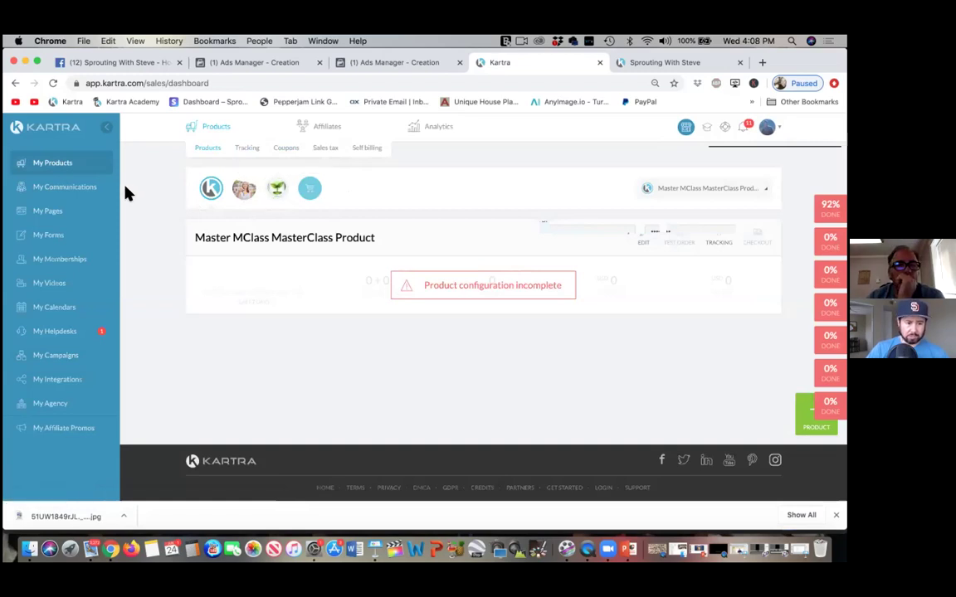
Review the lead lists and the NSC TSREA Webclass 4 Days Left sequence, then go to My Pages
{"action": "left_click", "coordinate": [91, 195]}
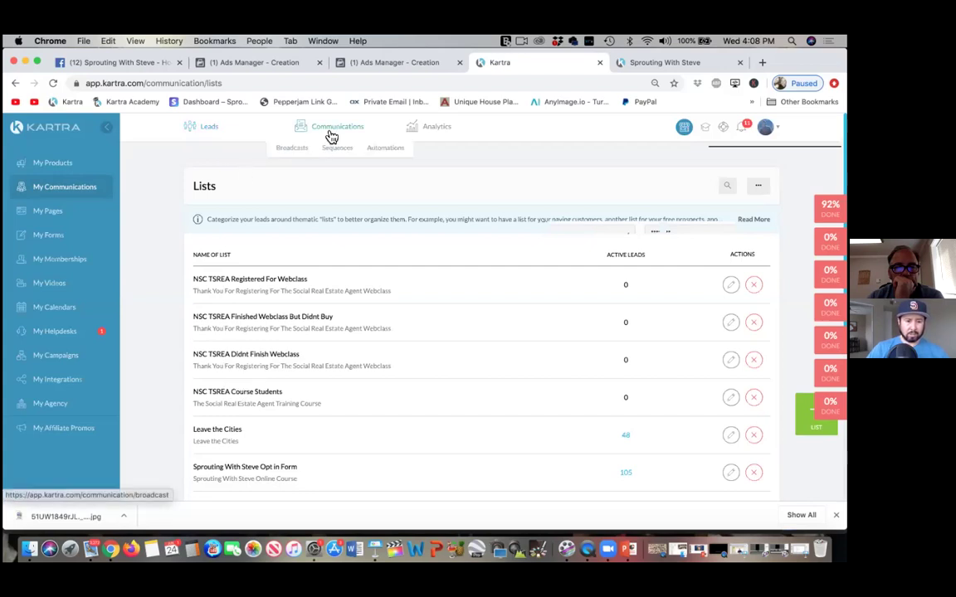
{"action": "left_click", "coordinate": [335, 149]}
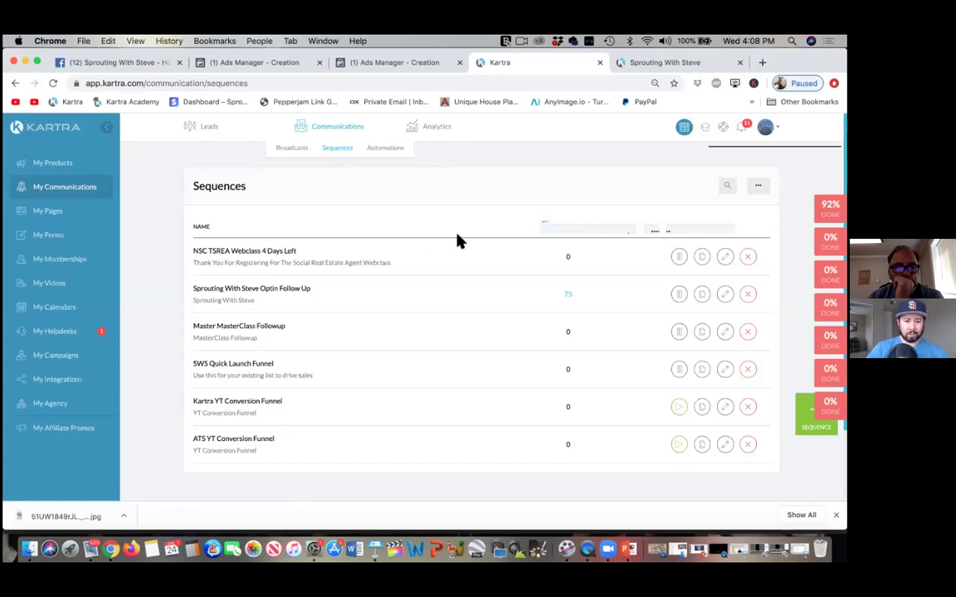
{"action": "left_click", "coordinate": [725, 257]}
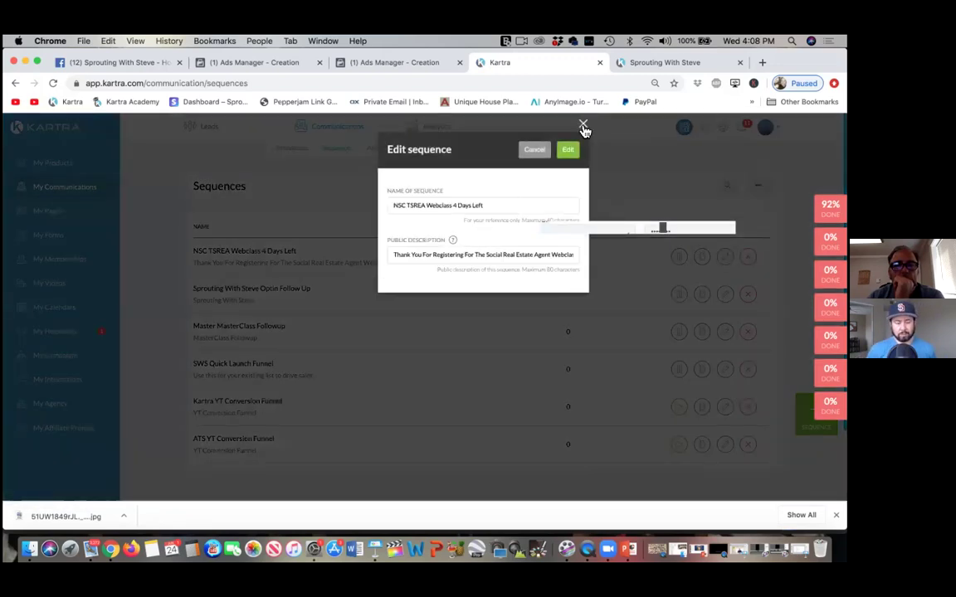
{"action": "left_click", "coordinate": [584, 126]}
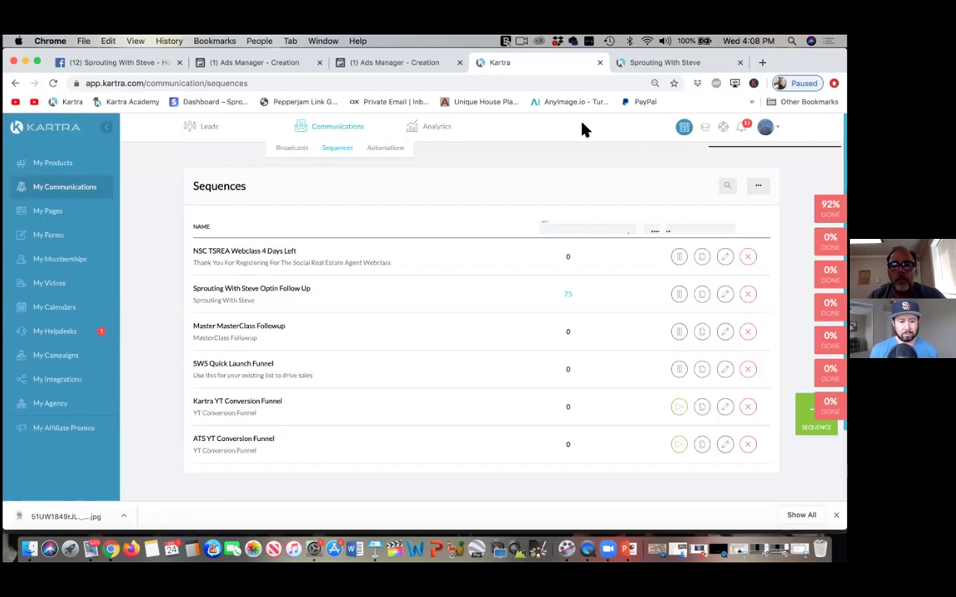
{"action": "left_click", "coordinate": [50, 211]}
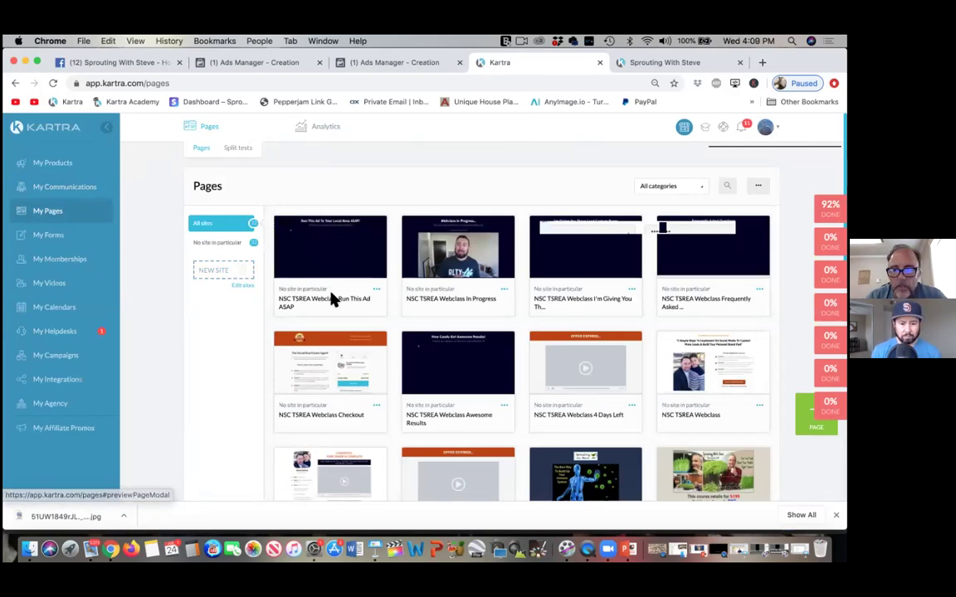
Filter My Pages to the TSREA Training Course category and browse its ten imported pages
{"action": "left_click", "coordinate": [689, 191]}
{"action": "scroll", "coordinate": [651, 257], "scroll_direction": "down", "scroll_amount": 3}
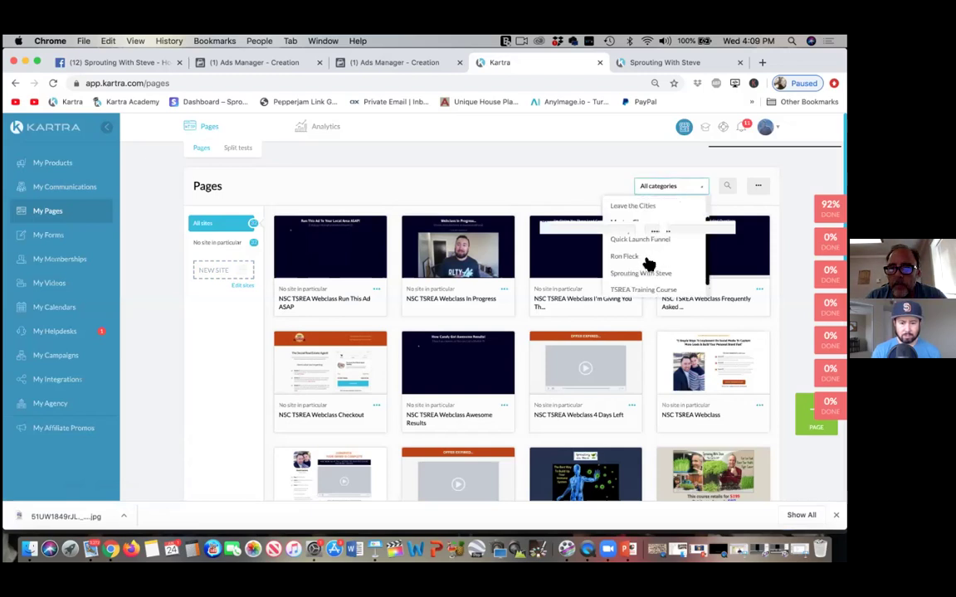
{"action": "left_click", "coordinate": [645, 272]}
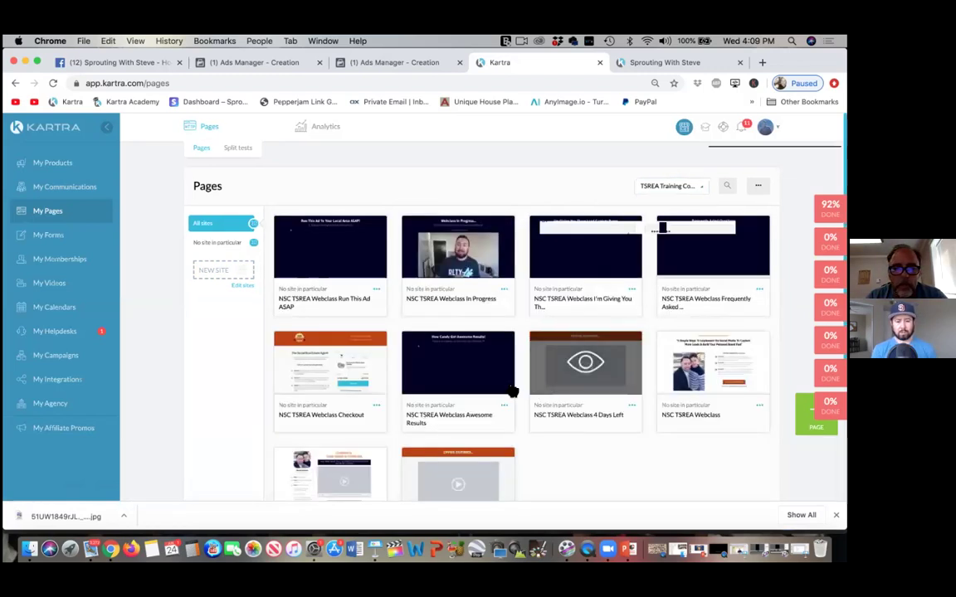
{"action": "mouse_move", "coordinate": [458, 362]}
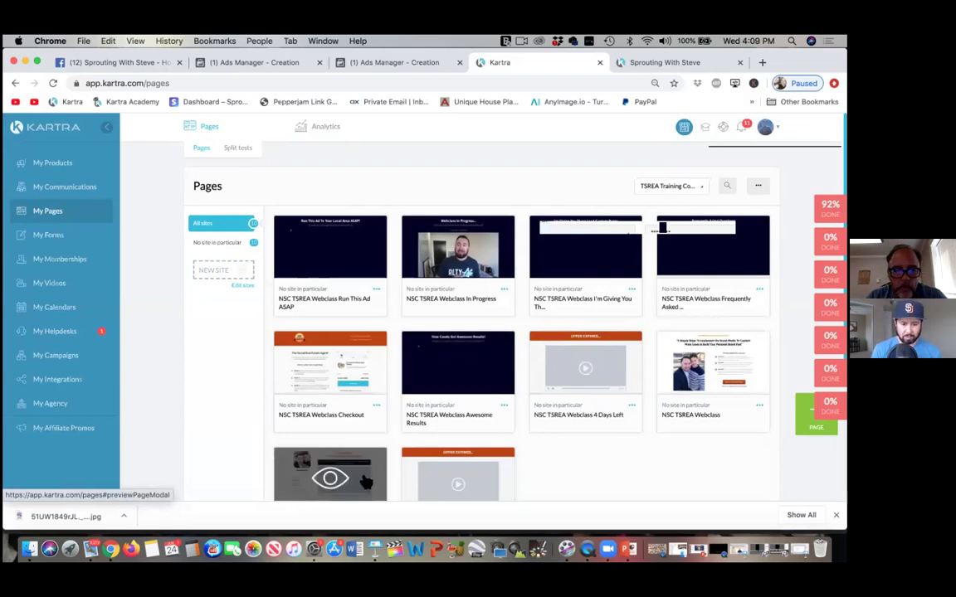
{"action": "scroll", "coordinate": [366, 480], "scroll_direction": "down", "scroll_amount": 3}
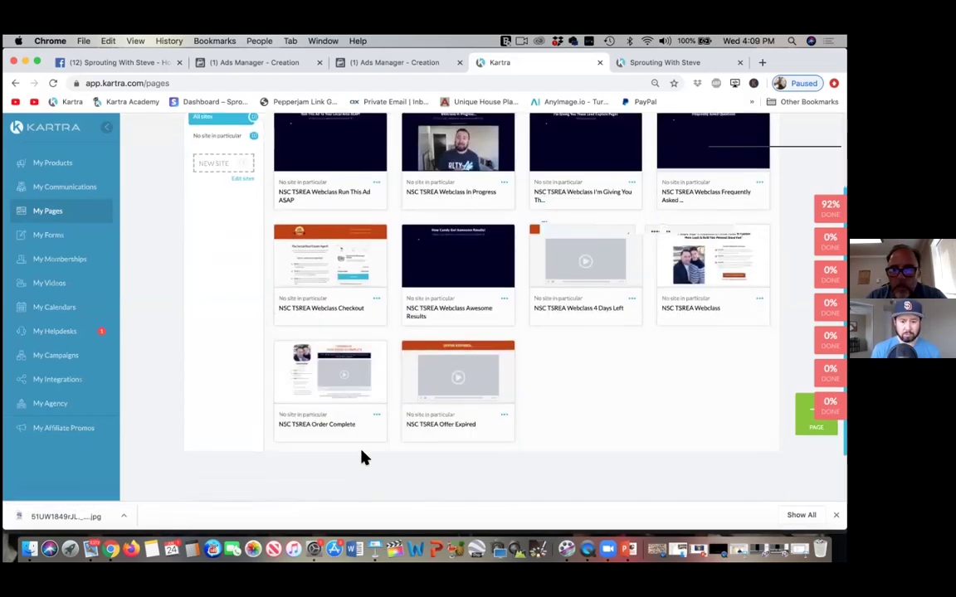
{"action": "scroll", "coordinate": [363, 457], "scroll_direction": "up", "scroll_amount": 1}
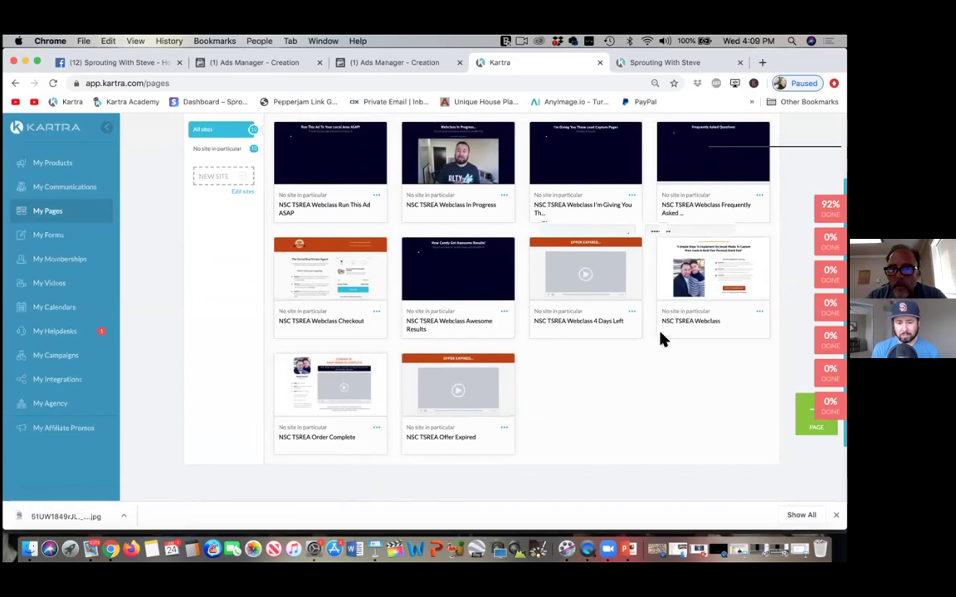
{"action": "mouse_move", "coordinate": [712, 279]}
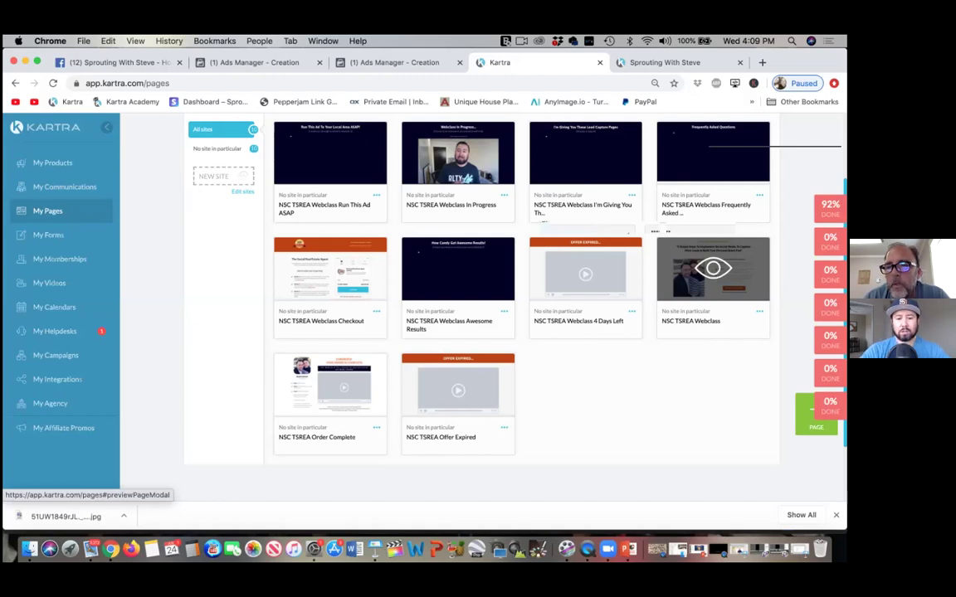
Open the NSC TSREA Webclass page card's Edit action and launch it in the builder
{"action": "left_click", "coordinate": [759, 311]}
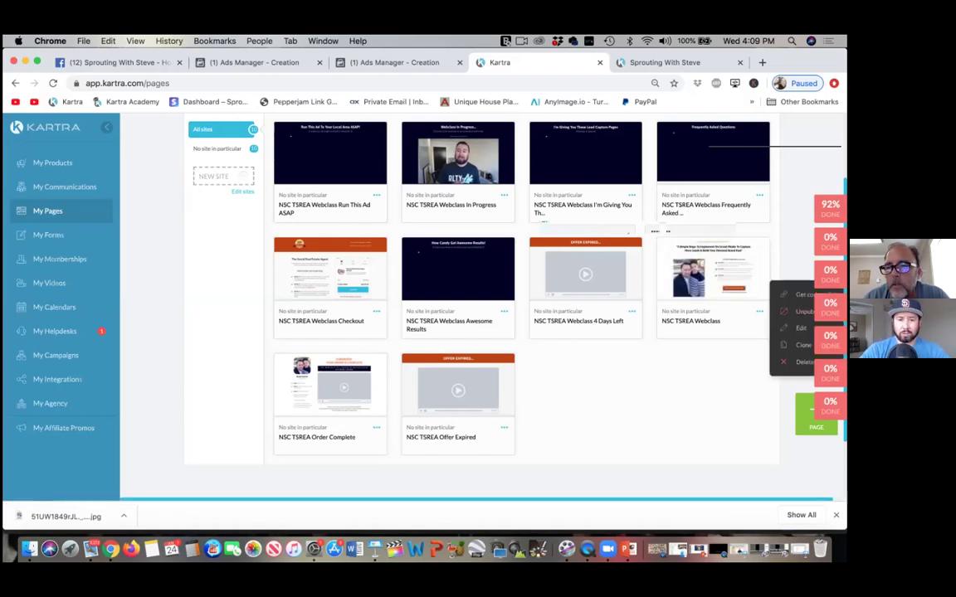
{"action": "left_click", "coordinate": [800, 328]}
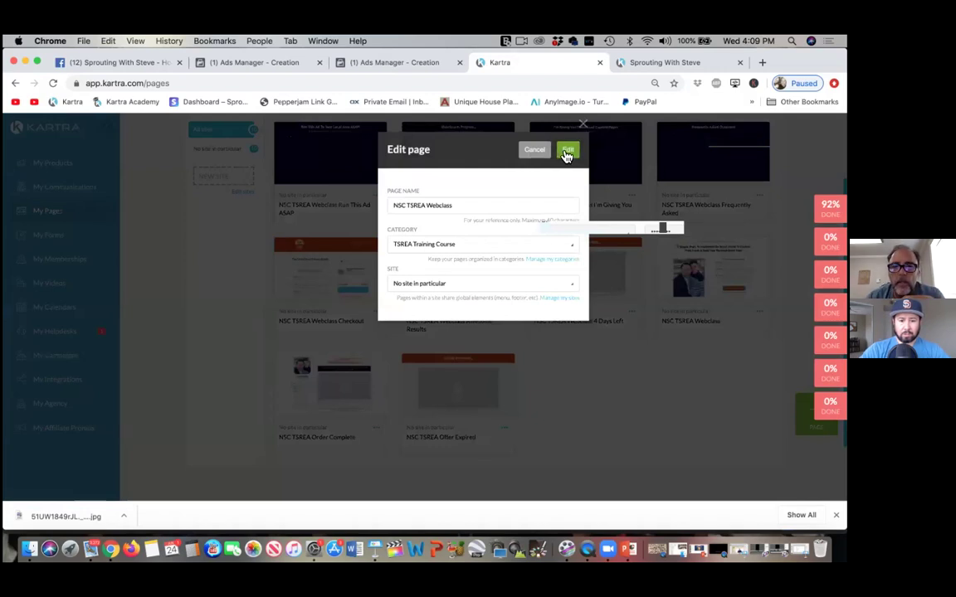
{"action": "left_click", "coordinate": [566, 155]}
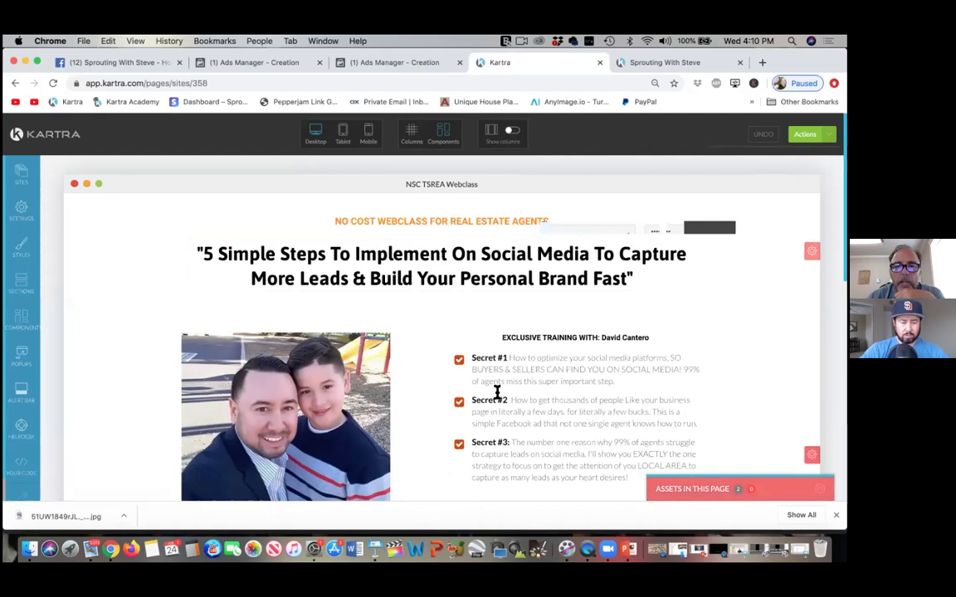
Scroll down and open the WATCH TRAINING NOW! button's Configuration panel
{"action": "scroll", "coordinate": [535, 392], "scroll_direction": "down", "scroll_amount": 5}
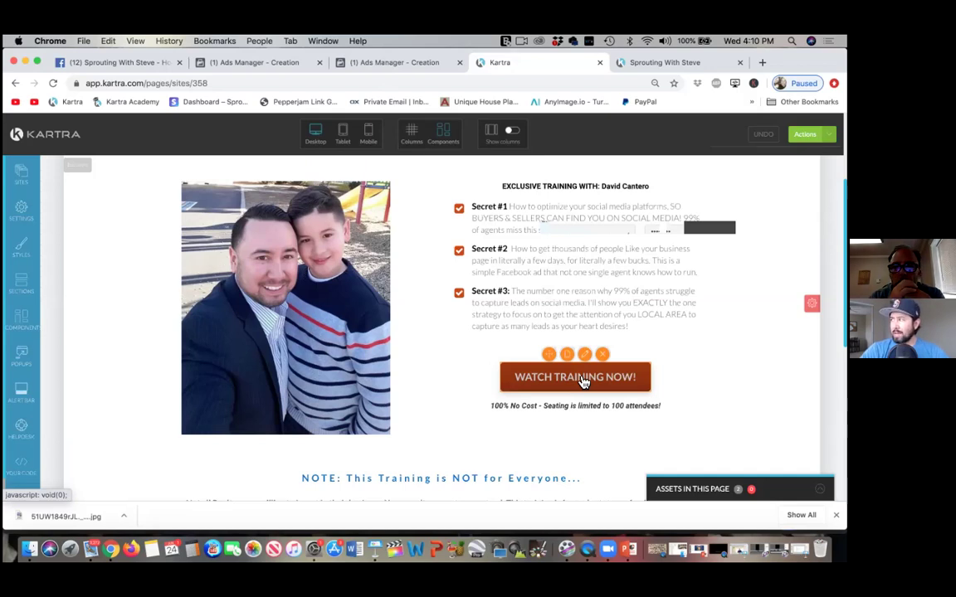
{"action": "left_click", "coordinate": [583, 380]}
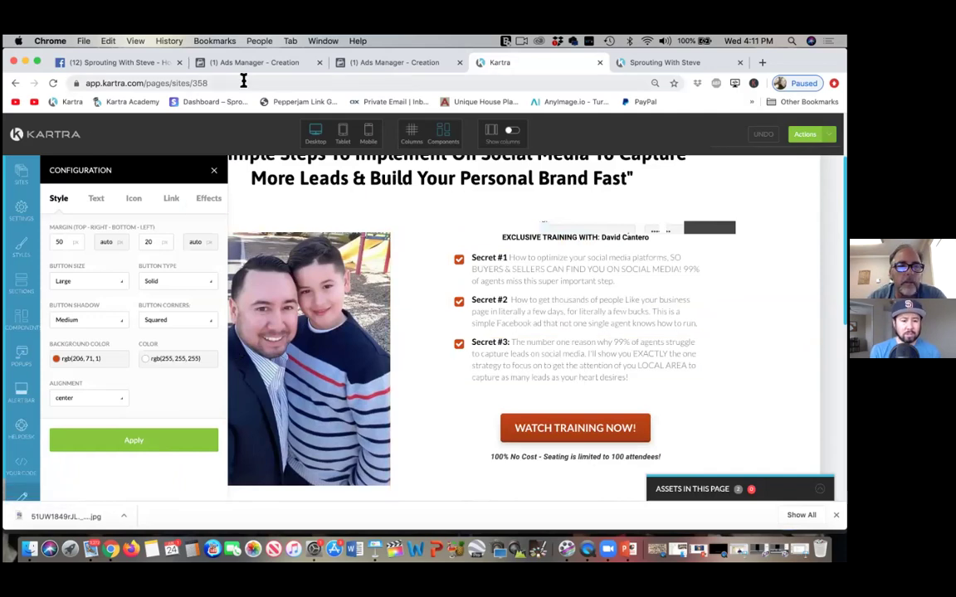
From the button's Pop an opt-in form link, open the NSC TSREA Webclass Registration form settings
{"action": "left_click", "coordinate": [172, 203]}
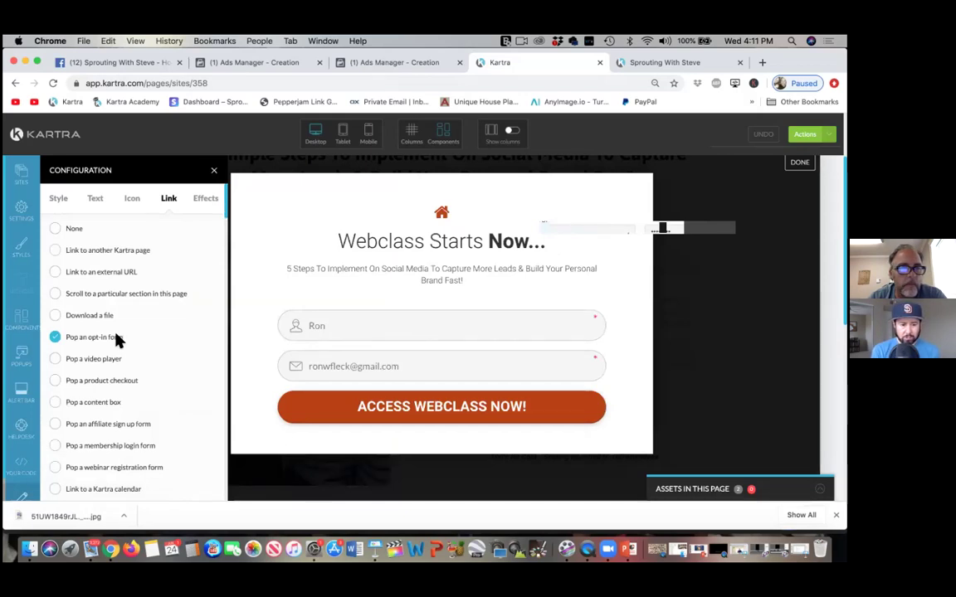
{"action": "scroll", "coordinate": [116, 340], "scroll_direction": "down", "scroll_amount": 3}
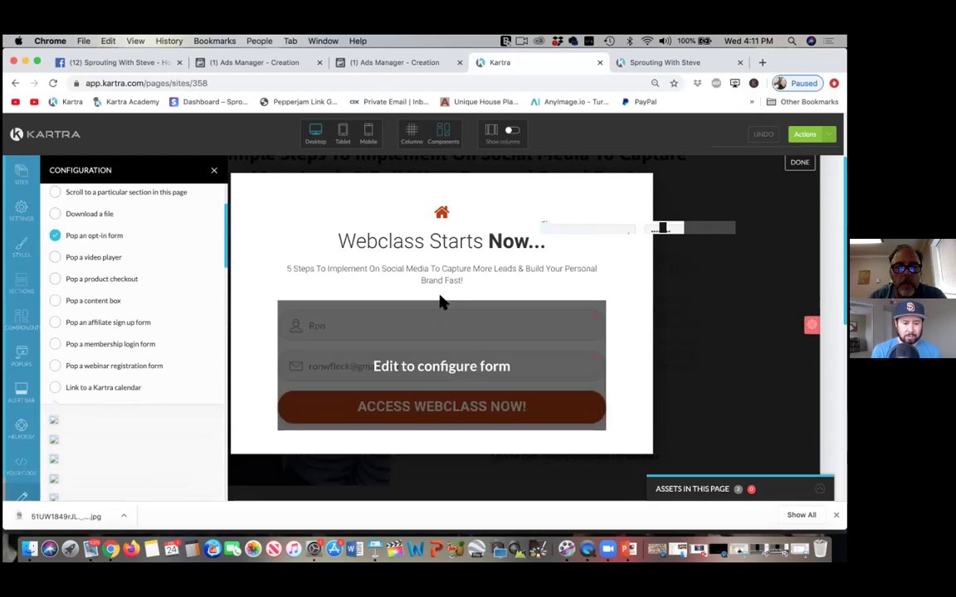
{"action": "mouse_move", "coordinate": [442, 299]}
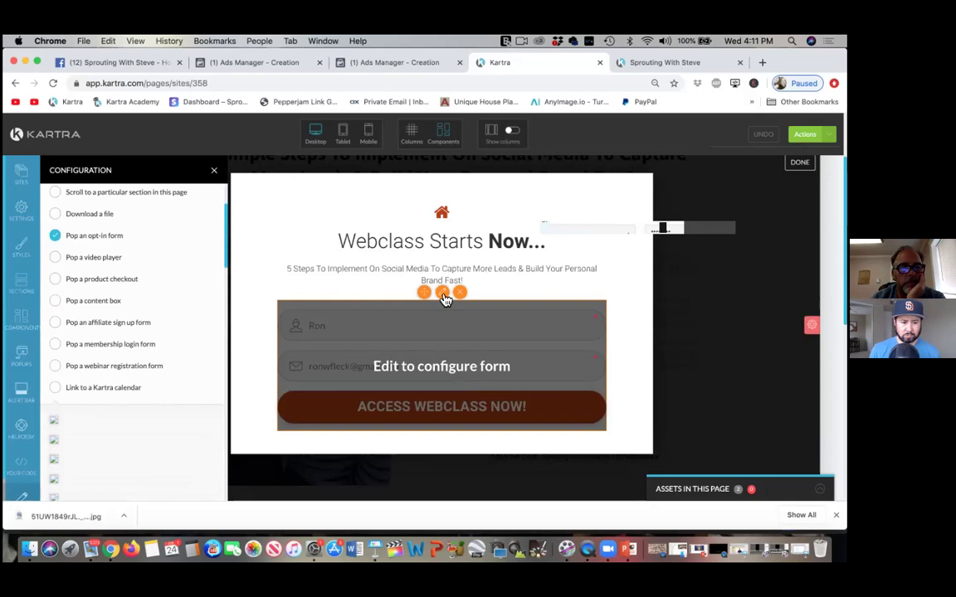
{"action": "left_click", "coordinate": [442, 292]}
{"action": "left_click", "coordinate": [307, 268]}
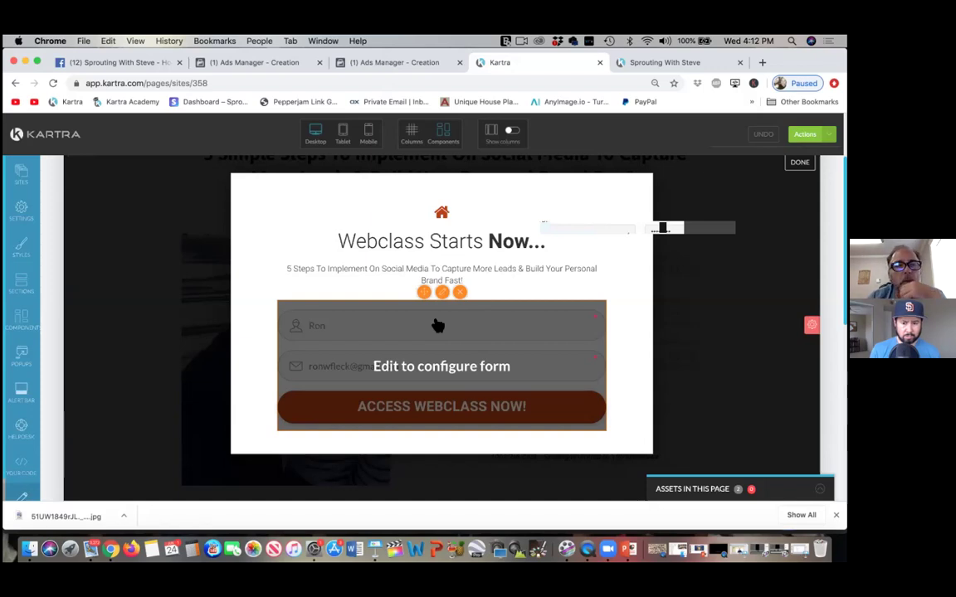
{"action": "left_click", "coordinate": [438, 325]}
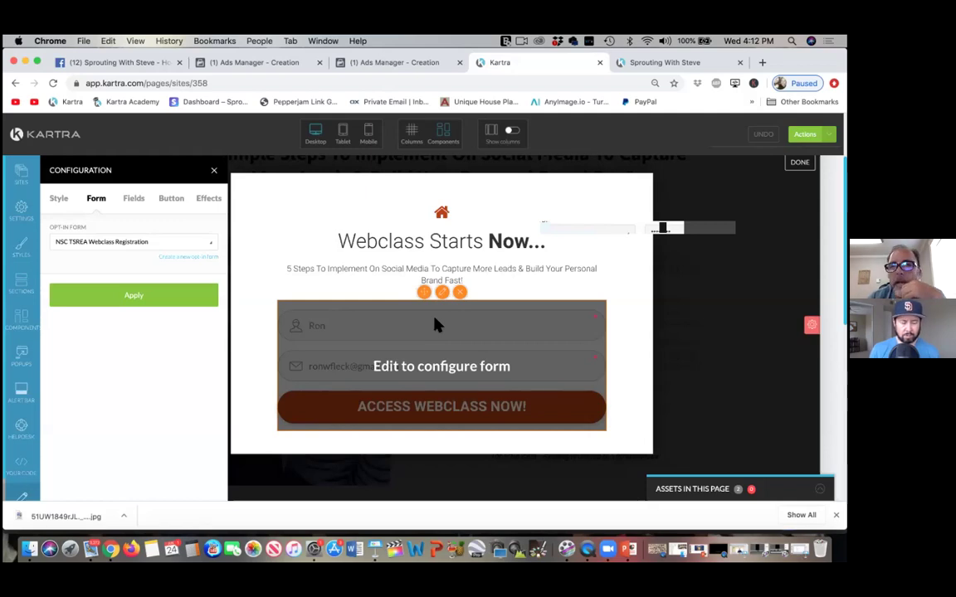
Switch the popup's opt-in form to Sprouting With Steve Opt-in and bring up the Actions menu
{"action": "left_click", "coordinate": [210, 246]}
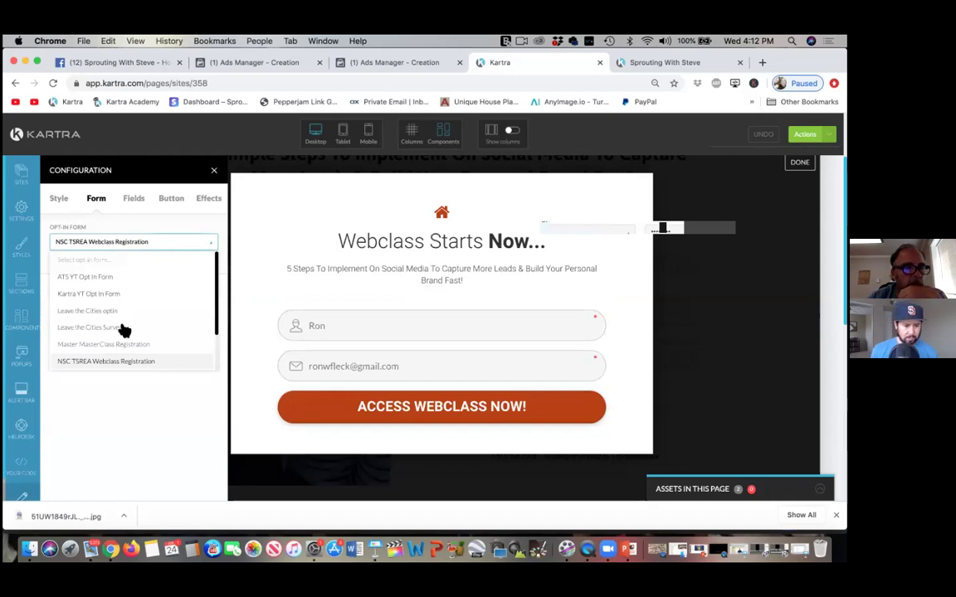
{"action": "scroll", "coordinate": [124, 329], "scroll_direction": "down", "scroll_amount": 2}
{"action": "scroll", "coordinate": [124, 329], "scroll_direction": "down", "scroll_amount": 1}
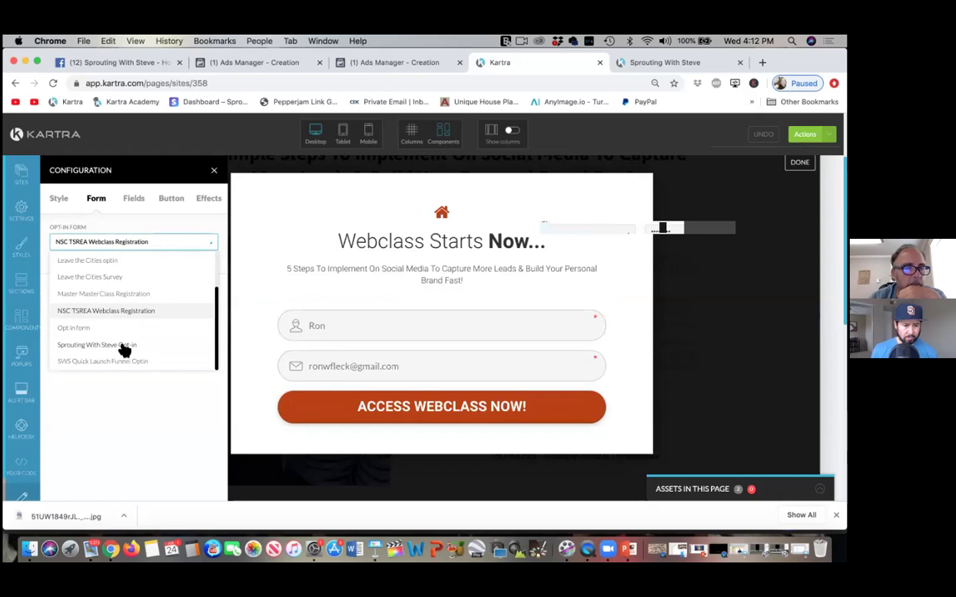
{"action": "left_click", "coordinate": [123, 347]}
{"action": "left_click", "coordinate": [138, 303]}
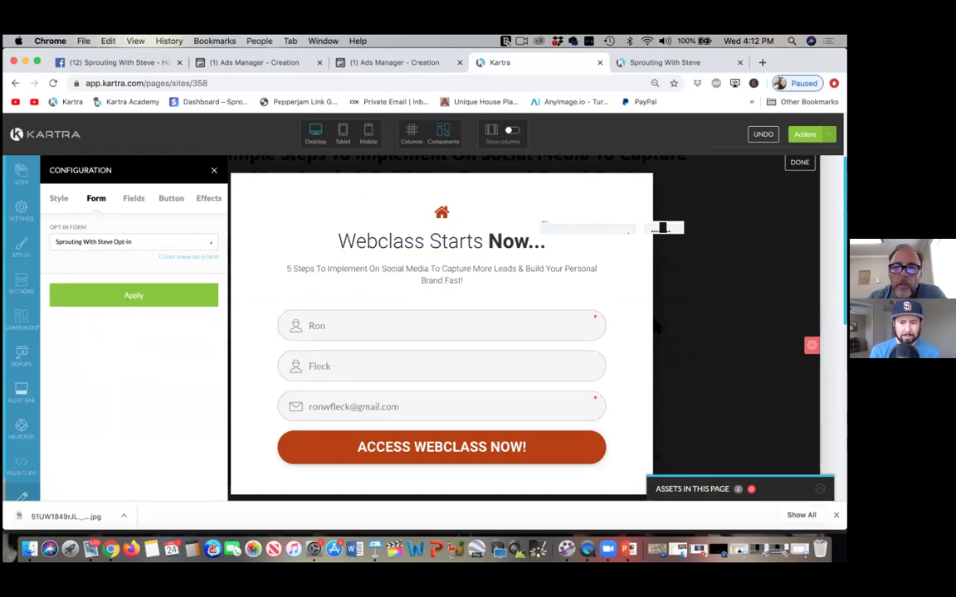
{"action": "scroll", "coordinate": [655, 328], "scroll_direction": "up", "scroll_amount": 3}
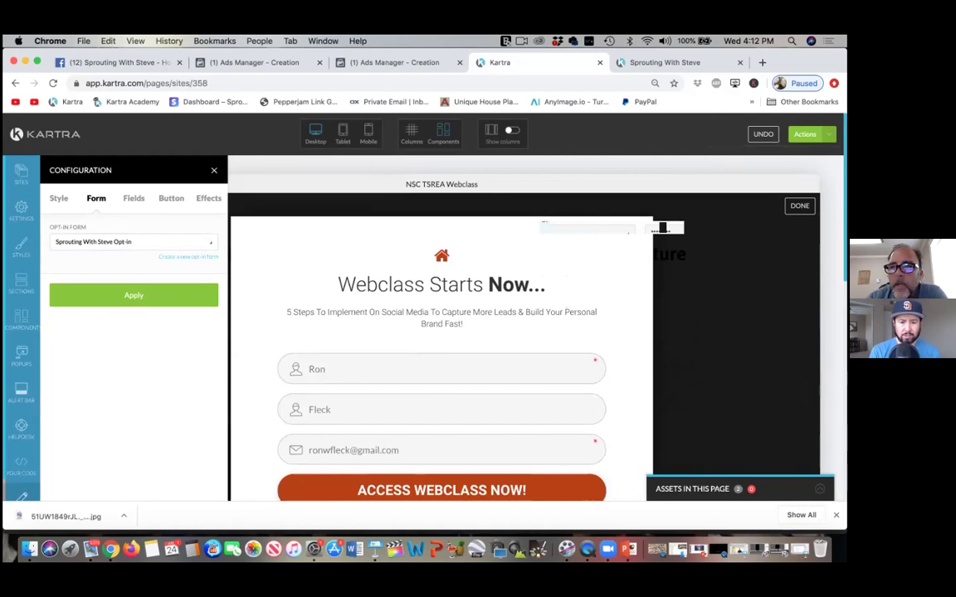
{"action": "left_click", "coordinate": [804, 133]}
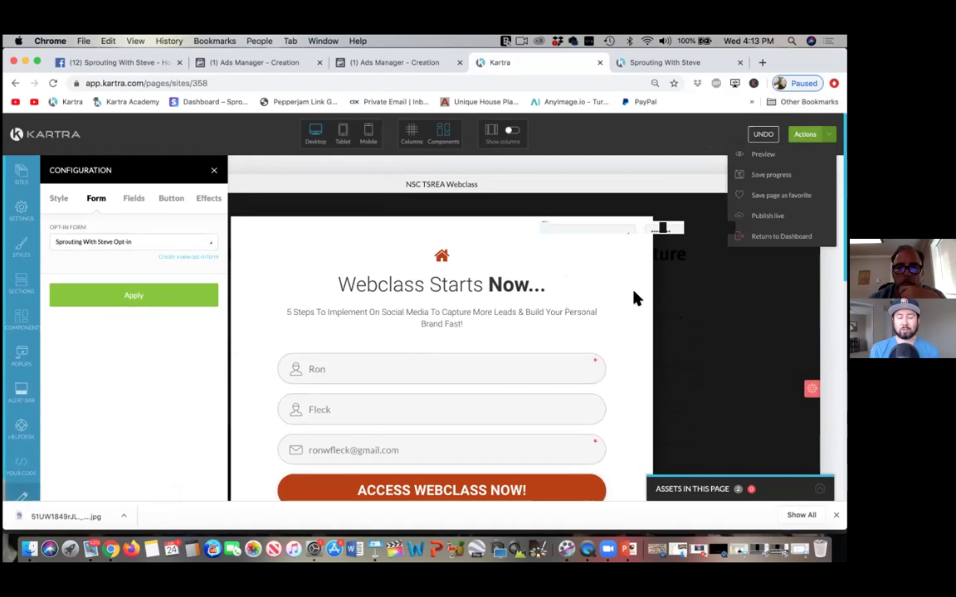
Close the form Configuration panel, Actions menu and the Webclass Starts Now popup
{"action": "mouse_move", "coordinate": [597, 328]}
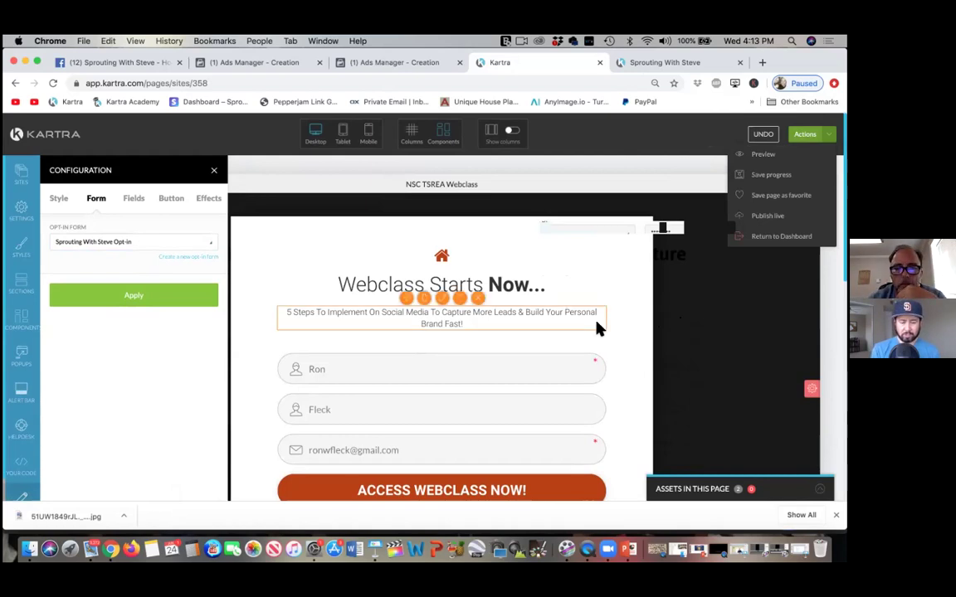
{"action": "scroll", "coordinate": [626, 352], "scroll_direction": "down", "scroll_amount": 2}
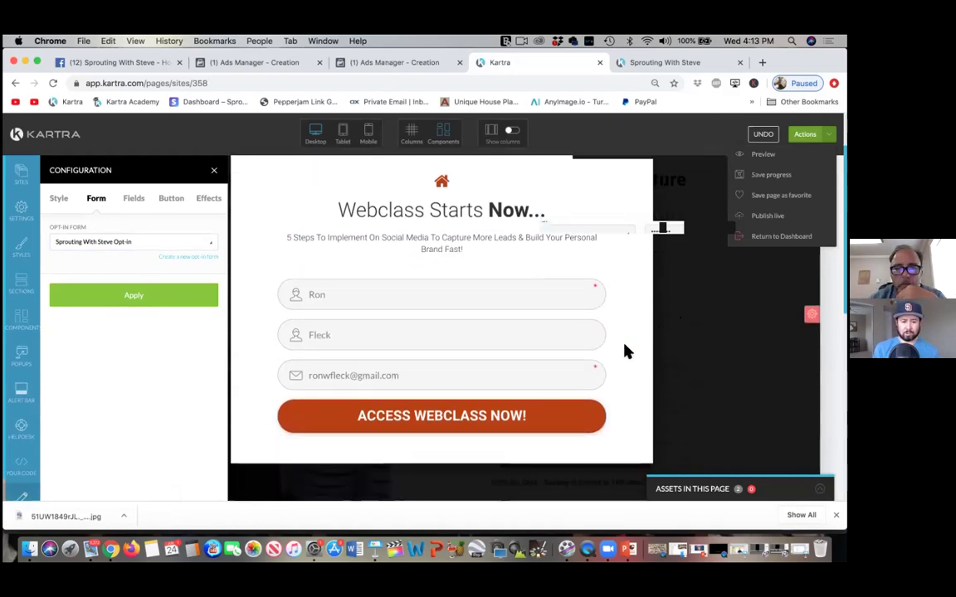
{"action": "mouse_move", "coordinate": [486, 401]}
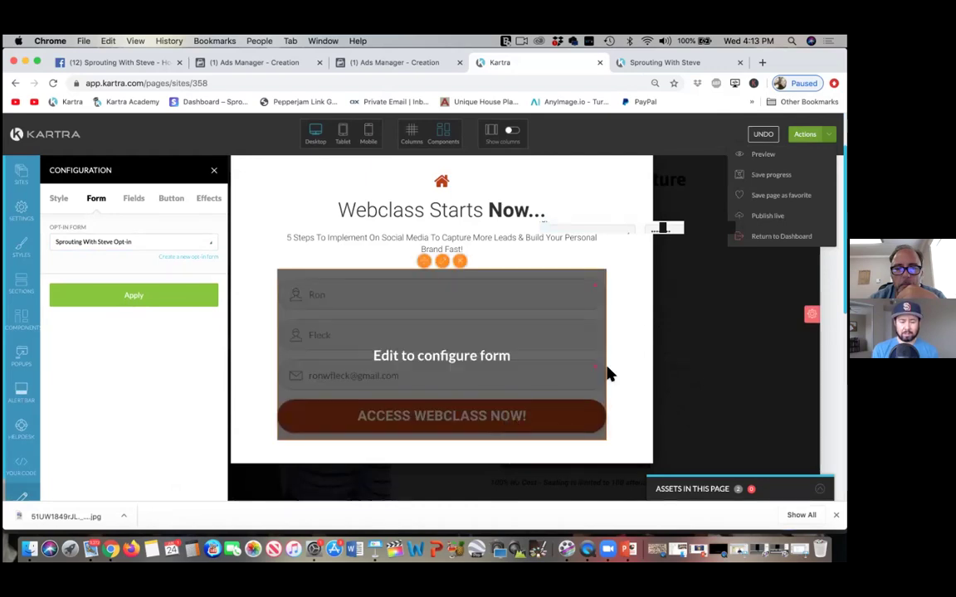
{"action": "scroll", "coordinate": [676, 354], "scroll_direction": "up", "scroll_amount": 2}
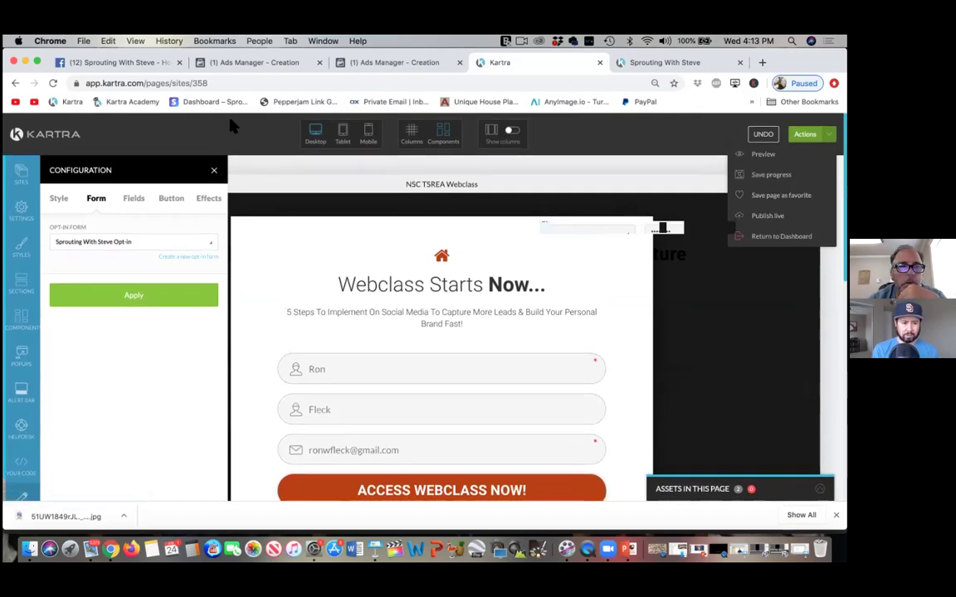
{"action": "left_click", "coordinate": [320, 187]}
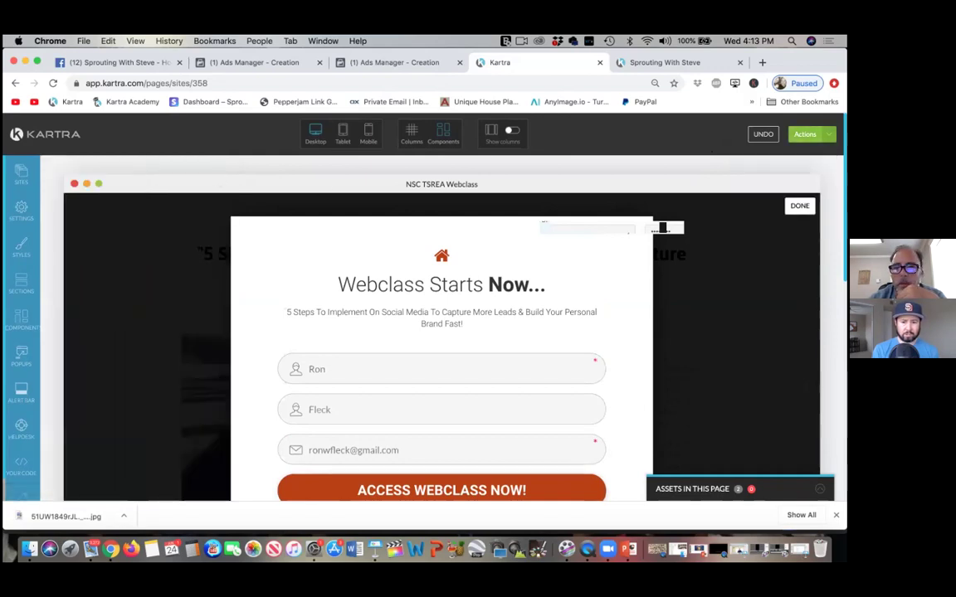
{"action": "left_click", "coordinate": [729, 272]}
Scroll down and select the CLICK HERE TO WATCH TRAINING NOW button
{"action": "scroll", "coordinate": [709, 336], "scroll_direction": "down", "scroll_amount": 3}
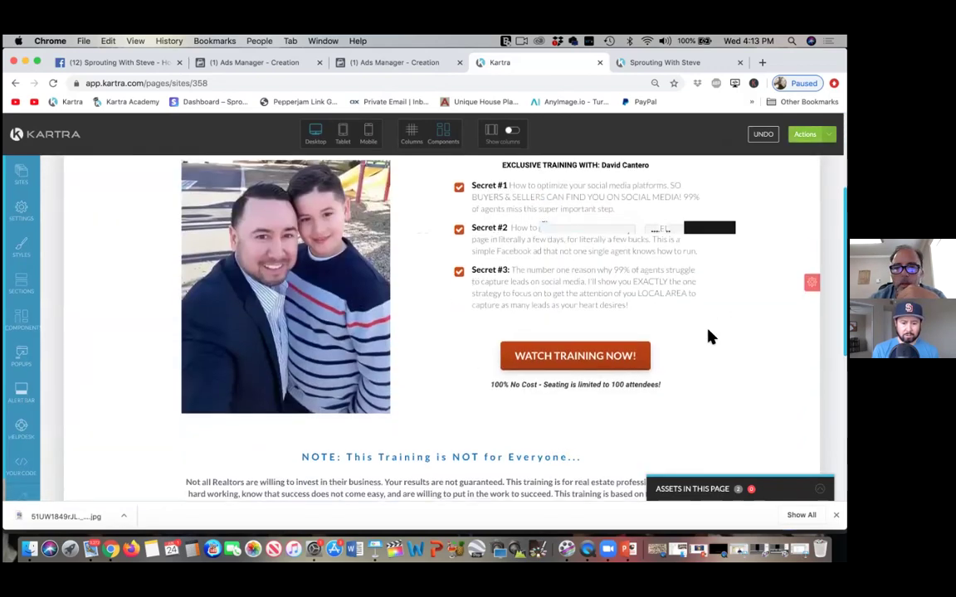
{"action": "scroll", "coordinate": [709, 336], "scroll_direction": "down", "scroll_amount": 4}
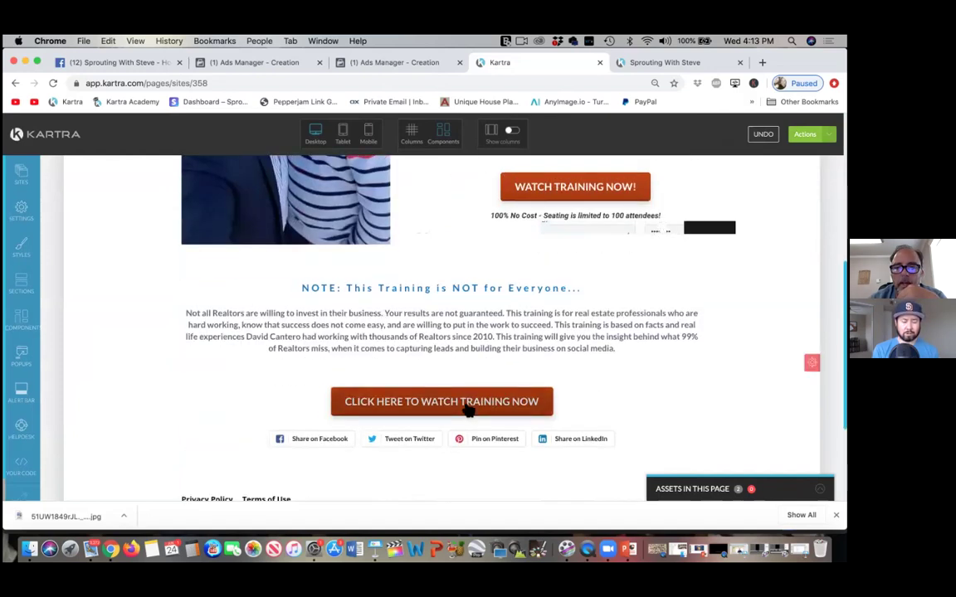
{"action": "left_click", "coordinate": [470, 410]}
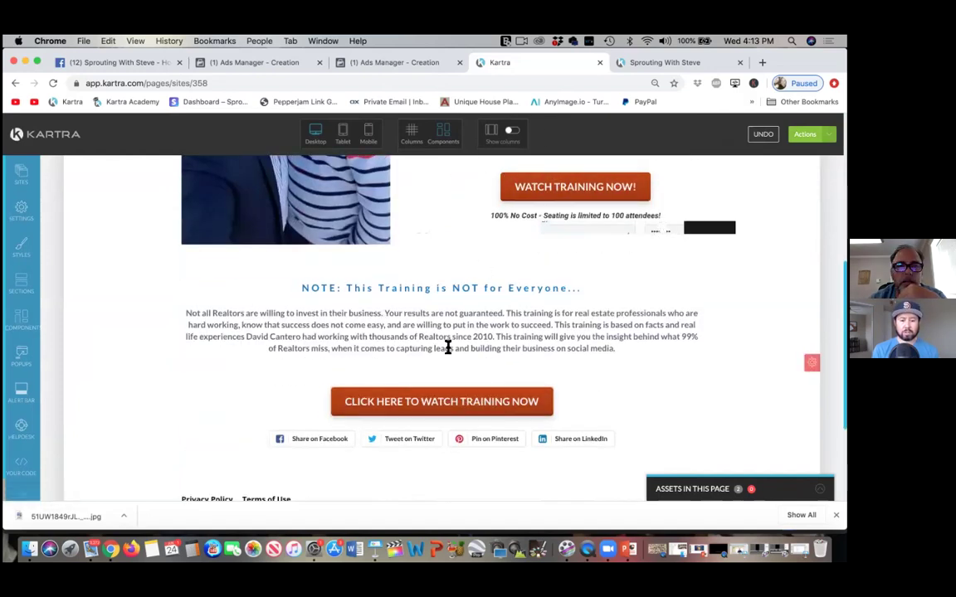
{"action": "mouse_move", "coordinate": [447, 349]}
{"action": "mouse_move", "coordinate": [445, 405]}
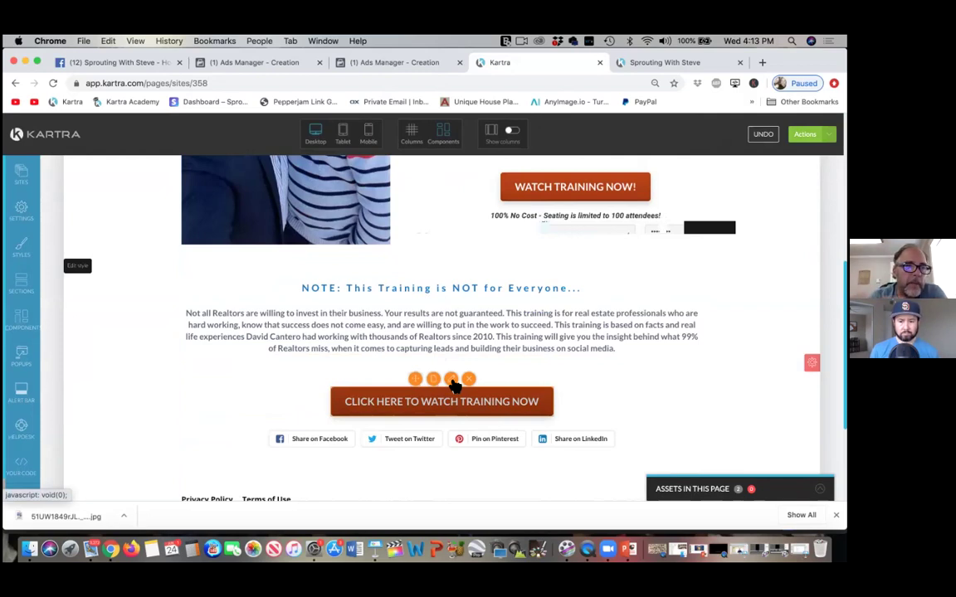
Open the lower button's Pop an opt-in form link and its popup's NSC registration form settings
{"action": "left_click", "coordinate": [452, 381]}
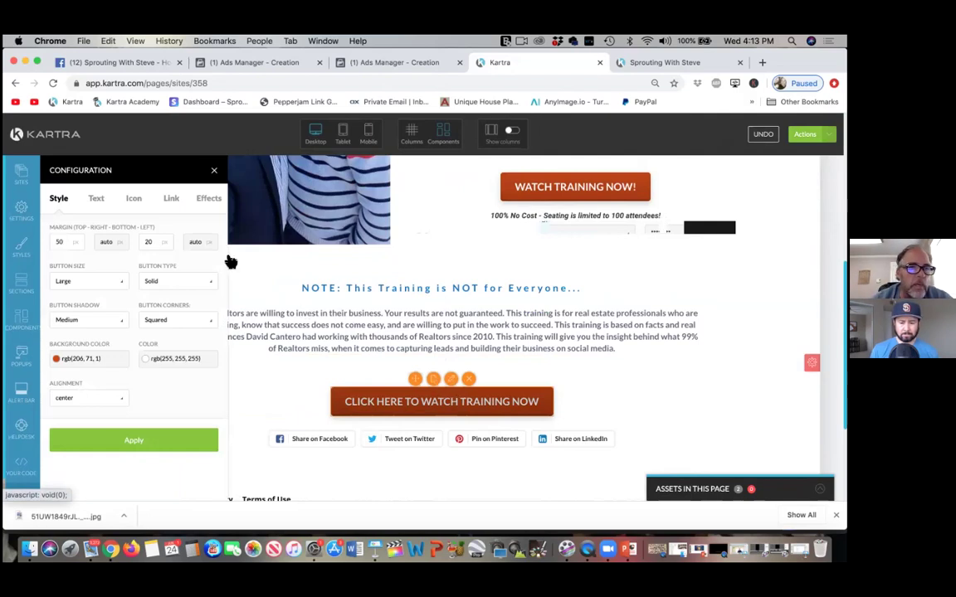
{"action": "left_click", "coordinate": [171, 200]}
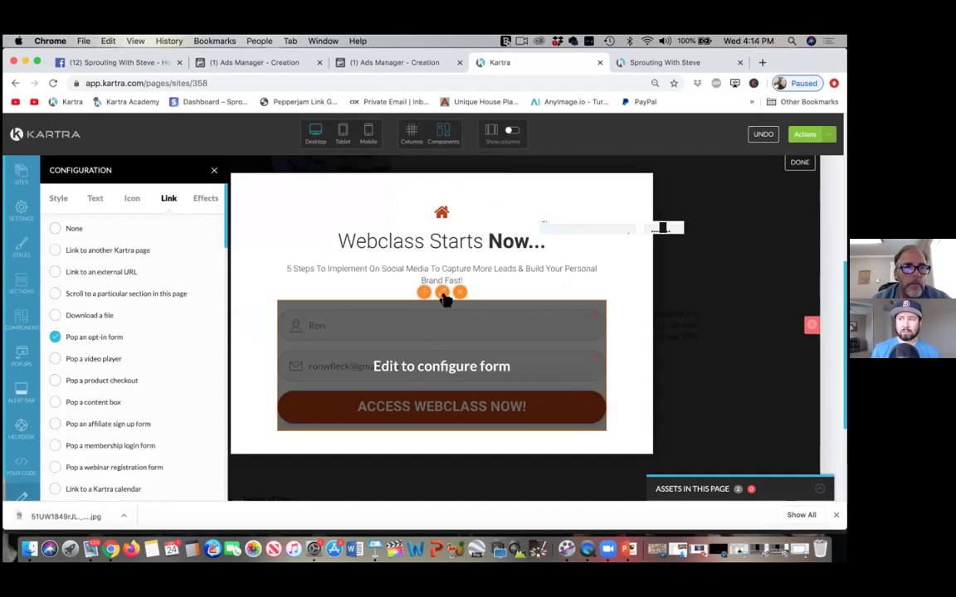
{"action": "left_click", "coordinate": [444, 295]}
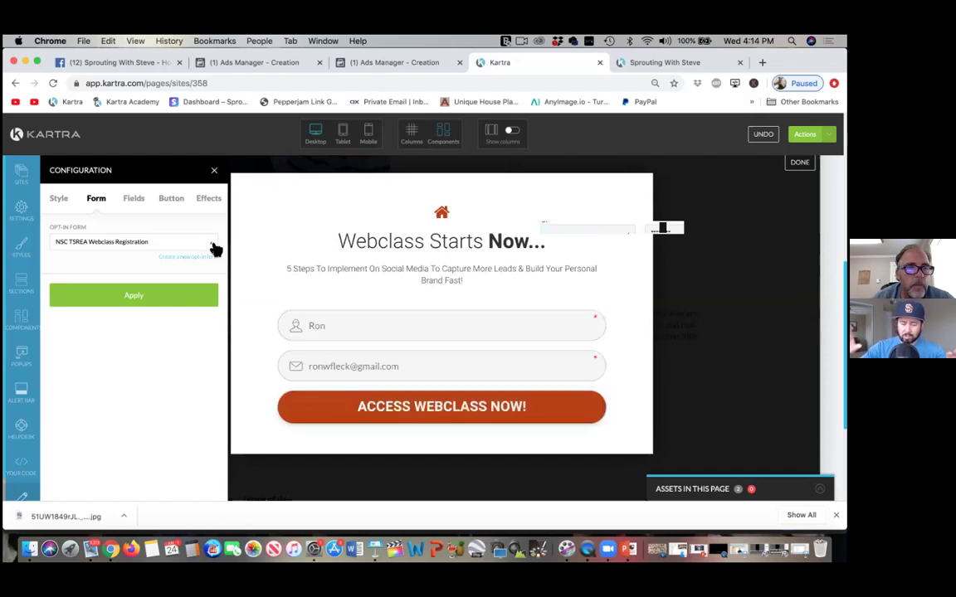
Apply the Sprouting With Steve Opt-in form to the lower button's popup and close it
{"action": "left_click", "coordinate": [213, 247]}
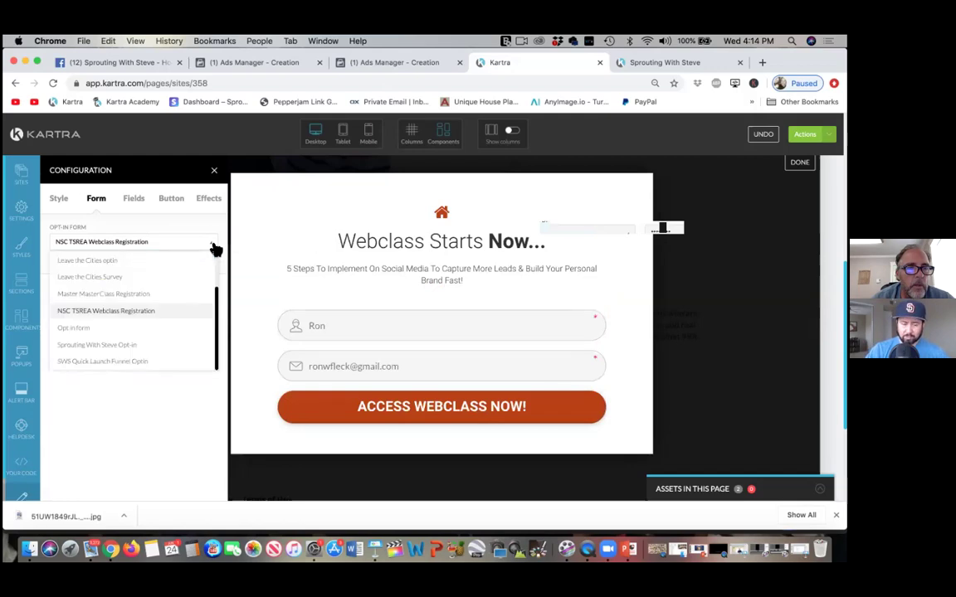
{"action": "left_click", "coordinate": [129, 347]}
{"action": "left_click", "coordinate": [149, 300]}
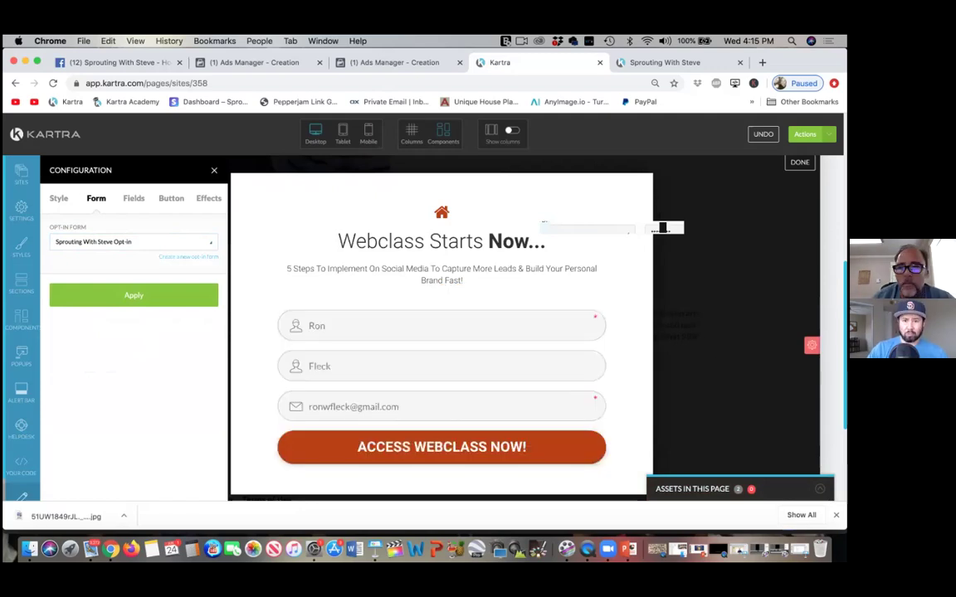
{"action": "left_click", "coordinate": [799, 162]}
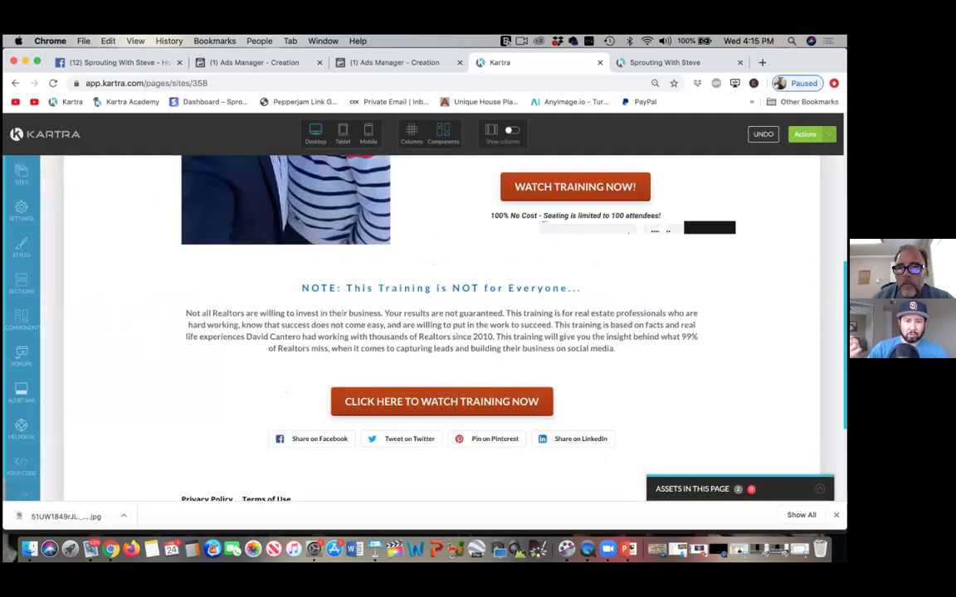
Save the page's progress, then choose Publish live from the Actions menu
{"action": "left_click", "coordinate": [805, 133]}
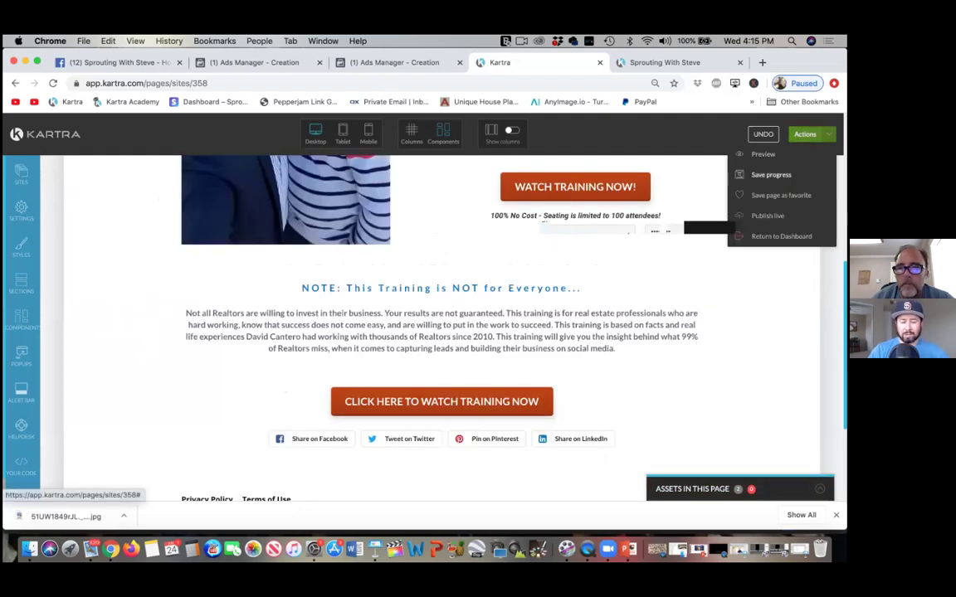
{"action": "left_click", "coordinate": [771, 174]}
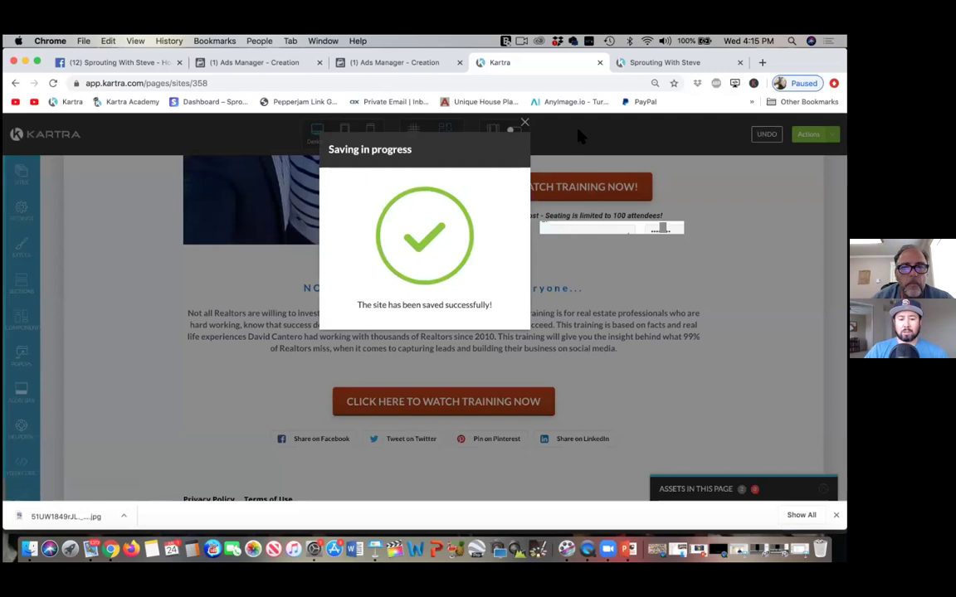
{"action": "left_click", "coordinate": [525, 127]}
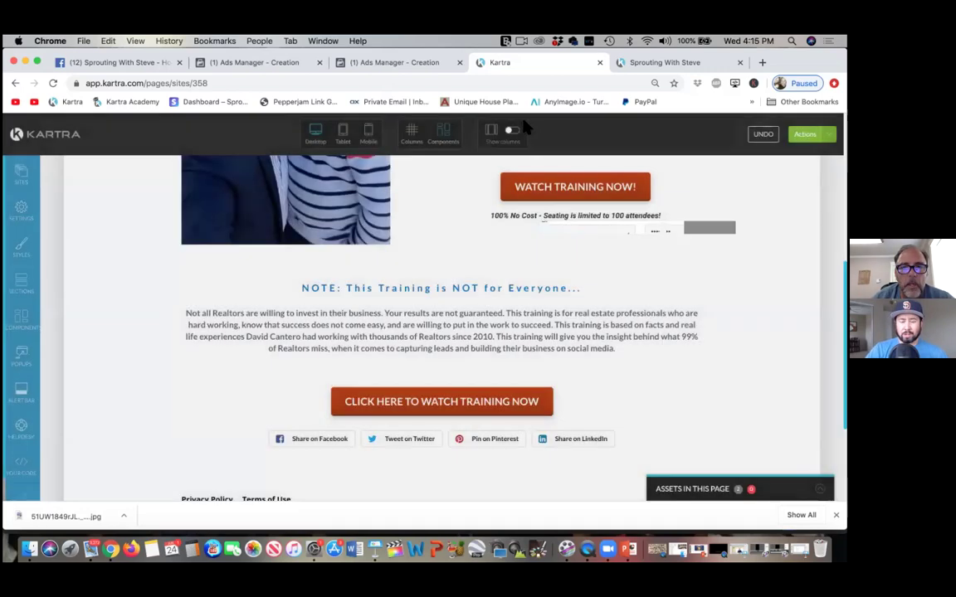
{"action": "scroll", "coordinate": [539, 251], "scroll_direction": "up", "scroll_amount": 5}
{"action": "scroll", "coordinate": [539, 251], "scroll_direction": "up", "scroll_amount": 4}
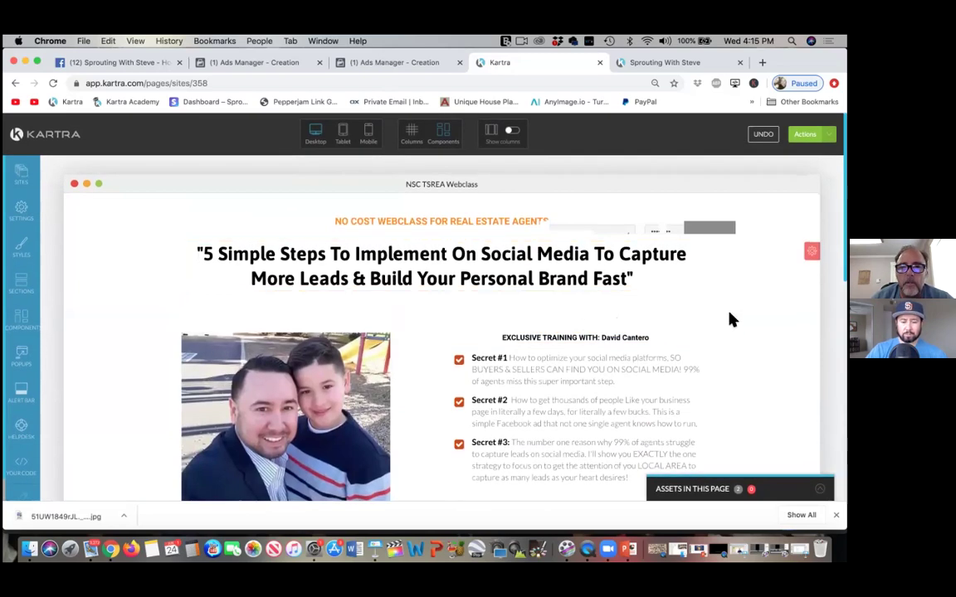
{"action": "left_click", "coordinate": [804, 134]}
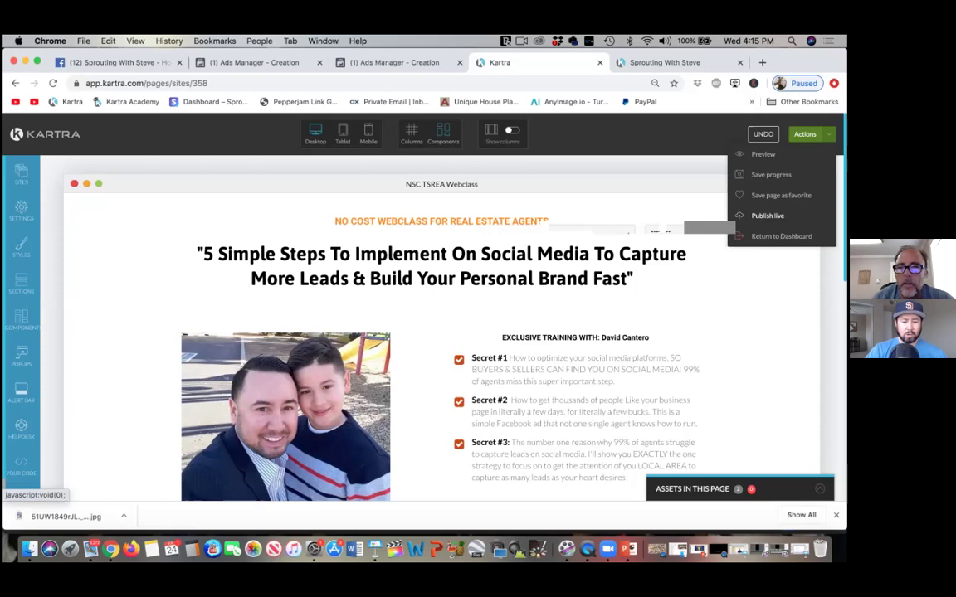
{"action": "left_click", "coordinate": [768, 216]}
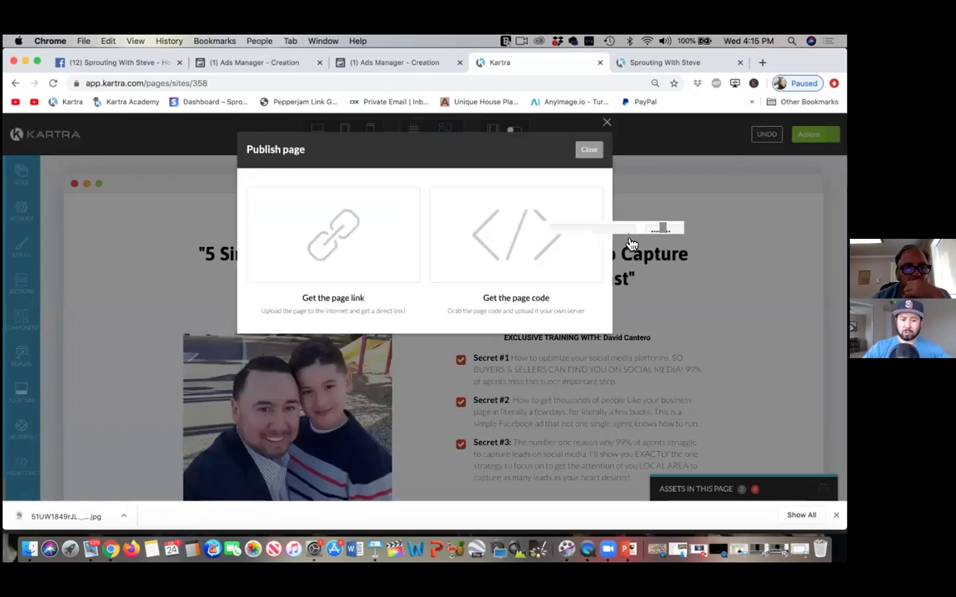
View the published page's direct link and embed code, then close the Publish page dialog
{"action": "left_click", "coordinate": [342, 262]}
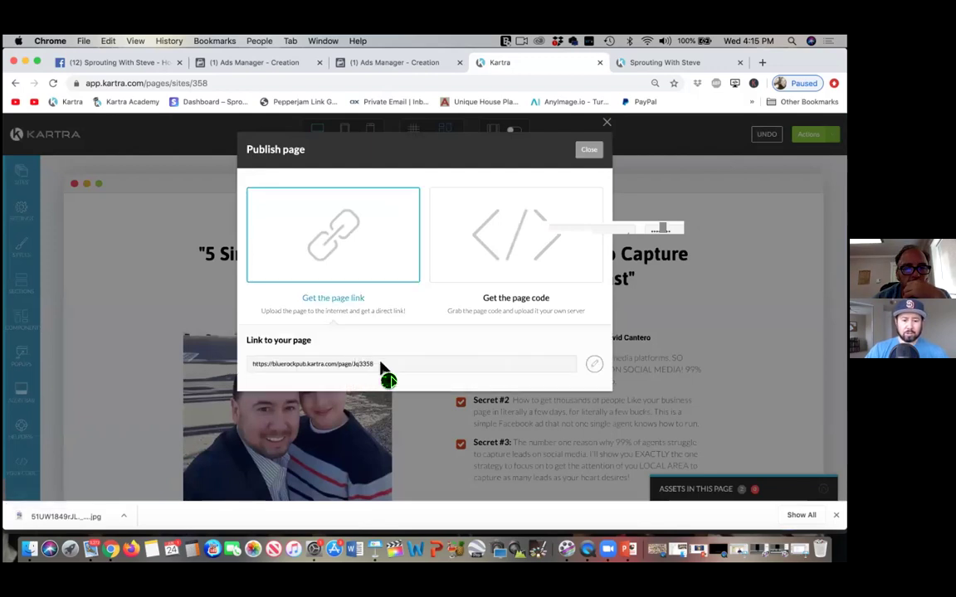
{"action": "left_click", "coordinate": [481, 278]}
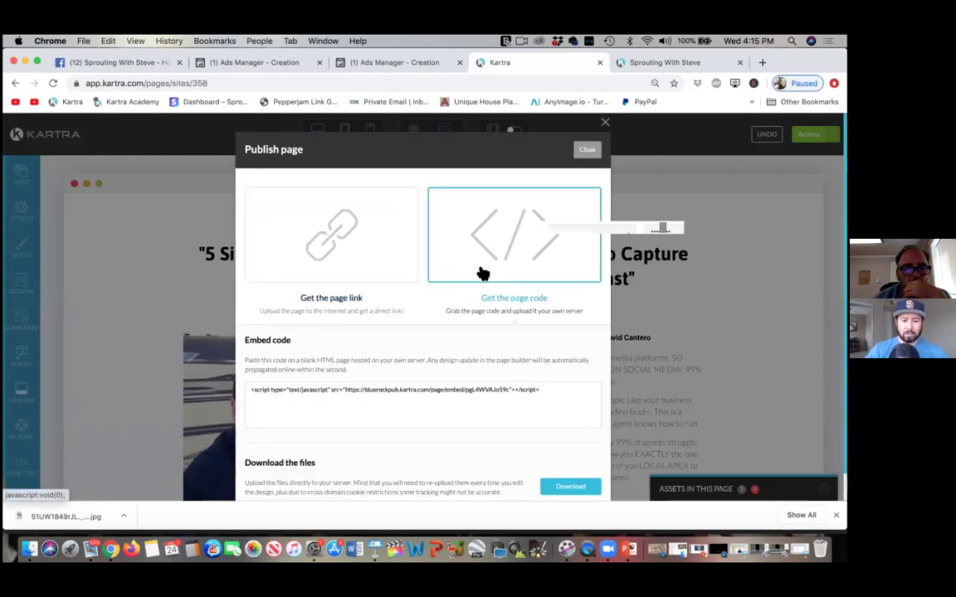
{"action": "scroll", "coordinate": [462, 359], "scroll_direction": "down", "scroll_amount": 1}
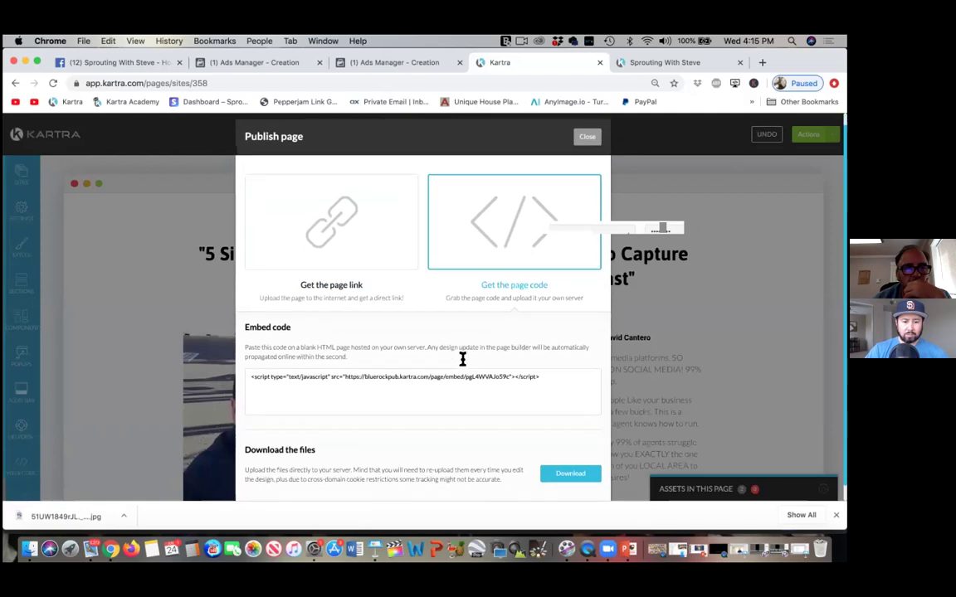
{"action": "scroll", "coordinate": [462, 358], "scroll_direction": "up", "scroll_amount": 2}
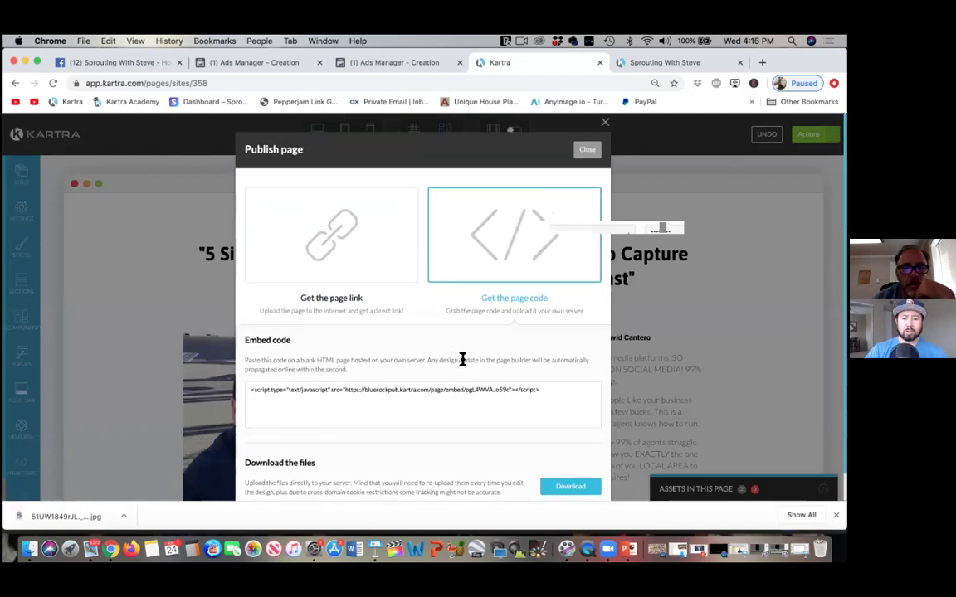
{"action": "left_click", "coordinate": [587, 150]}
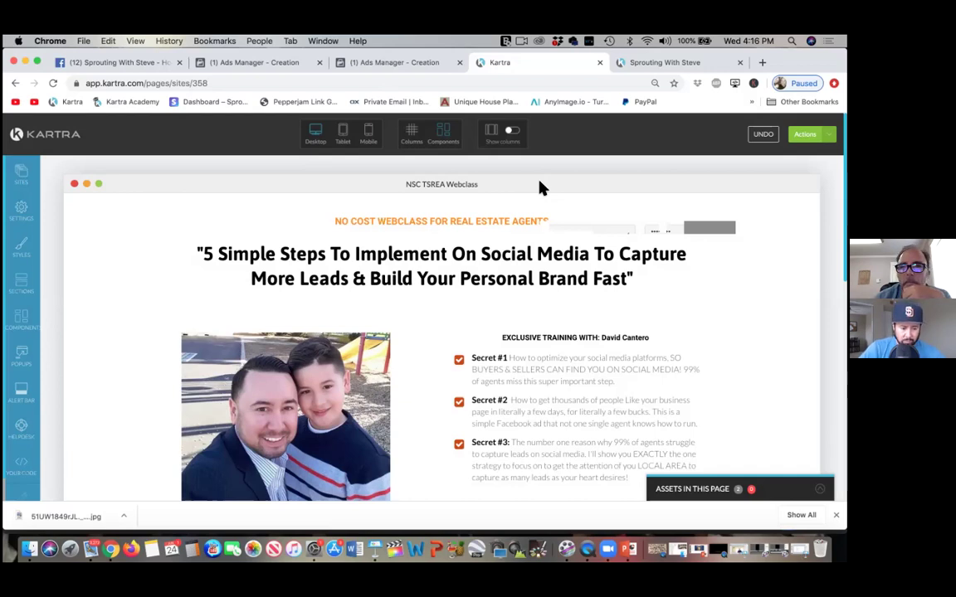
Check the page's SEO Parameters (WEBCLASS REGISTRATION title, descriptions, real-estate social media keywords), then close them
{"action": "left_click", "coordinate": [804, 134]}
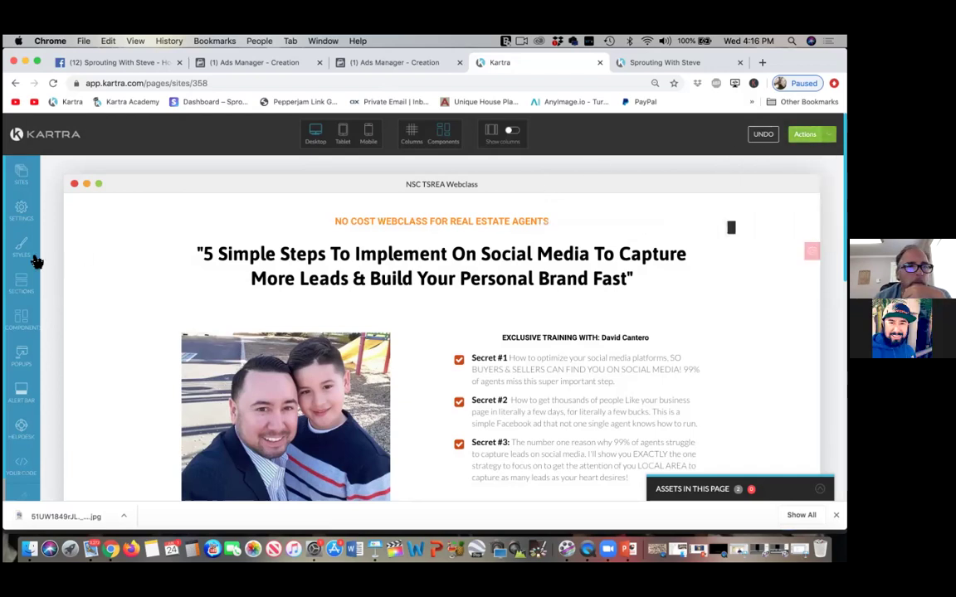
{"action": "left_click", "coordinate": [19, 214]}
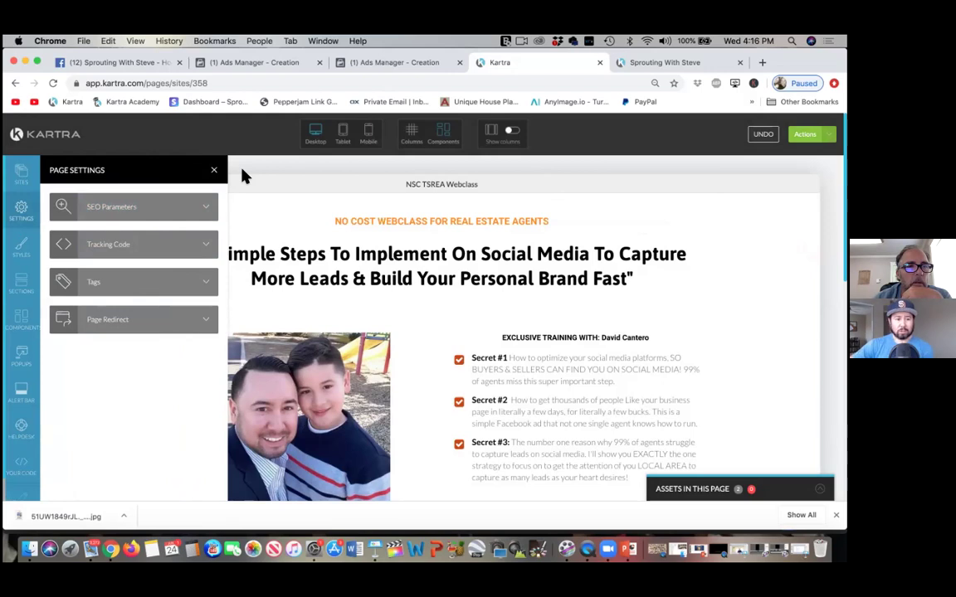
{"action": "left_click", "coordinate": [189, 212]}
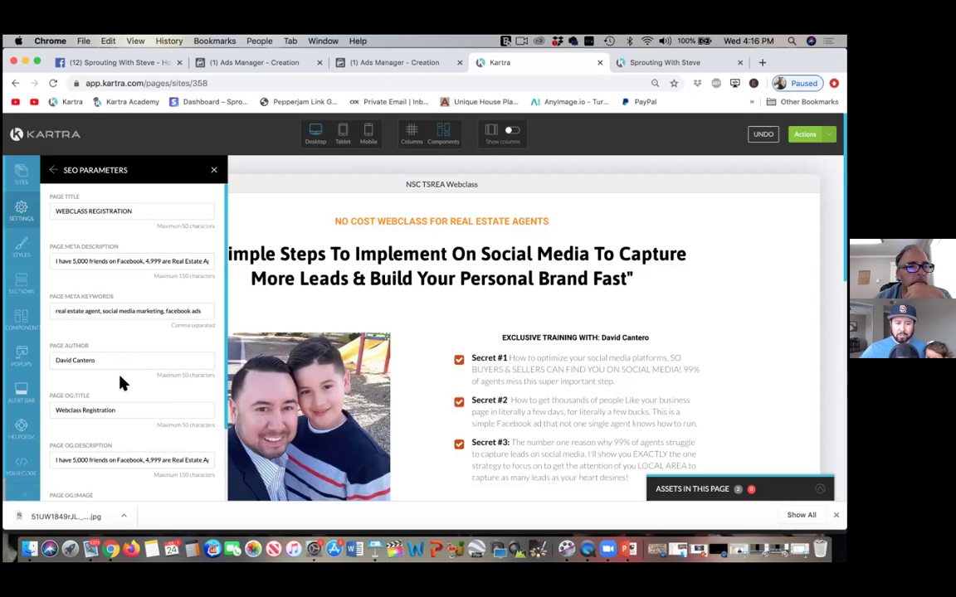
{"action": "scroll", "coordinate": [120, 383], "scroll_direction": "down", "scroll_amount": 2}
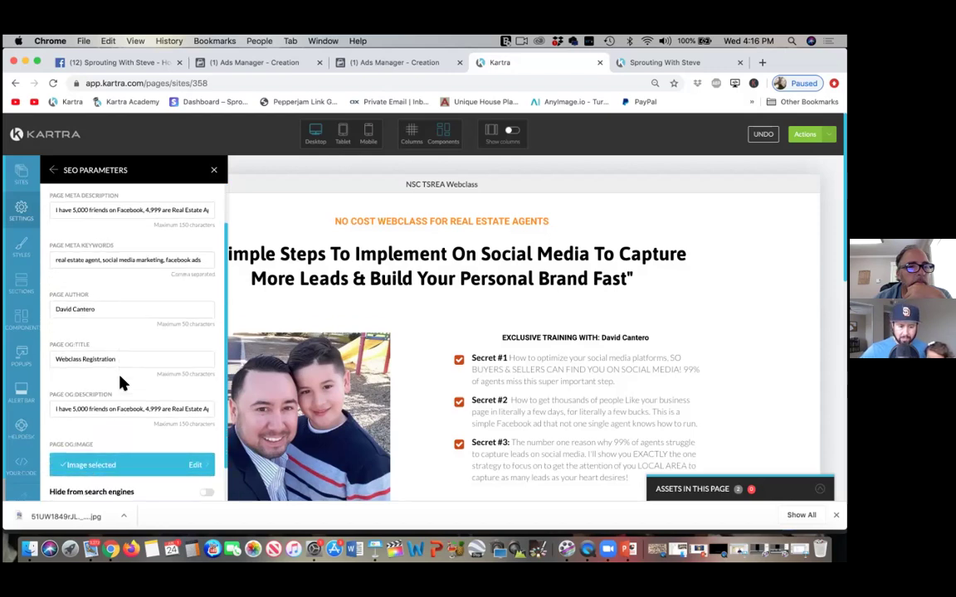
{"action": "scroll", "coordinate": [120, 383], "scroll_direction": "up", "scroll_amount": 2}
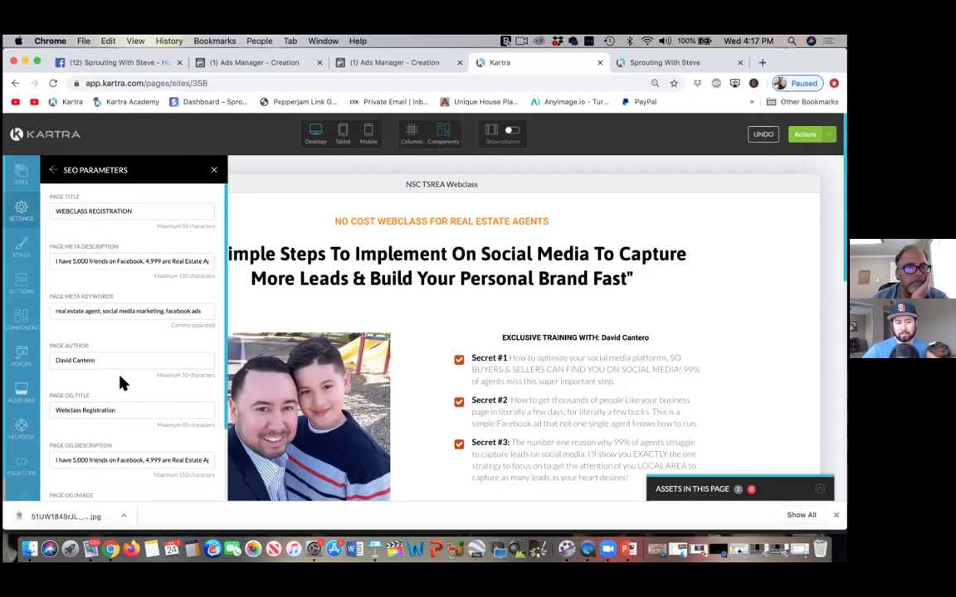
{"action": "left_click", "coordinate": [215, 172]}
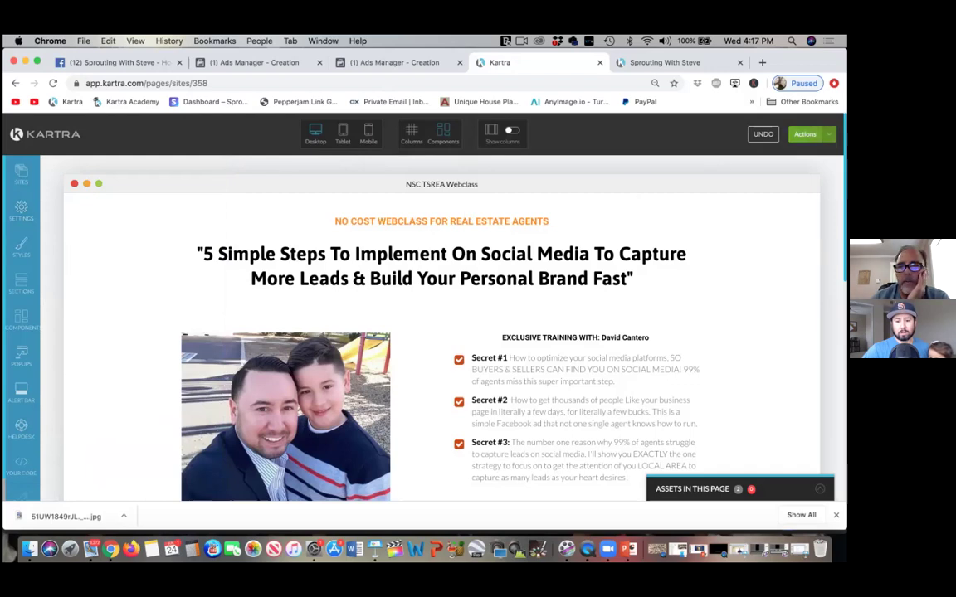
{"action": "left_click", "coordinate": [804, 133]}
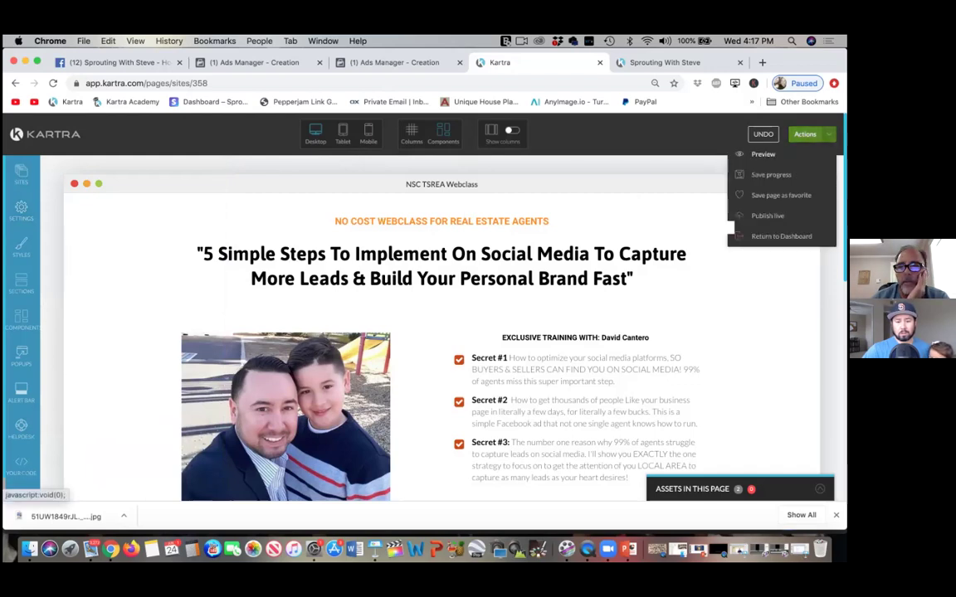
{"action": "left_click", "coordinate": [762, 154]}
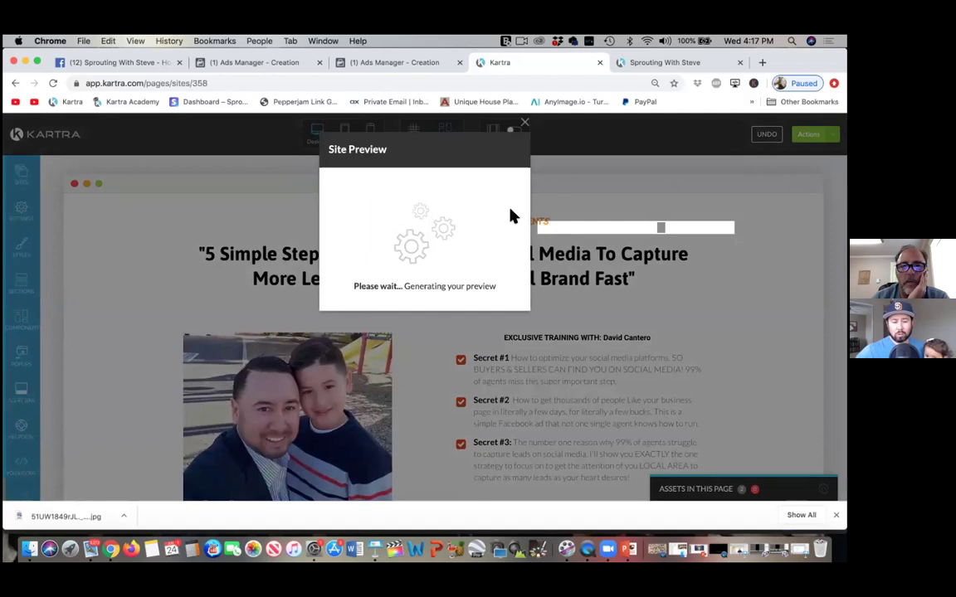
{"action": "left_click", "coordinate": [525, 124]}
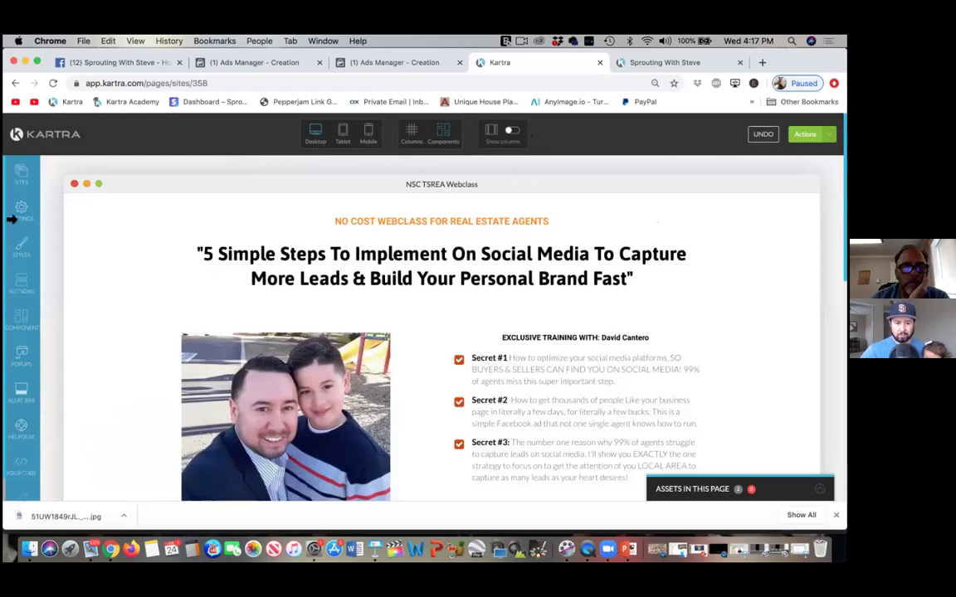
{"action": "left_click", "coordinate": [23, 209]}
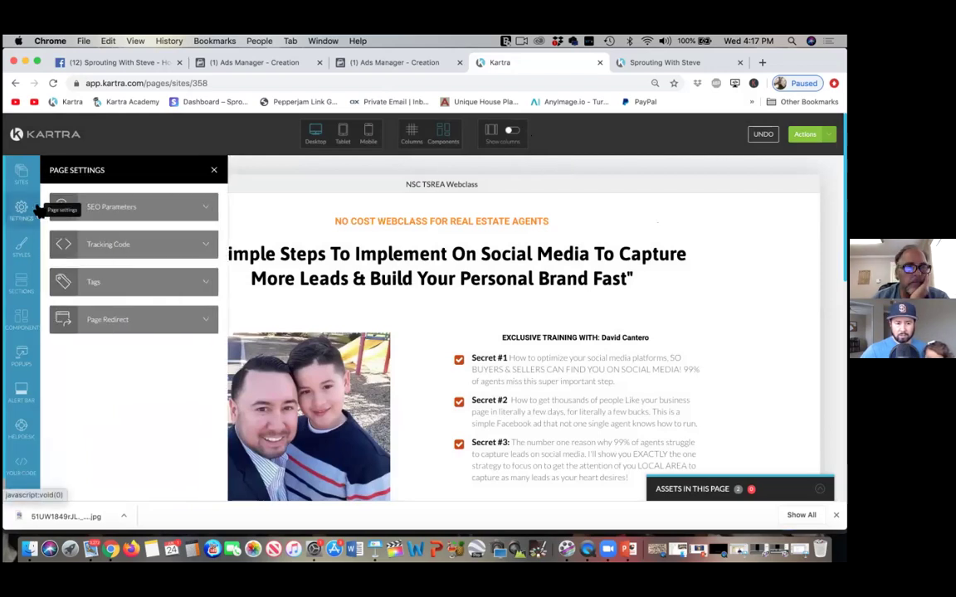
{"action": "left_click", "coordinate": [97, 214]}
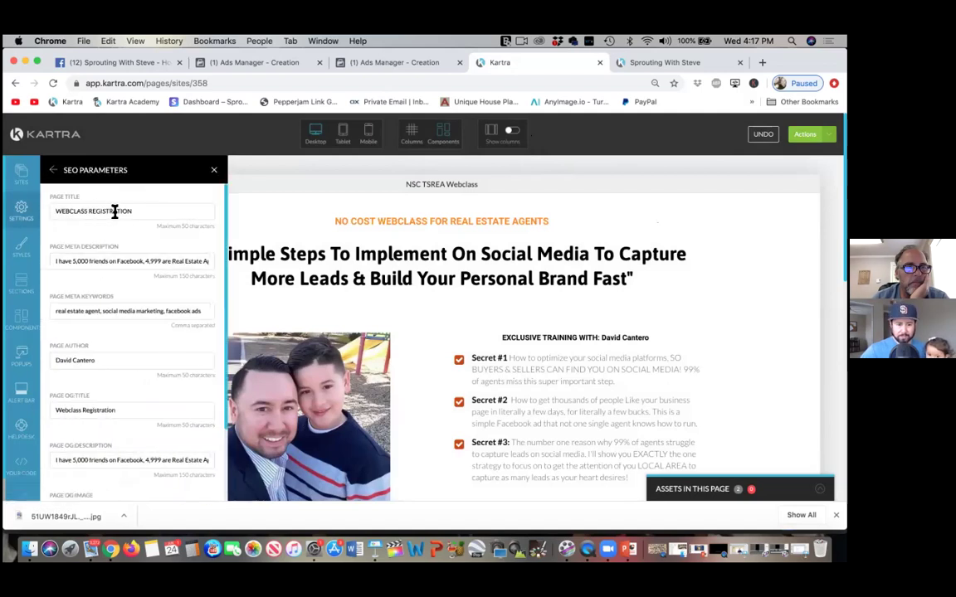
{"action": "left_click_drag", "start_coordinate": [133, 212], "coordinate": [53, 211]}
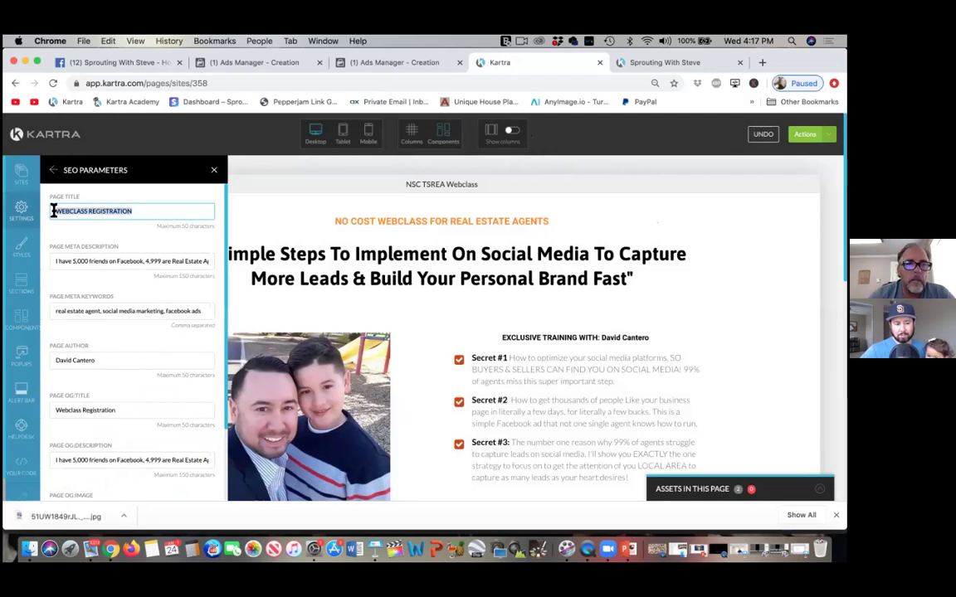
{"action": "left_click", "coordinate": [278, 208]}
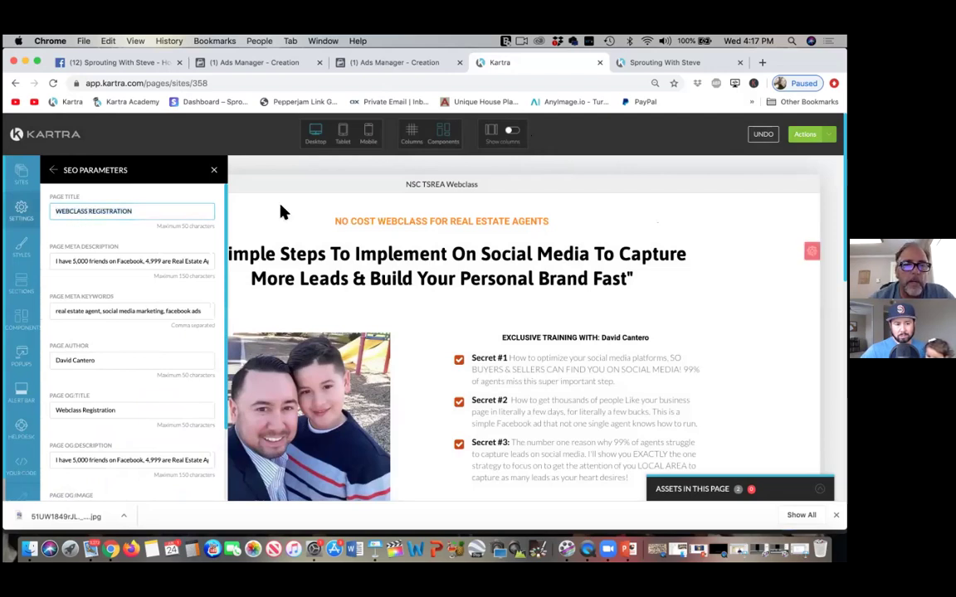
{"action": "left_click", "coordinate": [213, 169]}
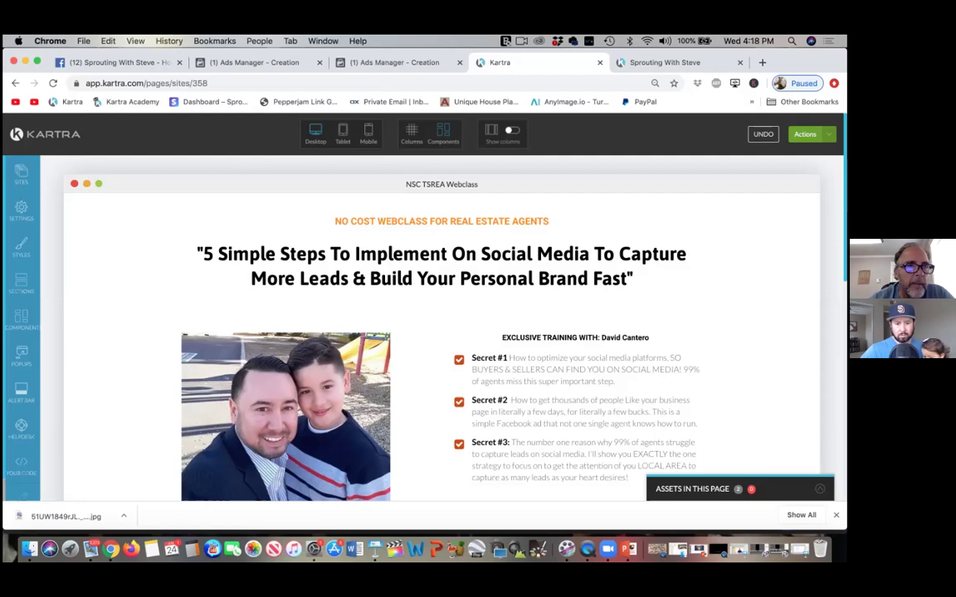
Save the webclass page's progress and make its direct link ending (jq3358) editable
{"action": "left_click", "coordinate": [804, 133]}
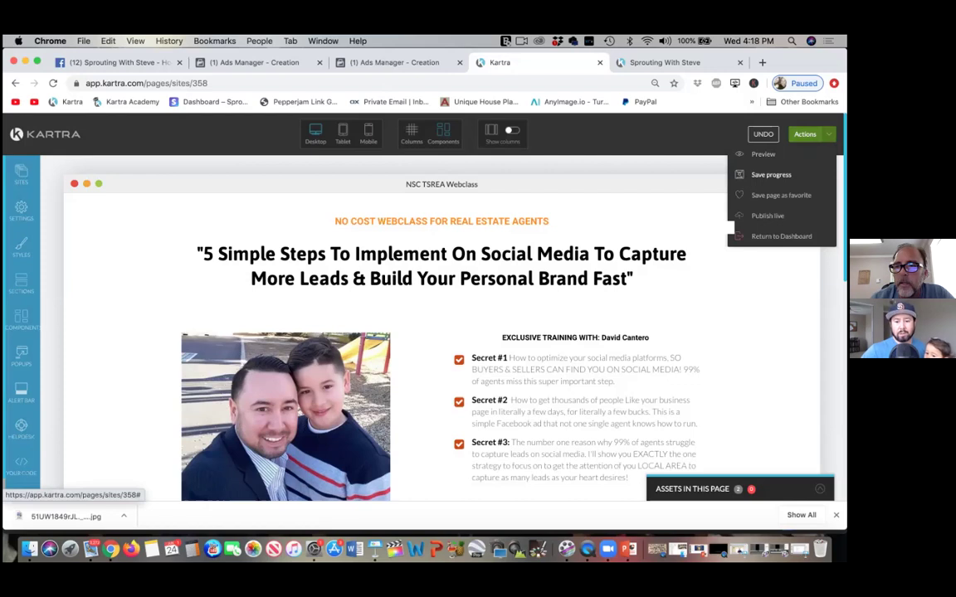
{"action": "left_click", "coordinate": [770, 174]}
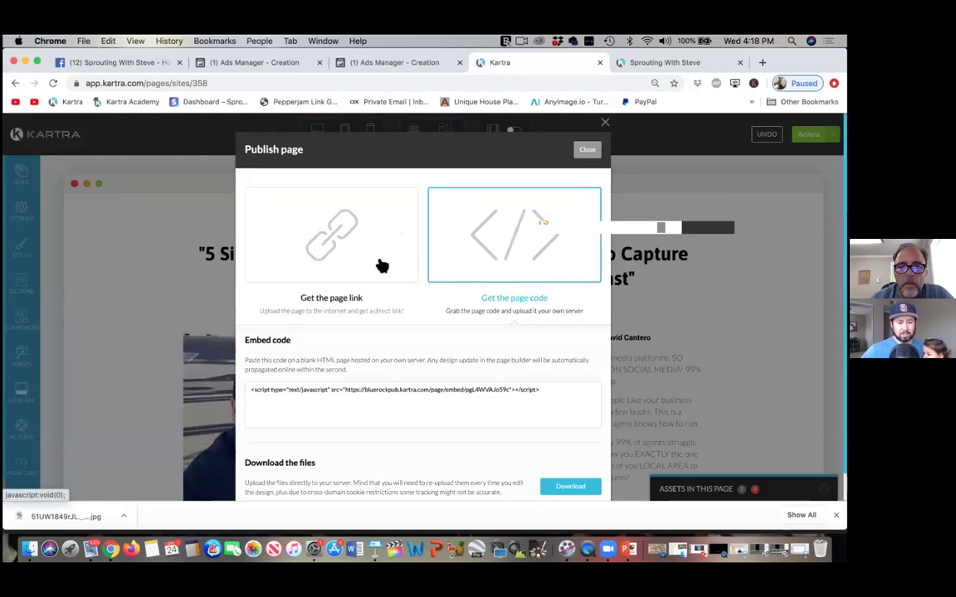
{"action": "left_click", "coordinate": [376, 263]}
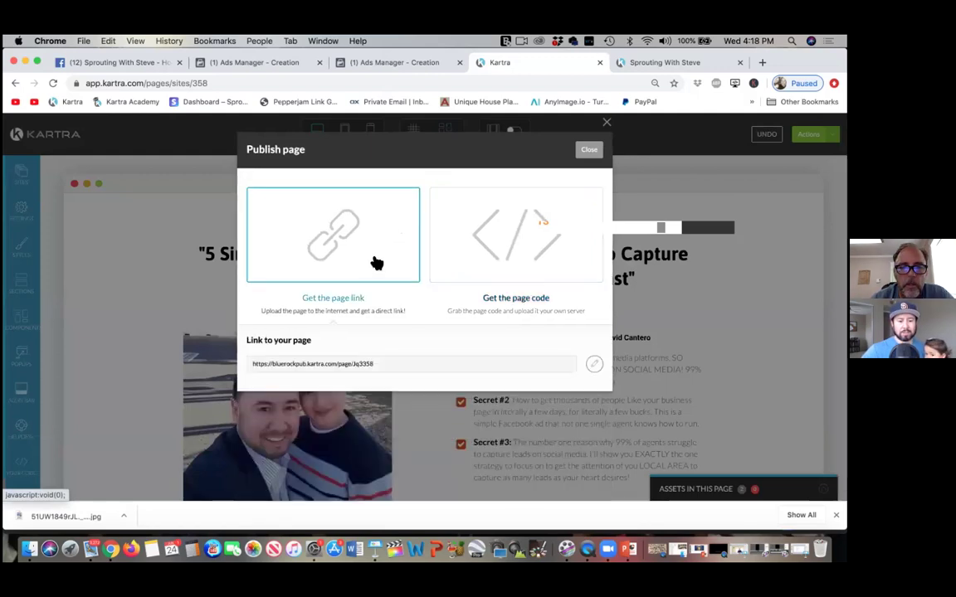
{"action": "left_click", "coordinate": [594, 367]}
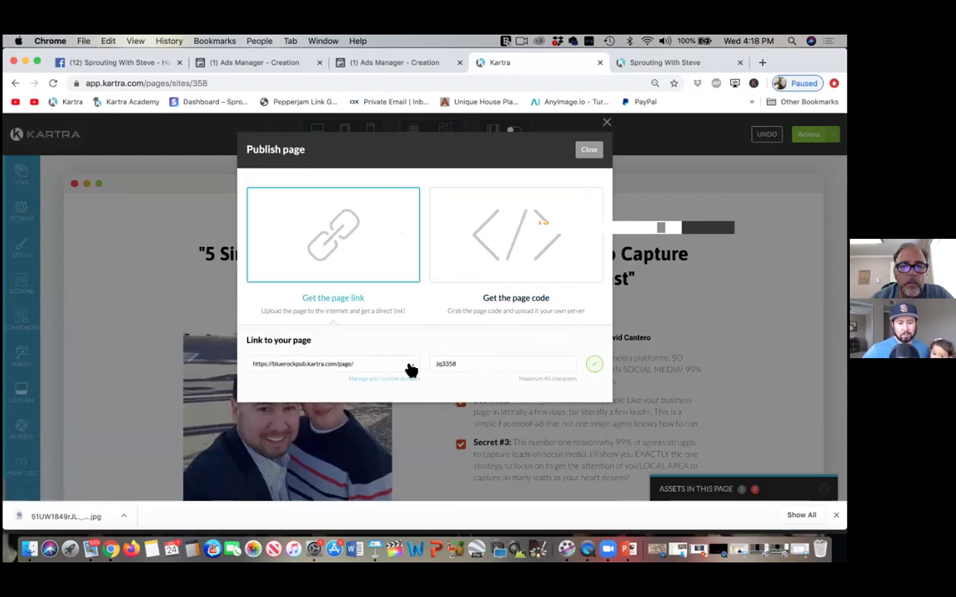
Change the page link to sproutingwithsteve.com/register, save the URL and close the publishing window
{"action": "left_click", "coordinate": [410, 369]}
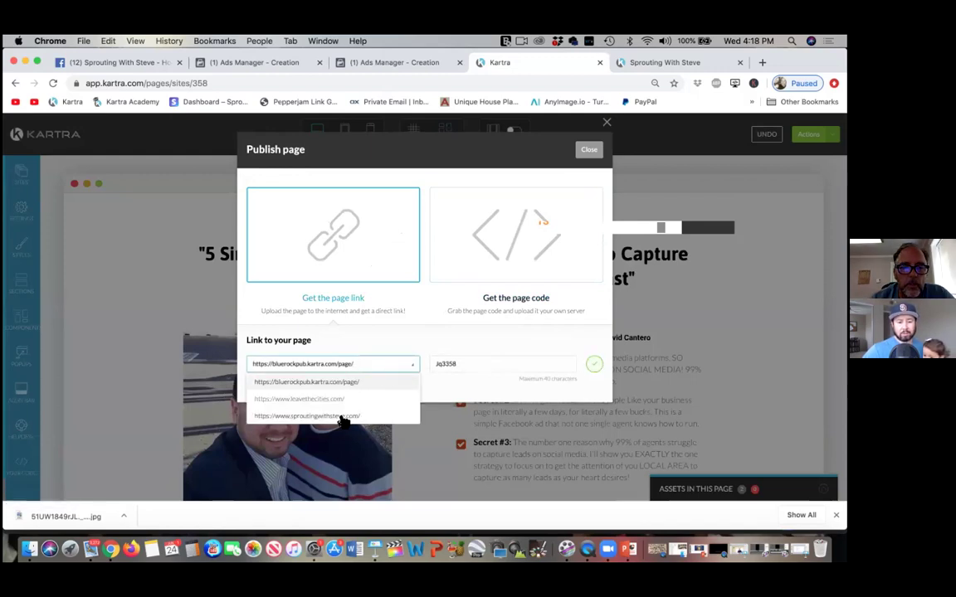
{"action": "left_click", "coordinate": [342, 415]}
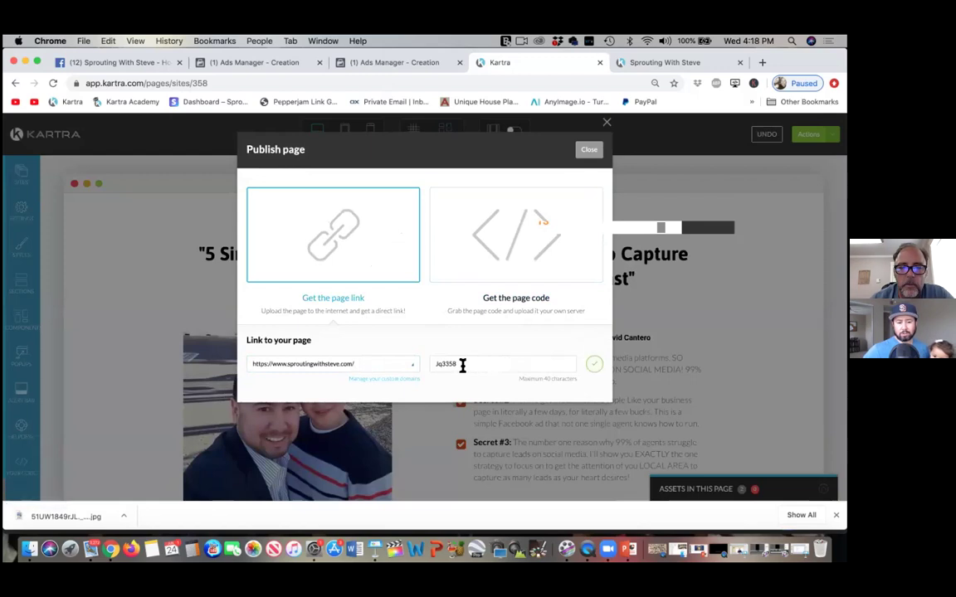
{"action": "double_click", "coordinate": [429, 363]}
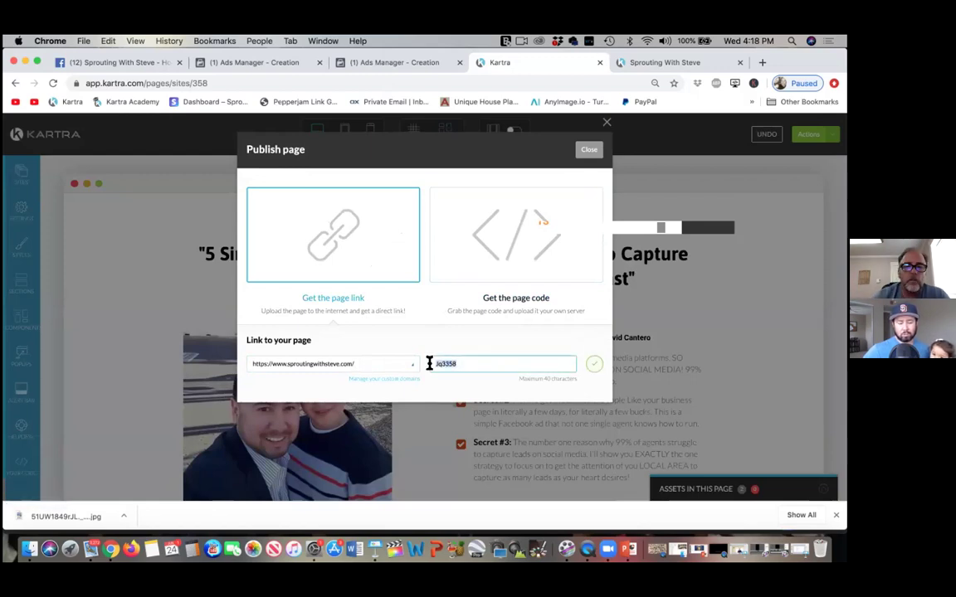
{"action": "type", "text": "p"}
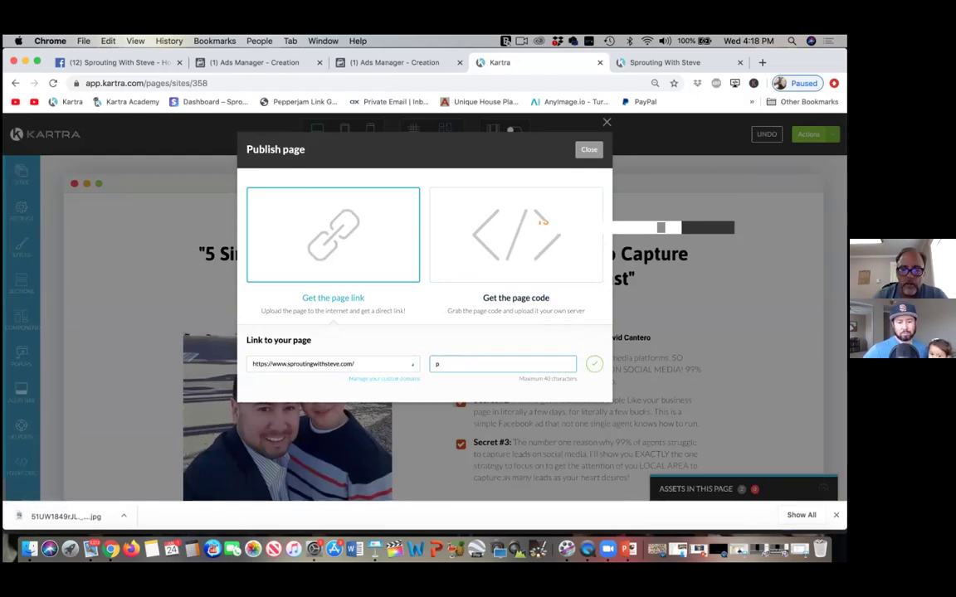
{"action": "key", "text": "BackSpace"}
{"action": "type", "text": "o"}
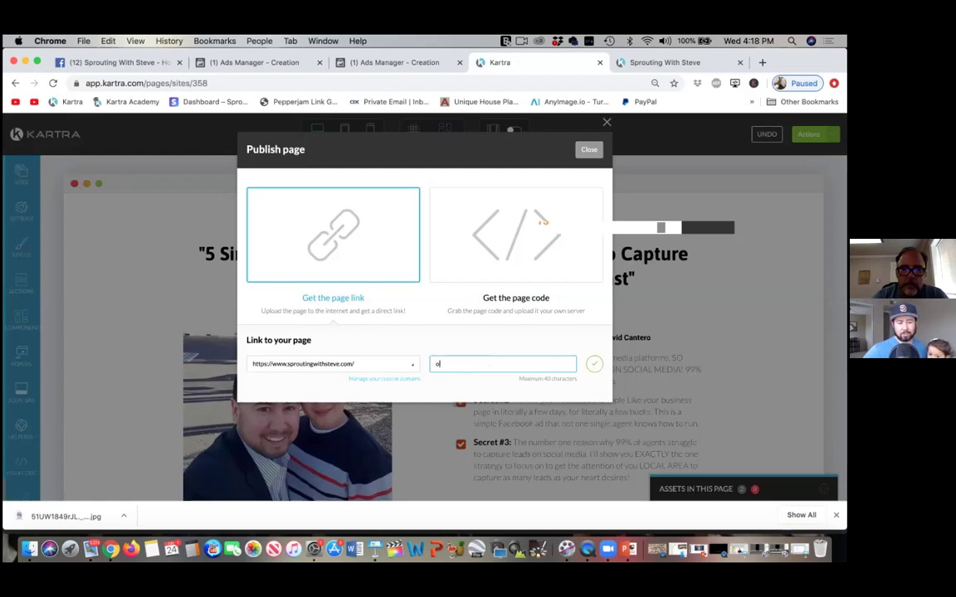
{"action": "type", "text": "ptin"}
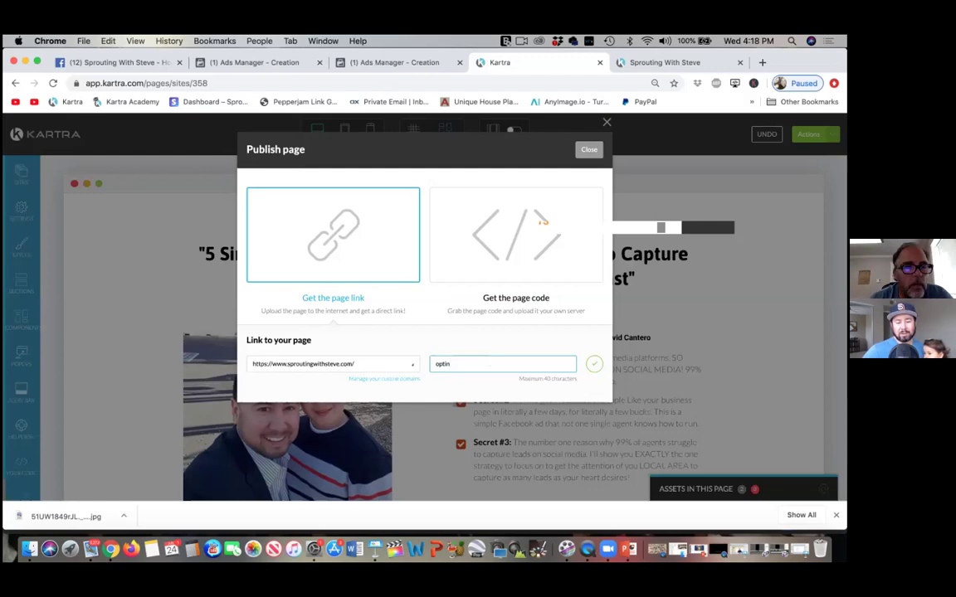
{"action": "key", "text": "BackSpace"}
{"action": "key", "text": "BackSpace"}
{"action": "key", "text": "BackSpace"}
{"action": "key", "text": "BackSpace"}
{"action": "key", "text": "BackSpace"}
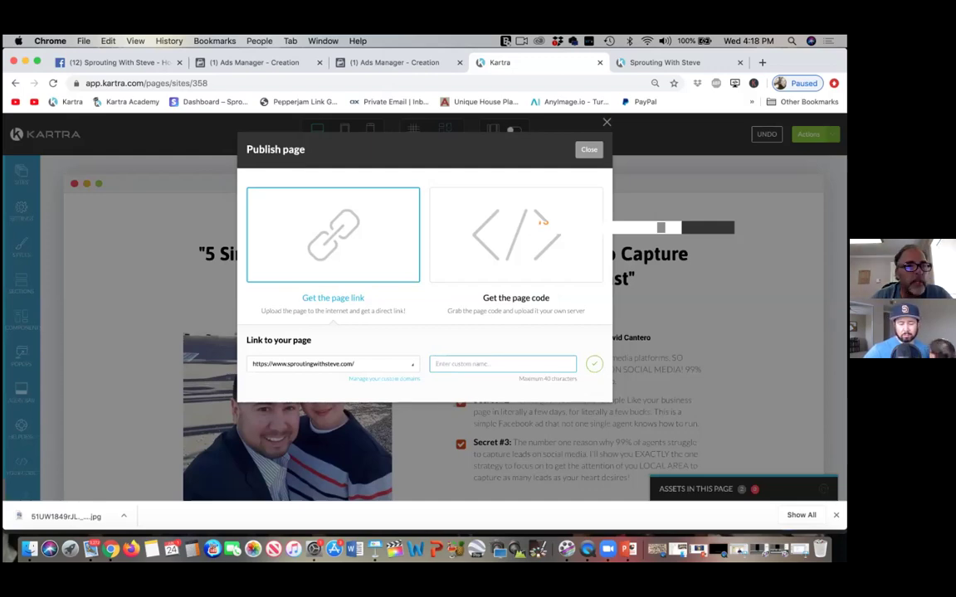
{"action": "type", "text": "regi"}
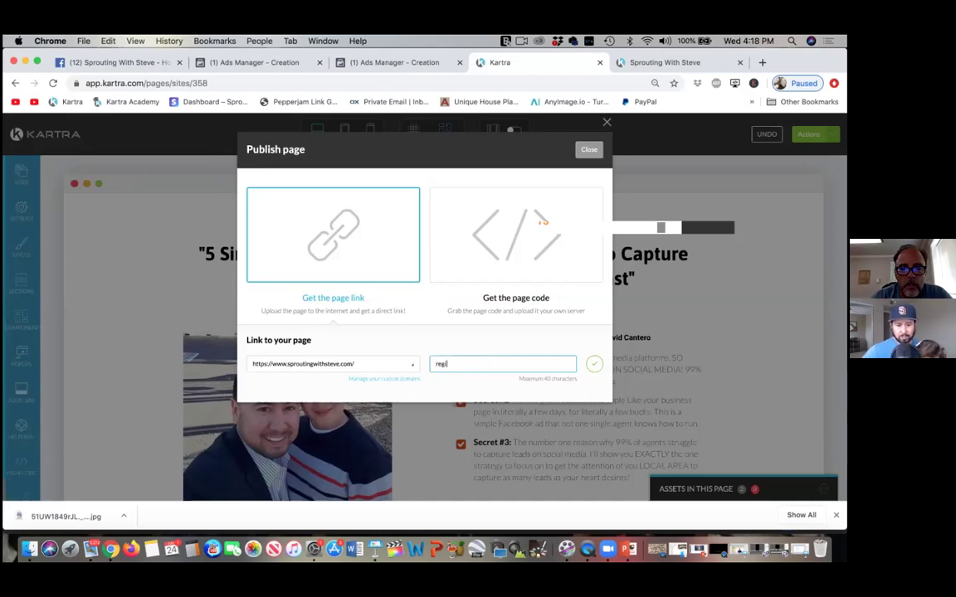
{"action": "type", "text": "ster"}
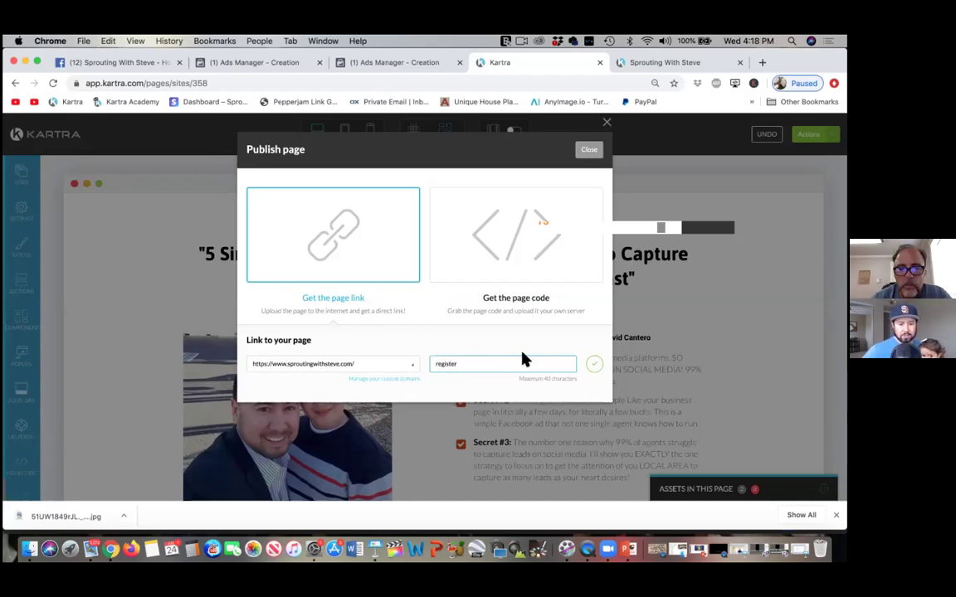
{"action": "left_click", "coordinate": [594, 369]}
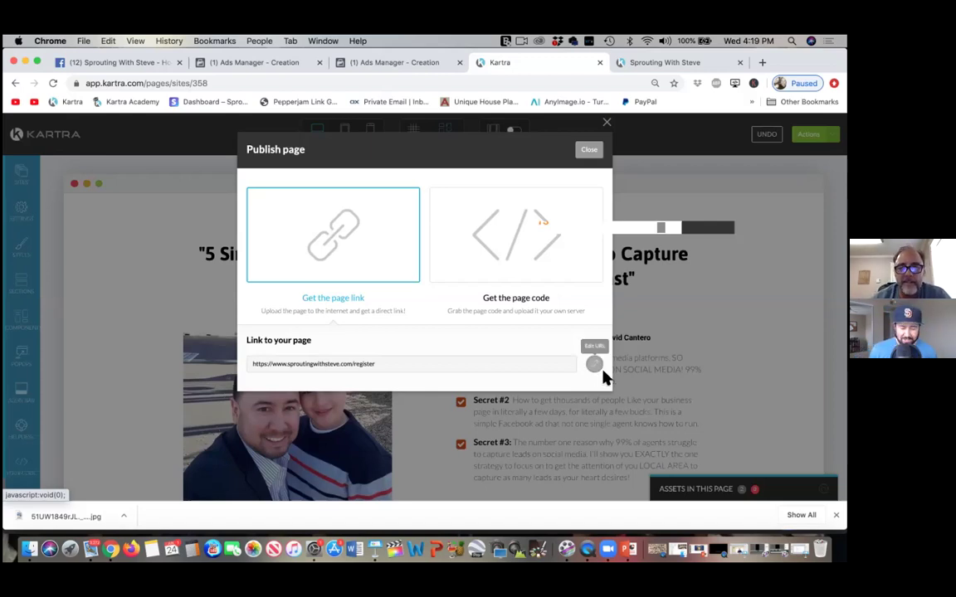
{"action": "left_click", "coordinate": [589, 152]}
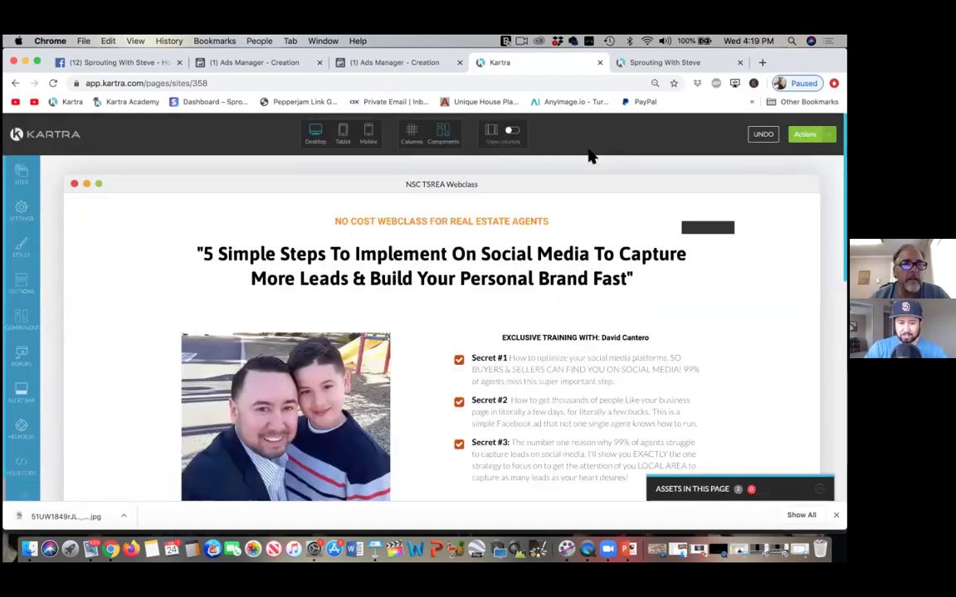